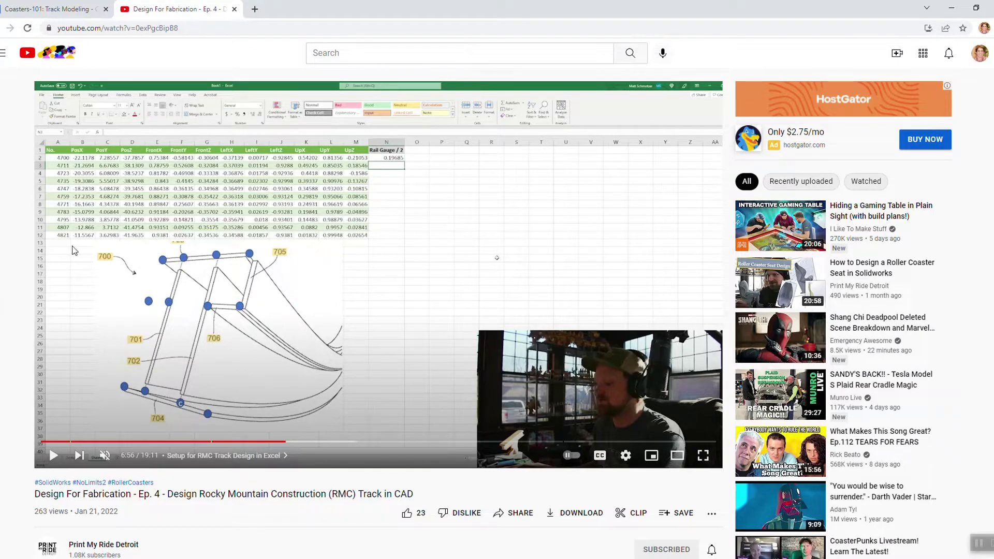
Step: Read the opening of the Coasters-101: Track Modeling article on coaster101.com
{"action": "left_click", "coordinate": [27, 4]}
{"action": "scroll", "coordinate": [27, 201], "scroll_direction": "down", "scroll_amount": 1}
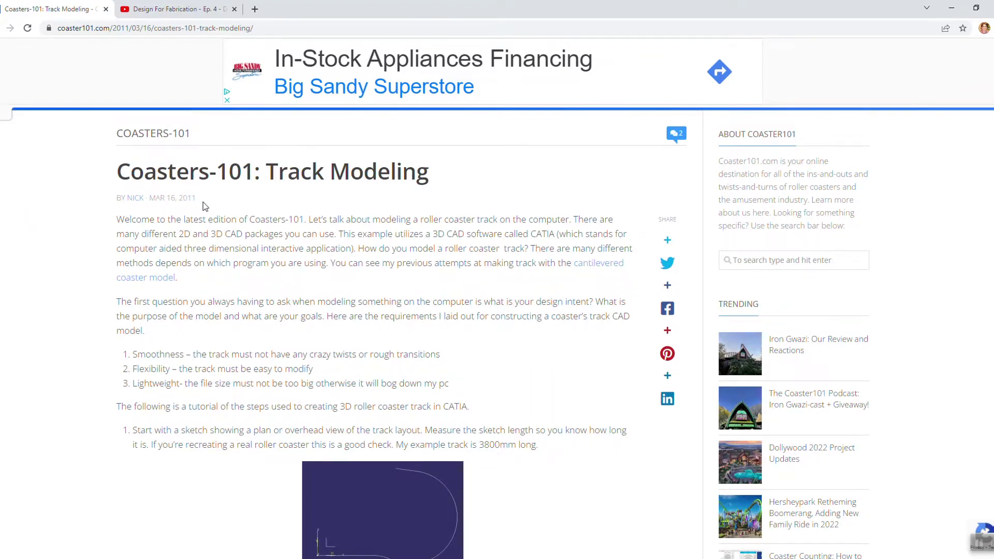
{"action": "scroll", "coordinate": [78, 266], "scroll_direction": "down", "scroll_amount": 2}
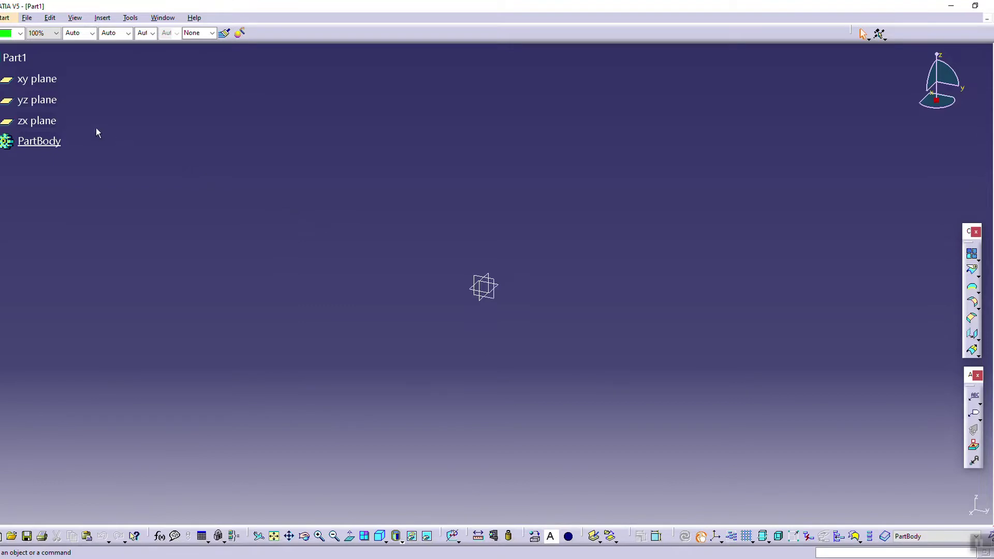
Step: Switch to CATIA and hide the xy, yz and zx reference planes
{"action": "left_click", "coordinate": [55, 121]}
{"action": "left_click", "coordinate": [47, 100], "text": "ctrl"}
{"action": "left_click", "coordinate": [47, 80], "text": "ctrl"}
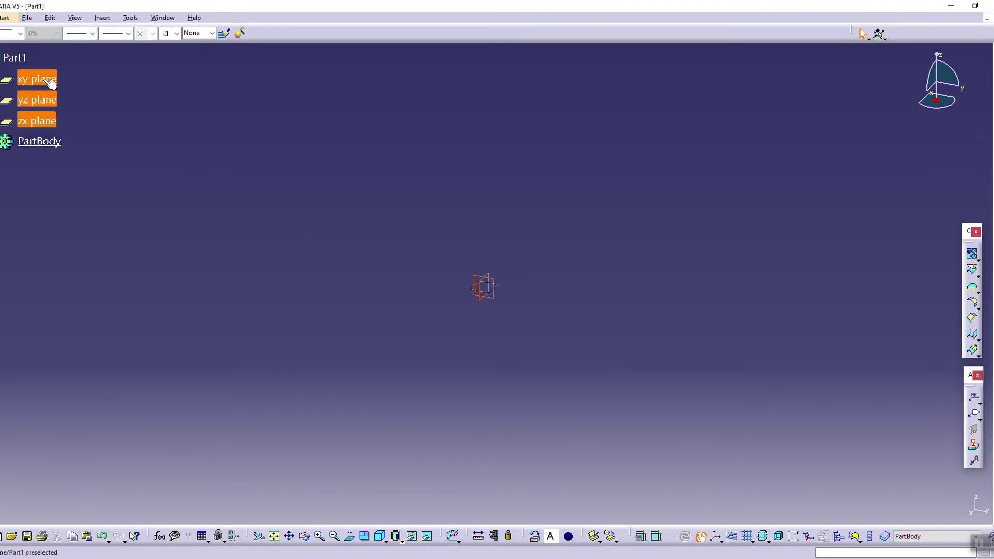
{"action": "right_click", "coordinate": [45, 79]}
{"action": "left_click", "coordinate": [86, 112]}
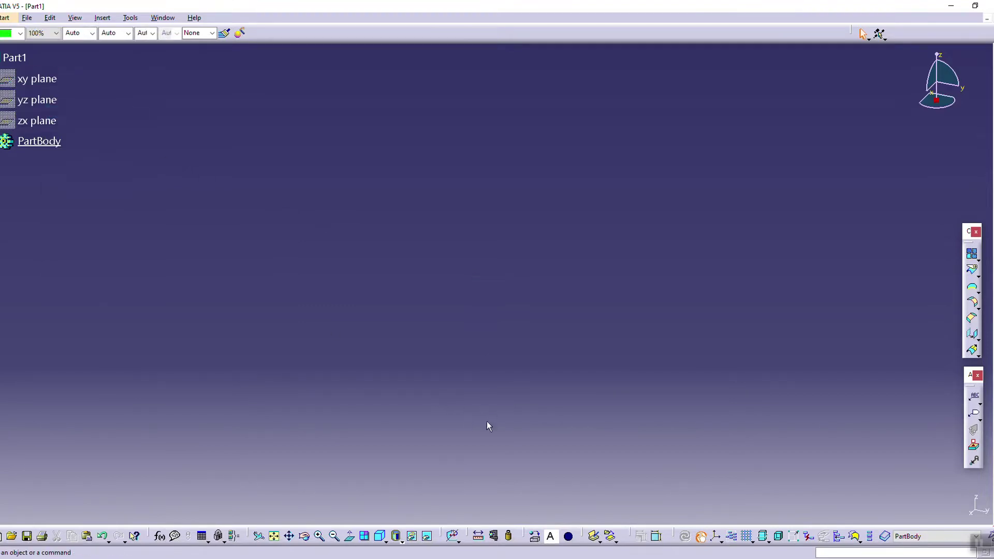
Step: Create a standard axis system with default settings at the origin and insert a new geometrical set
{"action": "left_click", "coordinate": [716, 536]}
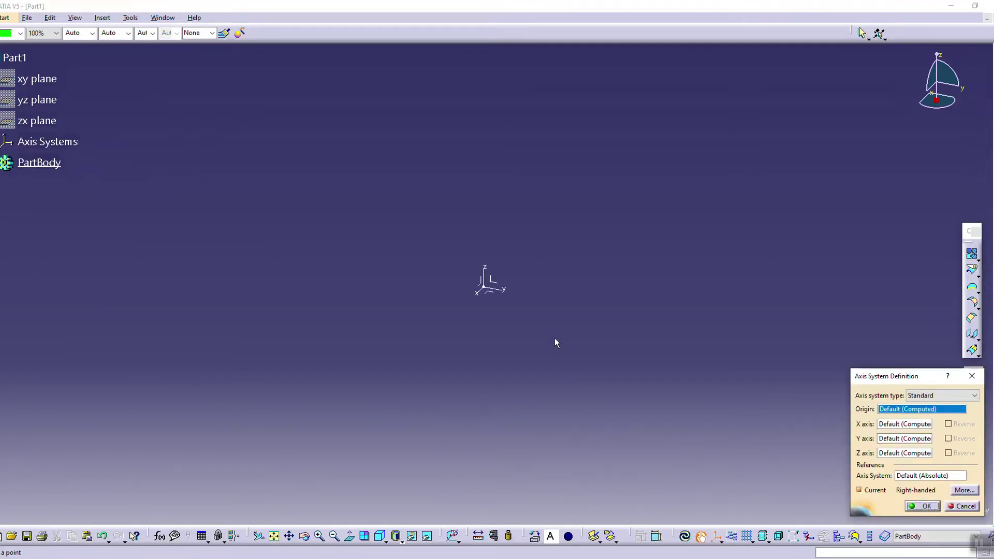
{"action": "left_click", "coordinate": [925, 507]}
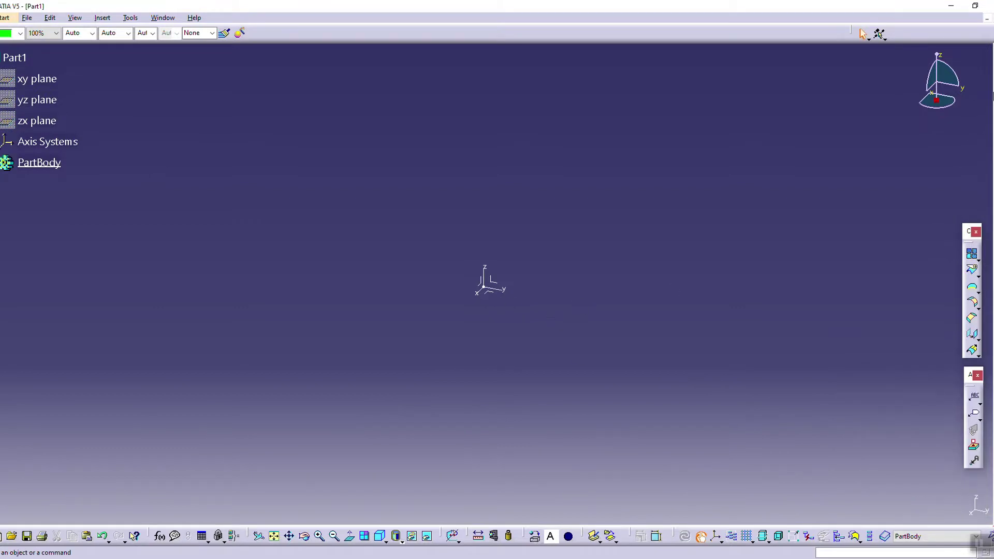
{"action": "left_click", "coordinate": [106, 19]}
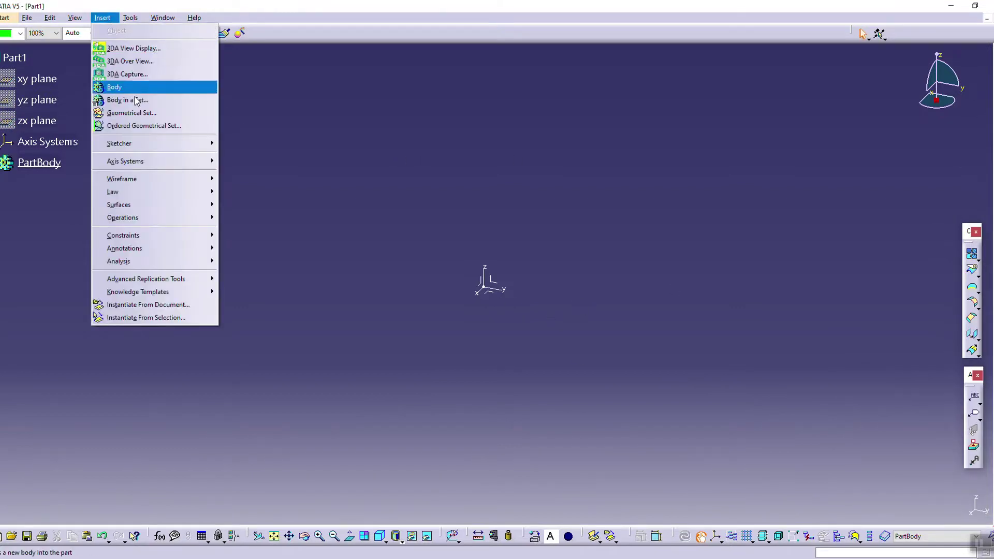
{"action": "left_click", "coordinate": [136, 113]}
{"action": "left_click", "coordinate": [349, 345]}
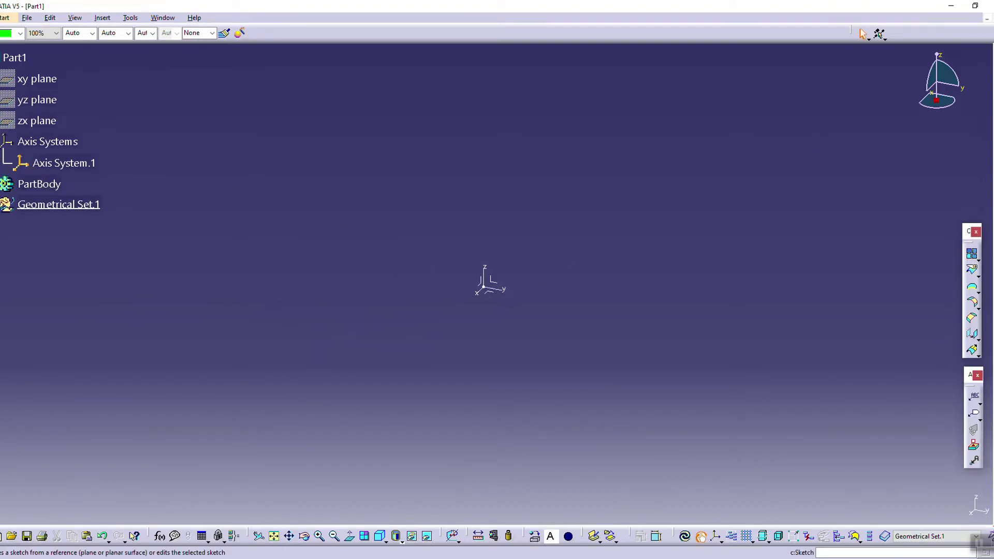
Step: Start a positioned sketch on the axis system's XY plane with implicit origin and orientation
{"action": "left_click", "coordinate": [985, 95]}
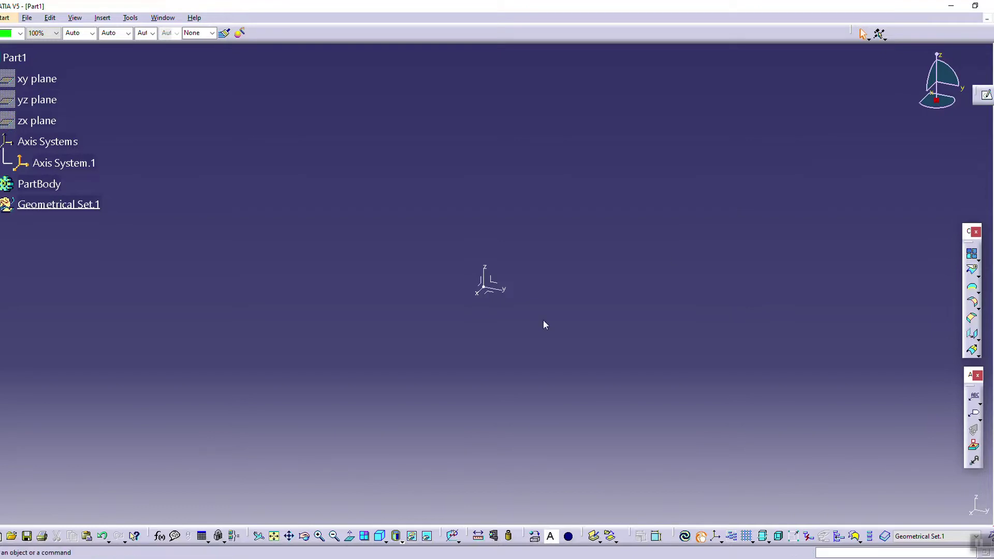
{"action": "left_click", "coordinate": [496, 297]}
{"action": "middle_click_drag", "start_coordinate": [582, 358], "coordinate": [505, 418]}
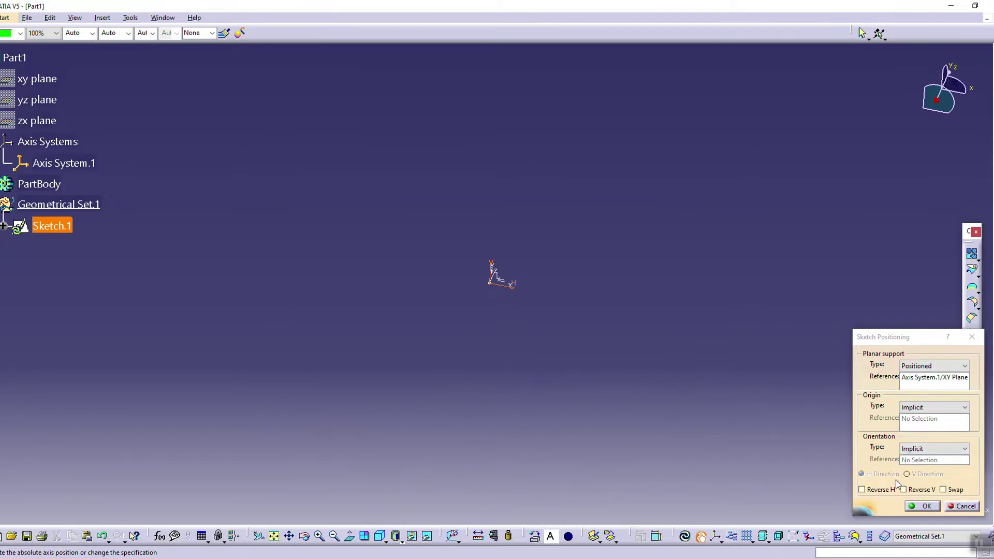
{"action": "left_click", "coordinate": [920, 507]}
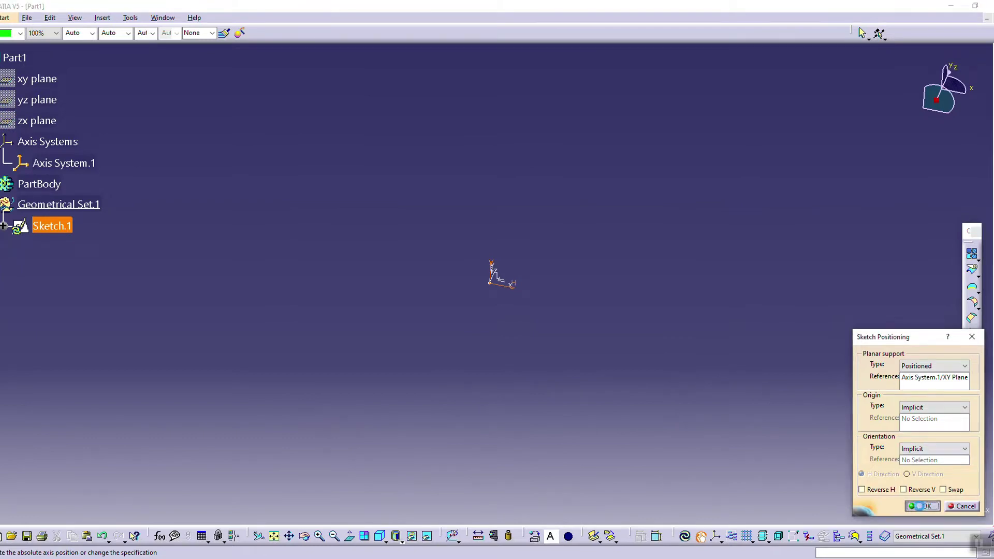
{"action": "mouse_move", "coordinate": [611, 317]}
{"action": "middle_mouse_down"}
{"action": "mouse_move", "coordinate": [513, 362]}
{"action": "mouse_move", "coordinate": [665, 292]}
{"action": "middle_mouse_up"}
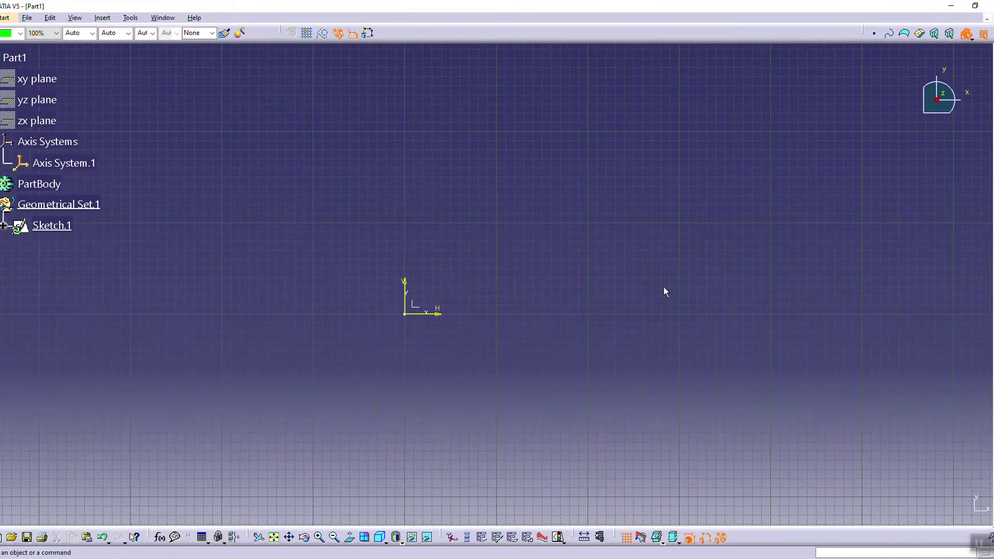
Step: Sketch a horizontal elongated hole with end radius about 0.64 ft above the origin, starting its centerline on the vertical axis
{"action": "left_click", "coordinate": [986, 255]}
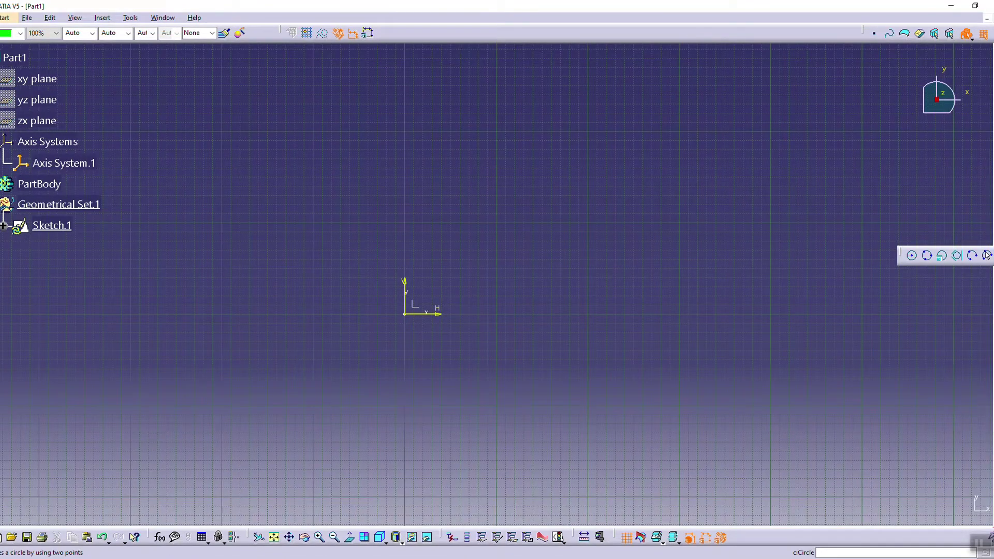
{"action": "left_click", "coordinate": [987, 238]}
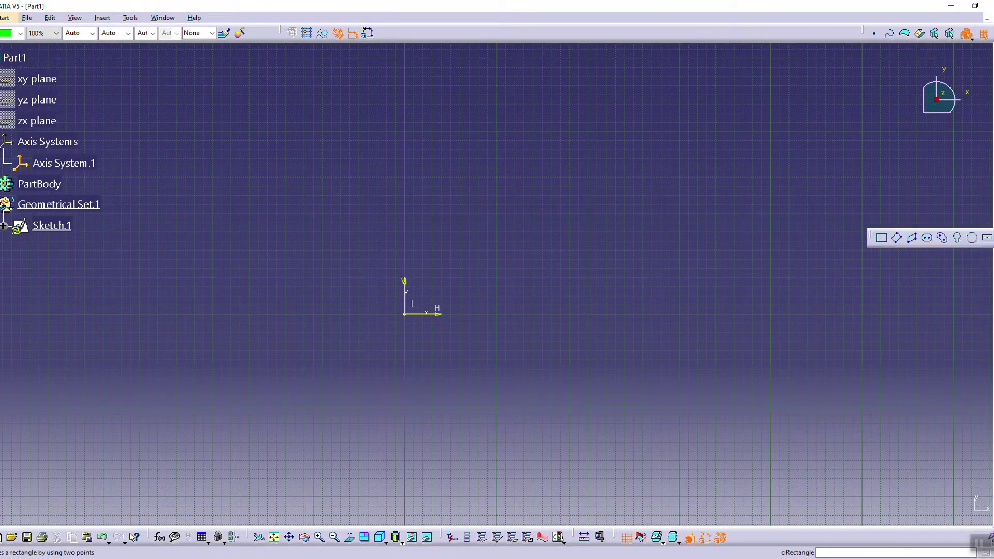
{"action": "left_click", "coordinate": [926, 237]}
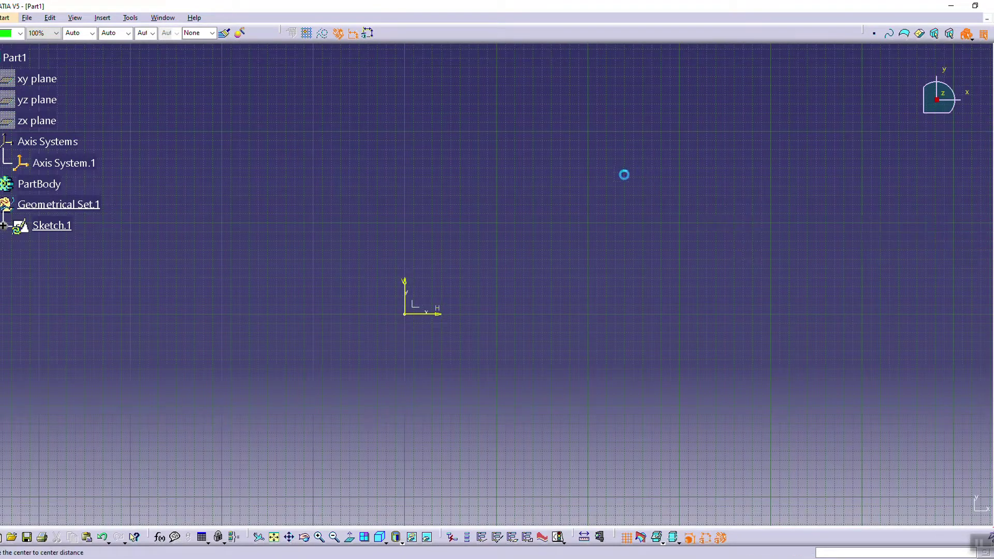
{"action": "left_click", "coordinate": [404, 133]}
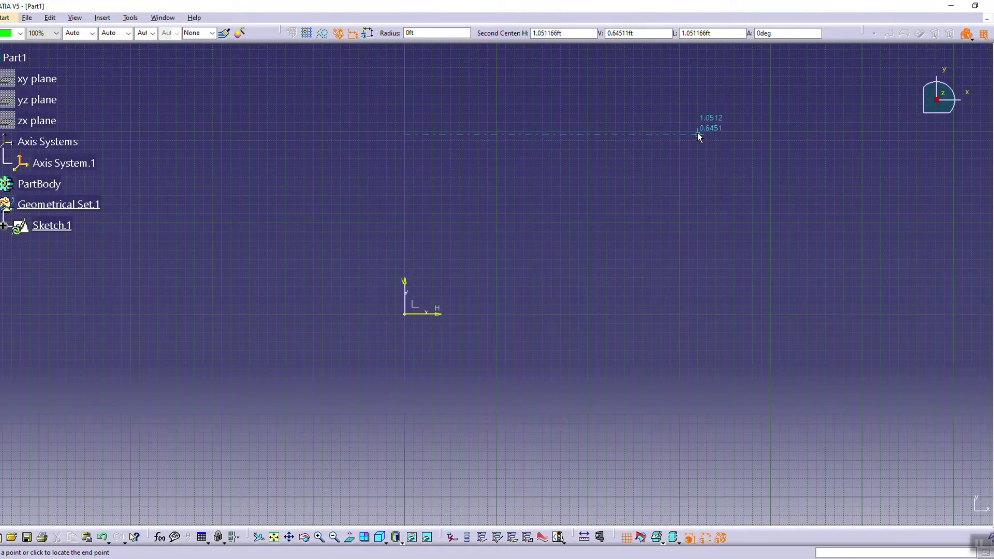
{"action": "left_click", "coordinate": [575, 135]}
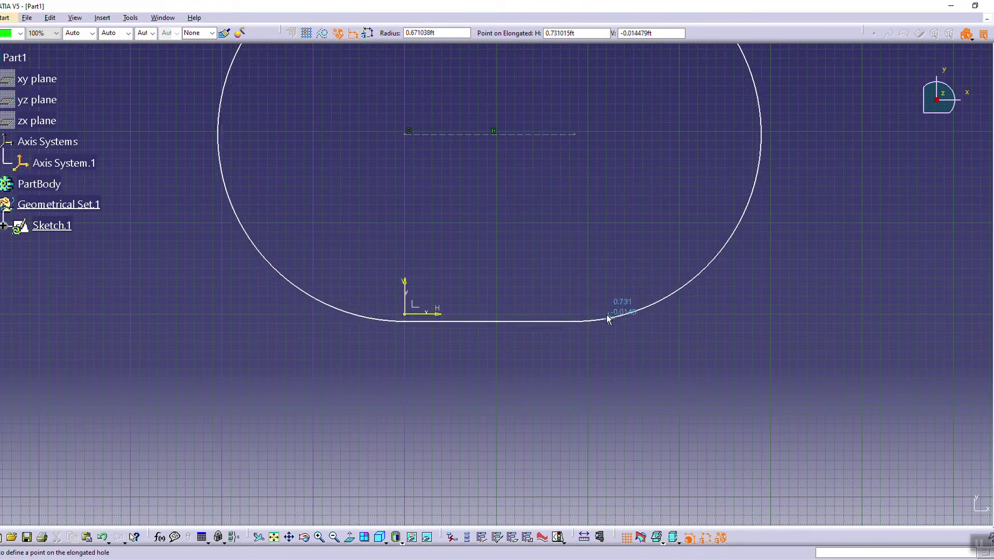
{"action": "left_click", "coordinate": [600, 310]}
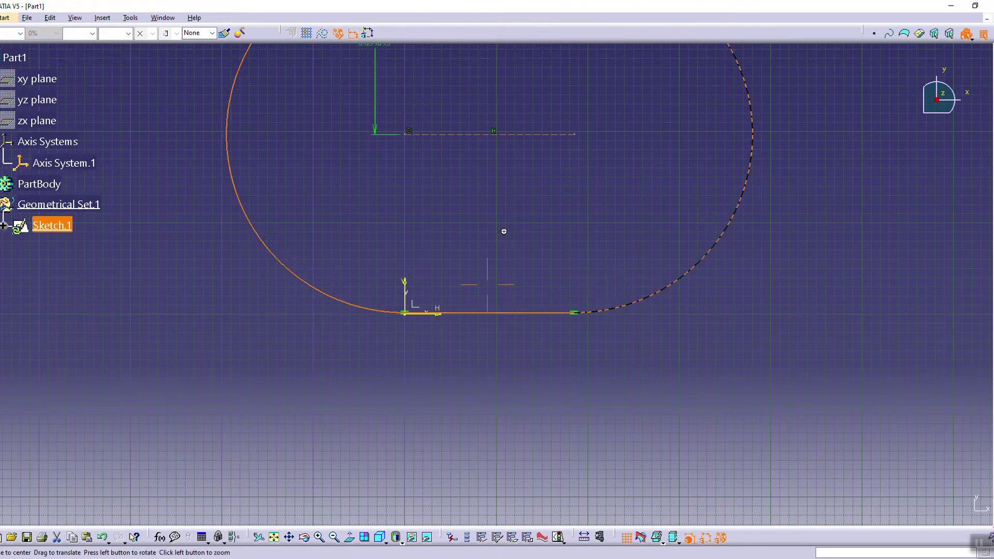
Step: Set the elongated hole's end radius to 6 ft
{"action": "middle_click_drag", "start_coordinate": [503, 231], "coordinate": [513, 259]}
{"action": "left_click", "coordinate": [435, 181]}
{"action": "double_click", "coordinate": [406, 111]}
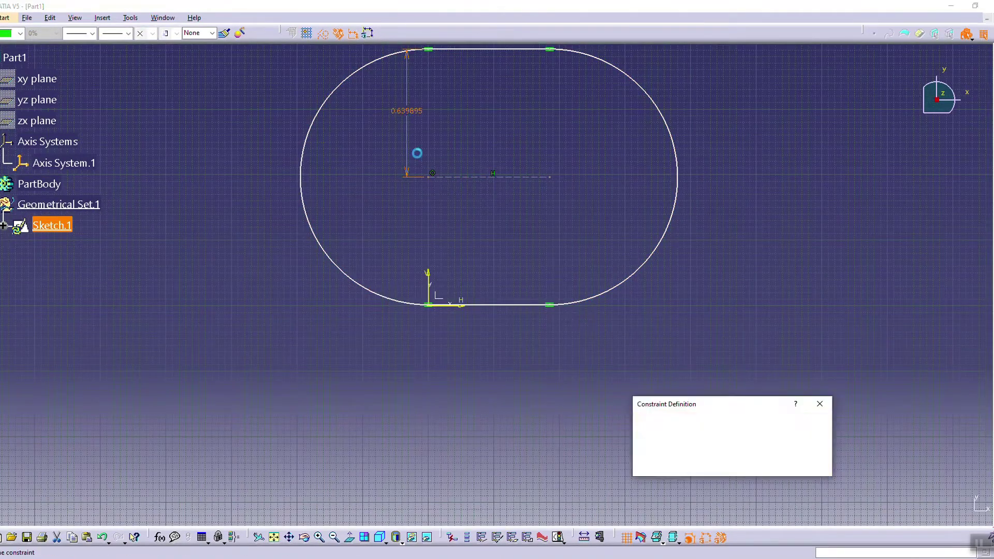
{"action": "type", "text": "8"}
{"action": "key", "text": "Return"}
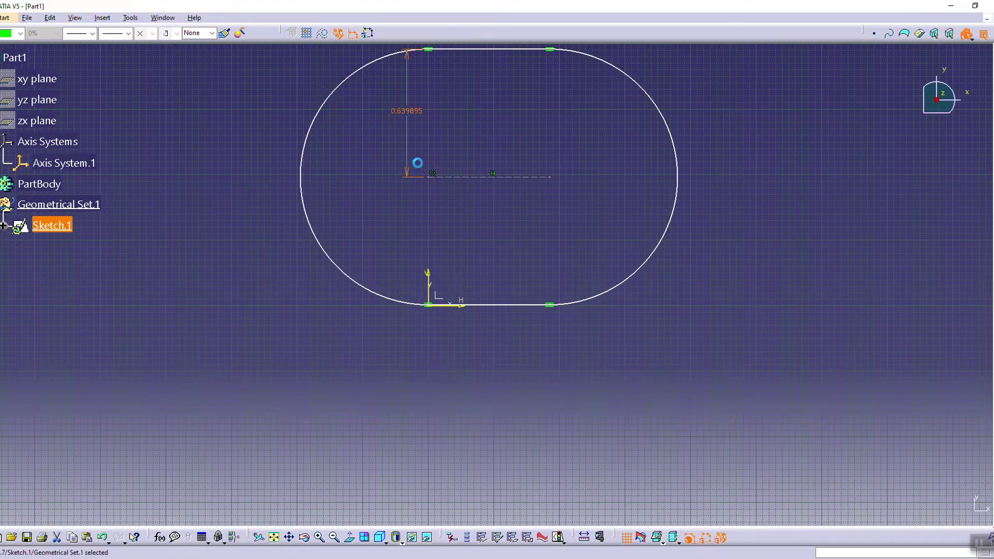
Step: Stretch the elongated hole along the horizontal axis to lengthen its straight sides
{"action": "mouse_move", "coordinate": [446, 172]}
{"action": "middle_mouse_down"}
{"action": "mouse_move", "coordinate": [482, 226]}
{"action": "mouse_move", "coordinate": [498, 307]}
{"action": "middle_mouse_up"}
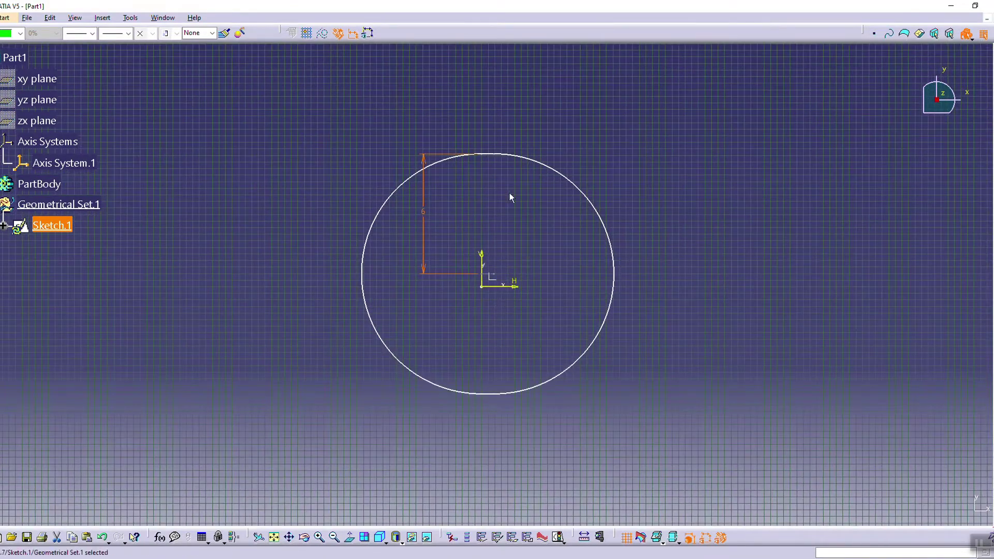
{"action": "left_click_drag", "start_coordinate": [536, 160], "coordinate": [795, 167]}
{"action": "left_click_drag", "start_coordinate": [550, 163], "coordinate": [542, 151]}
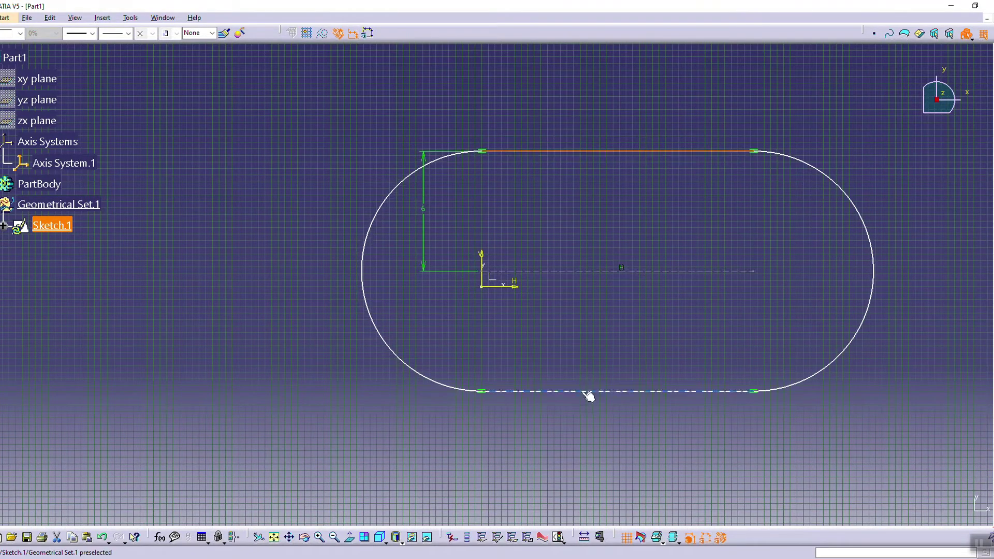
Step: Constrain the elongated hole's lower straight side coincident with the horizontal axis
{"action": "left_click_drag", "start_coordinate": [588, 396], "coordinate": [580, 374]}
{"action": "left_click", "coordinate": [505, 286], "text": "ctrl"}
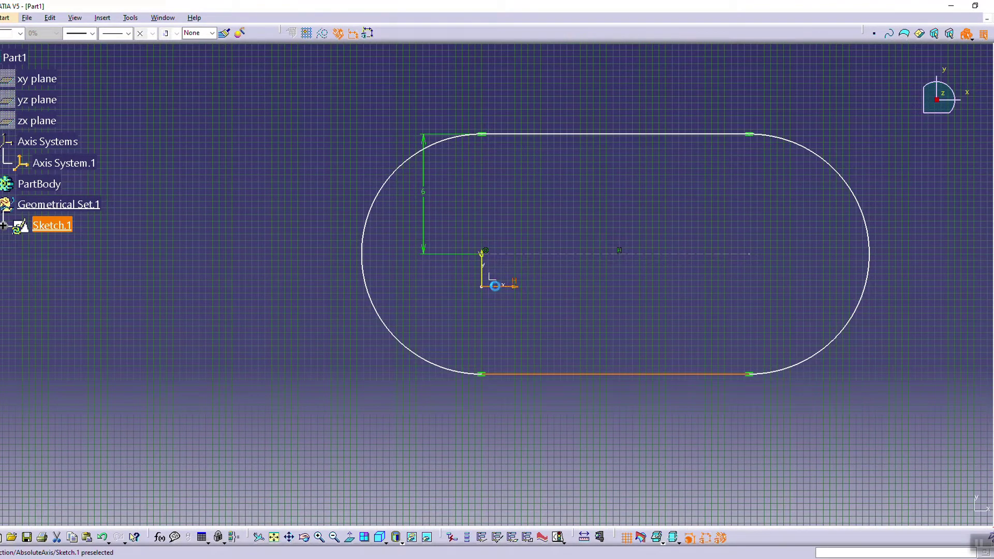
{"action": "left_click", "coordinate": [584, 538]}
{"action": "left_click", "coordinate": [949, 369]}
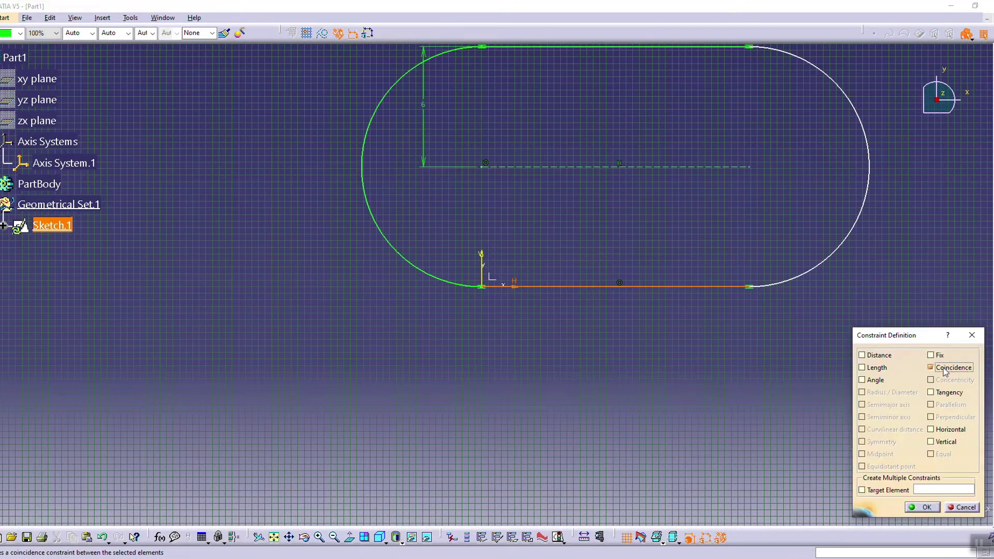
{"action": "left_click", "coordinate": [919, 506]}
Step: Delete the coincidence holding the left arc's center on the vertical axis and extend the left end beyond the origin
{"action": "mouse_move", "coordinate": [486, 286]}
{"action": "left_mouse_down"}
{"action": "mouse_move", "coordinate": [461, 288]}
{"action": "mouse_move", "coordinate": [495, 293]}
{"action": "mouse_move", "coordinate": [477, 285]}
{"action": "left_mouse_up"}
{"action": "left_click", "coordinate": [529, 336]}
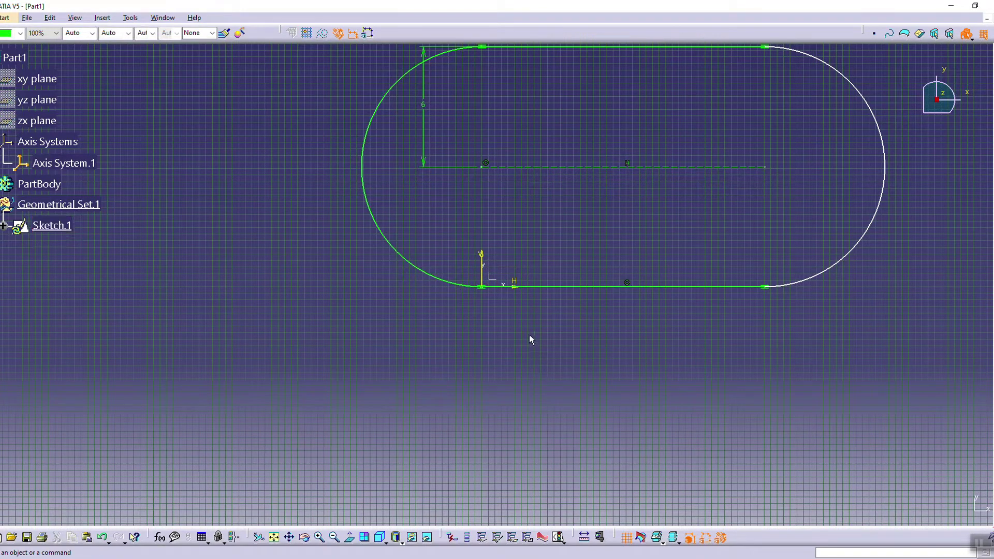
{"action": "left_click", "coordinate": [485, 163]}
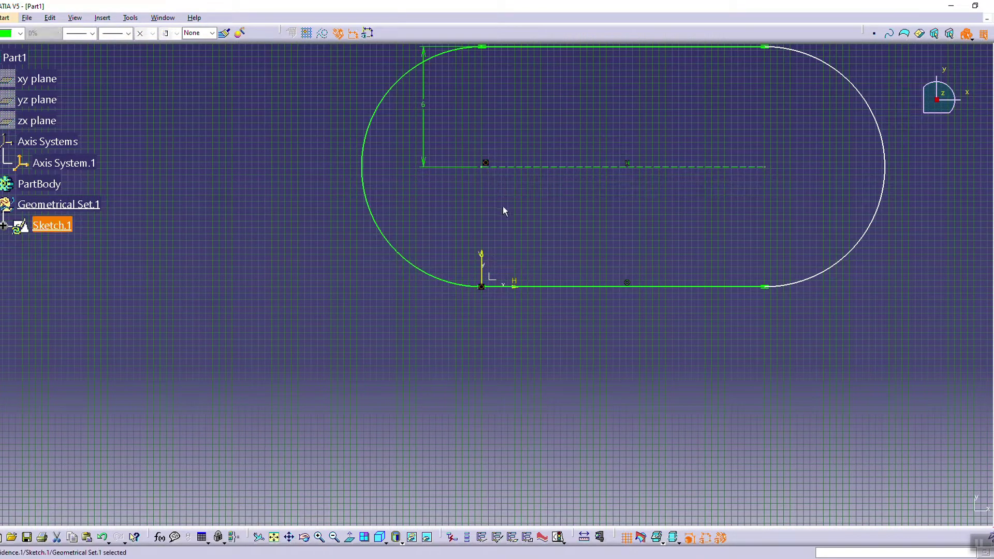
{"action": "key", "text": "Delete"}
{"action": "mouse_move", "coordinate": [486, 290]}
{"action": "left_mouse_down"}
{"action": "mouse_move", "coordinate": [362, 267]}
{"action": "mouse_move", "coordinate": [280, 265]}
{"action": "left_mouse_up"}
Step: Move the radius dimension in line with the left arc's center
{"action": "middle_click_drag", "start_coordinate": [405, 302], "coordinate": [595, 409]}
{"action": "left_click", "coordinate": [341, 164]}
{"action": "left_click_drag", "start_coordinate": [336, 110], "coordinate": [395, 116]}
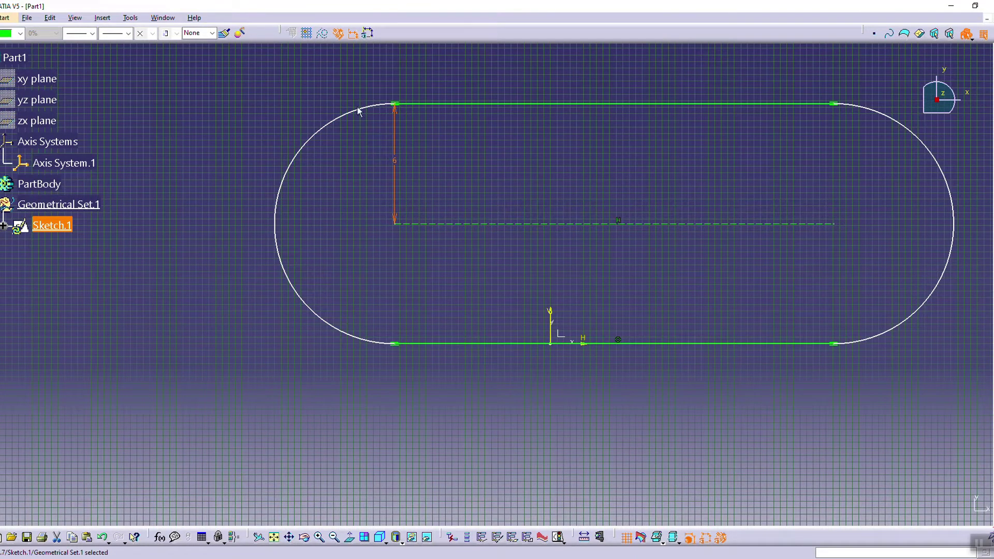
Step: Dimension the lower side's right endpoint from the vertical axis and set the distance to 20 ft
{"action": "middle_click_drag", "start_coordinate": [738, 284], "coordinate": [734, 244], "text": "ctrl"}
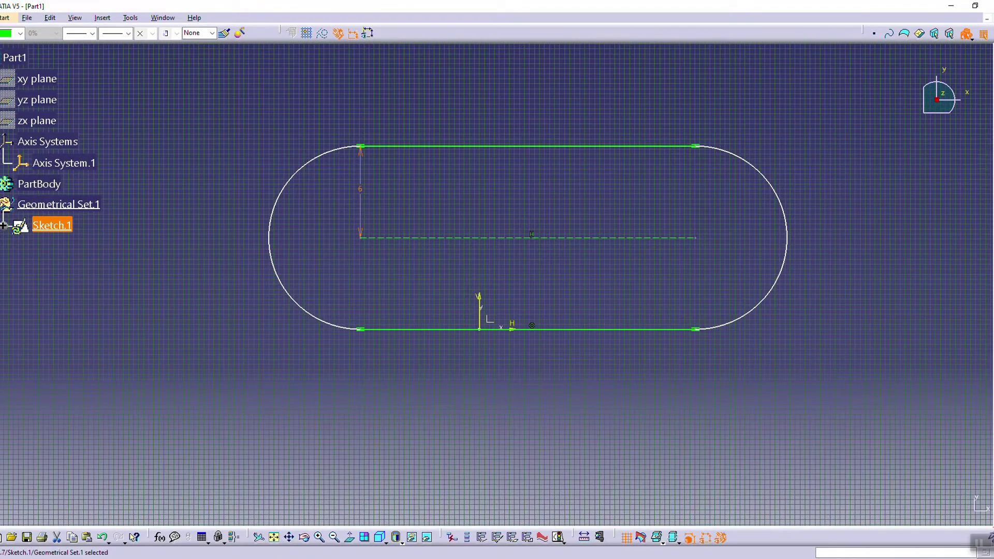
{"action": "left_click", "coordinate": [779, 285]}
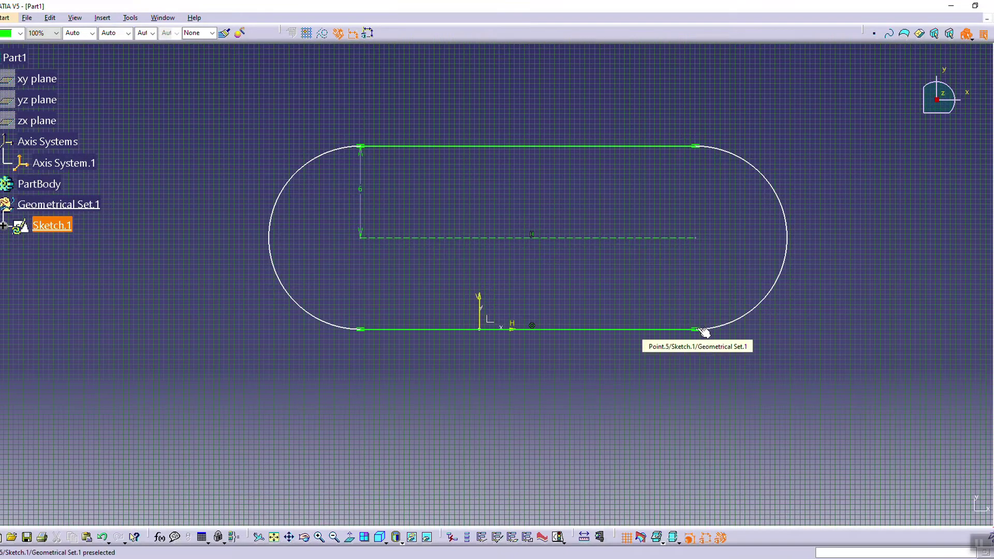
{"action": "left_click", "coordinate": [482, 307]}
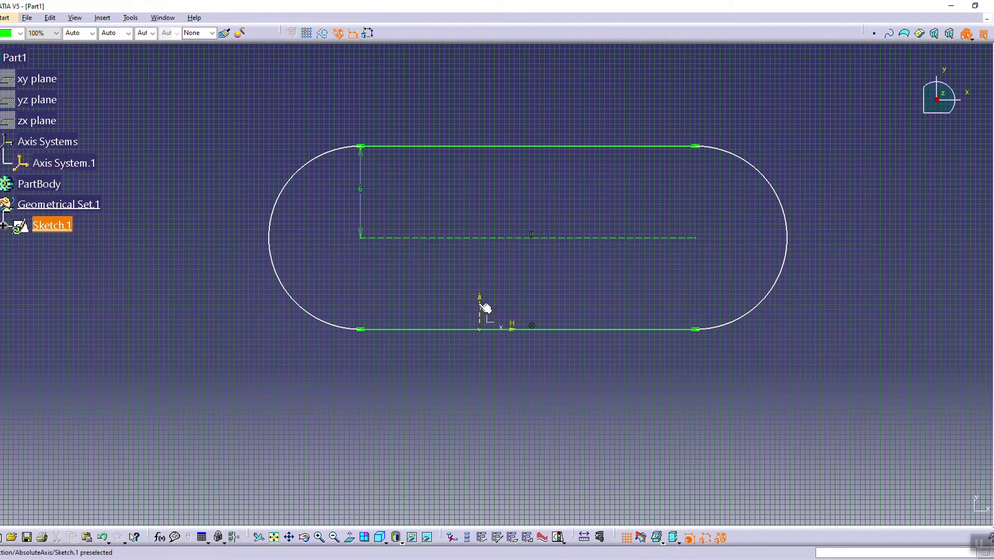
{"action": "left_click", "coordinate": [590, 395]}
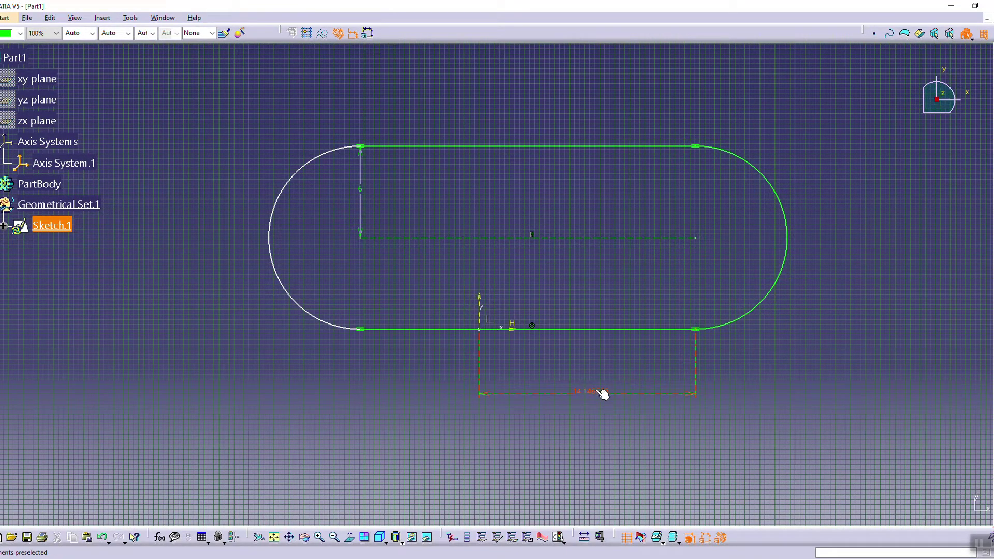
{"action": "double_click", "coordinate": [598, 394]}
{"action": "type", "text": "20"}
{"action": "key", "text": "Return"}
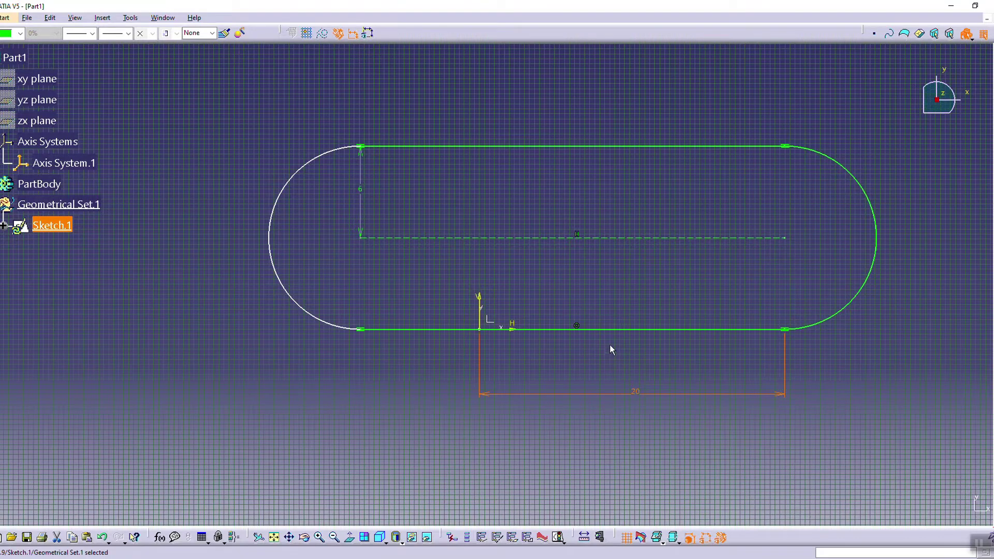
Step: Dimension the lower side's left endpoint from the vertical axis and set the distance to 8 ft
{"action": "left_click", "coordinate": [584, 537]}
{"action": "left_click", "coordinate": [422, 333]}
{"action": "key", "text": "Escape"}
{"action": "left_click", "coordinate": [479, 306]}
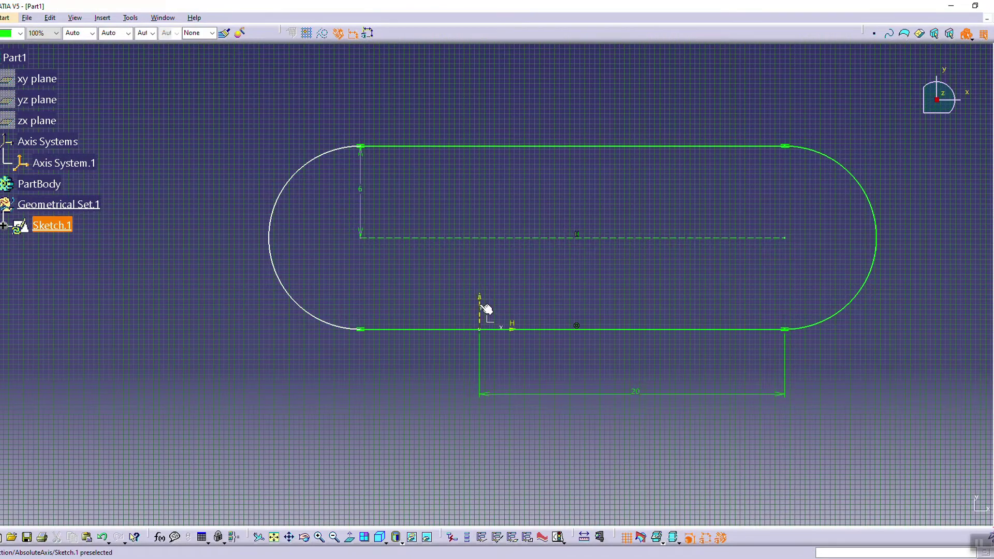
{"action": "left_click", "coordinate": [364, 331]}
{"action": "left_click", "coordinate": [275, 386]}
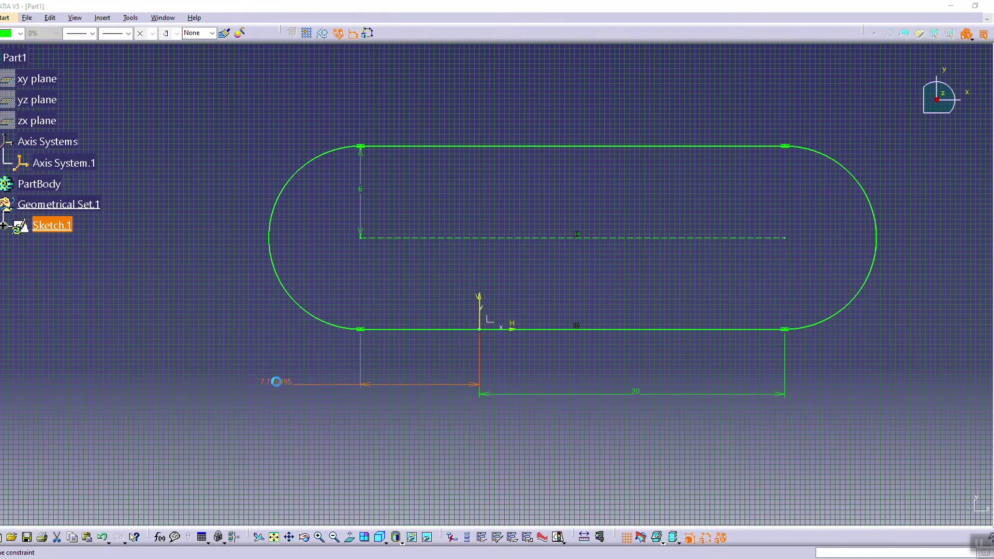
{"action": "double_click", "coordinate": [276, 382]}
{"action": "type", "text": "8"}
{"action": "key", "text": "Return"}
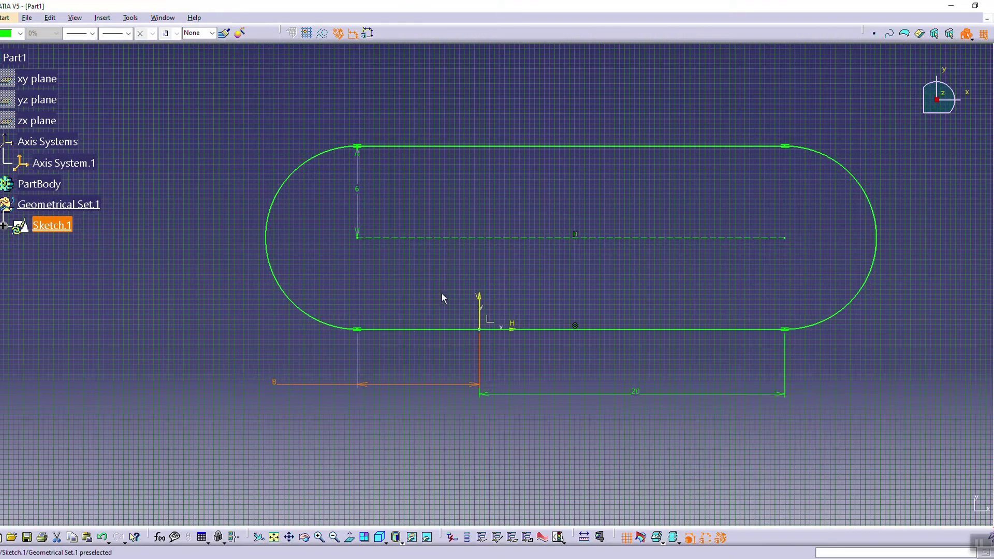
Step: Try to place a sketch point on the lower straight side just left of the origin
{"action": "scroll", "coordinate": [518, 410], "scroll_direction": "up", "scroll_amount": 5}
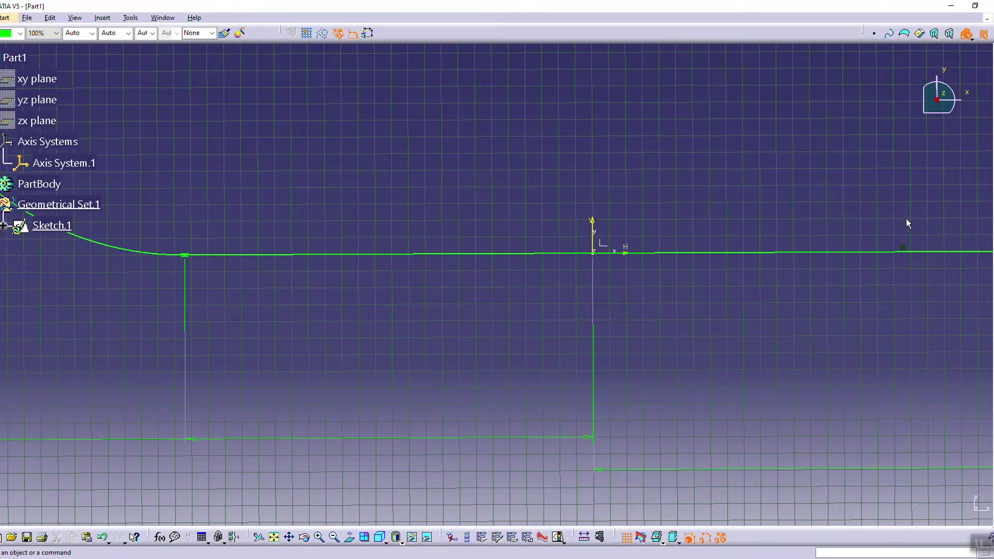
{"action": "left_click", "coordinate": [989, 328]}
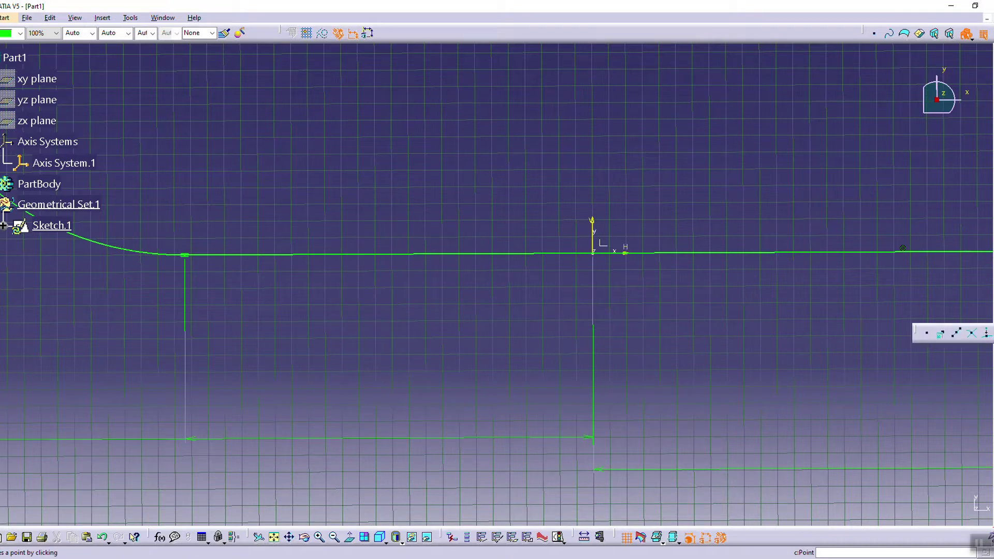
{"action": "key", "text": "Escape"}
{"action": "left_click", "coordinate": [926, 333]}
{"action": "left_click", "coordinate": [587, 253]}
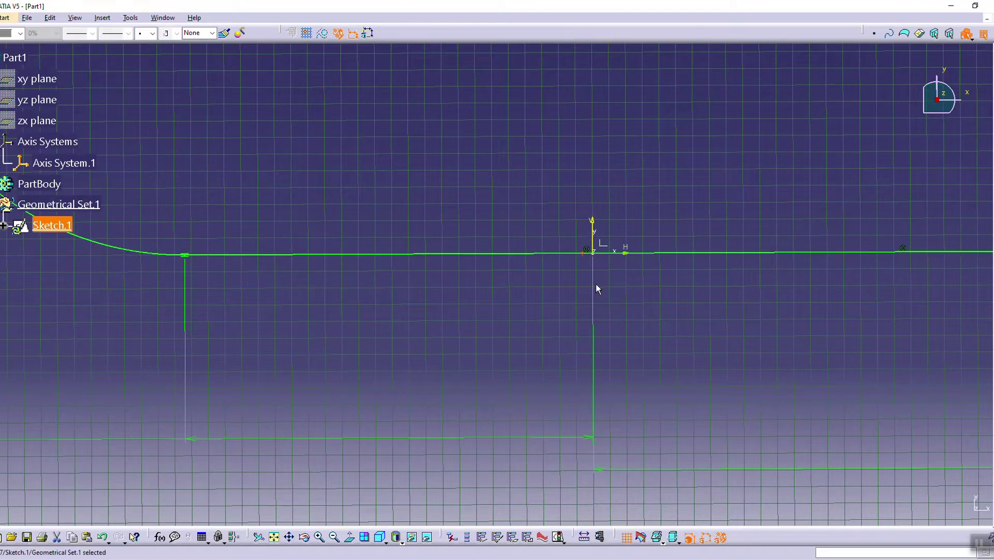
{"action": "left_click", "coordinate": [619, 295]}
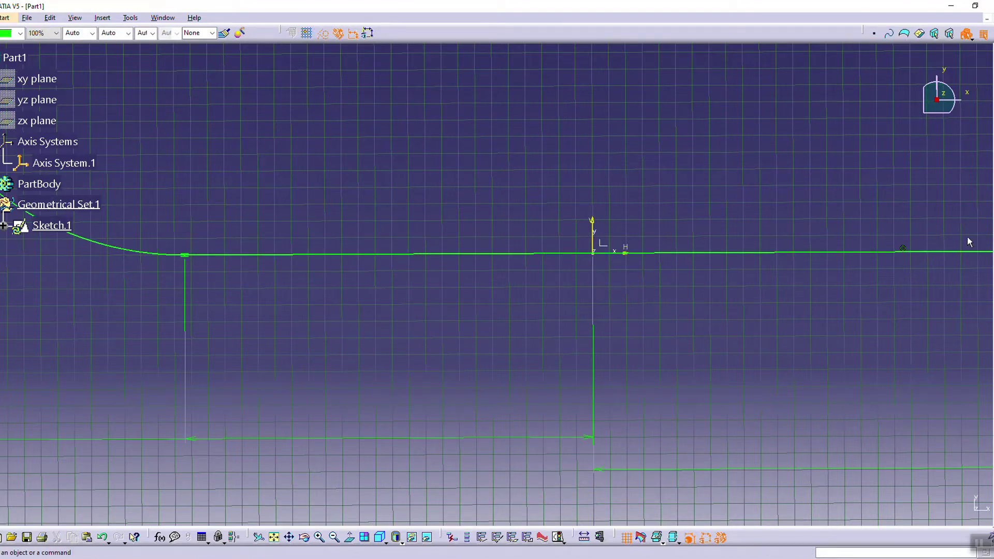
Step: Draw a short vertical construction line up from the lower side just left of the origin and trim away the side's portion right of it
{"action": "left_click", "coordinate": [992, 233]}
{"action": "left_click", "coordinate": [576, 252]}
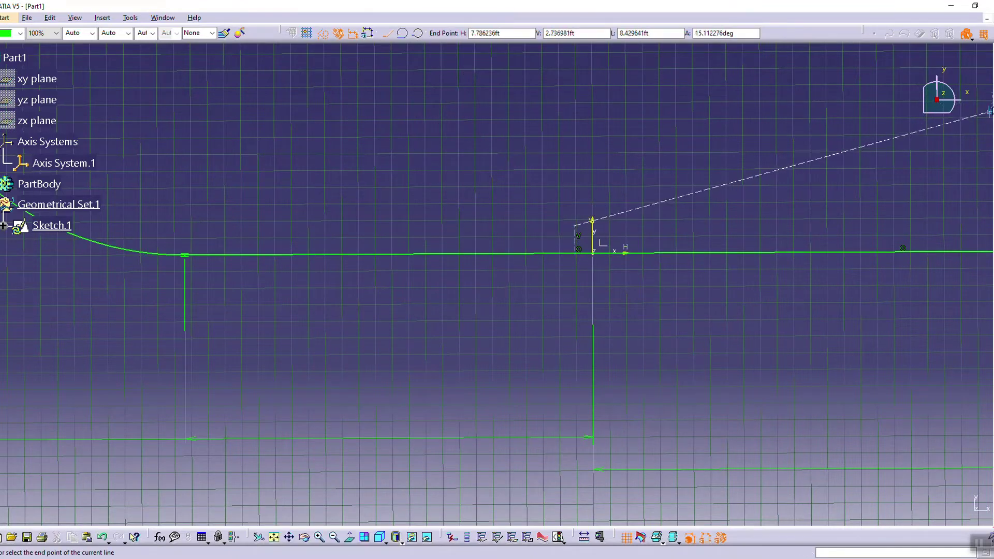
{"action": "key", "text": "Escape"}
{"action": "left_click", "coordinate": [990, 391]}
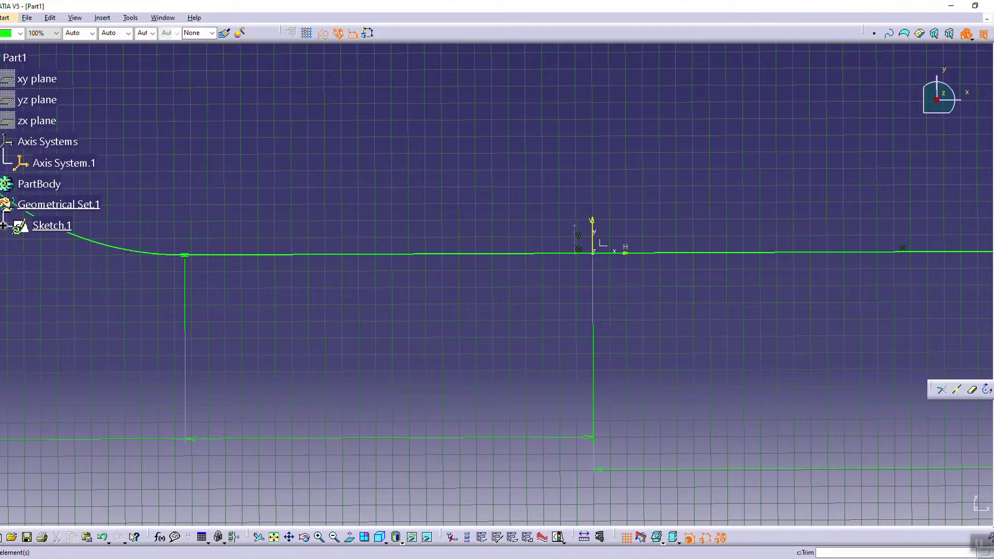
{"action": "left_click", "coordinate": [973, 391]}
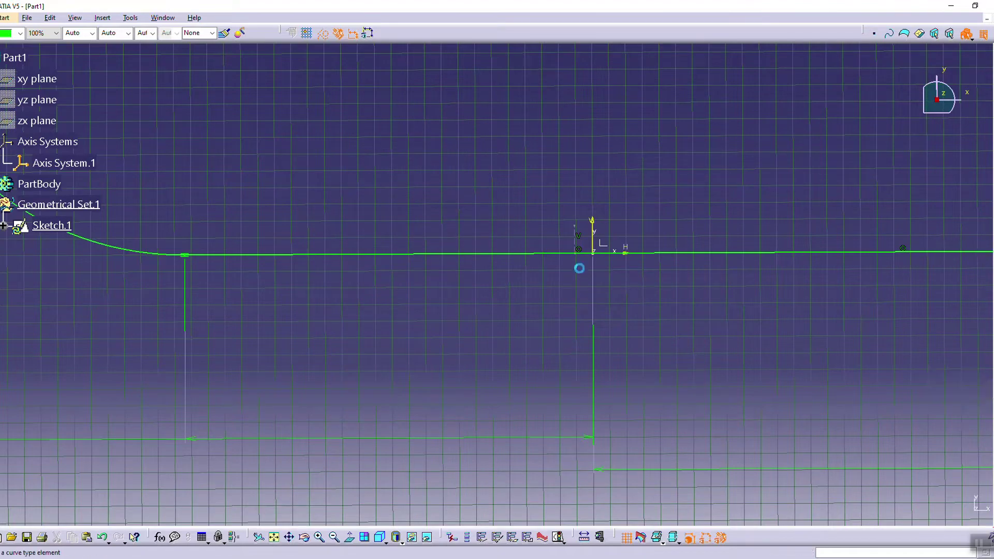
{"action": "left_click", "coordinate": [590, 254]}
{"action": "mouse_move", "coordinate": [600, 285]}
{"action": "middle_mouse_down", "text": "ctrl"}
{"action": "mouse_move", "coordinate": [609, 399]}
{"action": "mouse_move", "coordinate": [657, 358]}
{"action": "middle_mouse_up", "text": "ctrl"}
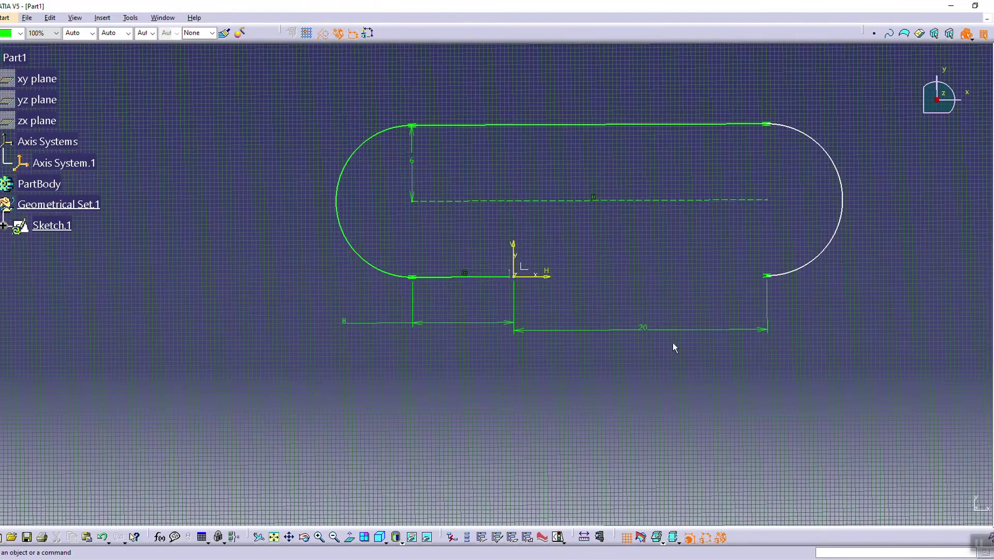
Step: Draw a horizontal line from the origin to the lower endpoint of the right arc with the Profile tool
{"action": "left_click", "coordinate": [982, 224]}
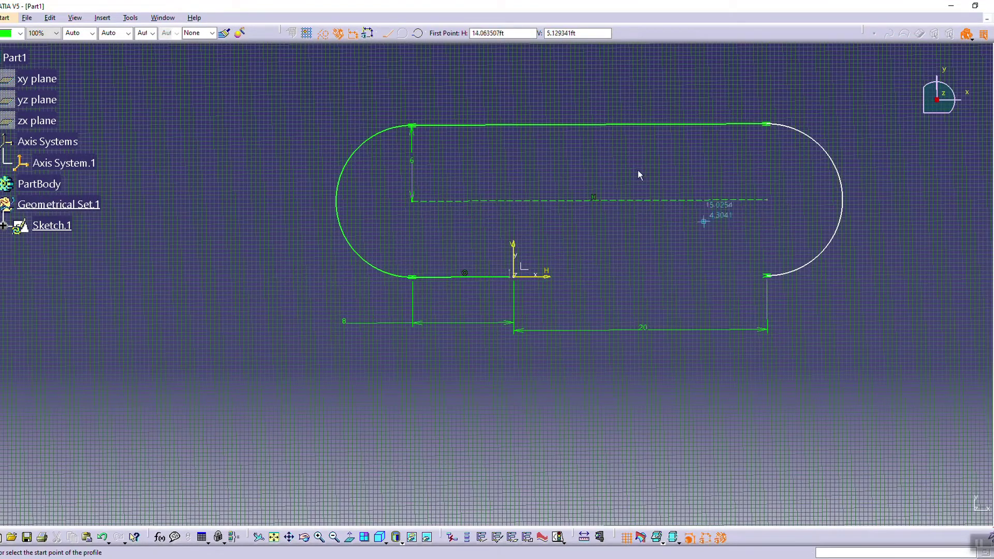
{"action": "left_click", "coordinate": [515, 277]}
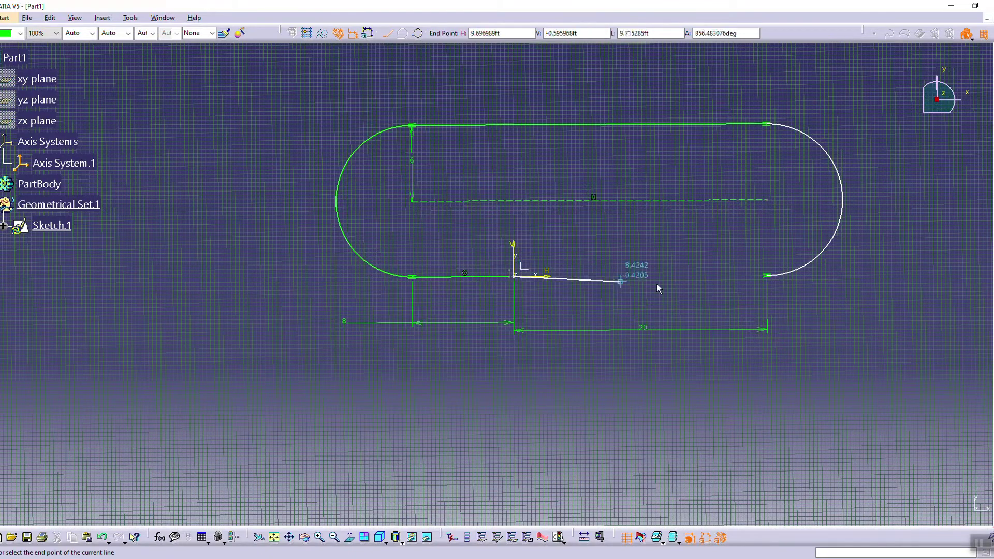
{"action": "left_click", "coordinate": [771, 277]}
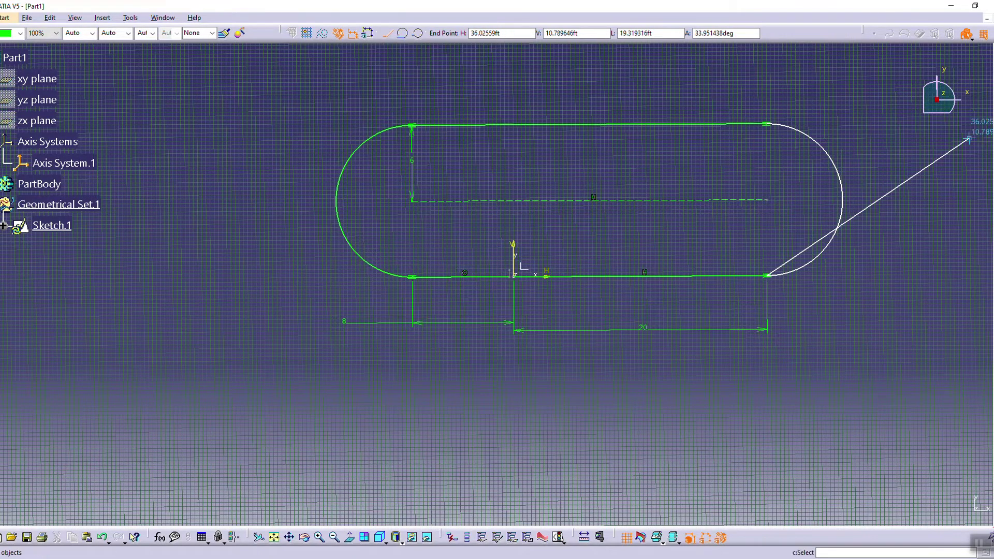
{"action": "key", "text": "Escape"}
{"action": "left_click", "coordinate": [680, 356]}
Step: Set the distances from the vertical axis to both ends of the lower side to 12 ft and exit the sketch
{"action": "middle_click_drag", "start_coordinate": [531, 339], "coordinate": [566, 264]}
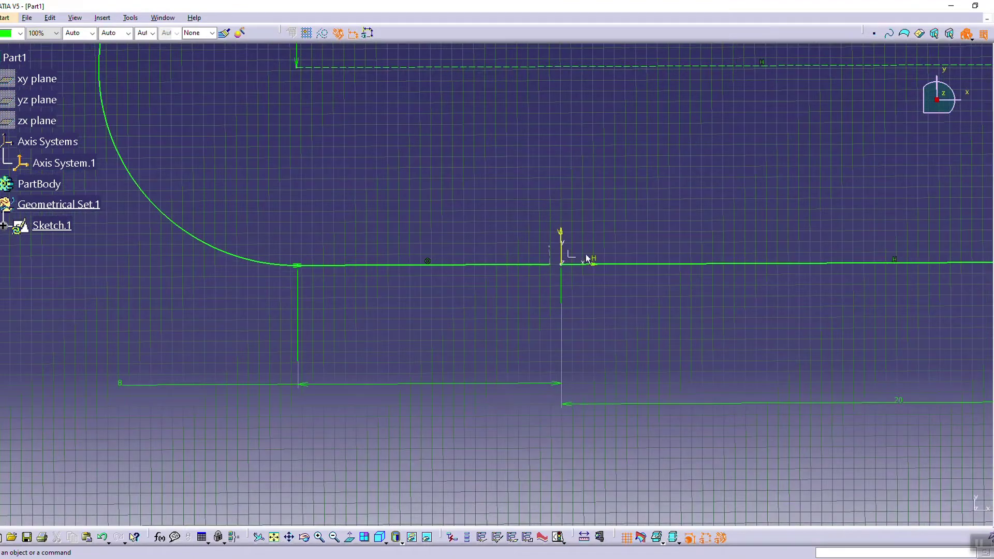
{"action": "mouse_move", "coordinate": [725, 320]}
{"action": "middle_mouse_down"}
{"action": "mouse_move", "coordinate": [686, 351]}
{"action": "mouse_move", "coordinate": [596, 388]}
{"action": "middle_mouse_up"}
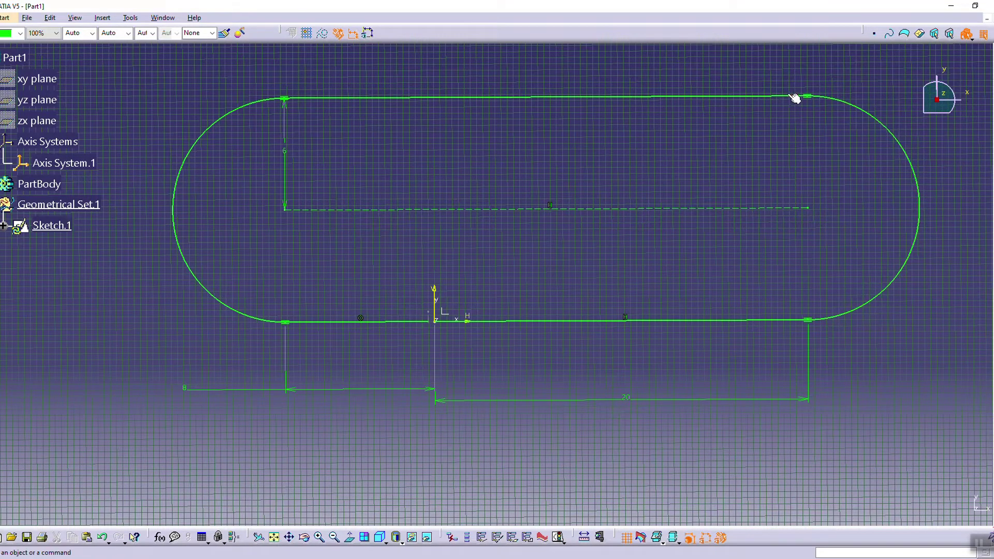
{"action": "left_click", "coordinate": [491, 97]}
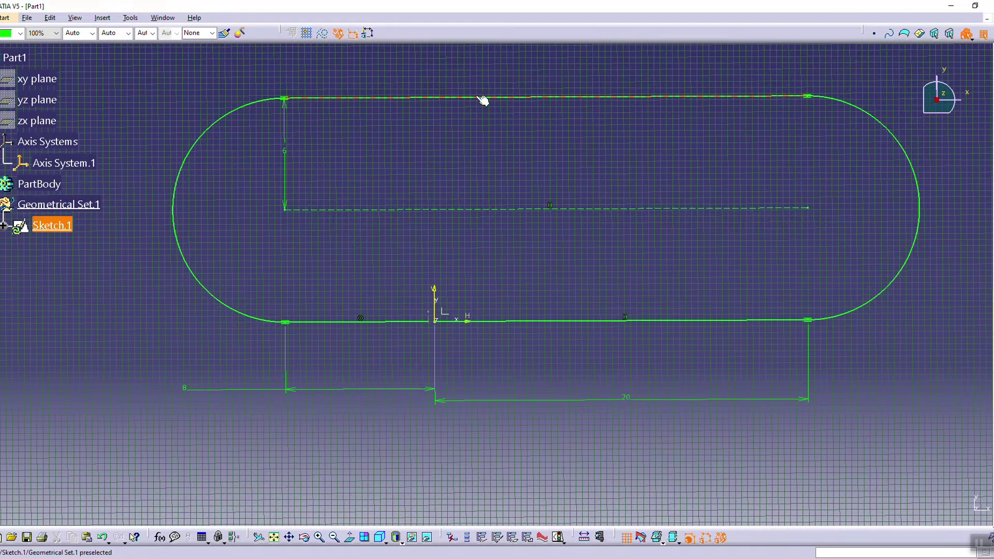
{"action": "left_click", "coordinate": [546, 359]}
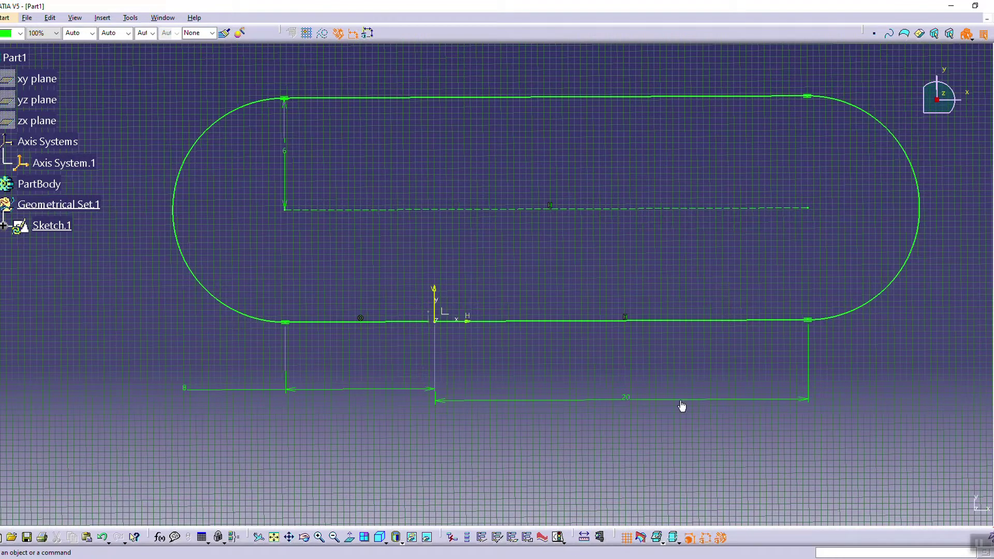
{"action": "double_click", "coordinate": [626, 398]}
{"action": "type", "text": "12"}
{"action": "key", "text": "Return"}
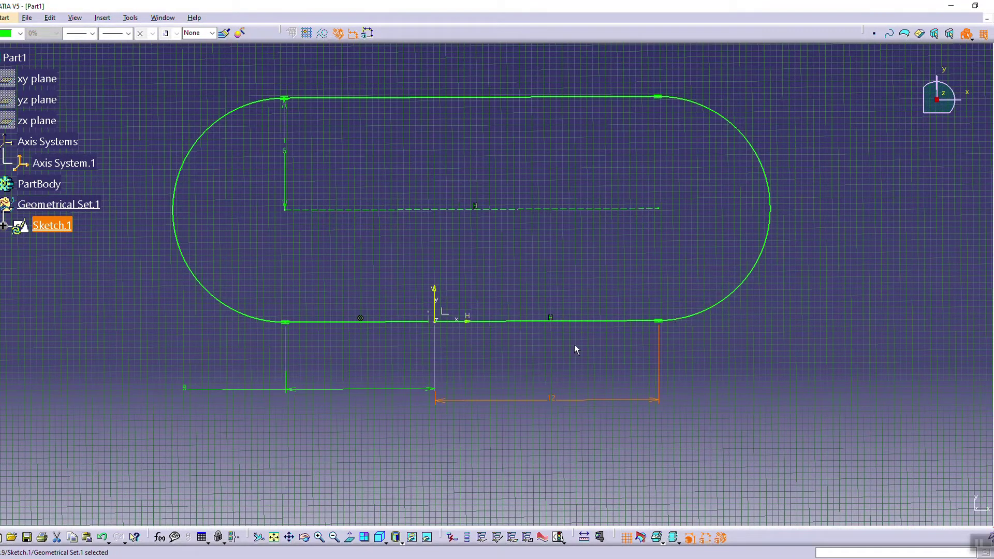
{"action": "double_click", "coordinate": [189, 388]}
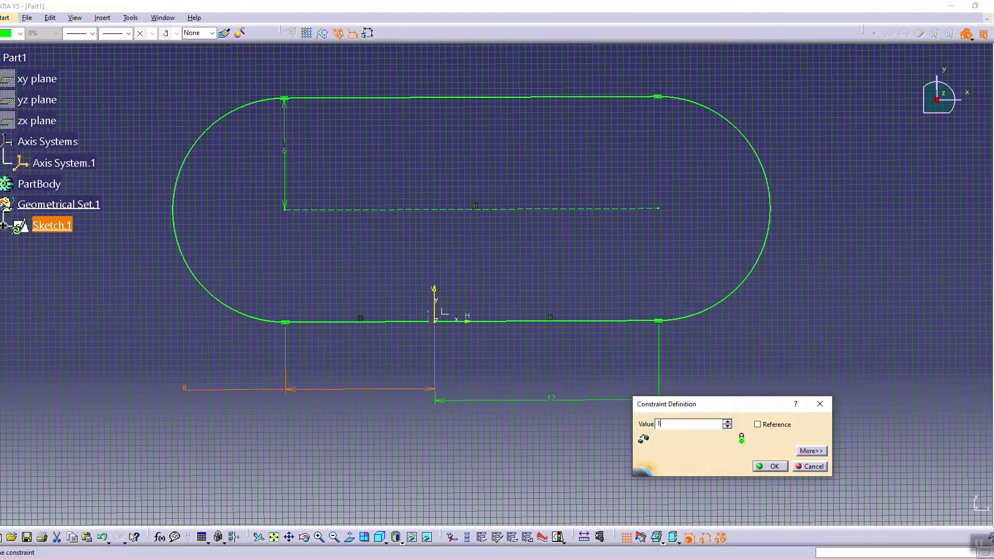
{"action": "key", "text": "Return"}
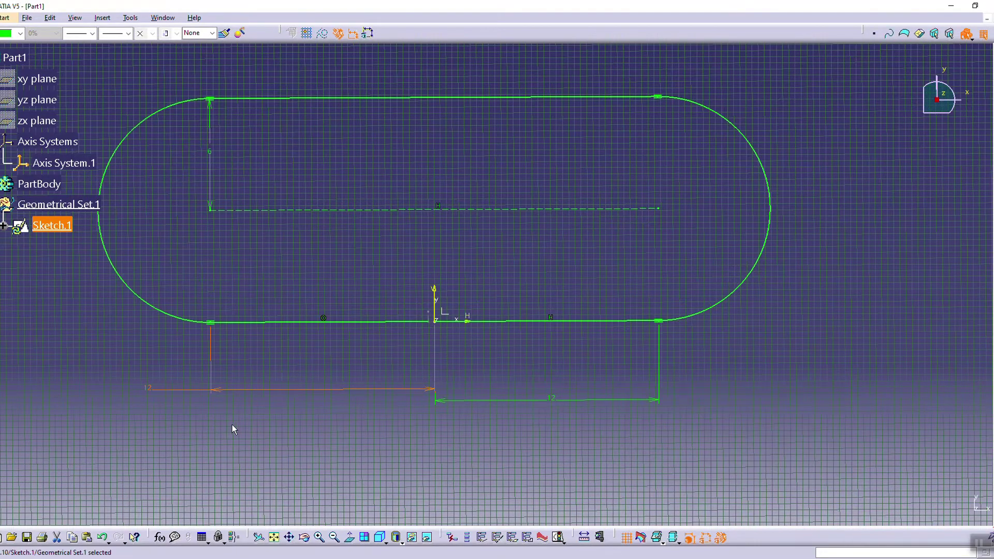
{"action": "left_click", "coordinate": [993, 58]}
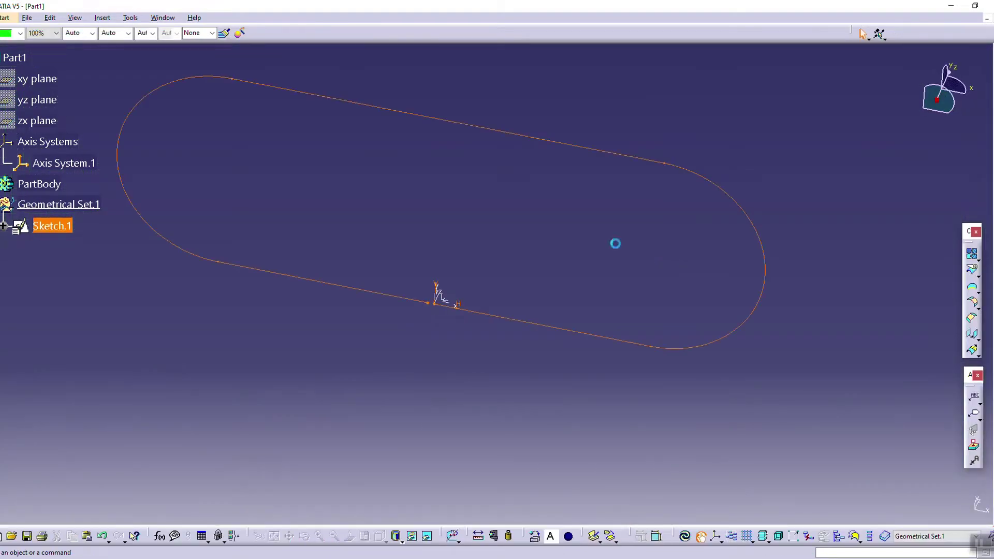
{"action": "mouse_move", "coordinate": [572, 244]}
{"action": "middle_mouse_down"}
{"action": "mouse_move", "coordinate": [575, 344]}
{"action": "mouse_move", "coordinate": [395, 249]}
{"action": "mouse_move", "coordinate": [533, 290]}
{"action": "mouse_move", "coordinate": [543, 355]}
{"action": "mouse_move", "coordinate": [555, 371]}
{"action": "mouse_move", "coordinate": [572, 368]}
{"action": "middle_mouse_up"}
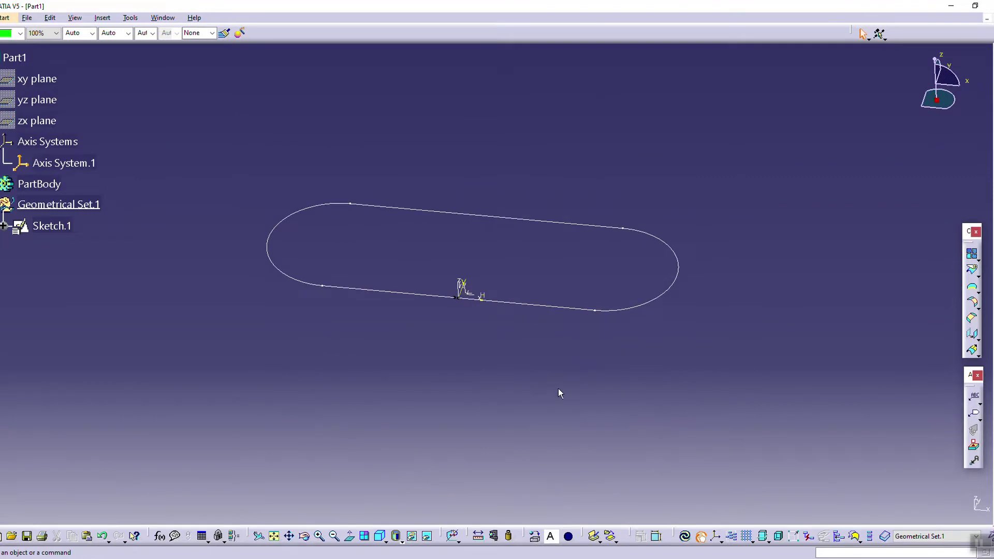
{"action": "mouse_move", "coordinate": [574, 377]}
{"action": "middle_mouse_down"}
{"action": "mouse_move", "coordinate": [473, 381]}
{"action": "mouse_move", "coordinate": [467, 352]}
{"action": "mouse_move", "coordinate": [498, 369]}
{"action": "mouse_move", "coordinate": [543, 340]}
{"action": "mouse_move", "coordinate": [543, 316]}
{"action": "mouse_move", "coordinate": [537, 351]}
{"action": "mouse_move", "coordinate": [446, 364]}
{"action": "mouse_move", "coordinate": [461, 389]}
{"action": "middle_mouse_up"}
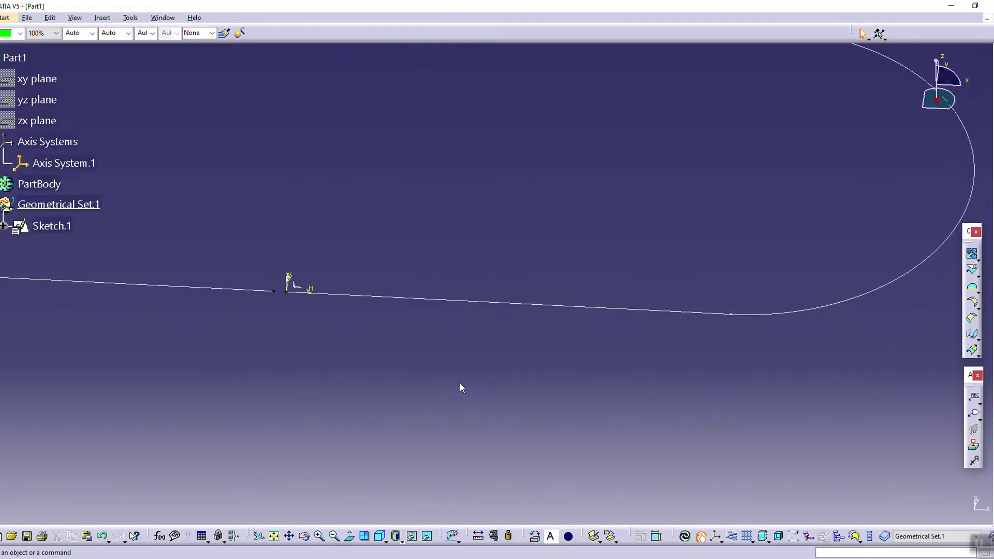
{"action": "left_click", "coordinate": [992, 165]}
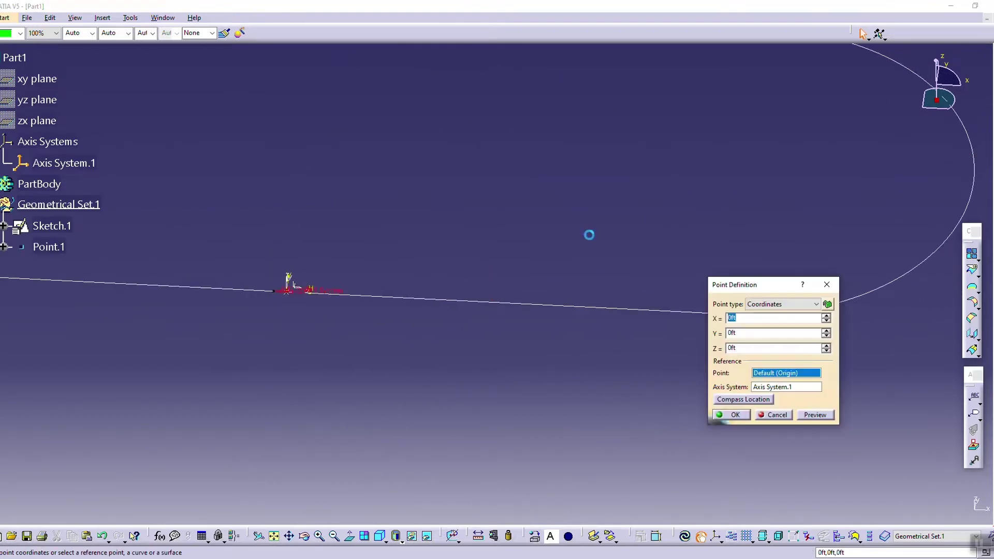
{"action": "left_click", "coordinate": [761, 304]}
{"action": "left_click", "coordinate": [766, 325]}
{"action": "left_click", "coordinate": [512, 307]}
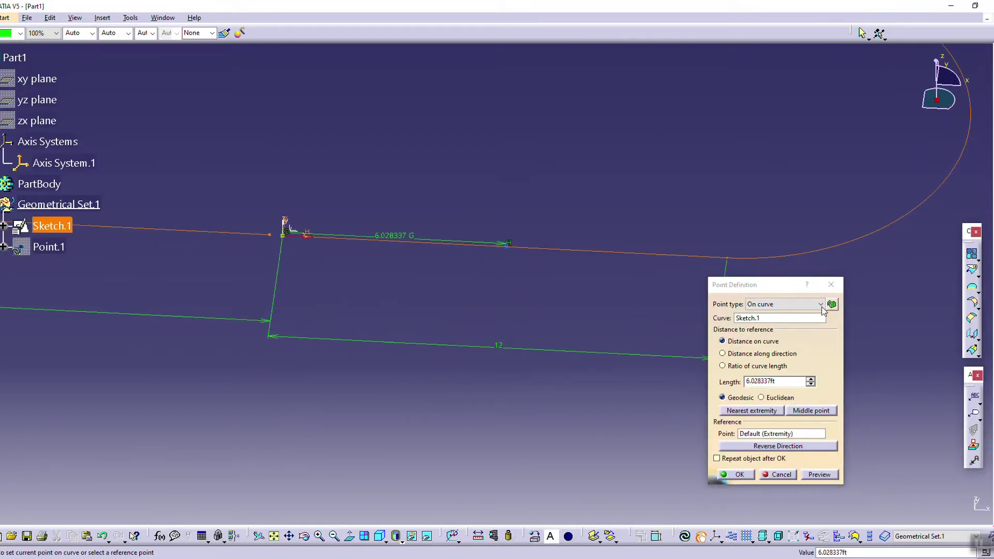
{"action": "left_click", "coordinate": [831, 284]}
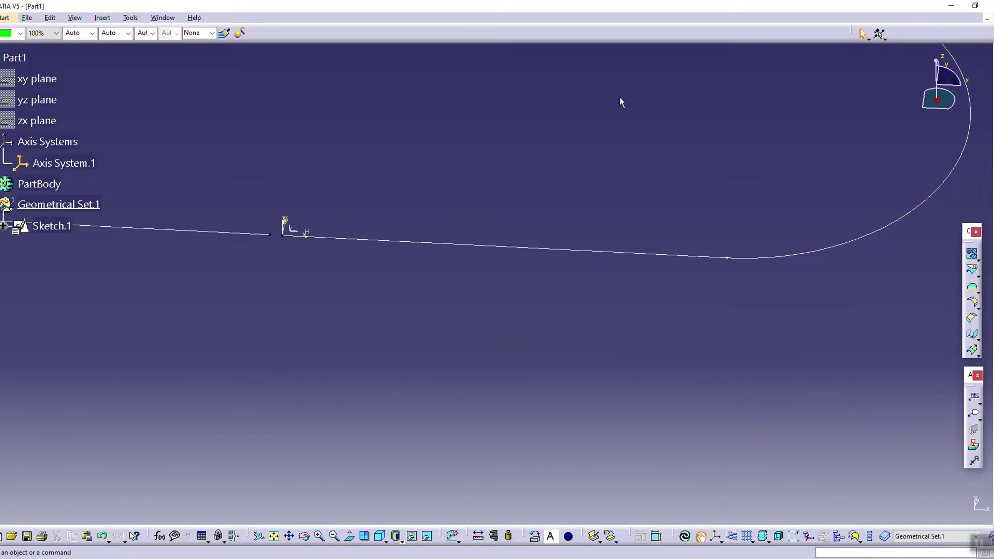
{"action": "left_click", "coordinate": [989, 153]}
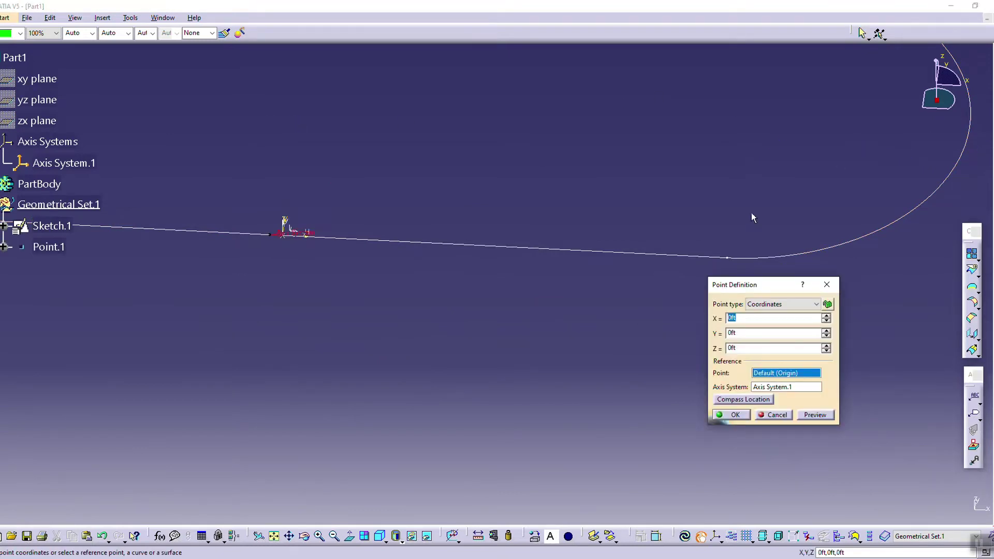
{"action": "left_click", "coordinate": [767, 304]}
{"action": "left_click", "coordinate": [766, 324]}
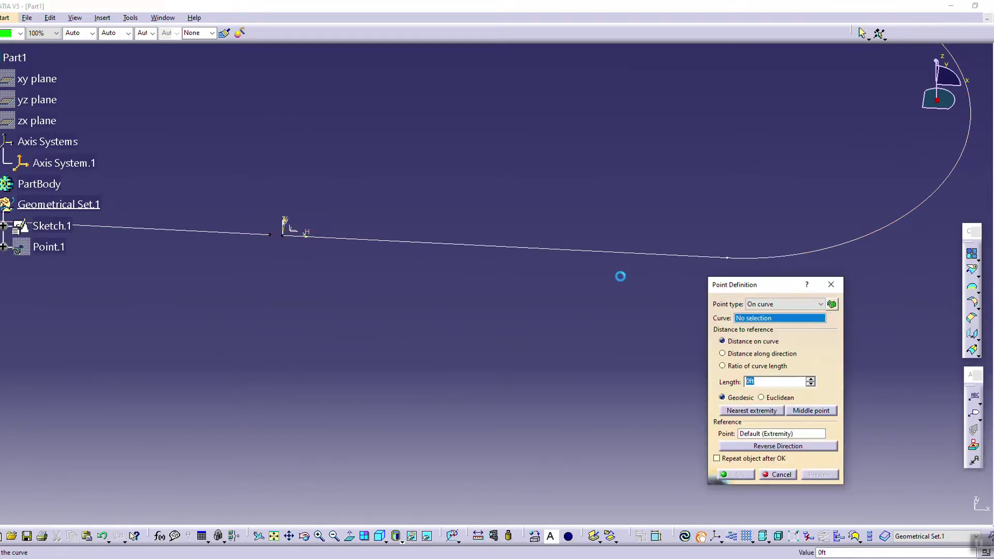
{"action": "left_click", "coordinate": [590, 251]}
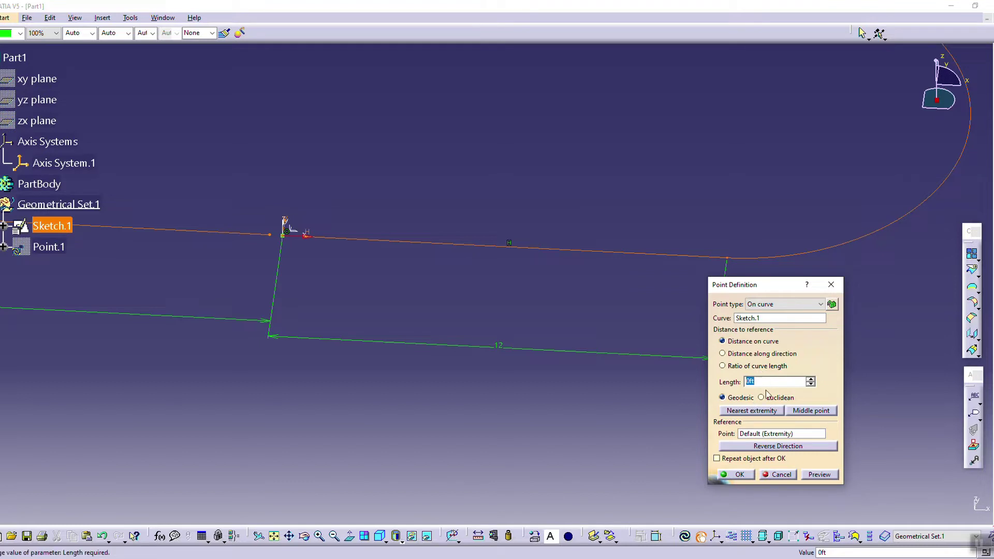
{"action": "left_click", "coordinate": [751, 433]}
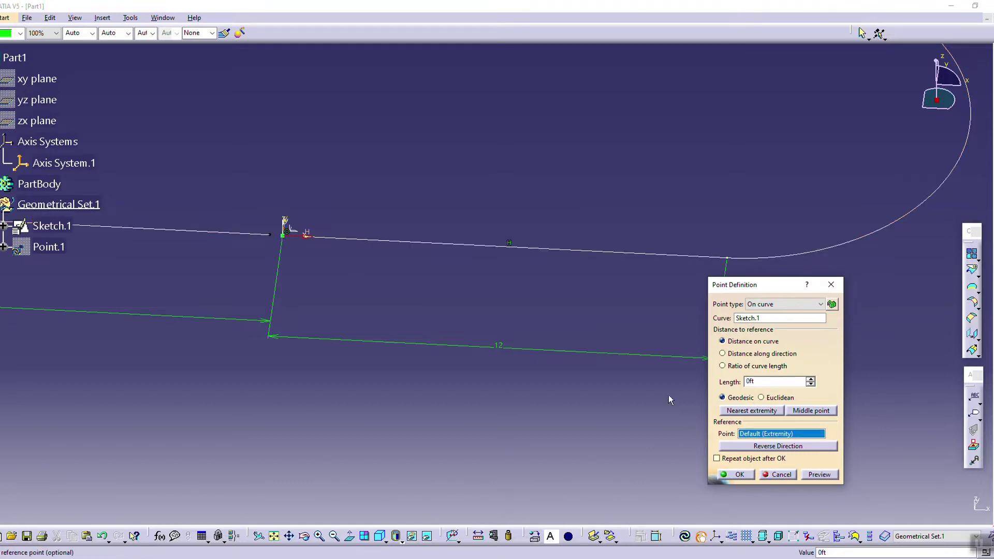
{"action": "left_click", "coordinate": [779, 474]}
Step: Create a reference point by coordinates at the origin with X, Y and Z at 0 ft
{"action": "left_click", "coordinate": [971, 253]}
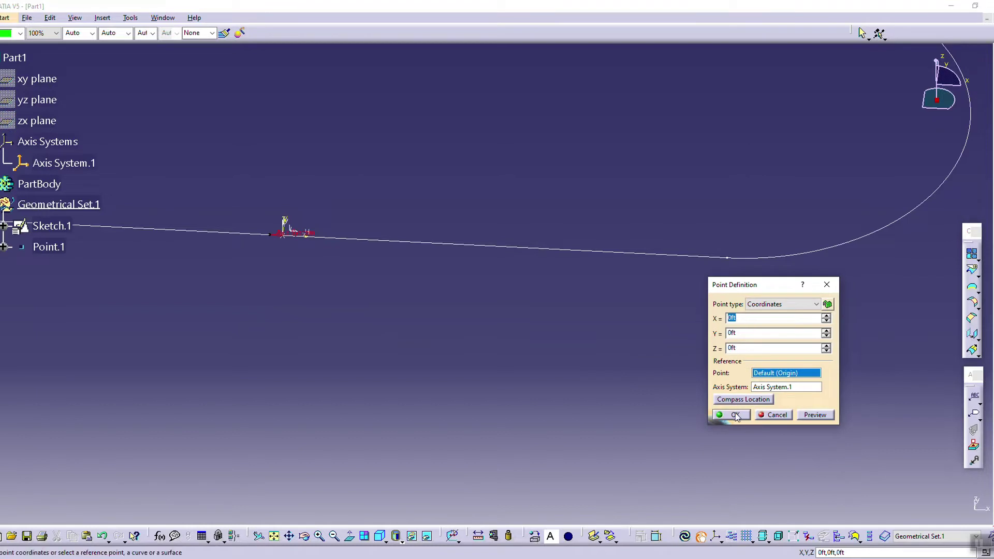
{"action": "left_click", "coordinate": [735, 415]}
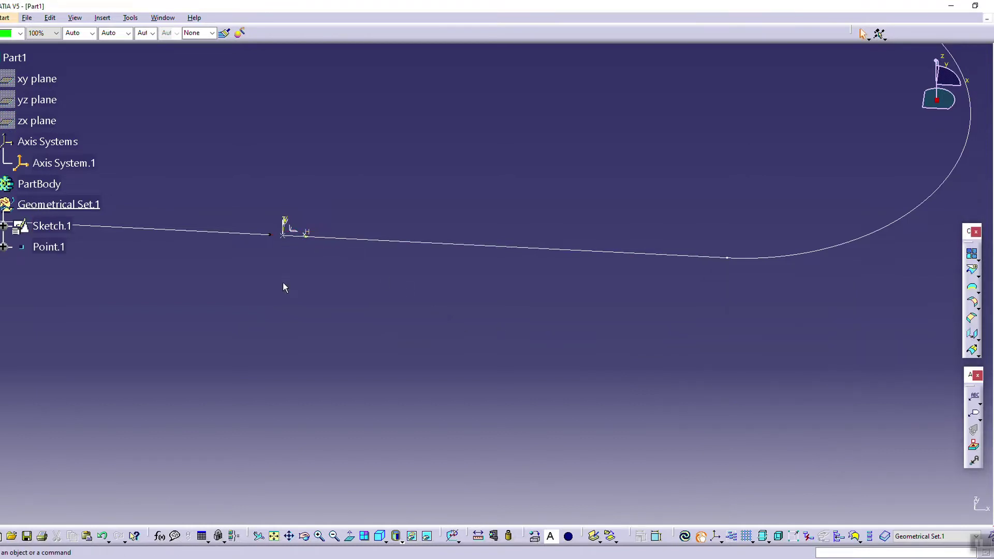
Step: Create an on-curve point on the track sketch at a geodesic distance of 12 ft from the curve's default extremity
{"action": "left_click", "coordinate": [971, 253]}
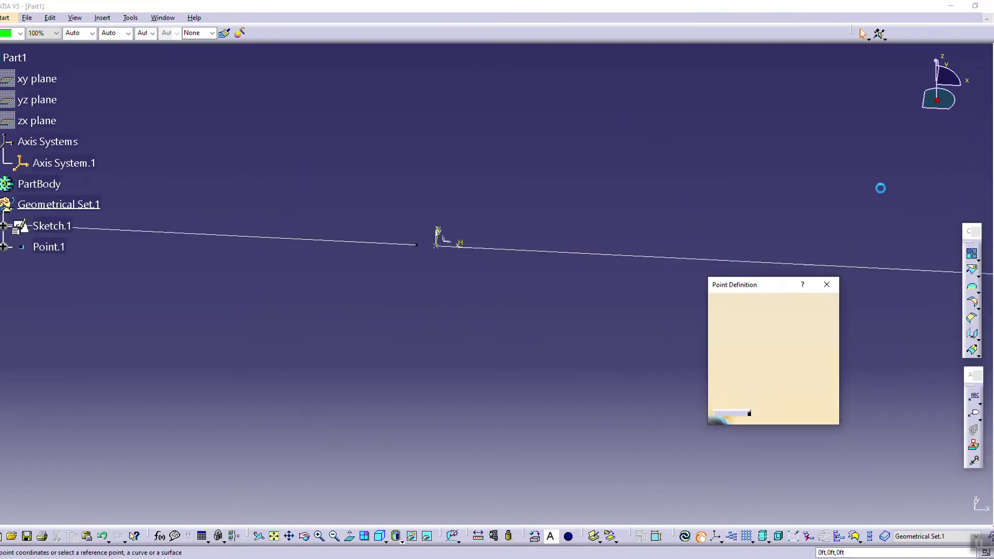
{"action": "left_click", "coordinate": [820, 304]}
{"action": "left_click", "coordinate": [766, 320]}
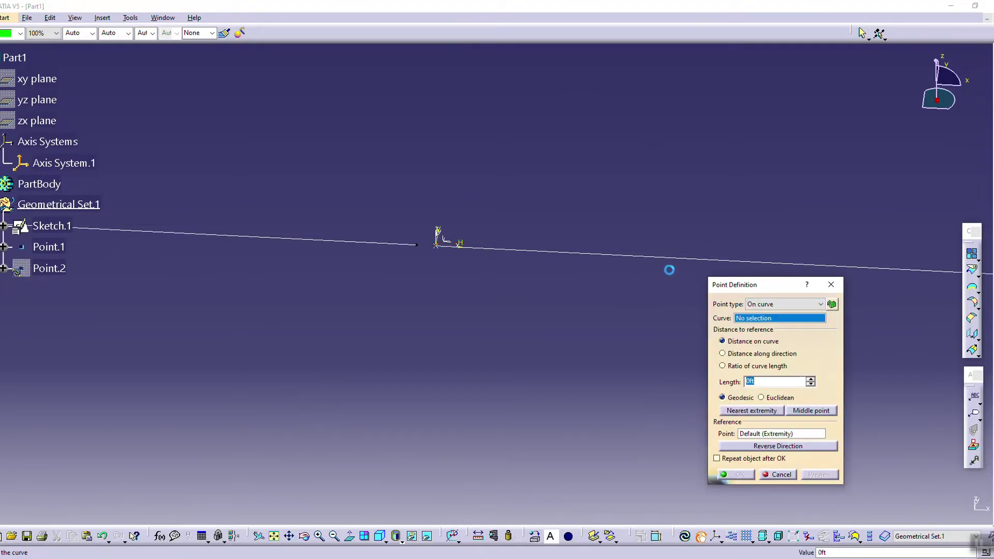
{"action": "left_click", "coordinate": [665, 260]}
{"action": "middle_click_drag", "start_coordinate": [649, 335], "coordinate": [629, 380]}
{"action": "left_click", "coordinate": [810, 379]}
{"action": "left_click", "coordinate": [810, 378]}
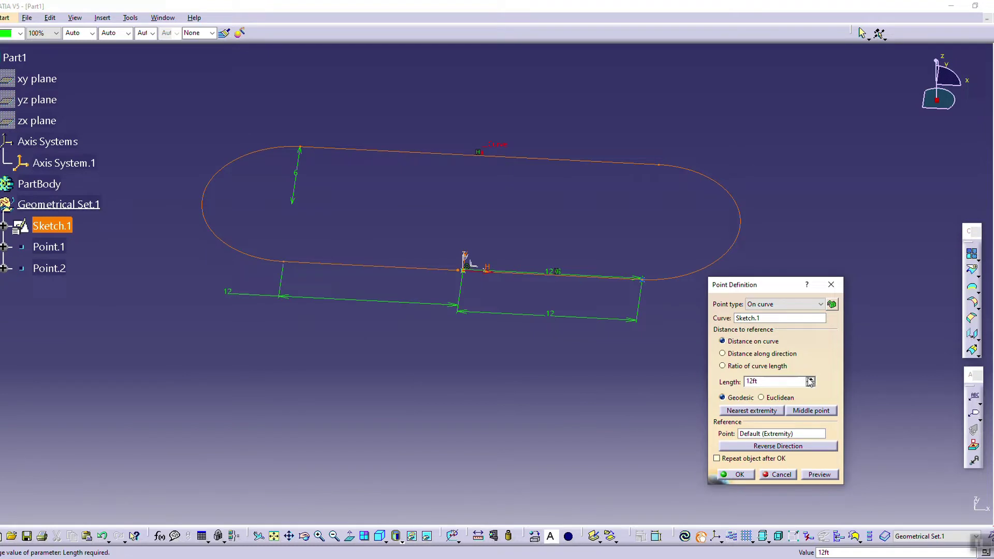
{"action": "mouse_move", "coordinate": [605, 344]}
{"action": "middle_mouse_down"}
{"action": "mouse_move", "coordinate": [578, 301]}
{"action": "mouse_move", "coordinate": [658, 237]}
{"action": "middle_mouse_up"}
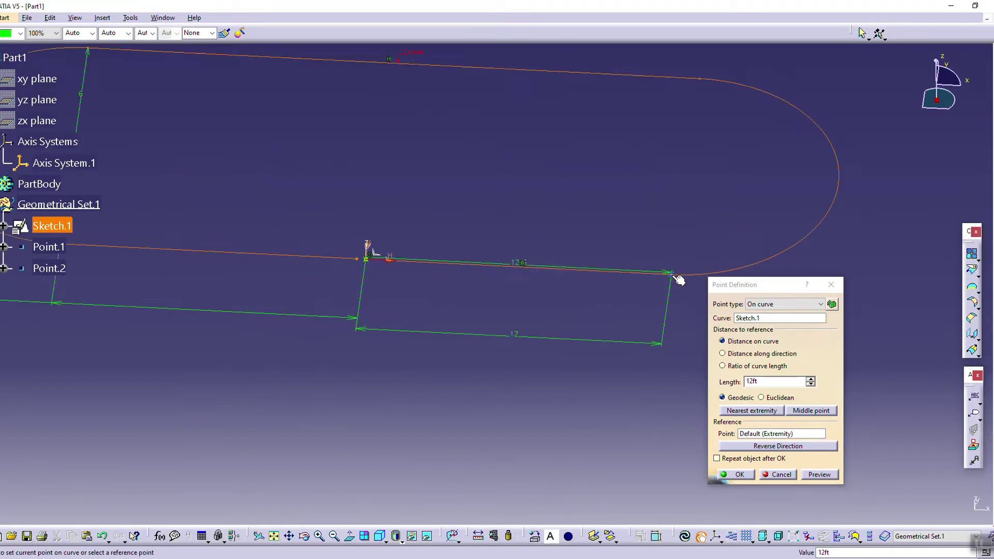
{"action": "left_click", "coordinate": [750, 474]}
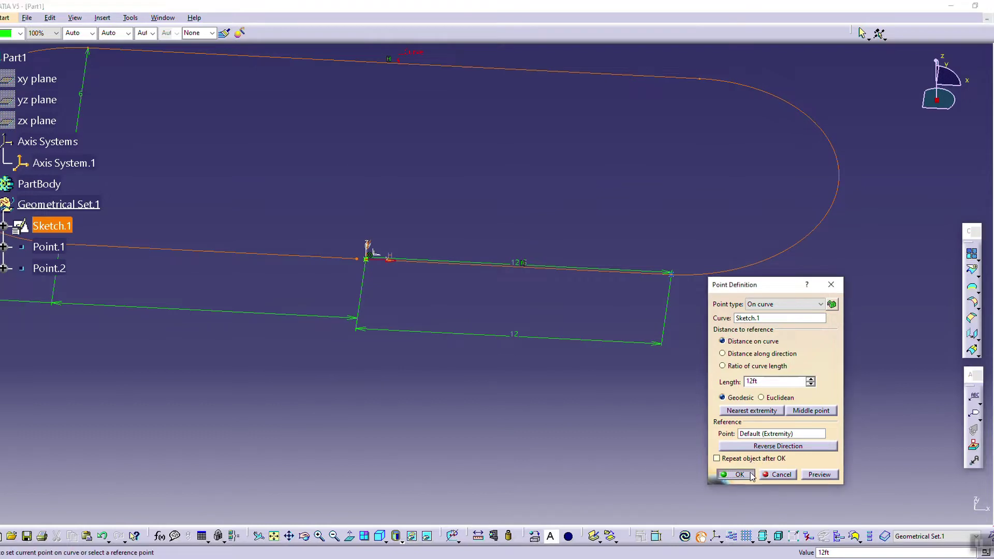
Step: Rename the origin reference point as "start" in its feature properties
{"action": "right_click", "coordinate": [62, 246]}
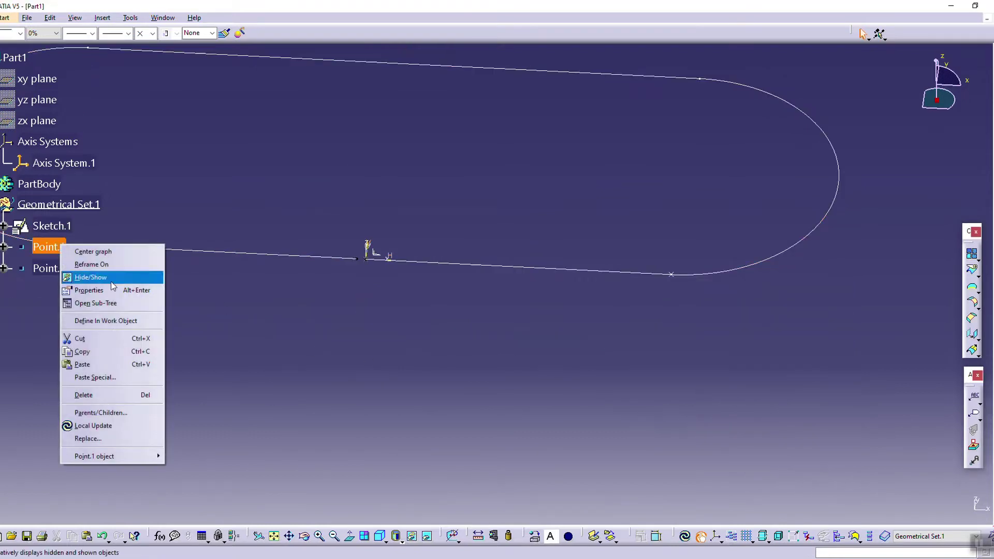
{"action": "left_click", "coordinate": [89, 290]}
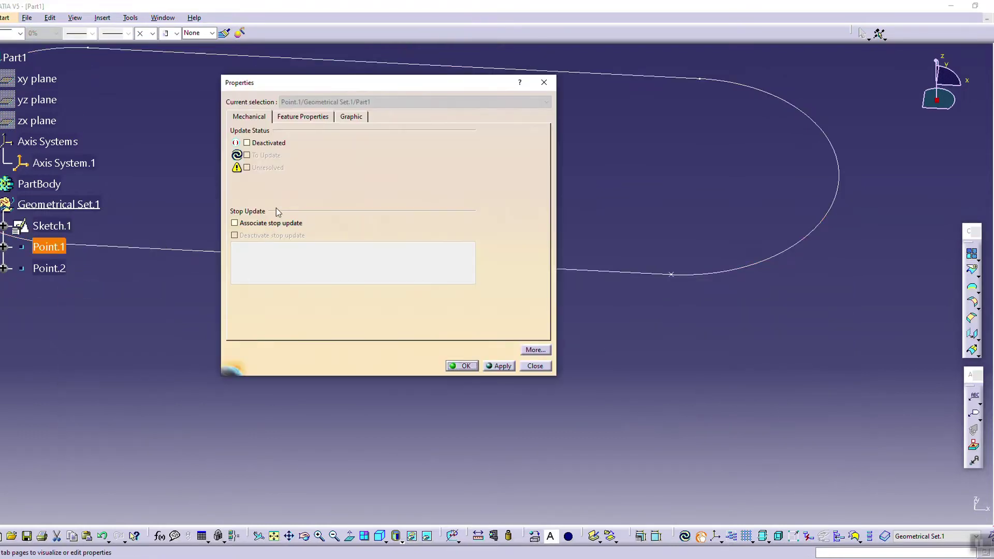
{"action": "left_click", "coordinate": [299, 120]}
{"action": "type", "text": "start"}
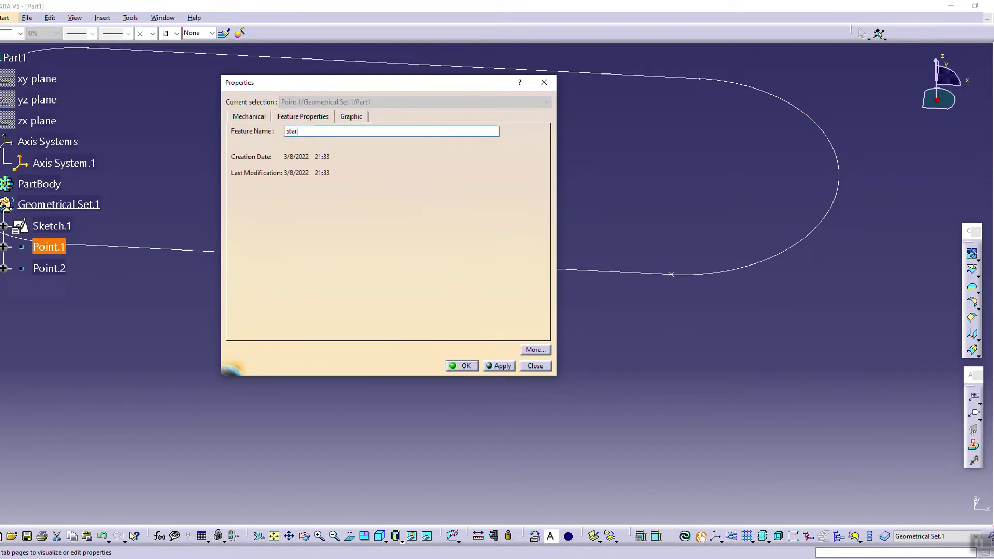
{"action": "left_click", "coordinate": [461, 366]}
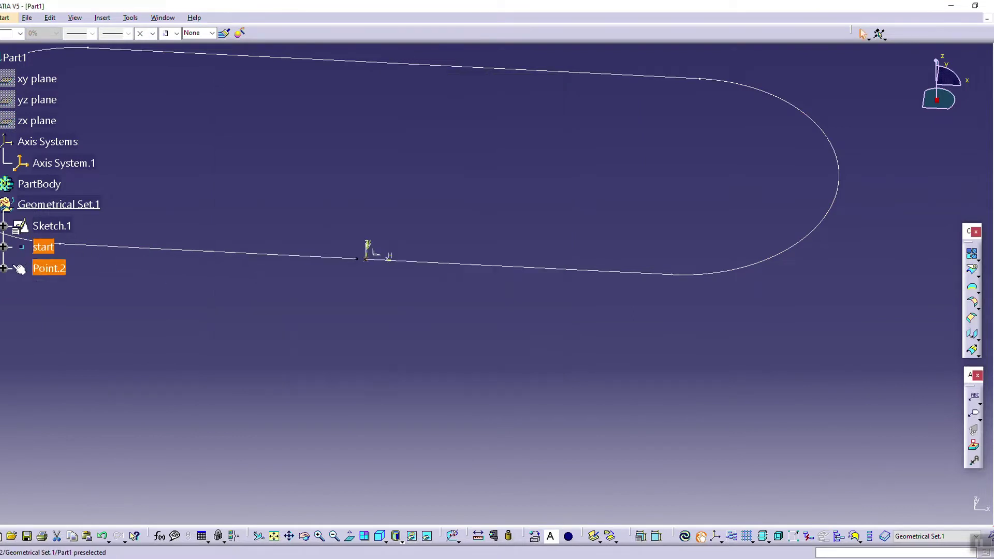
Step: Rename the on-curve point at 12 ft as "top of lift" and show its length parameter in the tree
{"action": "left_click", "coordinate": [3, 246]}
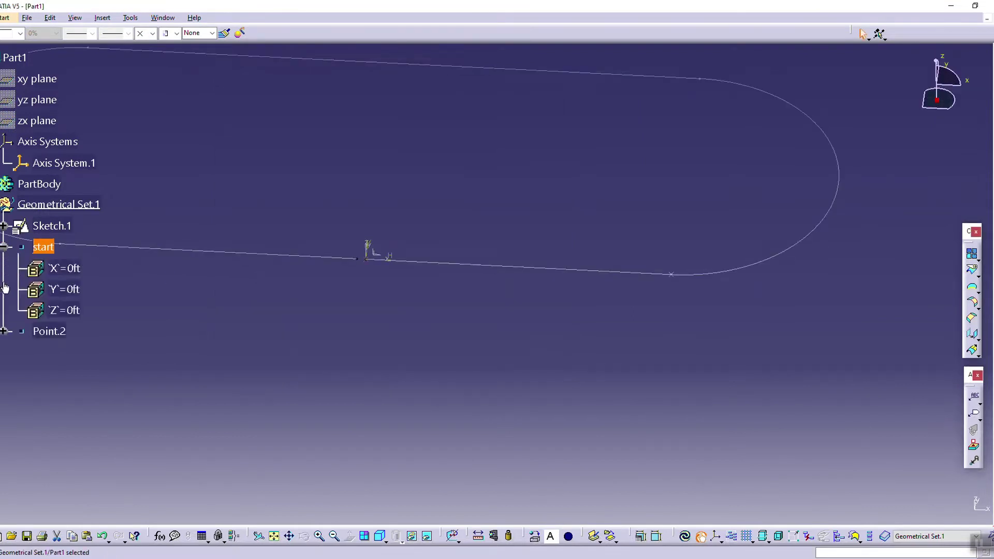
{"action": "left_click", "coordinate": [4, 247]}
{"action": "left_click", "coordinate": [3, 268]}
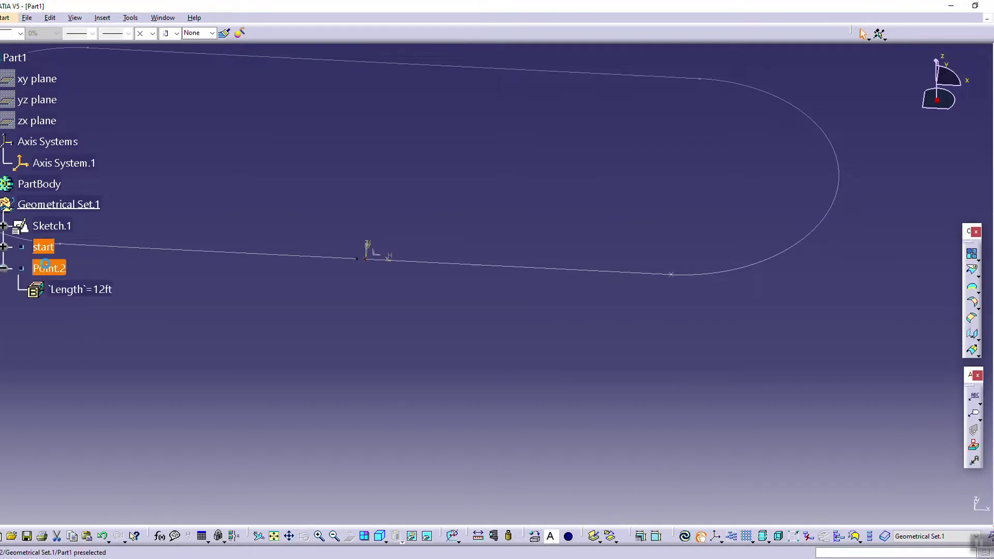
{"action": "right_click", "coordinate": [46, 267]}
{"action": "left_click", "coordinate": [78, 310]}
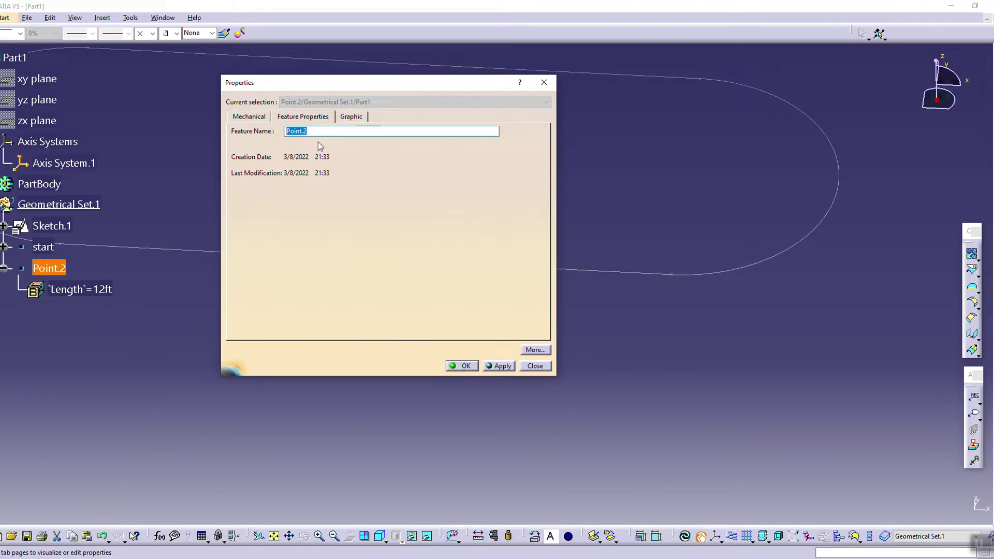
{"action": "type", "text": "top of lift"}
{"action": "key", "text": "Return"}
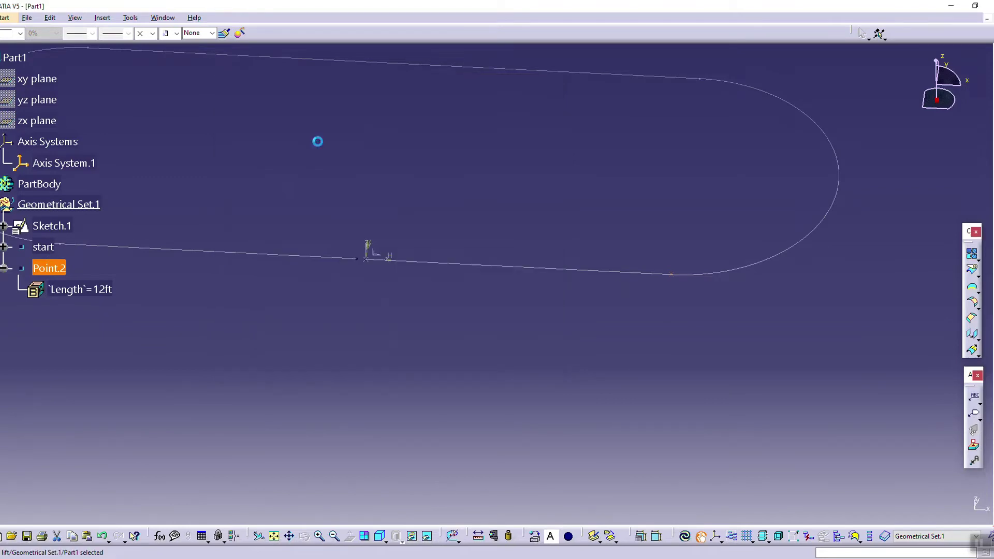
{"action": "left_click", "coordinate": [299, 175]}
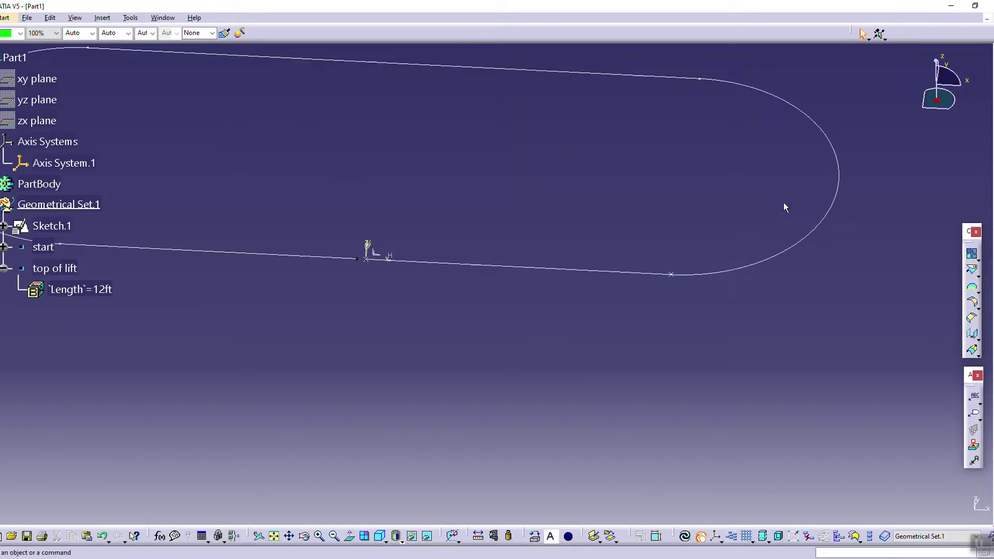
Step: Create an on-curve point on the track sketch at a geodesic distance of 32 ft from the default extremity
{"action": "left_click", "coordinate": [972, 253]}
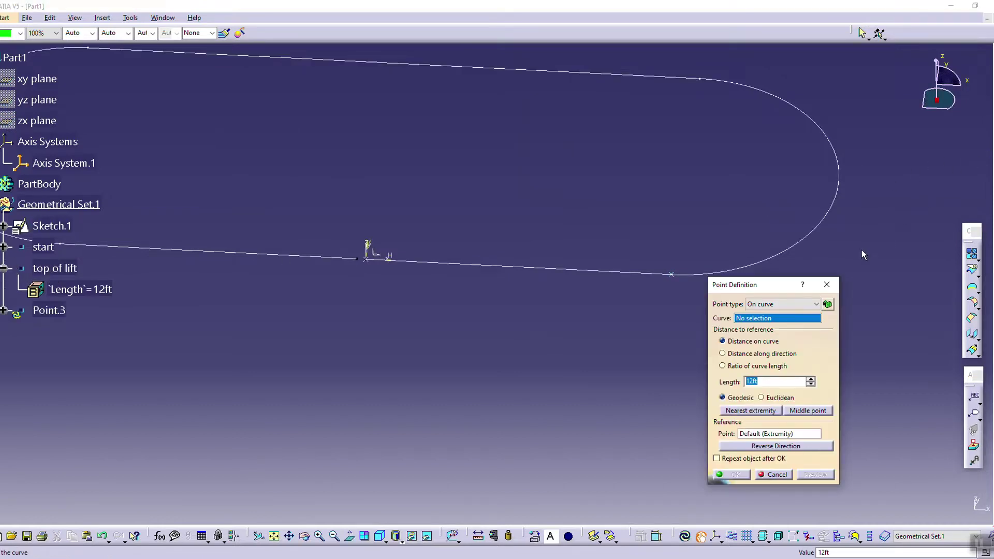
{"action": "left_click", "coordinate": [697, 272]}
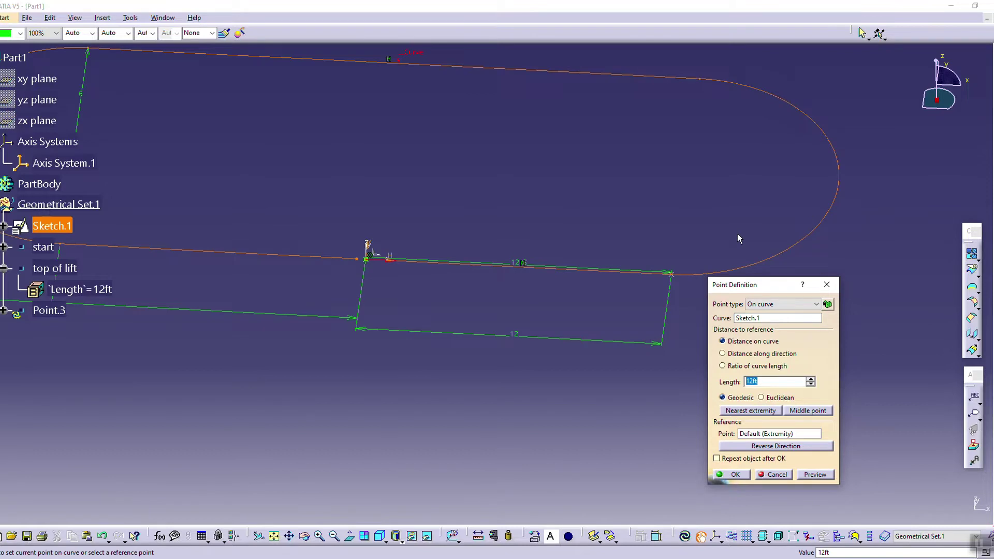
{"action": "left_click", "coordinate": [809, 378]}
{"action": "left_click", "coordinate": [810, 378]}
{"action": "left_click", "coordinate": [810, 378]}
{"action": "left_click", "coordinate": [810, 378]}
{"action": "left_click", "coordinate": [810, 379]}
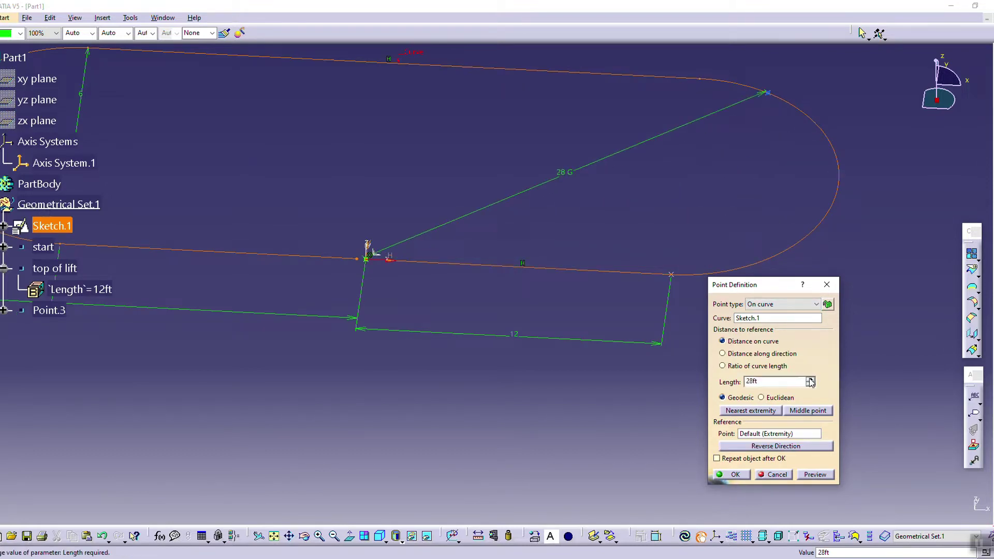
{"action": "left_click", "coordinate": [809, 379]}
{"action": "left_click", "coordinate": [809, 379]}
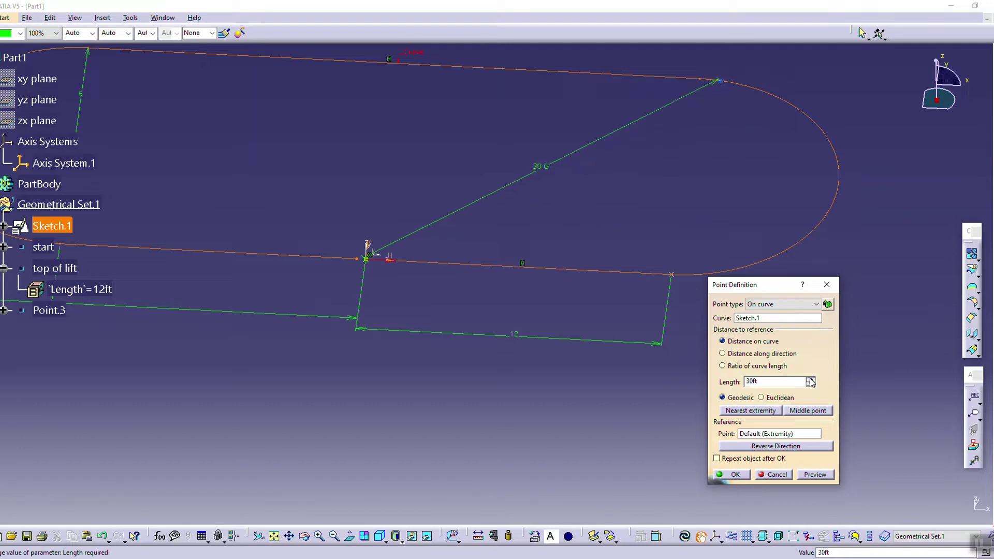
{"action": "left_click", "coordinate": [809, 379]}
{"action": "left_click", "coordinate": [810, 379]}
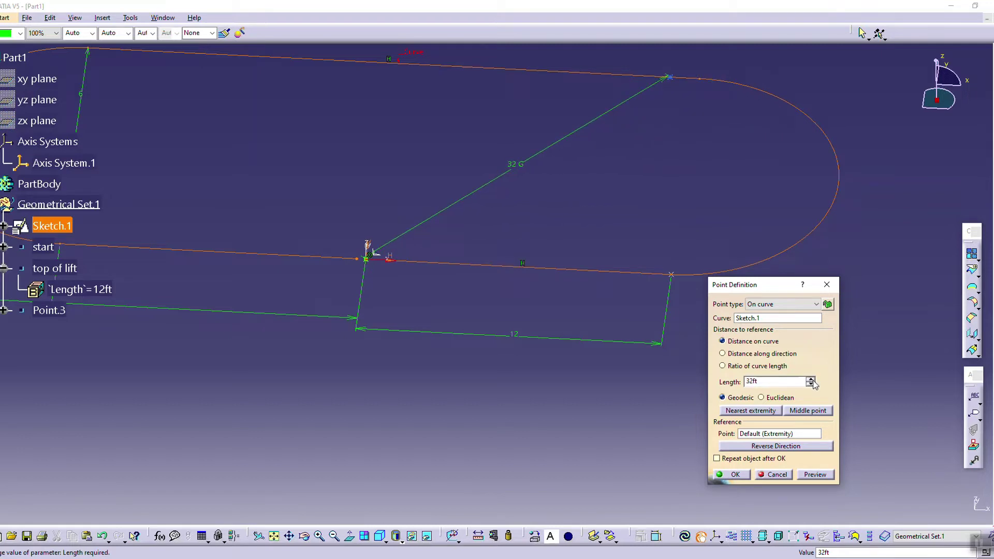
{"action": "left_click", "coordinate": [733, 475]}
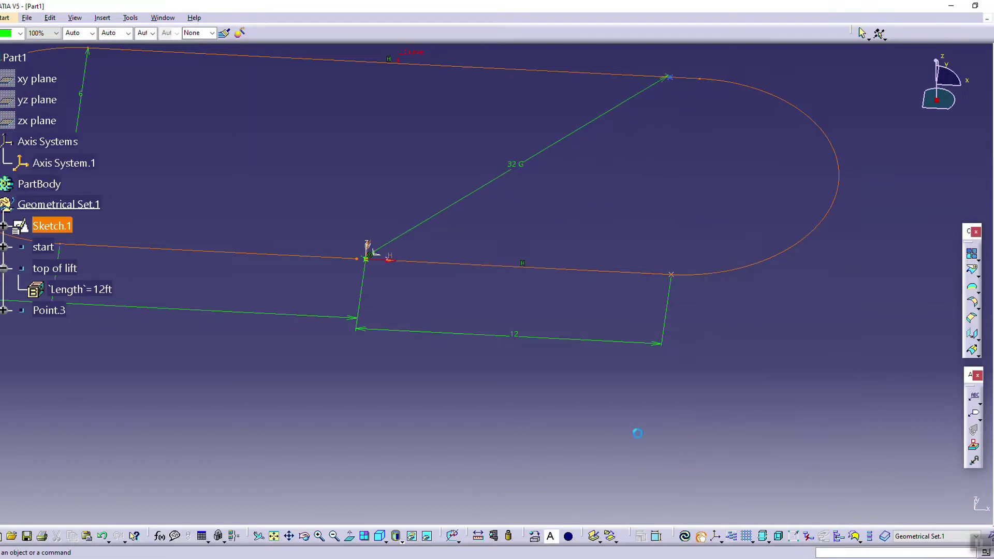
Step: Rename the on-curve point at 32 ft as "bottom of 1st drop"
{"action": "right_click", "coordinate": [67, 310]}
{"action": "left_click", "coordinate": [88, 348]}
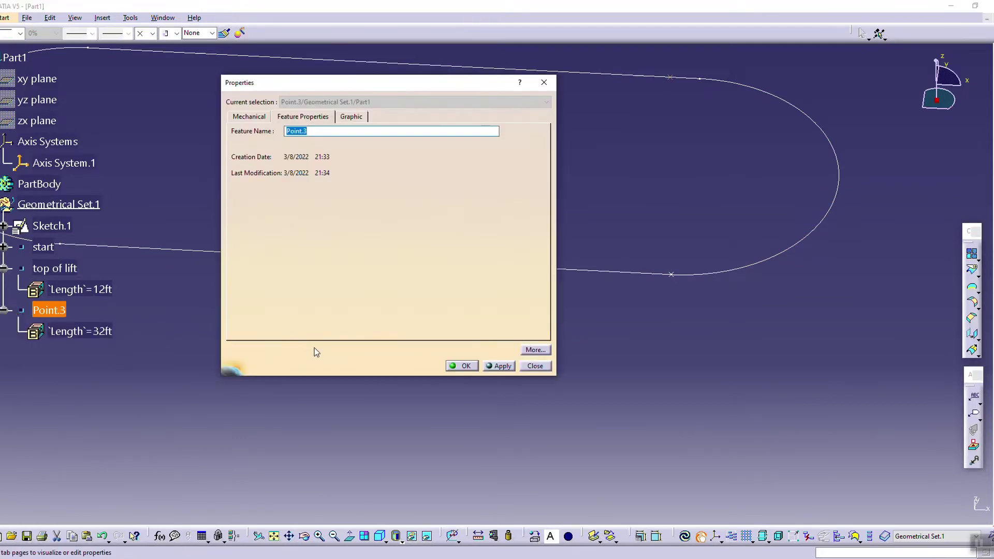
{"action": "type", "text": "botto"}
{"action": "key", "text": "Return"}
{"action": "middle_click_drag", "start_coordinate": [323, 319], "coordinate": [451, 376]}
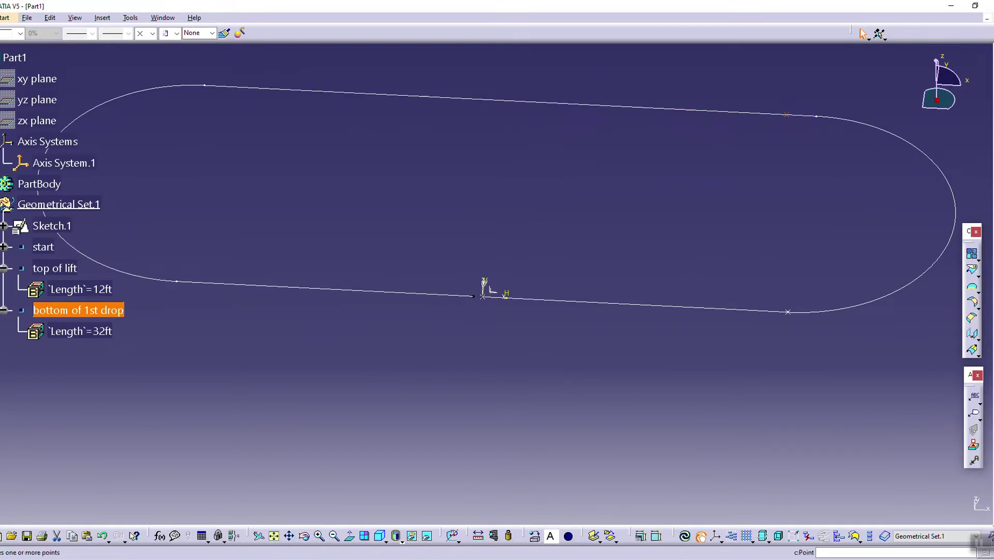
{"action": "key", "text": "Return"}
{"action": "left_click", "coordinate": [820, 304]}
{"action": "left_click", "coordinate": [760, 322]}
{"action": "left_click", "coordinate": [659, 306]}
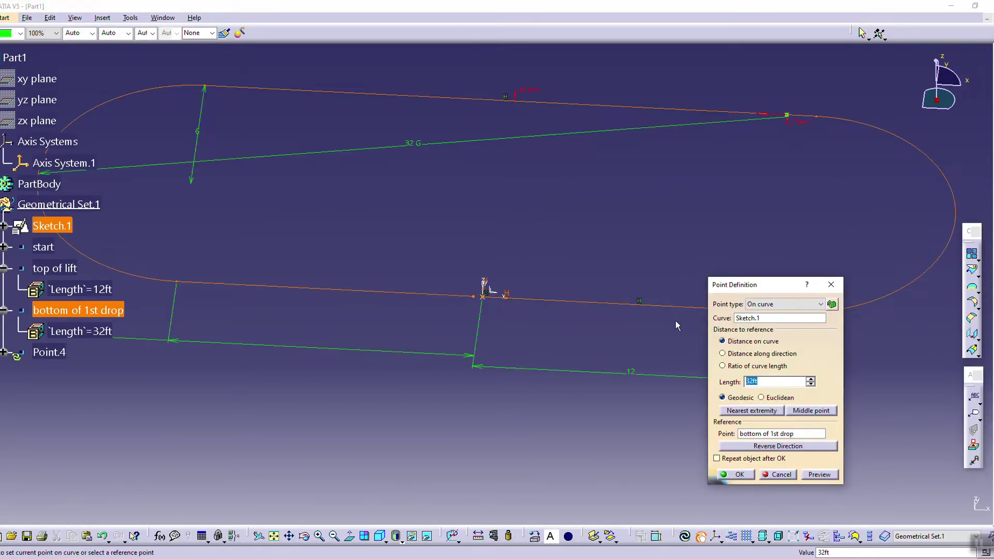
{"action": "left_click", "coordinate": [810, 378]}
{"action": "left_click", "coordinate": [810, 378]}
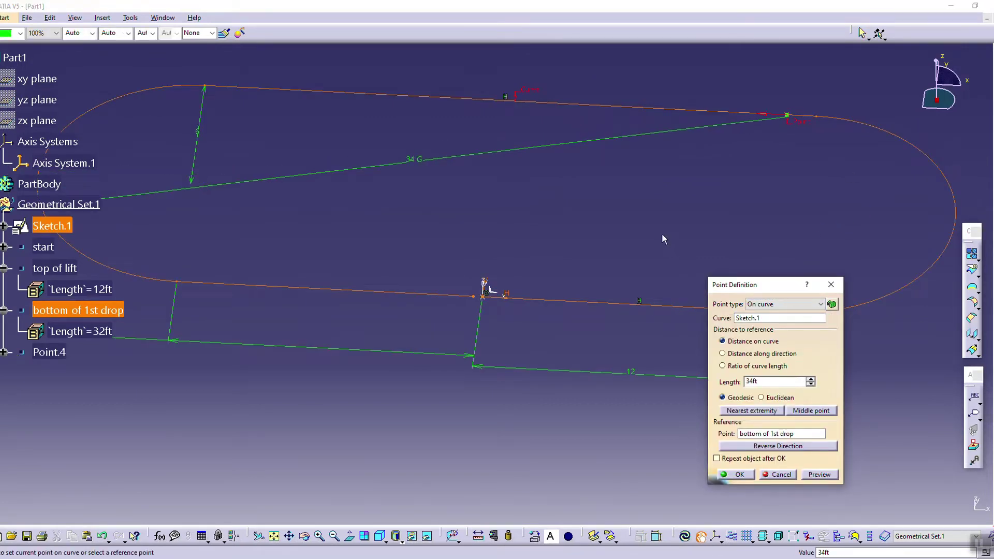
{"action": "left_click", "coordinate": [778, 474]}
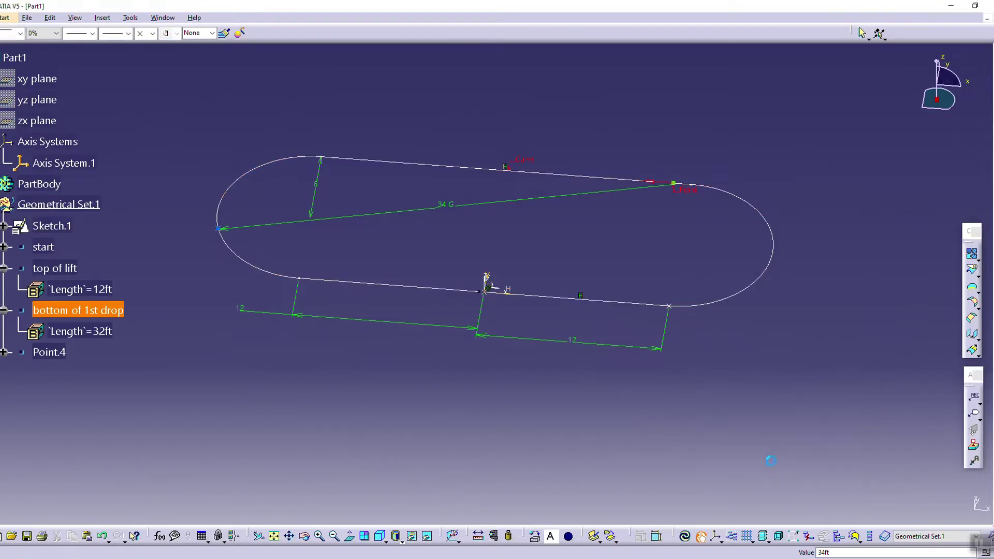
{"action": "left_click", "coordinate": [368, 348]}
Step: Create an on-curve point on the track sketch at a geodesic distance of 43 ft from the start point
{"action": "left_click", "coordinate": [63, 246]}
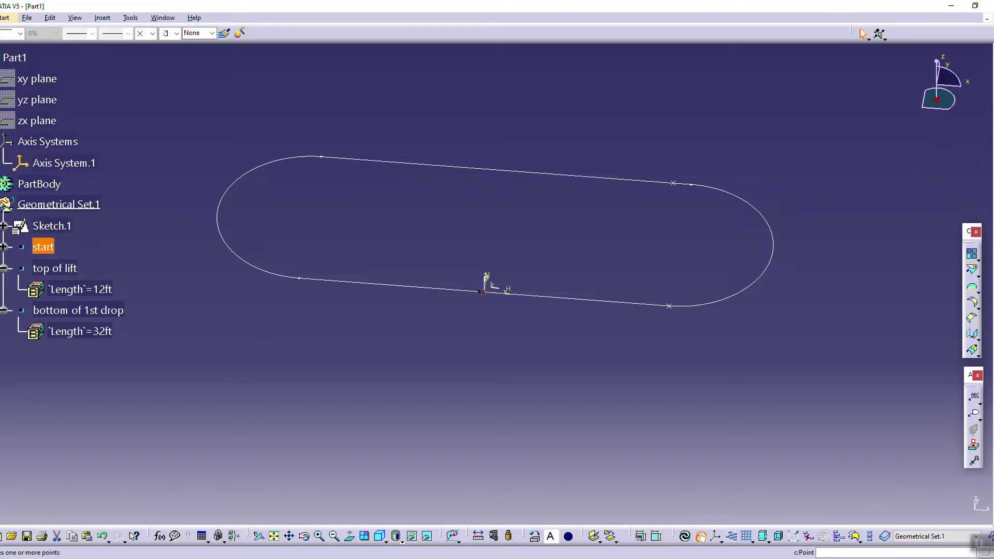
{"action": "left_click", "coordinate": [971, 253]}
{"action": "left_click", "coordinate": [780, 304]}
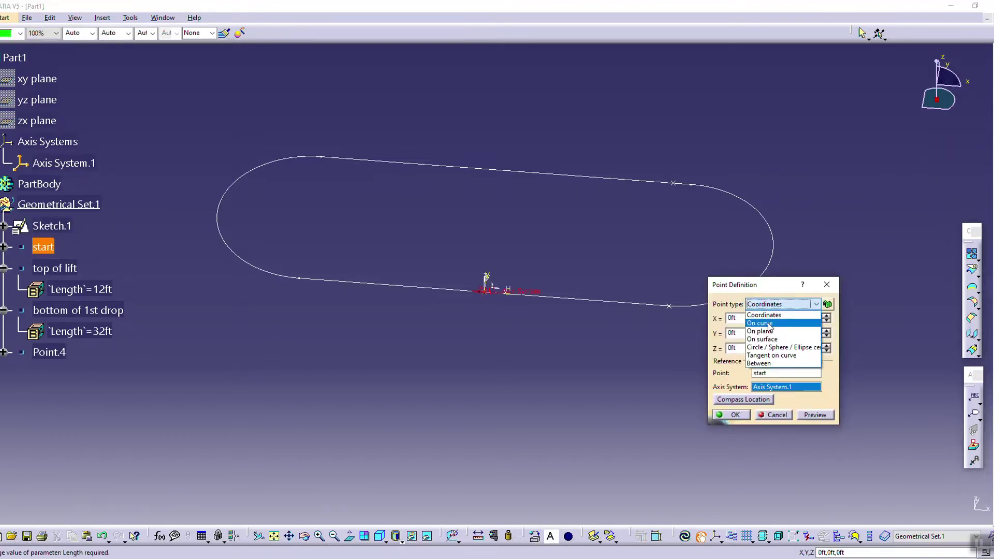
{"action": "left_click", "coordinate": [759, 323]}
{"action": "left_click", "coordinate": [626, 302]}
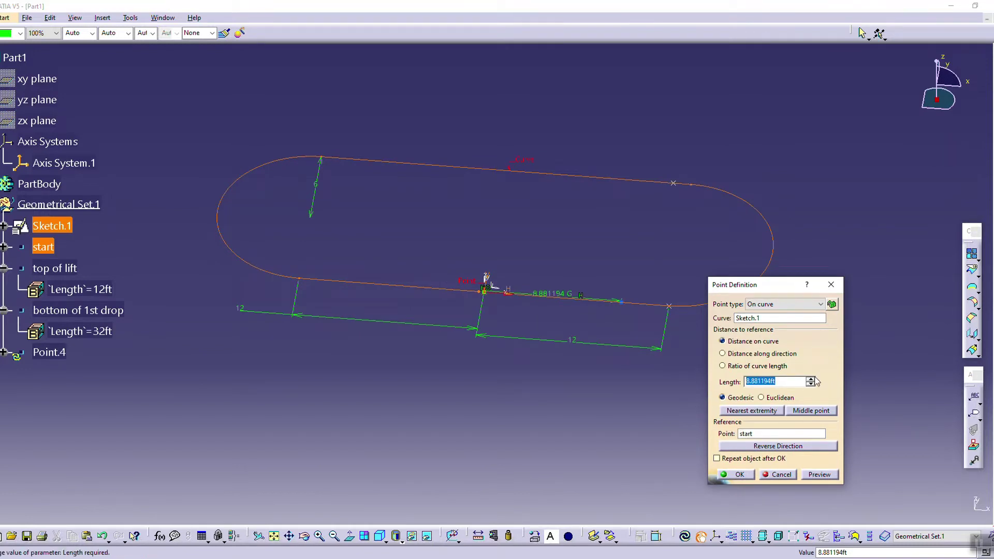
{"action": "left_click", "coordinate": [810, 378]}
{"action": "double_click", "coordinate": [787, 381]}
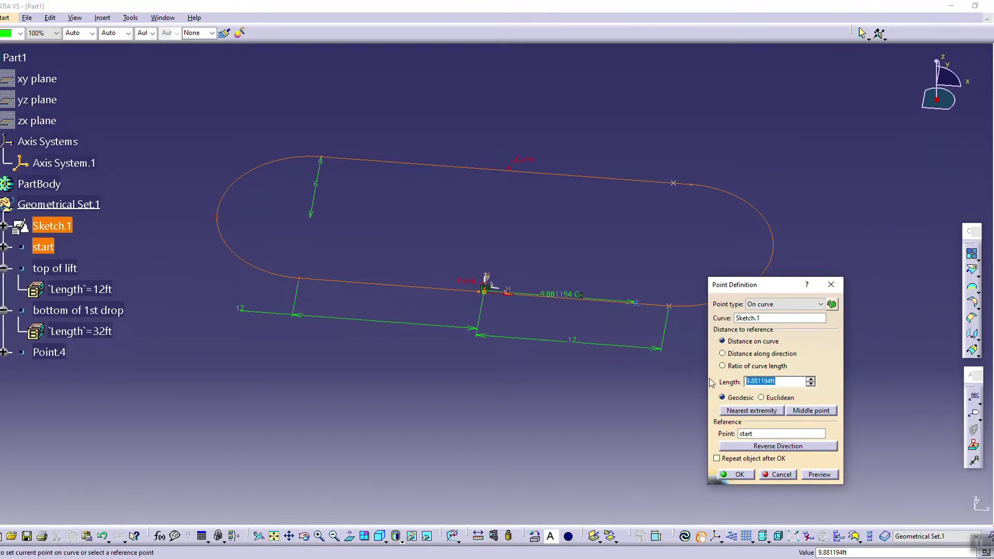
{"action": "type", "text": "32"}
{"action": "left_click", "coordinate": [823, 475]}
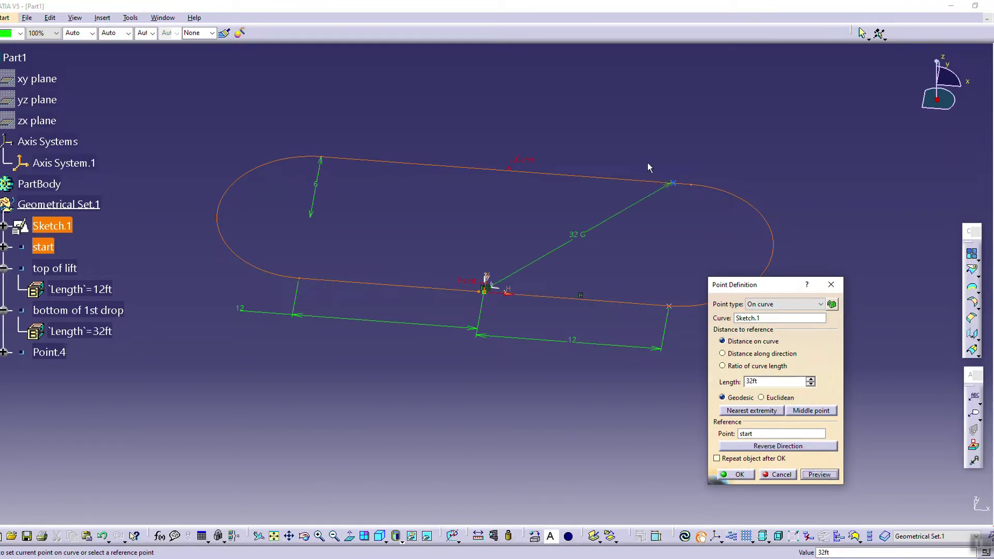
{"action": "left_click", "coordinate": [810, 379]}
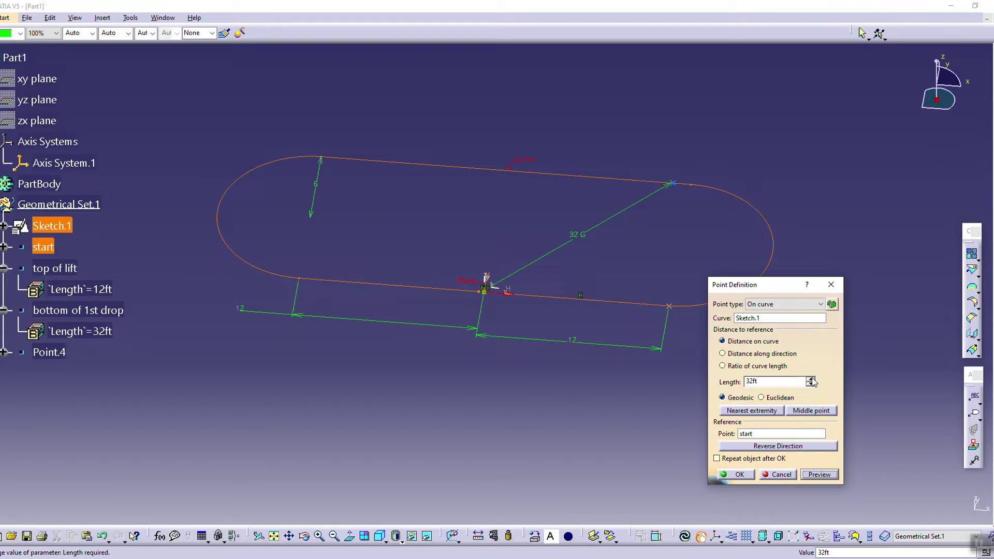
{"action": "left_click", "coordinate": [810, 379]}
{"action": "left_click", "coordinate": [810, 379]}
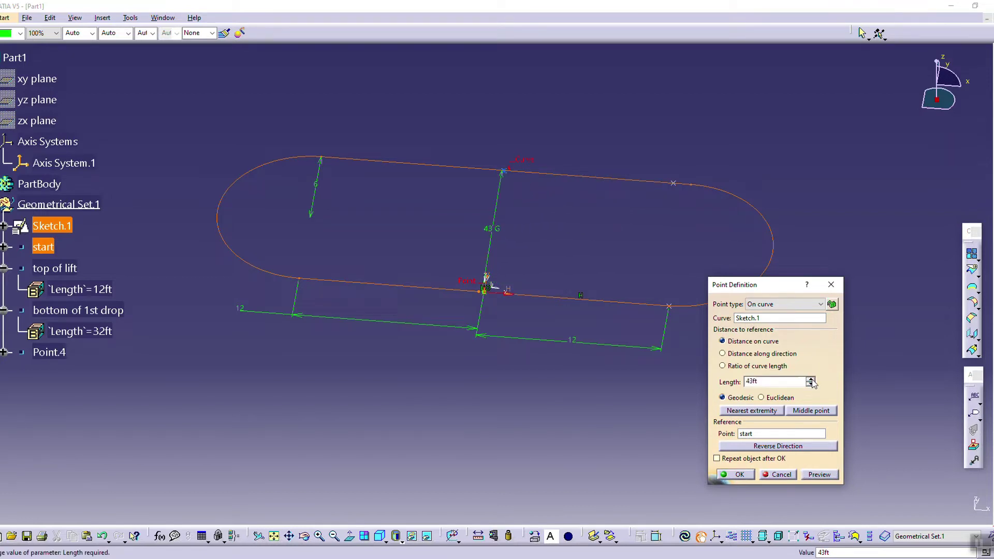
{"action": "left_click", "coordinate": [735, 475]}
Step: Rename the on-curve point at 43 ft as "bunny hill top"
{"action": "right_click", "coordinate": [42, 355]}
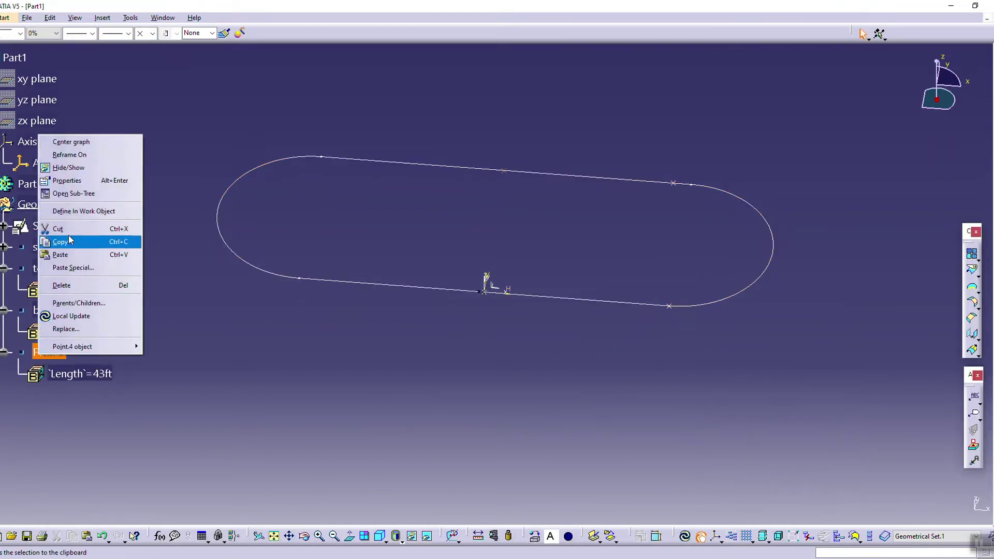
{"action": "left_click", "coordinate": [68, 183]}
{"action": "type", "text": "unny h"}
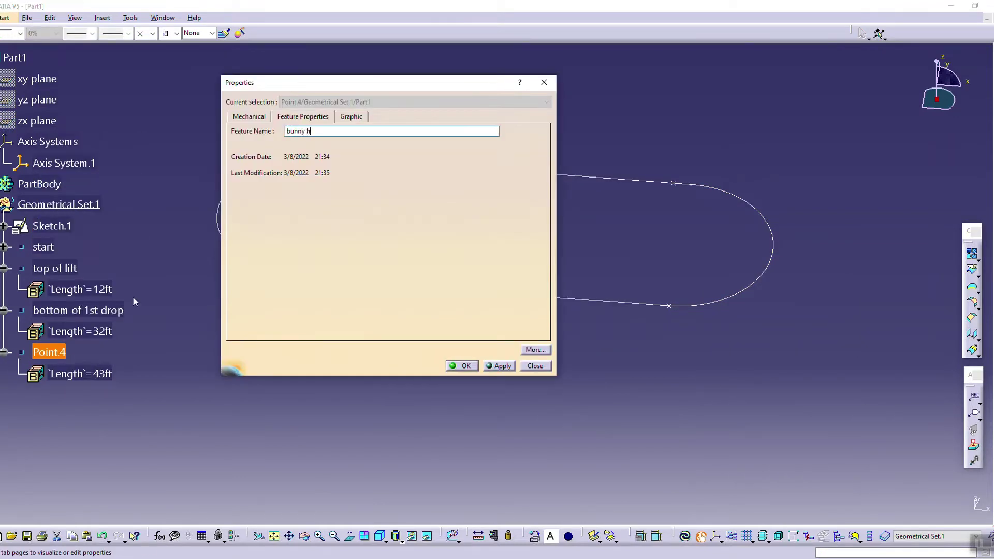
{"action": "type", "text": "ill top"}
{"action": "key", "text": "Return"}
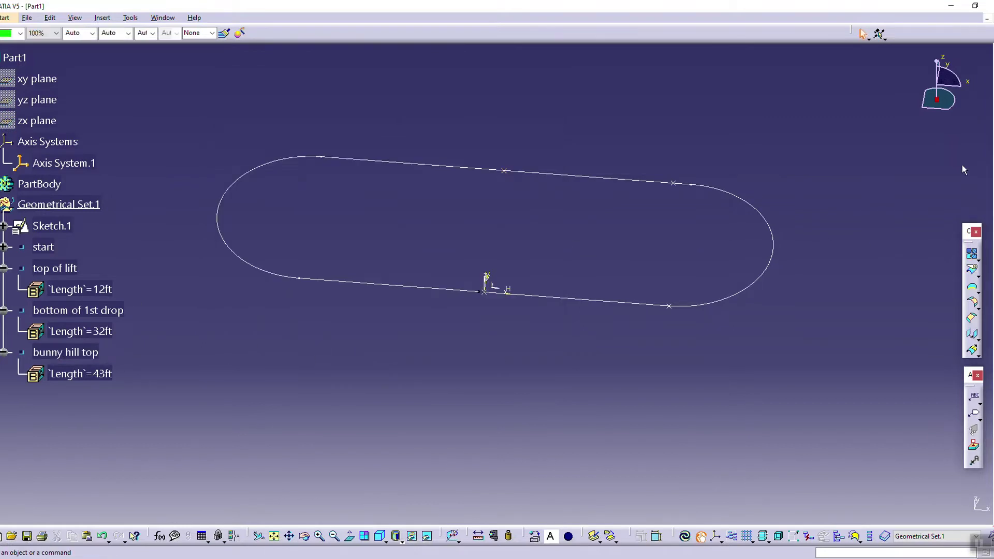
Step: Create an on-curve point on the track sketch at a geodesic distance of 54 ft from the start point
{"action": "left_click", "coordinate": [971, 253]}
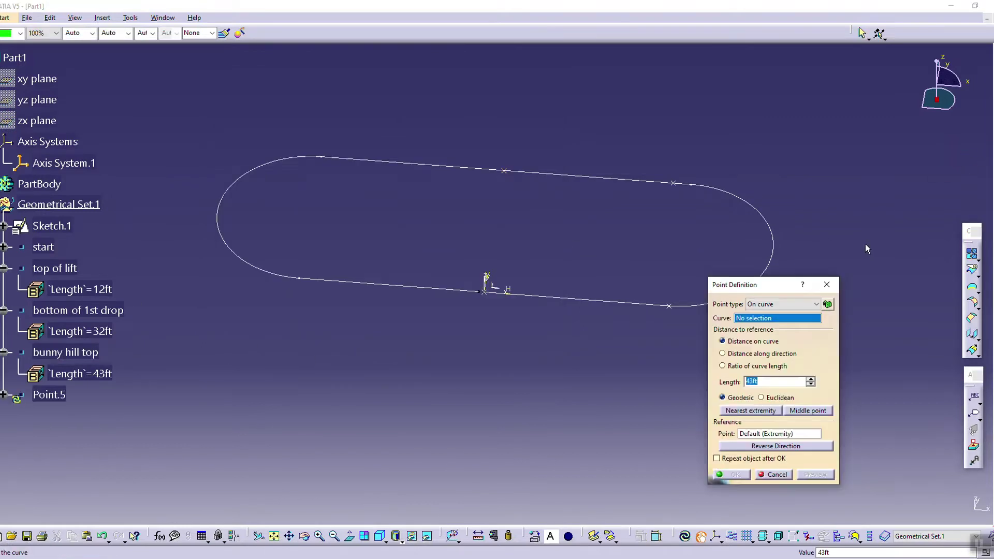
{"action": "left_click", "coordinate": [44, 247]}
{"action": "left_click", "coordinate": [572, 298]}
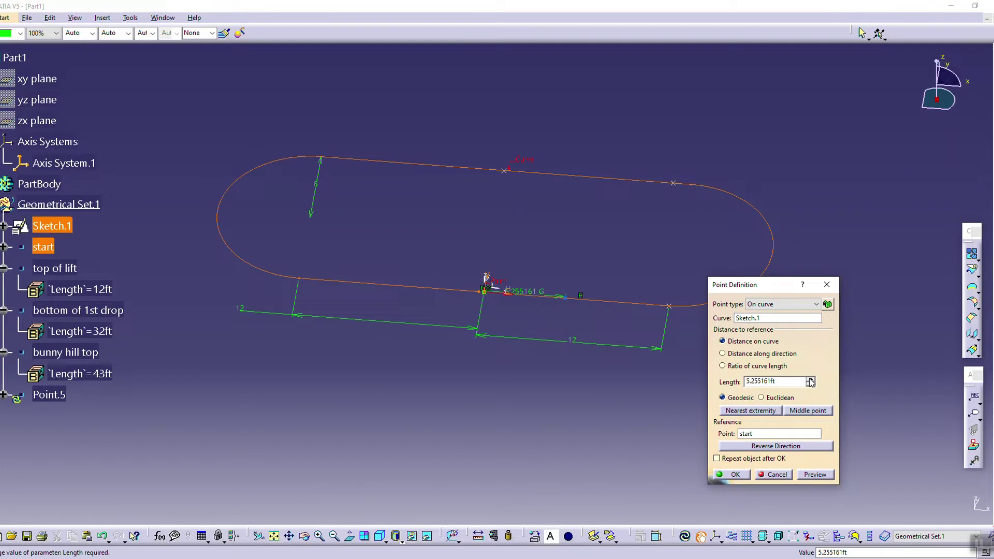
{"action": "type", "text": "44"}
{"action": "key", "text": "Return"}
{"action": "left_click_drag", "start_coordinate": [810, 381], "coordinate": [811, 382]}
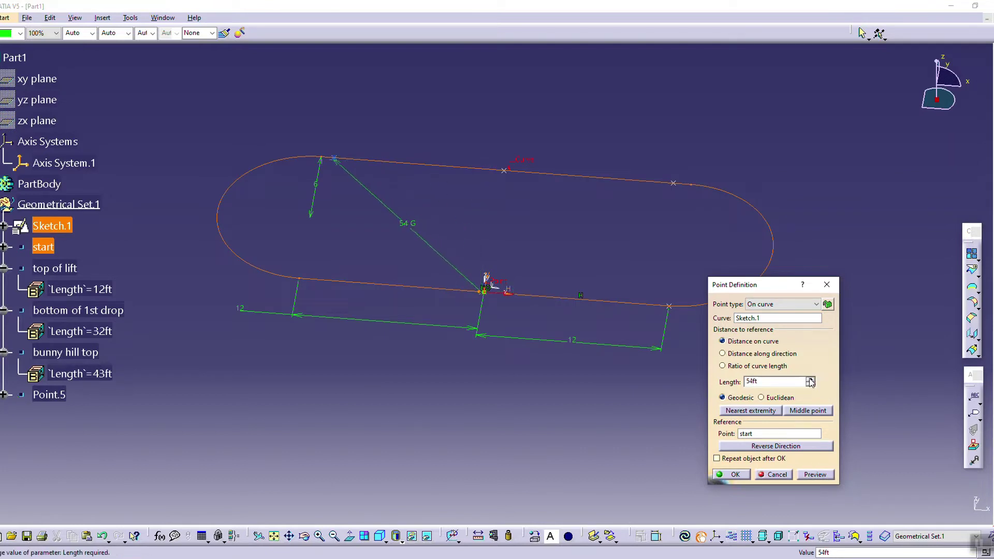
{"action": "left_click", "coordinate": [734, 474]}
Step: Rename the on-curve point at 54 ft as "bottom of bunny hill" and show its length parameter in the tree
{"action": "right_click", "coordinate": [49, 395]}
{"action": "left_click", "coordinate": [82, 227]}
{"action": "type", "text": "bottom of bunny hill"}
{"action": "key", "text": "Return"}
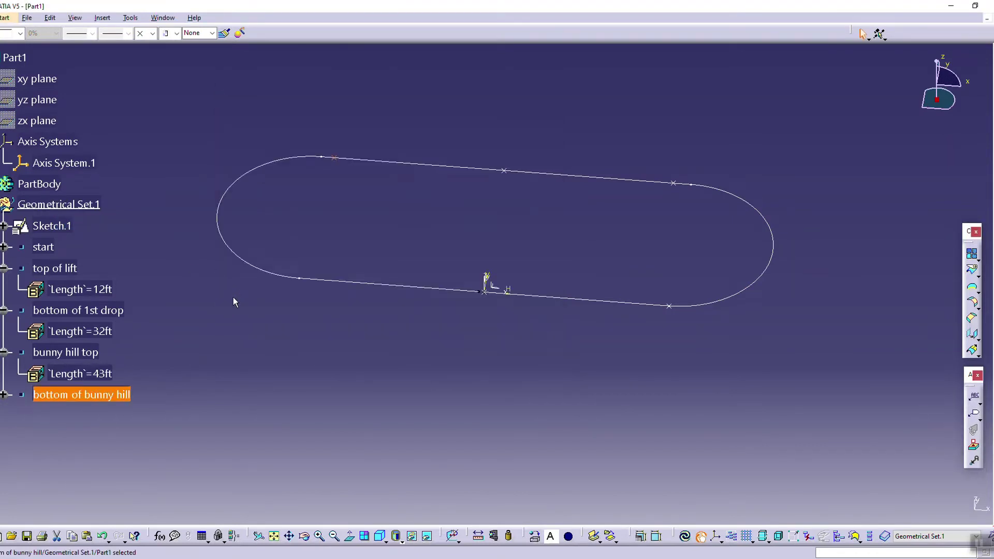
{"action": "left_click", "coordinate": [4, 394]}
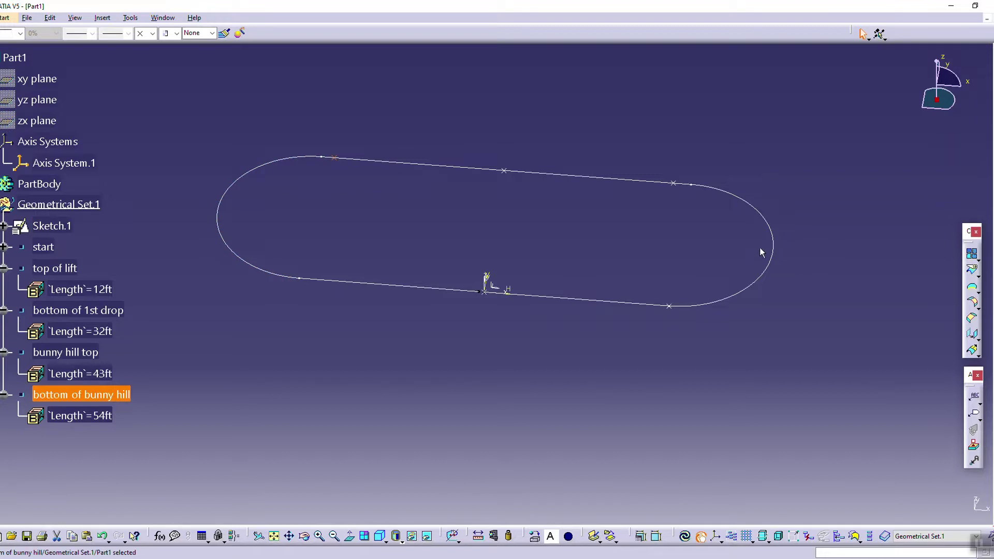
Step: Create an on-curve point on the track sketch at a geodesic distance of 64 ft from the start point
{"action": "left_click", "coordinate": [992, 161]}
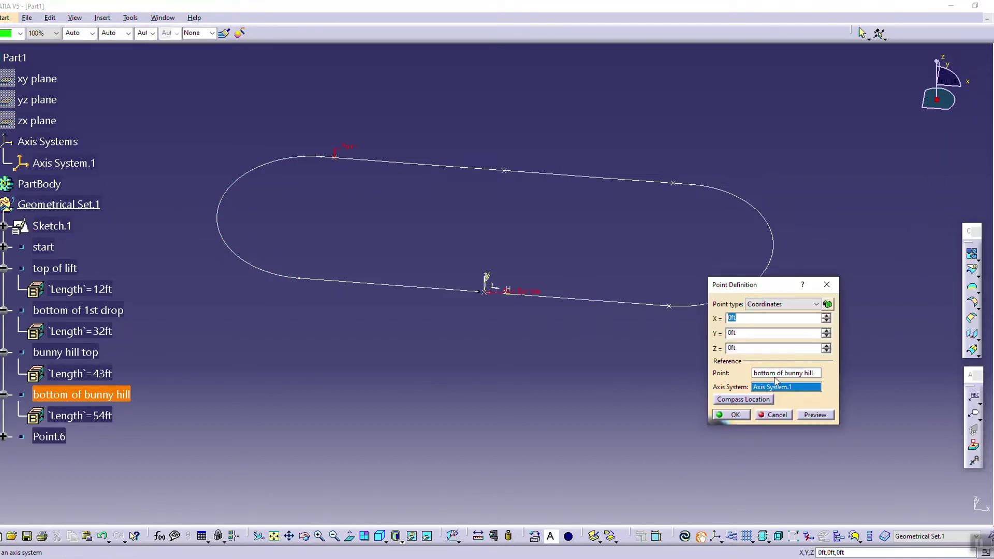
{"action": "left_click", "coordinate": [782, 304]}
{"action": "left_click", "coordinate": [766, 319]}
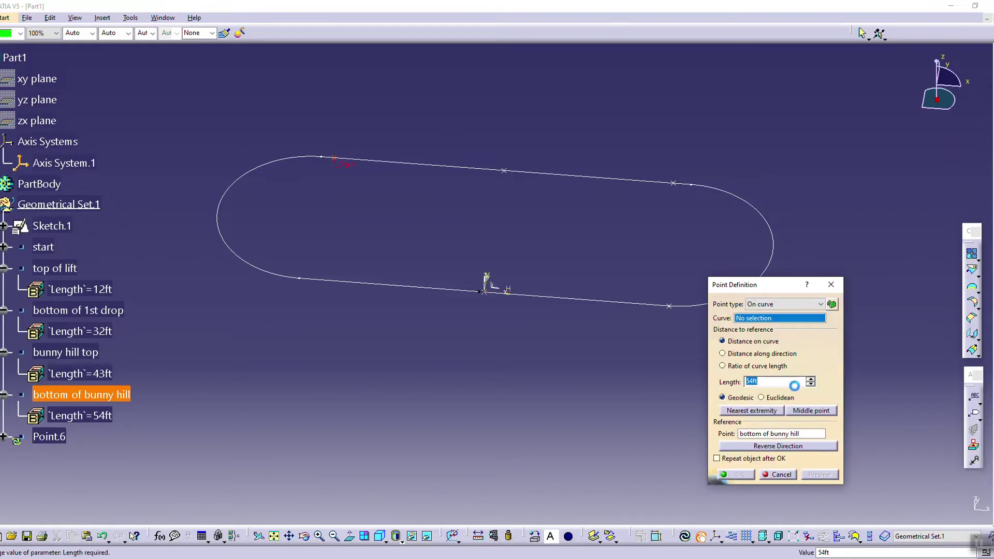
{"action": "left_click", "coordinate": [56, 246]}
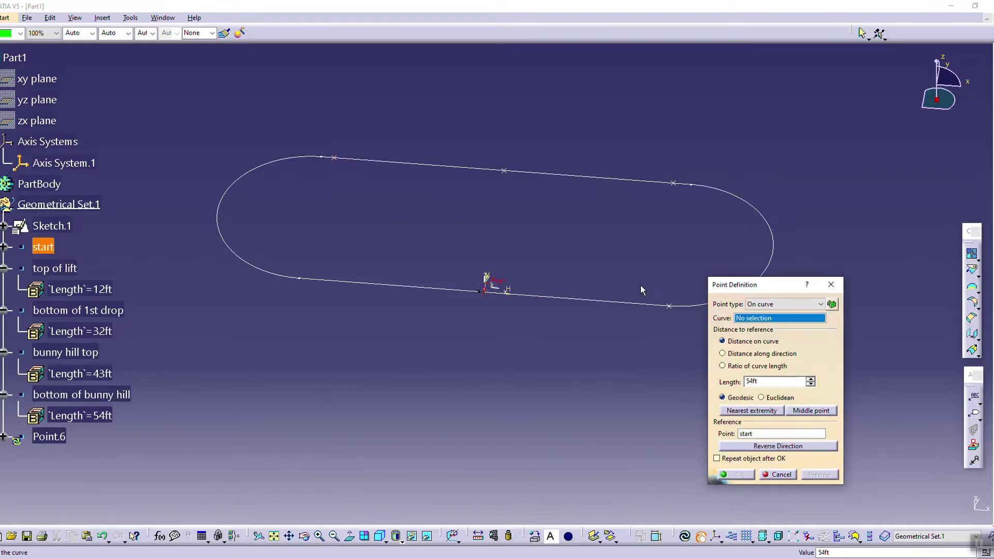
{"action": "left_click", "coordinate": [555, 298]}
{"action": "left_click_drag", "start_coordinate": [787, 382], "coordinate": [698, 382]}
{"action": "type", "text": "50"}
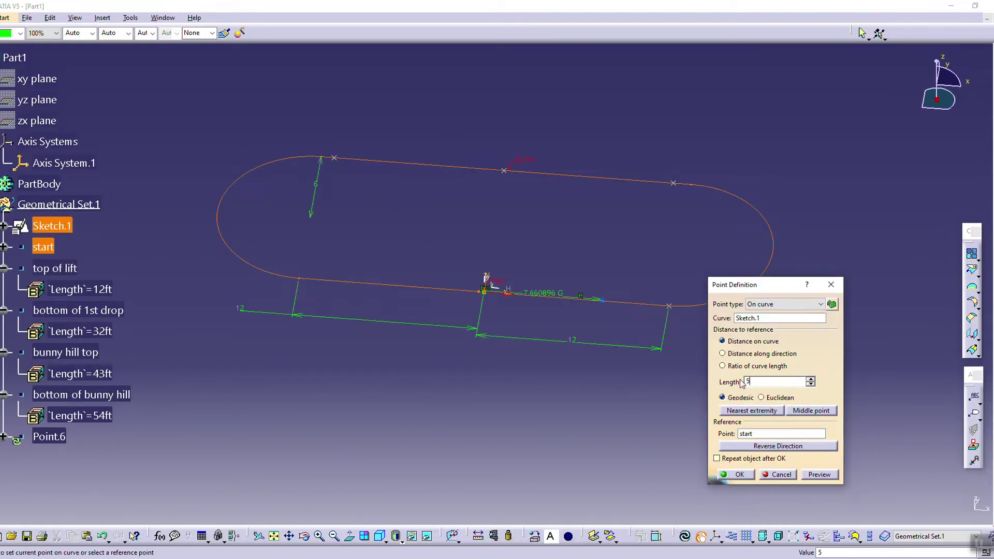
{"action": "left_click", "coordinate": [821, 471]}
{"action": "left_click", "coordinate": [810, 380]}
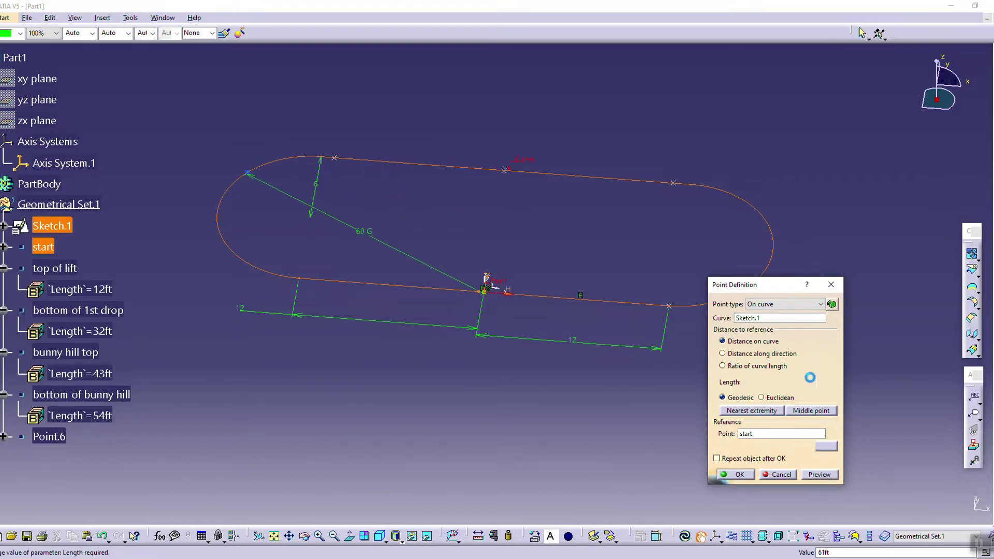
{"action": "left_click", "coordinate": [810, 379]}
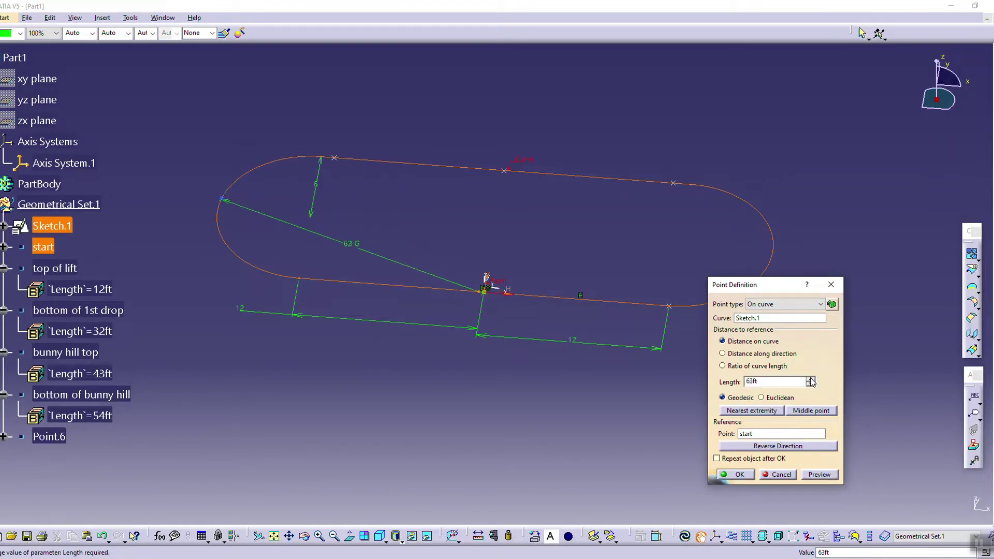
{"action": "left_click", "coordinate": [738, 474]}
Step: Rename the on-curve point at 64 ft as "overbank turn"
{"action": "right_click", "coordinate": [49, 438]}
{"action": "left_click", "coordinate": [80, 264]}
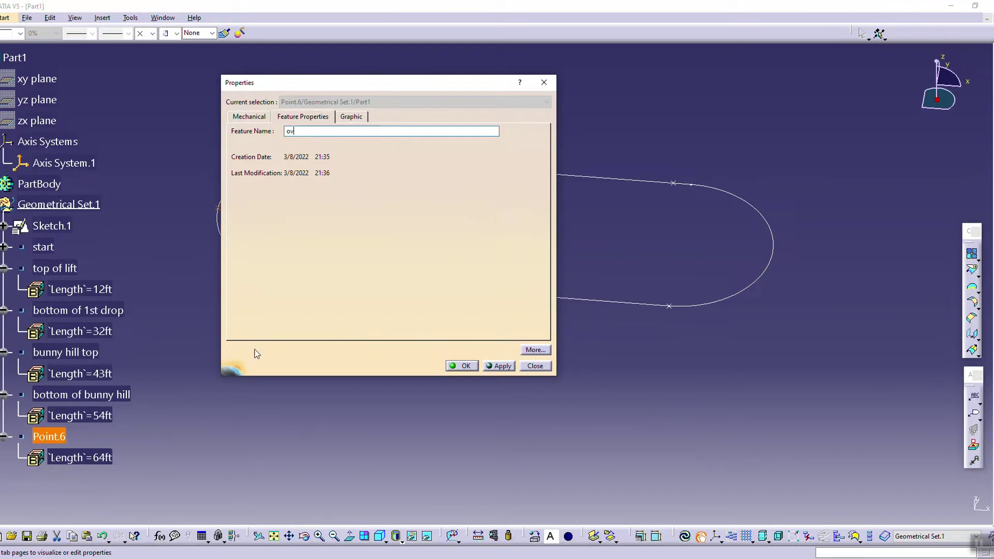
{"action": "type", "text": "overbank turn"}
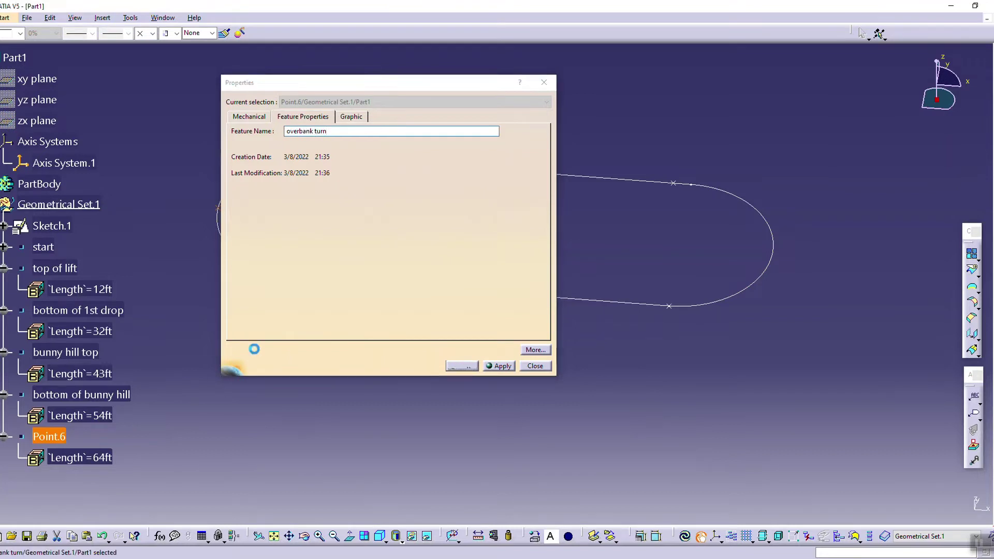
{"action": "key", "text": "Return"}
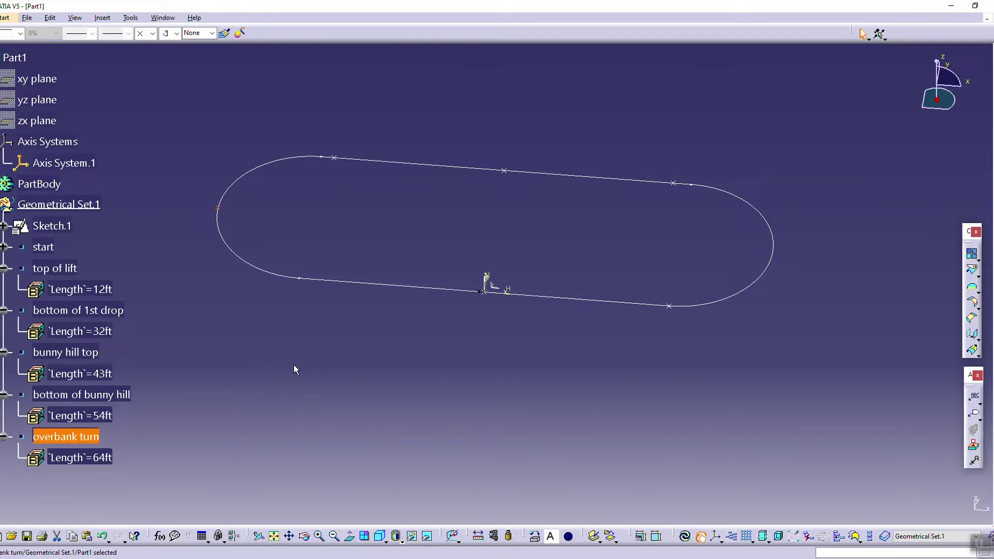
Step: Create an on-curve point on the track sketch at a geodesic distance of 75 ft from the start point
{"action": "left_click", "coordinate": [971, 254]}
{"action": "left_click", "coordinate": [786, 305]}
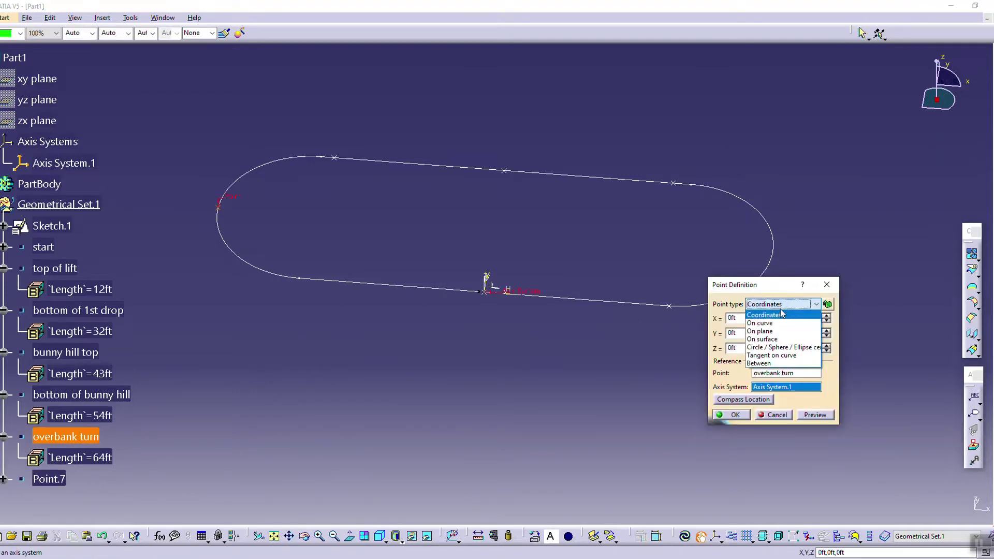
{"action": "left_click", "coordinate": [759, 323]}
{"action": "left_click", "coordinate": [770, 434]}
{"action": "left_click", "coordinate": [51, 247]}
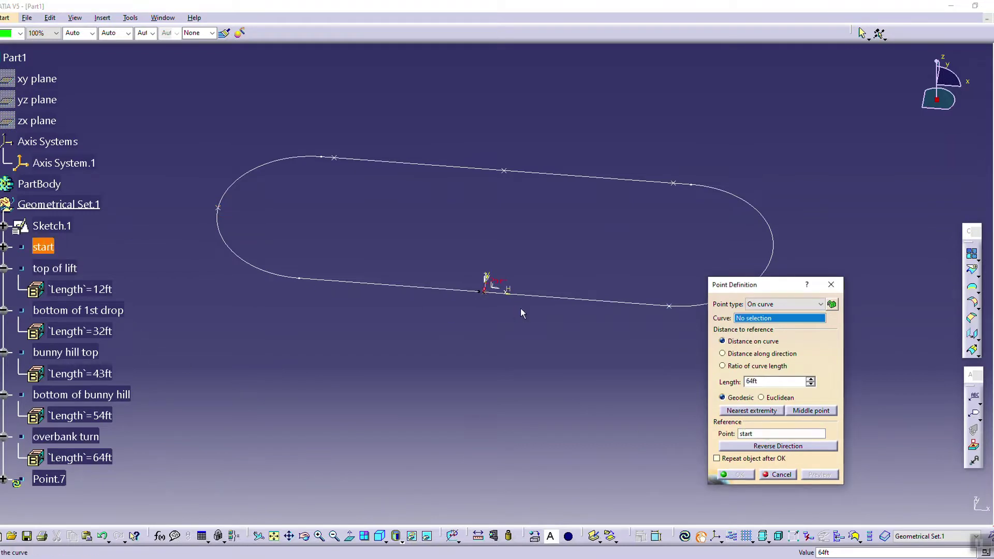
{"action": "left_click", "coordinate": [546, 299]}
{"action": "triple_click", "coordinate": [800, 376]}
{"action": "type", "text": "66"}
{"action": "left_click", "coordinate": [815, 475]}
{"action": "left_click", "coordinate": [811, 379]}
{"action": "left_click", "coordinate": [811, 378]}
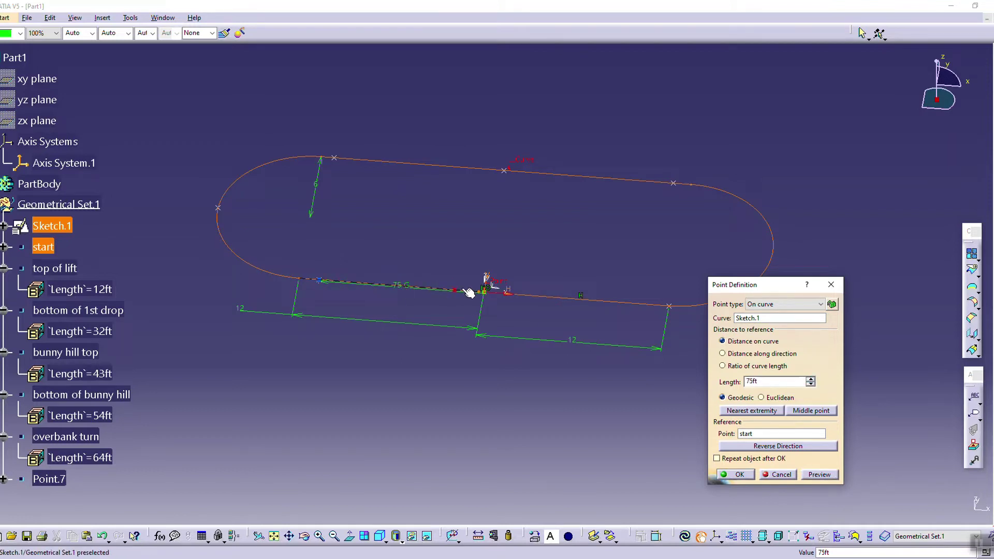
{"action": "left_click", "coordinate": [739, 475]}
Step: Rename the on-curve point at 75 ft as "end"
{"action": "right_click", "coordinate": [49, 479]}
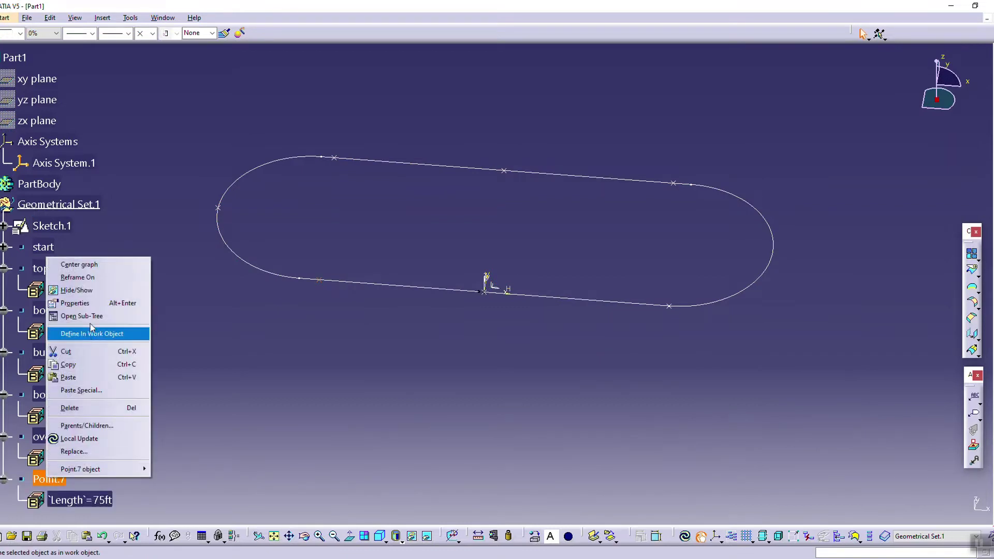
{"action": "left_click", "coordinate": [75, 302]}
{"action": "type", "text": "end"}
{"action": "key", "text": "Return"}
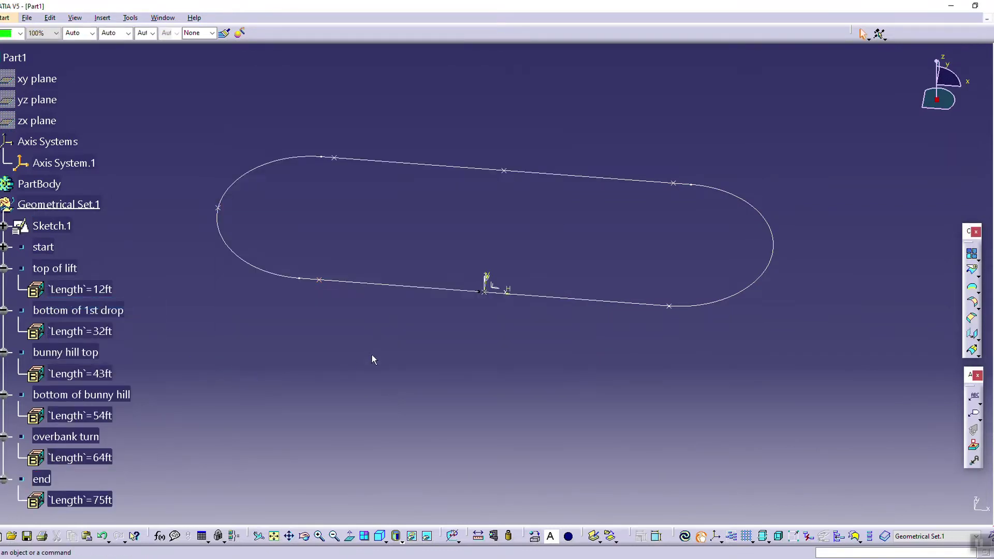
Step: Hide the oval track sketch and start a new sketch on the axis system's vertical XZ plane
{"action": "right_click", "coordinate": [52, 226]}
{"action": "left_click", "coordinate": [90, 260]}
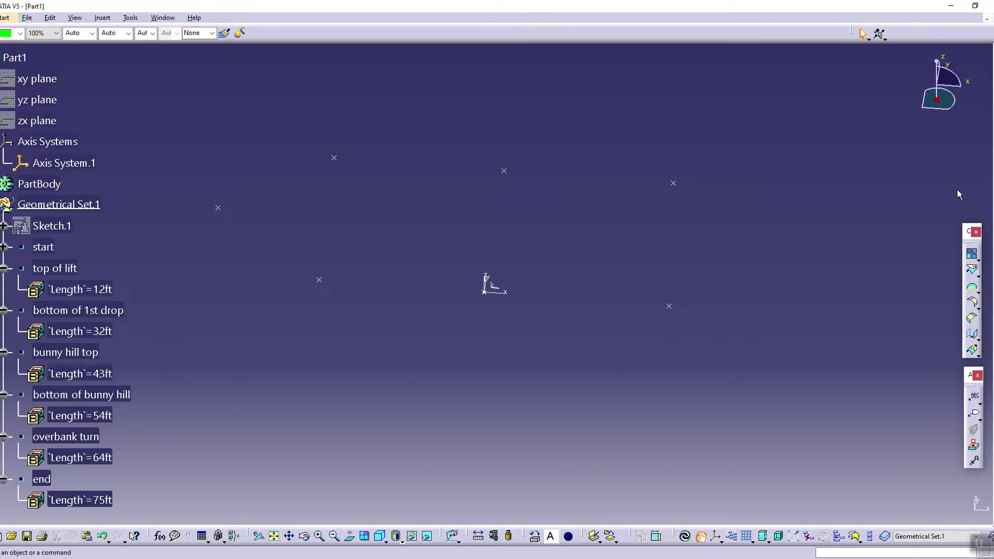
{"action": "left_click", "coordinate": [990, 536]}
{"action": "middle_click_drag", "start_coordinate": [501, 306], "coordinate": [454, 309]}
{"action": "left_click", "coordinate": [488, 288]}
{"action": "left_click", "coordinate": [917, 506]}
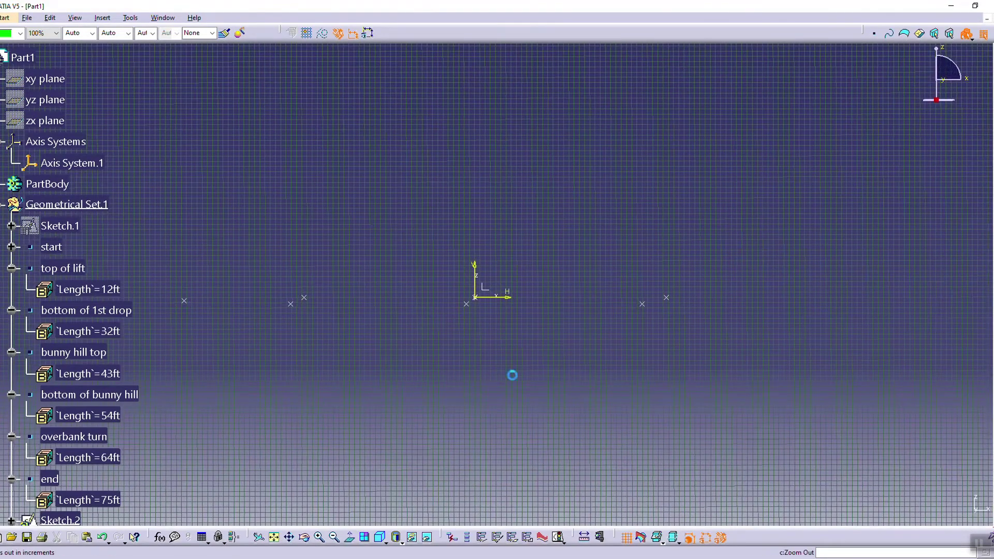
Step: Sketch a vertical line about 8.6 ft from the vertical axis on its positive side and dimension that distance
{"action": "left_click", "coordinate": [612, 162]}
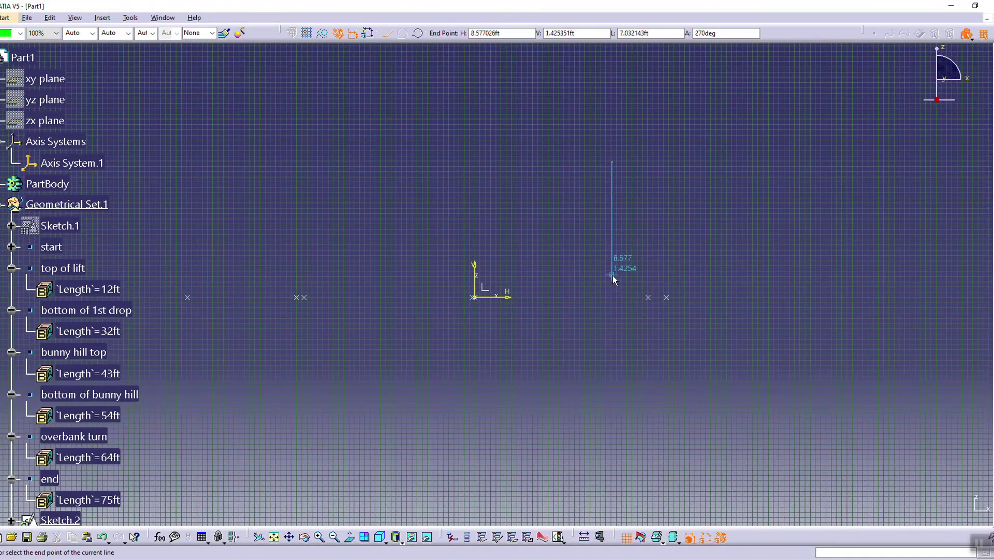
{"action": "left_click", "coordinate": [611, 287]}
{"action": "left_click", "coordinate": [992, 119]}
{"action": "left_click", "coordinate": [974, 166]}
{"action": "left_click", "coordinate": [479, 268]}
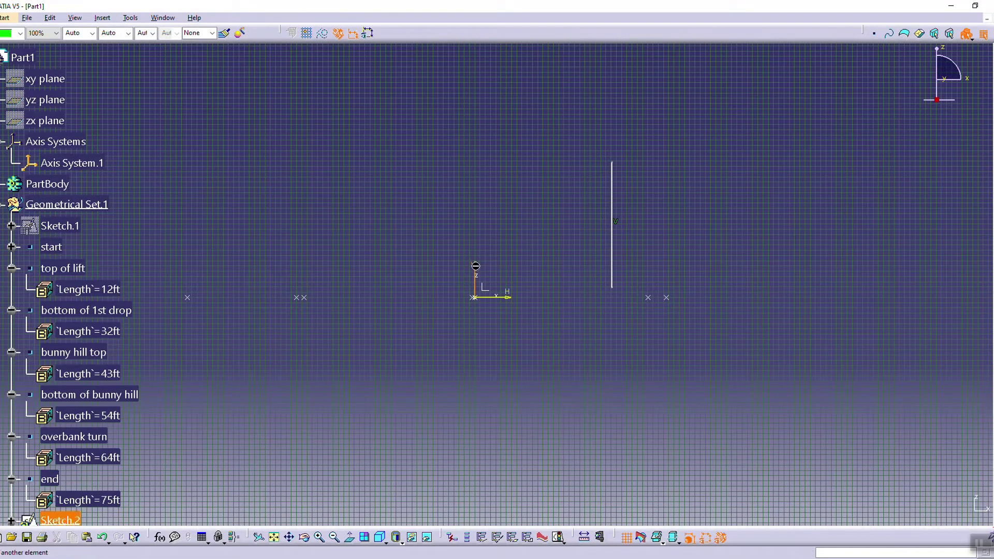
{"action": "left_click", "coordinate": [612, 256]}
{"action": "left_click", "coordinate": [558, 335]}
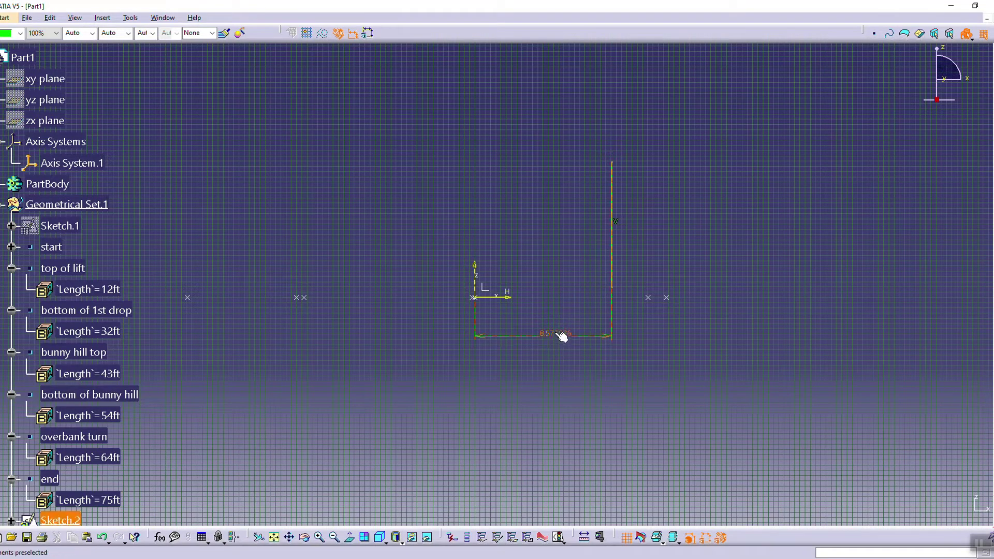
Step: Link the line's offset dimension by formula to the Length parameter of the "top of lift" point
{"action": "right_click", "coordinate": [556, 334]}
{"action": "mouse_move", "coordinate": [602, 497]}
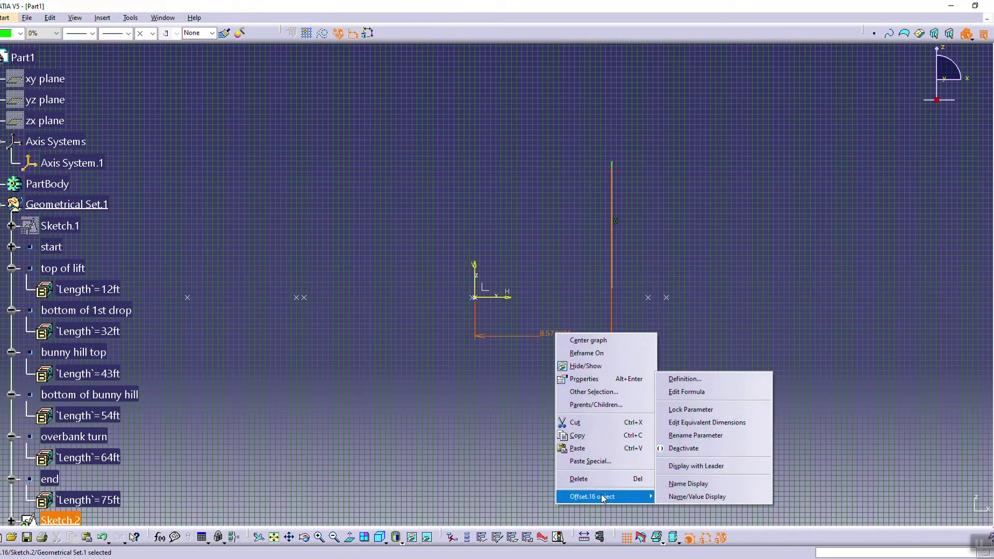
{"action": "left_click", "coordinate": [678, 395]}
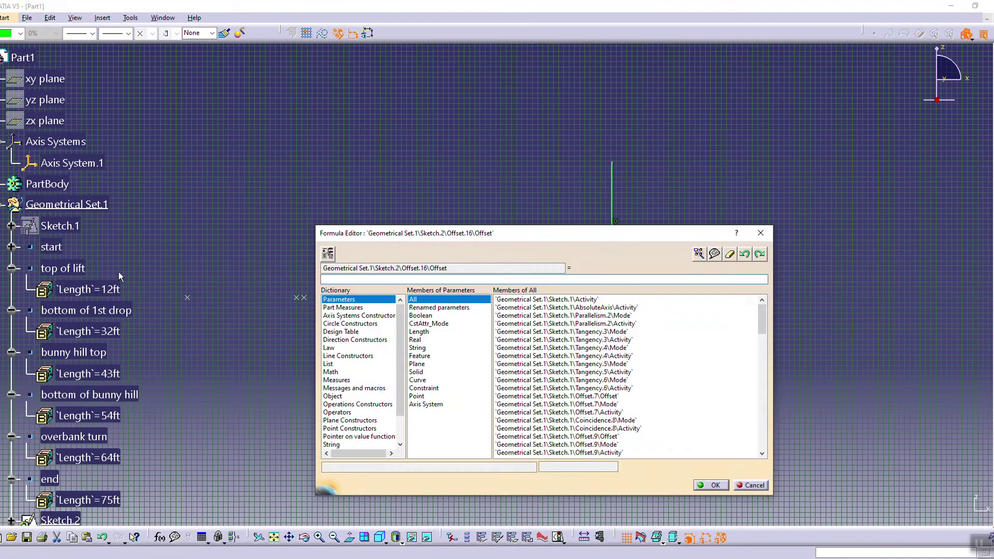
{"action": "left_click", "coordinate": [78, 289]}
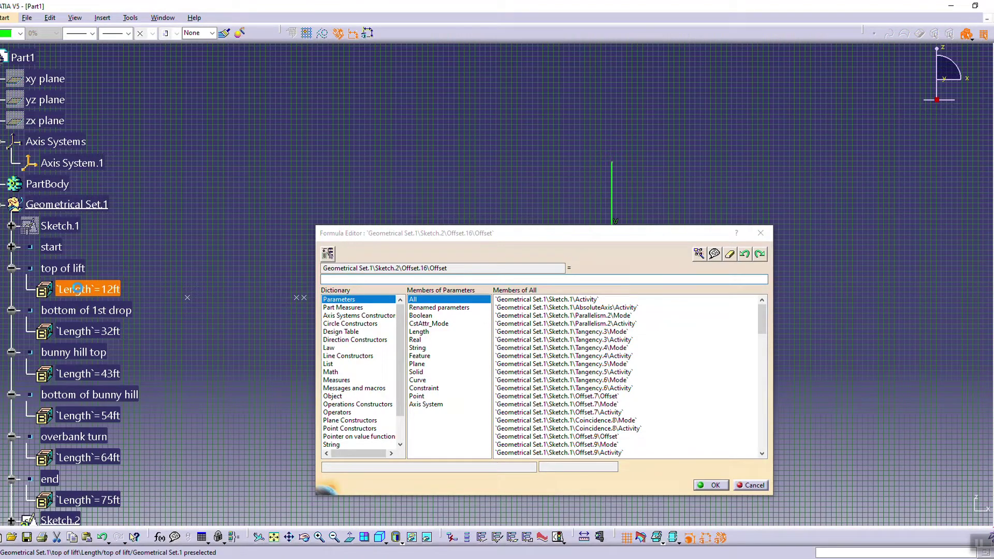
{"action": "left_click", "coordinate": [710, 484]}
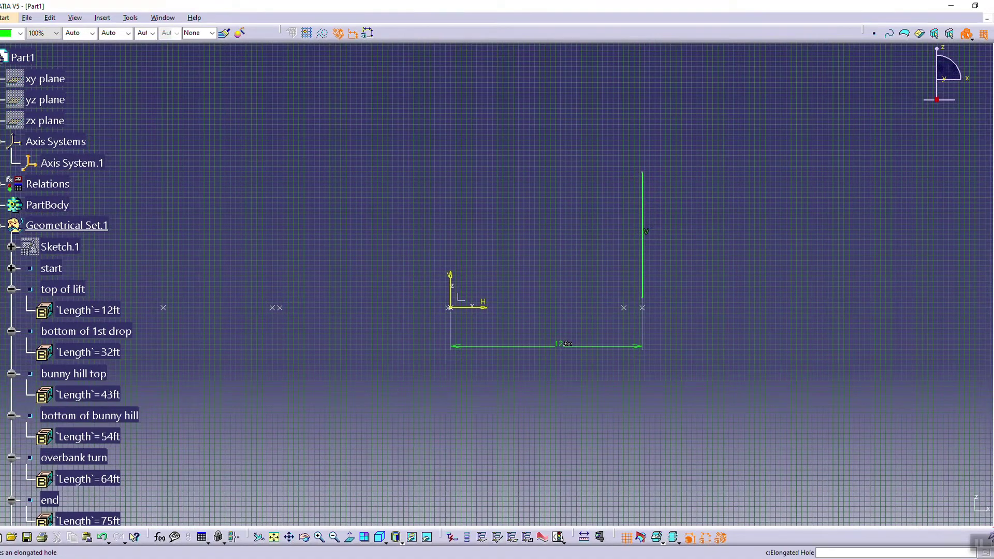
Step: Sketch a second vertical line about 8.2 ft long and 21.2 ft from the vertical axis, and dimension its distance to the axis
{"action": "left_click", "coordinate": [790, 166]}
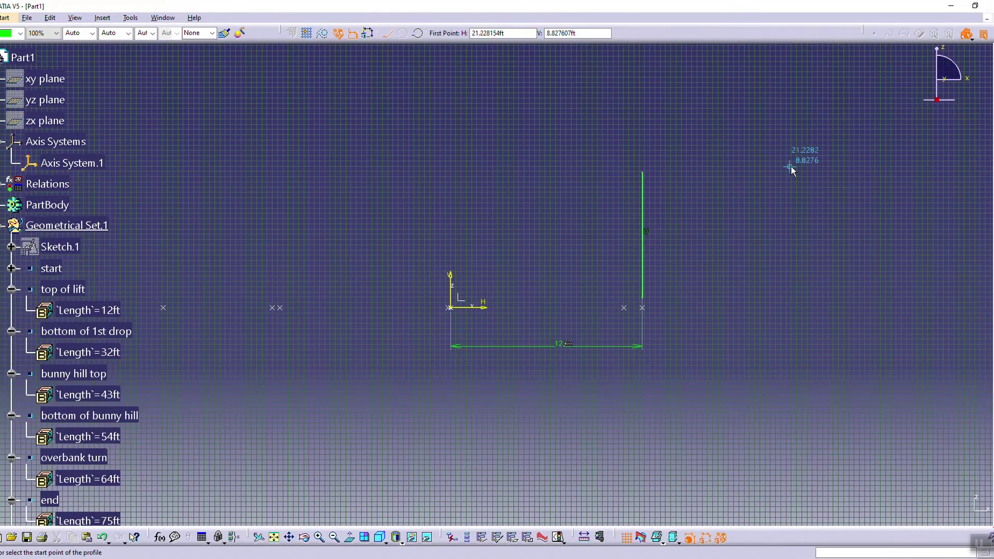
{"action": "left_click", "coordinate": [790, 298]}
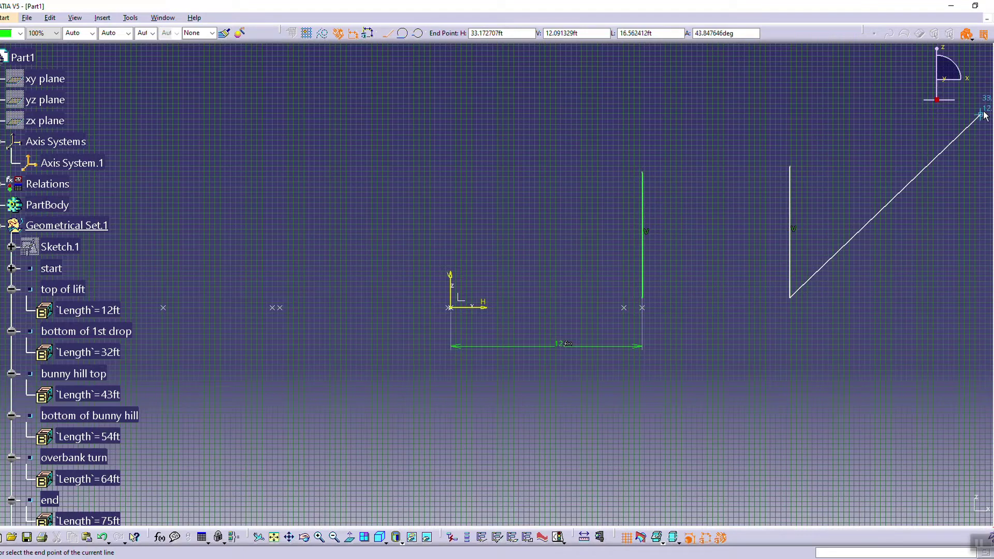
{"action": "key", "text": "Escape"}
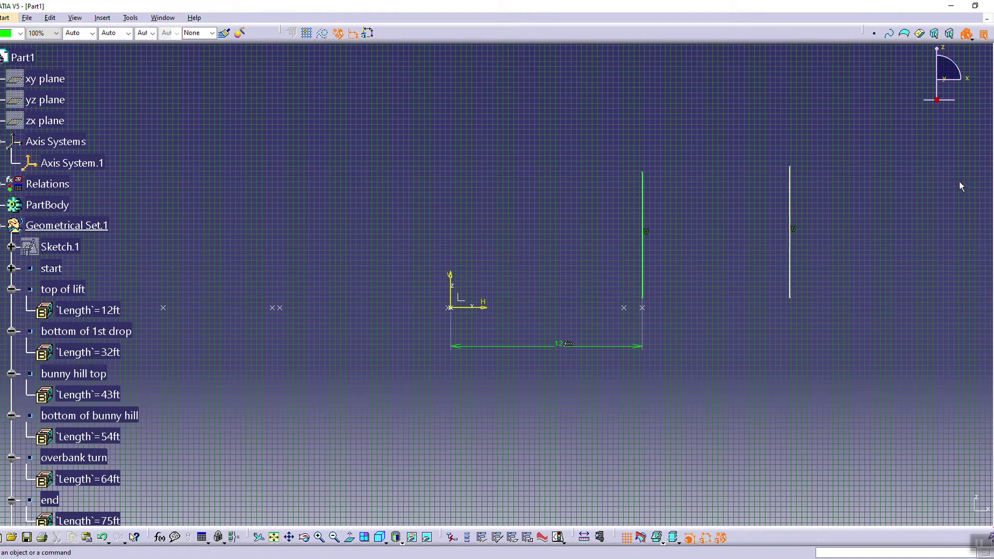
{"action": "left_click", "coordinate": [797, 265]}
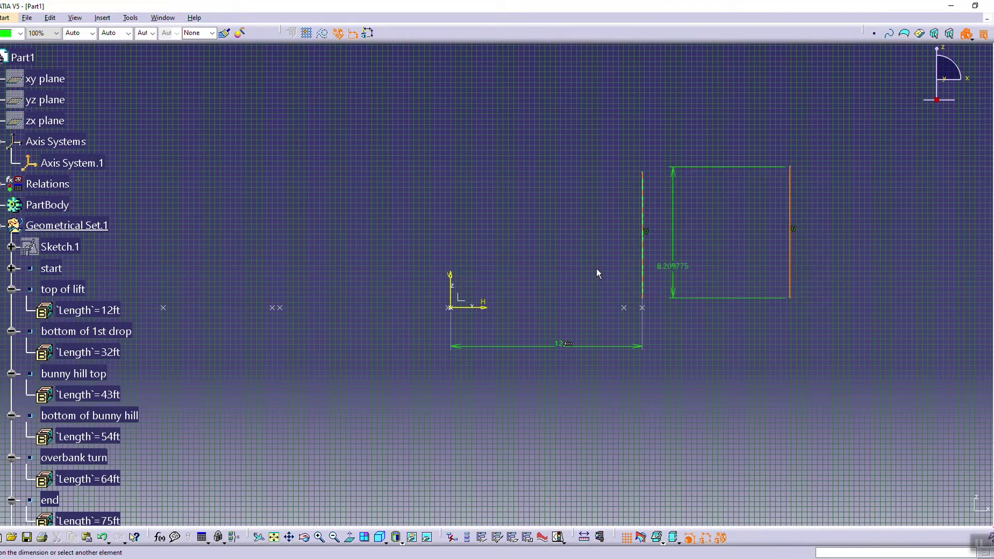
{"action": "left_click", "coordinate": [451, 282]}
{"action": "left_click", "coordinate": [573, 370]}
Step: Link the second line's offset dimension by formula to the Length parameter of the "bottom of 1st drop" point
{"action": "right_click", "coordinate": [574, 368]}
{"action": "mouse_move", "coordinate": [616, 529]}
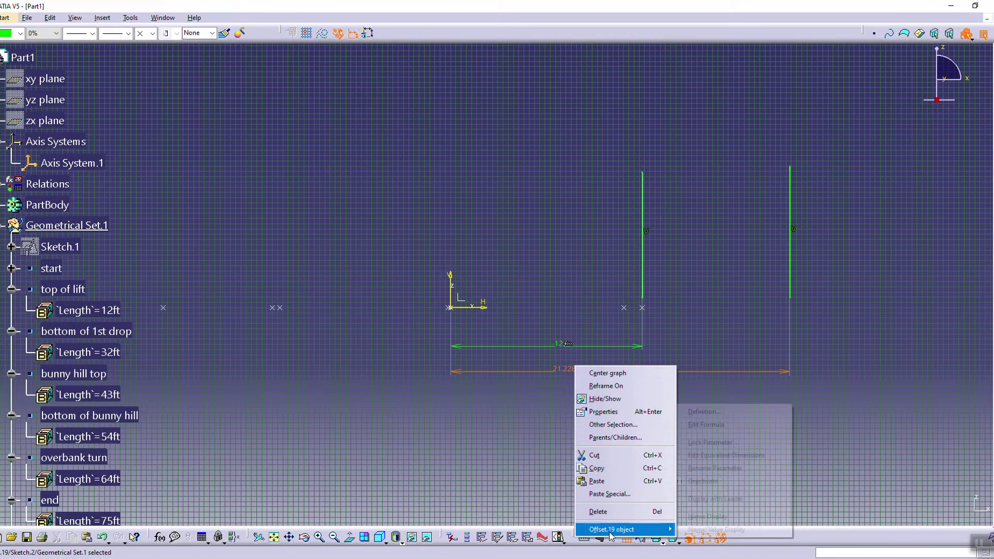
{"action": "left_click", "coordinate": [699, 424]}
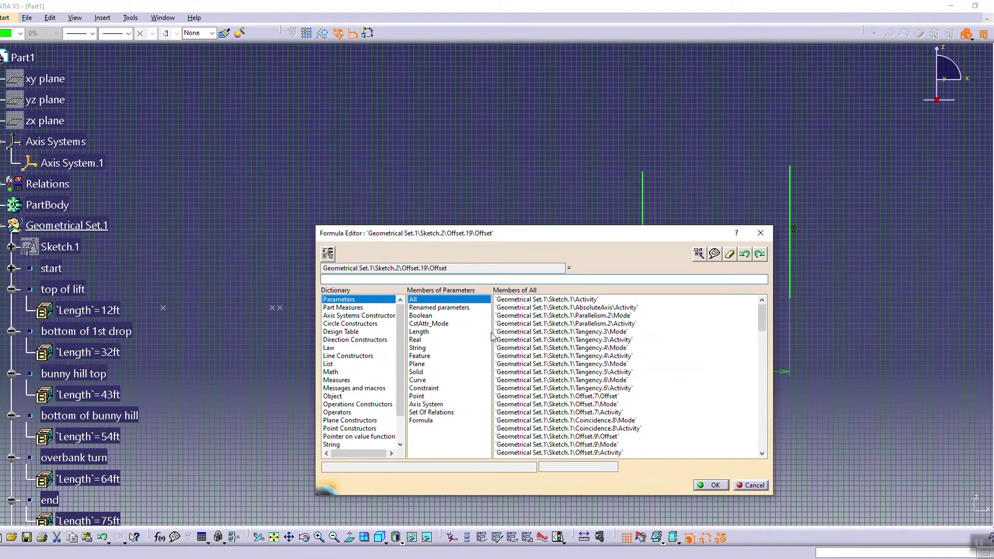
{"action": "left_click", "coordinate": [88, 352]}
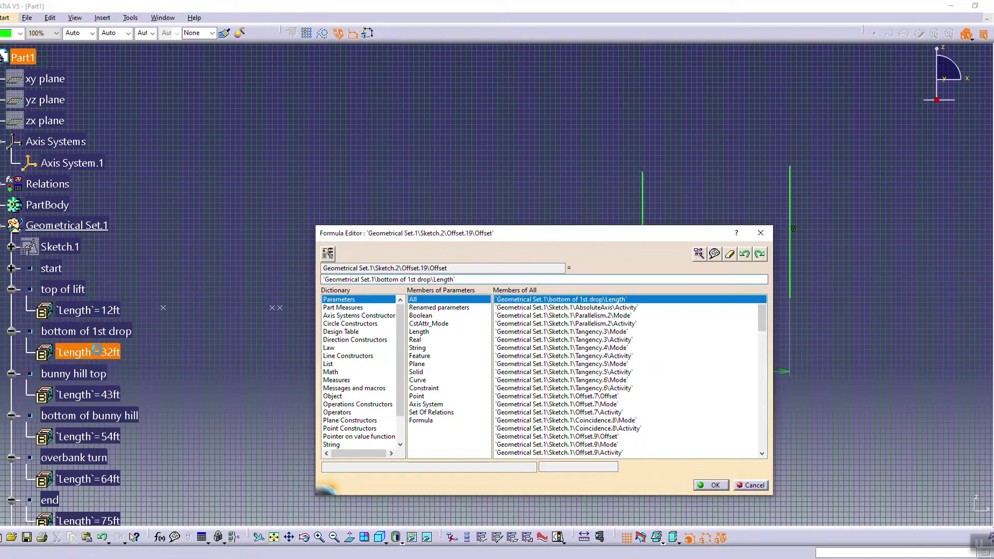
{"action": "left_click", "coordinate": [711, 485]}
Step: Sketch a third vertical line about 43.9 ft from the vertical axis and dimension its distance to the axis
{"action": "mouse_move", "coordinate": [749, 317]}
{"action": "middle_mouse_down"}
{"action": "mouse_move", "coordinate": [621, 337]}
{"action": "mouse_move", "coordinate": [595, 360]}
{"action": "middle_mouse_up"}
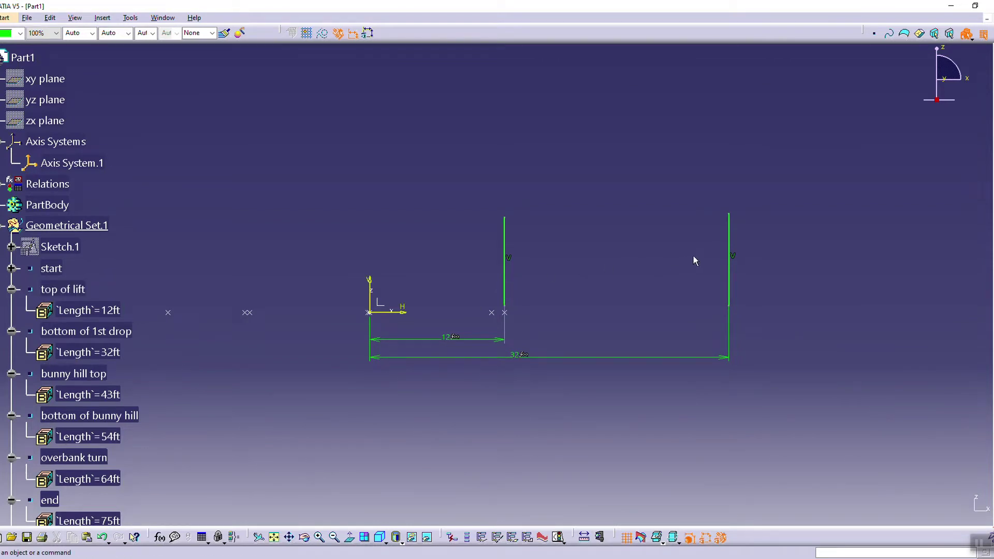
{"action": "left_click", "coordinate": [863, 214]}
{"action": "left_click", "coordinate": [863, 306]}
{"action": "key", "text": "Escape"}
{"action": "left_click", "coordinate": [975, 164]}
{"action": "left_click", "coordinate": [992, 126]}
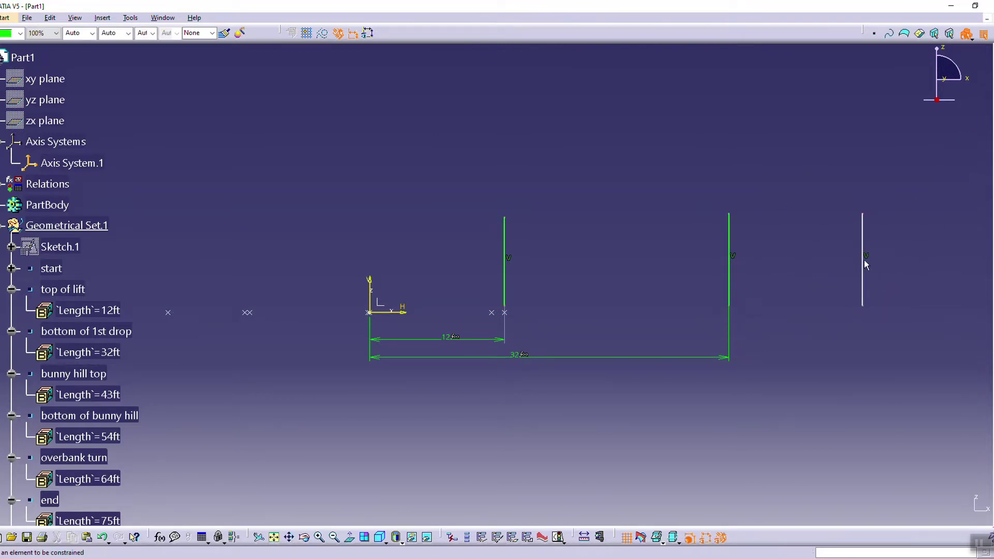
{"action": "left_click", "coordinate": [869, 265]}
{"action": "left_click", "coordinate": [371, 284]}
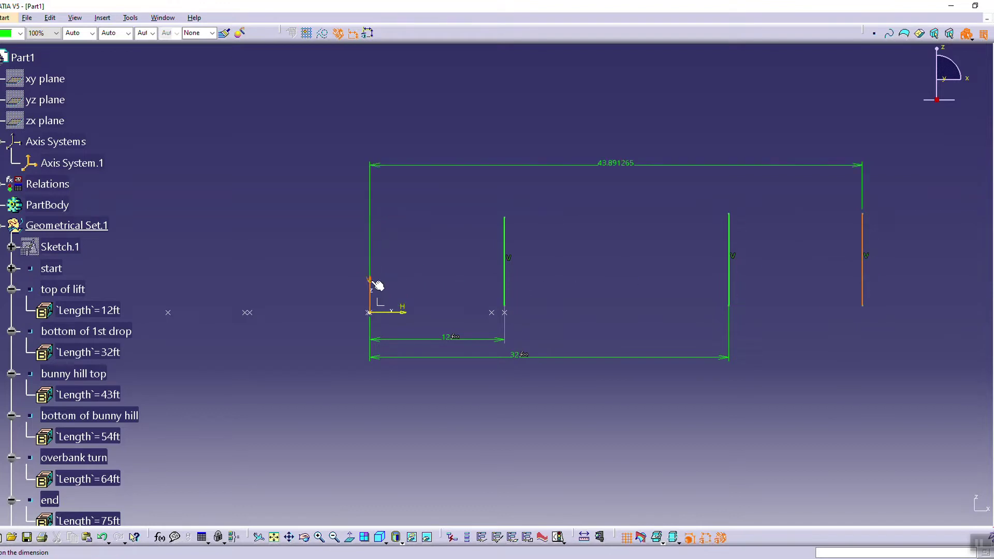
Step: Link the third line's offset dimension by formula to the Length parameter of the "bunny hill top" point
{"action": "right_click", "coordinate": [543, 379]}
{"action": "left_click", "coordinate": [668, 438]}
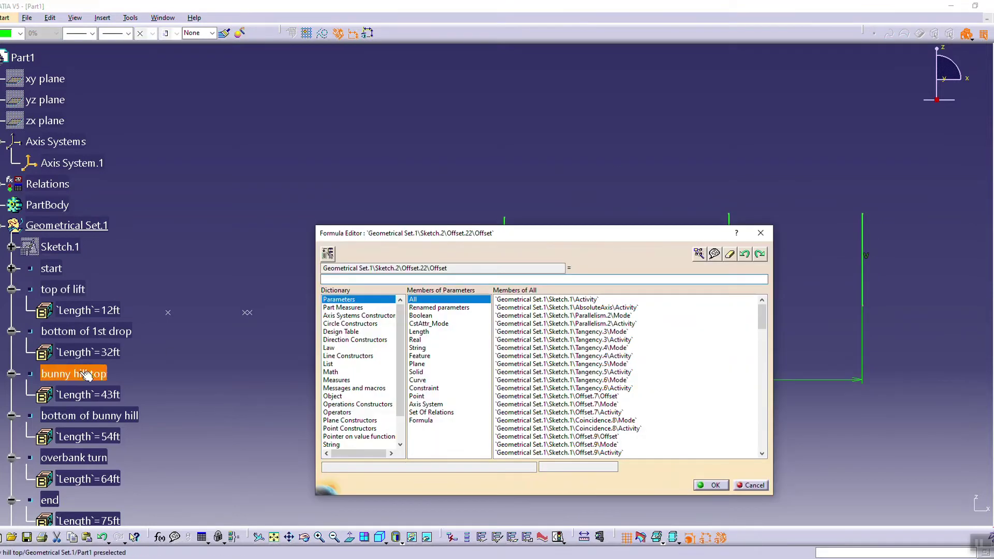
{"action": "left_click", "coordinate": [88, 394]}
{"action": "left_click", "coordinate": [697, 481]}
{"action": "middle_click_drag", "start_coordinate": [793, 392], "coordinate": [624, 398]}
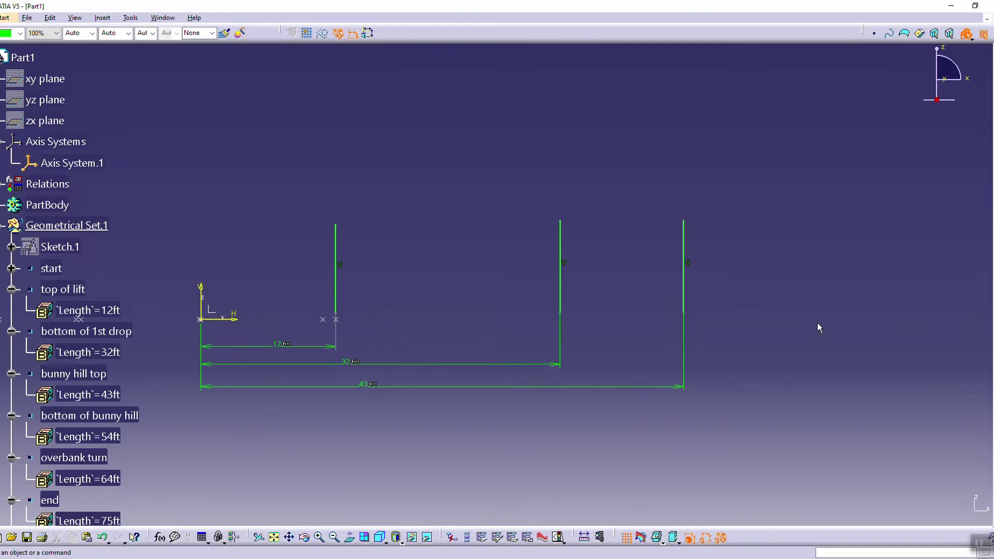
Step: Sketch a fourth vertical line beyond the 43 ft line and dimension its distance to the vertical axis
{"action": "left_click", "coordinate": [989, 170]}
{"action": "left_click", "coordinate": [766, 220]}
{"action": "left_click", "coordinate": [767, 313]}
{"action": "left_click", "coordinate": [990, 107]}
{"action": "left_click", "coordinate": [769, 295]}
Step: Link the fourth line's offset dimension by formula to the Length parameter of the "bottom of bunny hill" point
{"action": "right_click", "coordinate": [366, 224]}
{"action": "left_click", "coordinate": [507, 402]}
{"action": "left_click", "coordinate": [89, 436]}
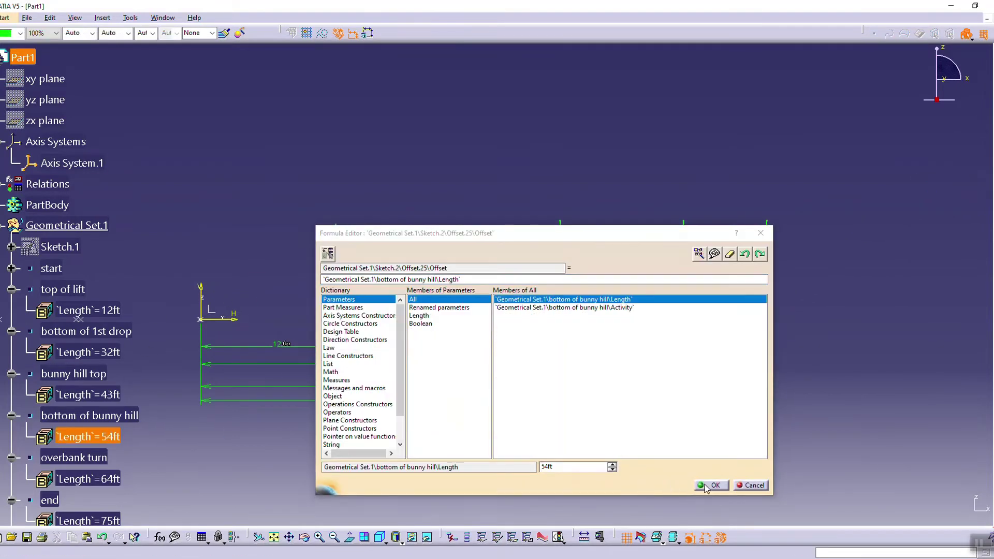
{"action": "left_click", "coordinate": [715, 485]}
Step: Sketch a fifth vertical line beyond the 54 ft line and dimension its distance to the vertical axis
{"action": "left_click", "coordinate": [904, 217]}
{"action": "left_click", "coordinate": [904, 312]}
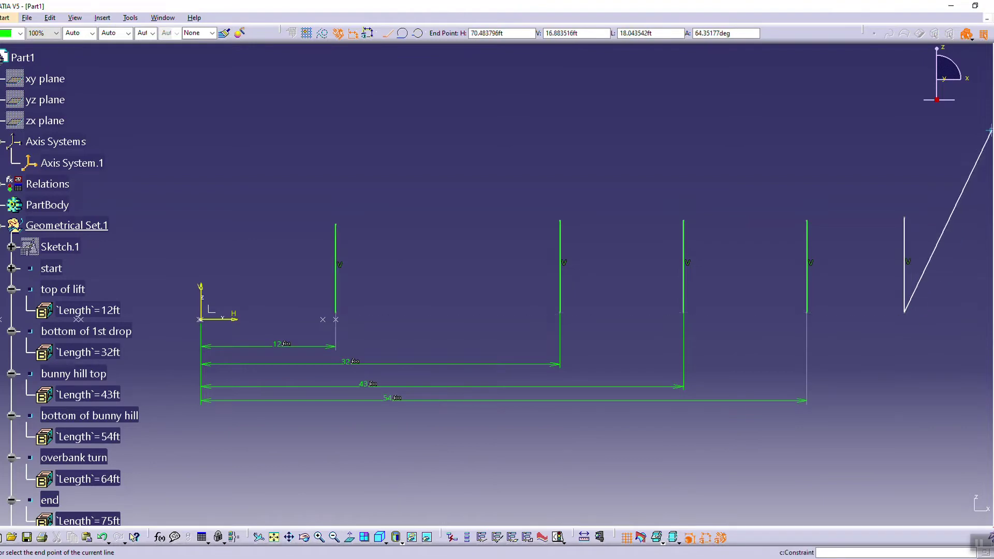
{"action": "left_click", "coordinate": [989, 107]}
{"action": "left_click", "coordinate": [903, 233]}
{"action": "left_click", "coordinate": [201, 303]}
{"action": "left_click", "coordinate": [406, 427]}
Step: Link the fifth line's offset dimension by formula to the Length parameter of the "overbank turn" point
{"action": "right_click", "coordinate": [407, 427]}
{"action": "mouse_move", "coordinate": [428, 418]}
{"action": "left_click", "coordinate": [543, 474]}
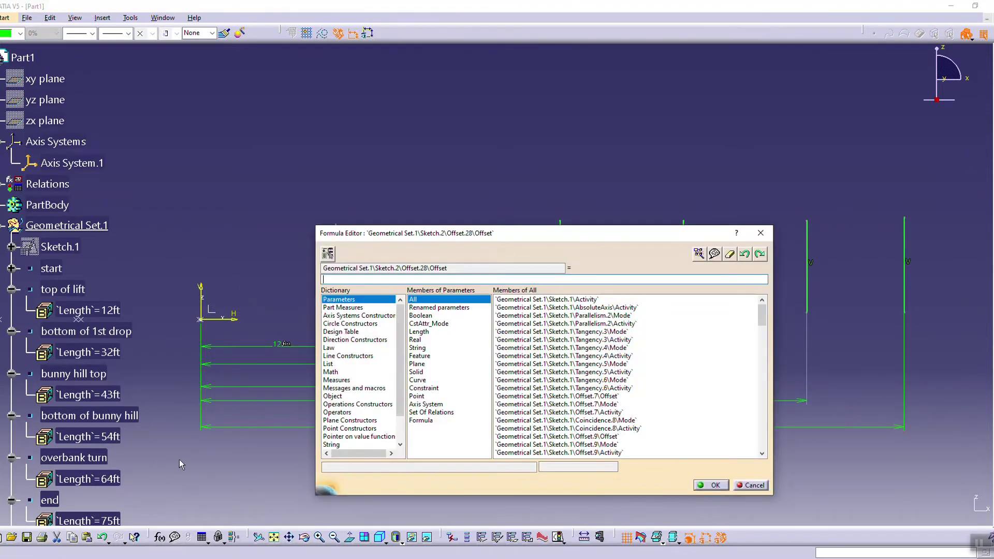
{"action": "left_click", "coordinate": [88, 479]}
{"action": "left_click", "coordinate": [714, 485]}
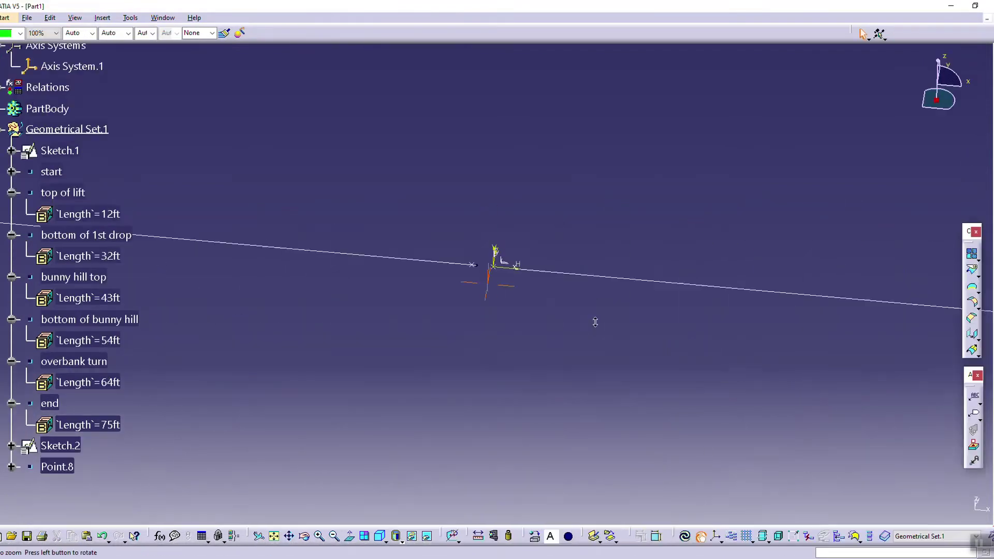
Step: Reopen Sketch.2, sketch a vertical line beyond the 75 ft line, and dimension its distance to the vertical axis
{"action": "middle_click_drag", "start_coordinate": [595, 322], "coordinate": [549, 373]}
{"action": "double_click", "coordinate": [60, 445]}
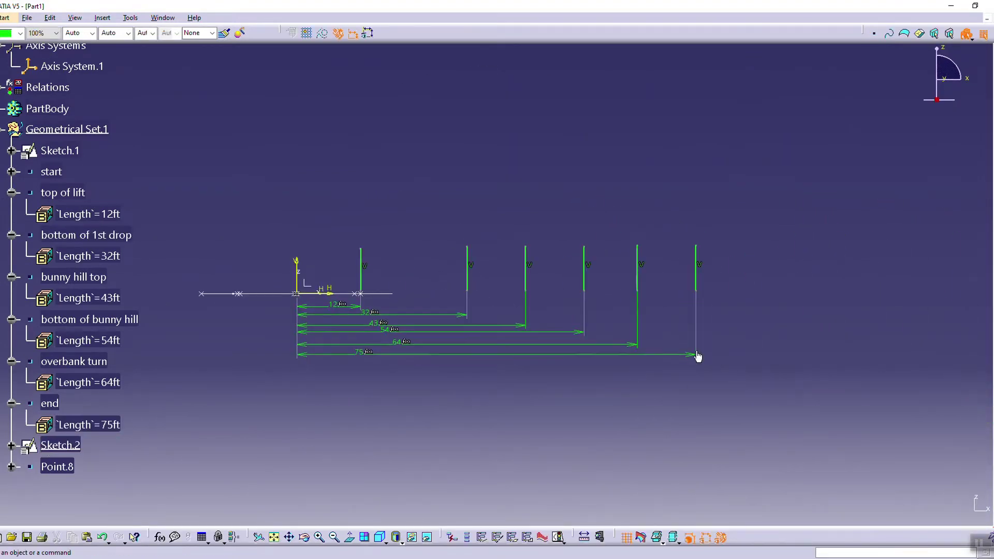
{"action": "left_click", "coordinate": [748, 246]}
{"action": "left_click", "coordinate": [747, 290]}
{"action": "left_click", "coordinate": [992, 163]}
{"action": "left_click", "coordinate": [297, 270]}
{"action": "left_click", "coordinate": [456, 371]}
Step: Link the outermost line's offset dimension by formula to the Length parameter of Point.8, and exit the sketch
{"action": "right_click", "coordinate": [457, 371]}
{"action": "mouse_move", "coordinate": [481, 533]}
{"action": "left_click", "coordinate": [590, 444]}
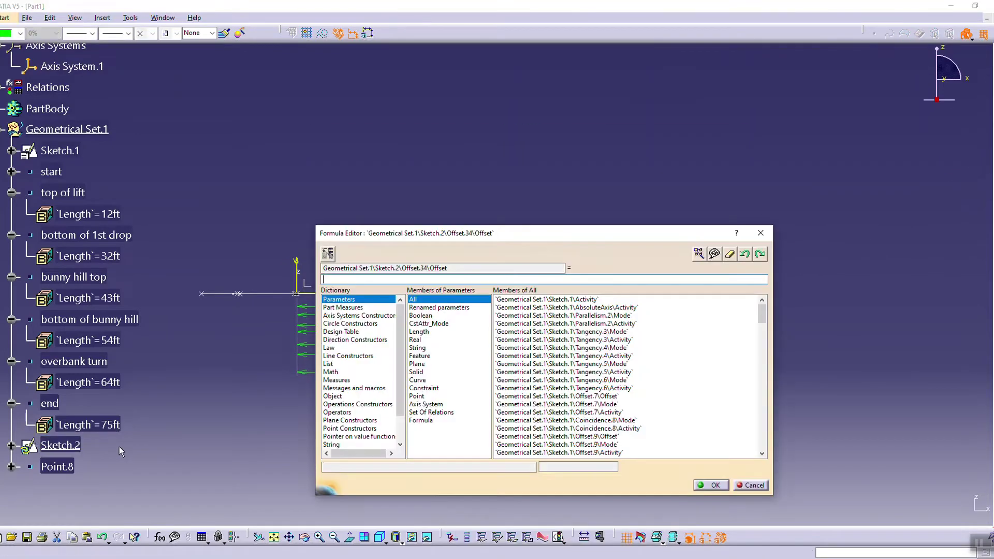
{"action": "left_click", "coordinate": [10, 466]}
{"action": "left_click", "coordinate": [87, 488]}
{"action": "left_click", "coordinate": [703, 485]}
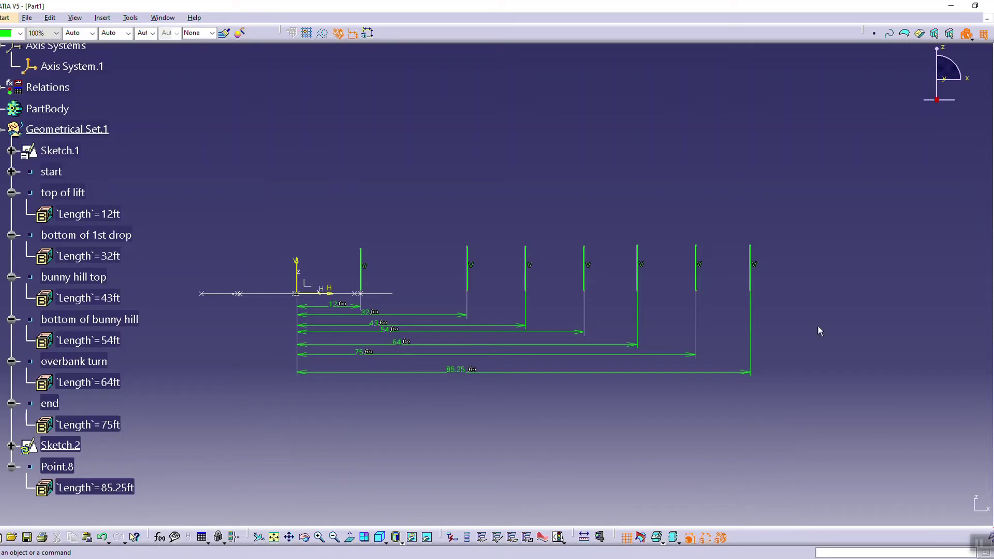
{"action": "left_click", "coordinate": [966, 34]}
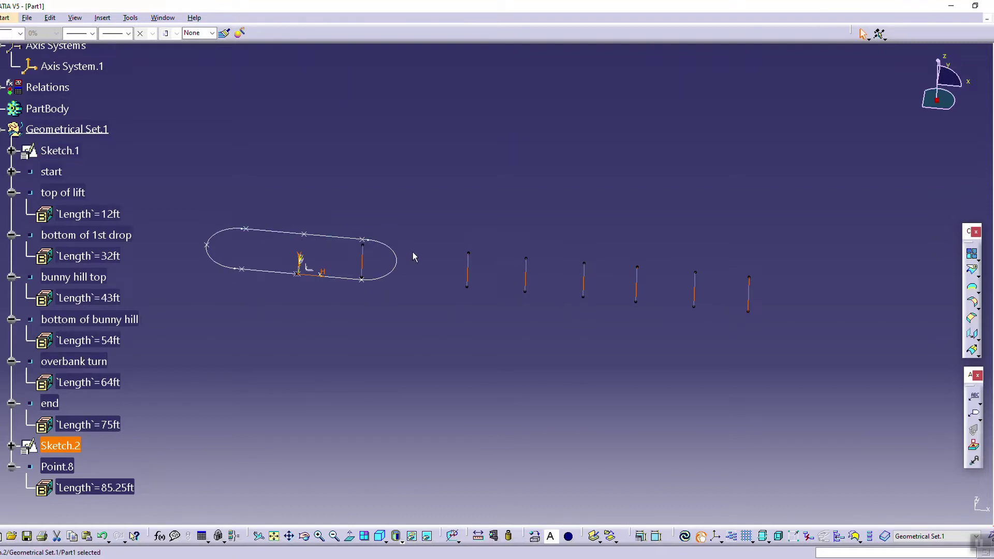
{"action": "left_click", "coordinate": [644, 353]}
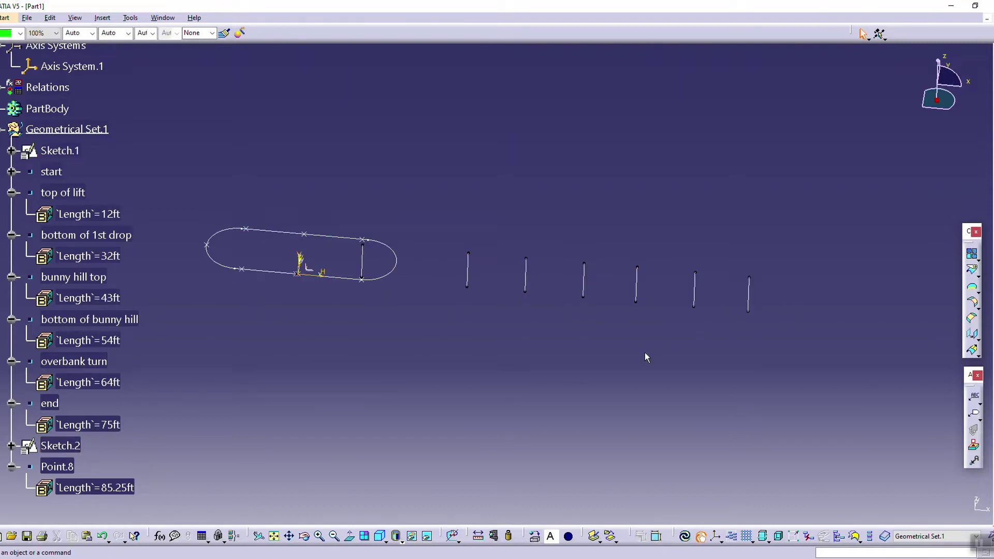
{"action": "mouse_move", "coordinate": [500, 338]}
{"action": "middle_mouse_down"}
{"action": "mouse_move", "coordinate": [538, 298]}
{"action": "mouse_move", "coordinate": [552, 254]}
{"action": "middle_mouse_up"}
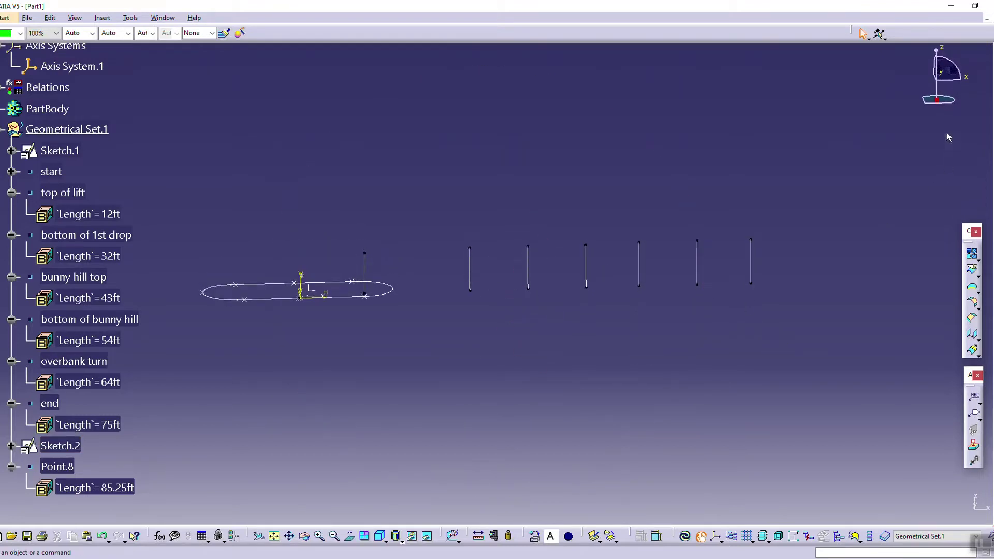
{"action": "left_click", "coordinate": [972, 254]}
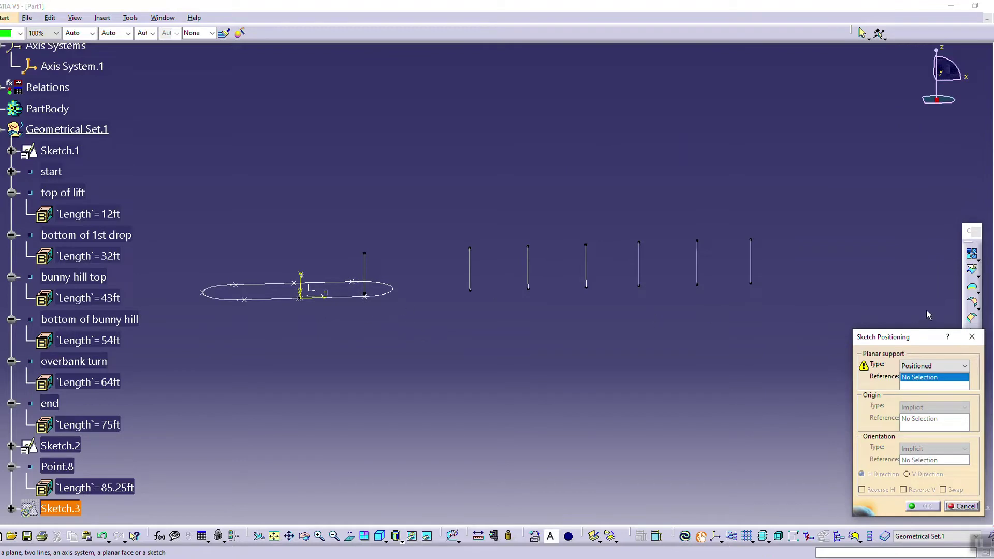
{"action": "left_click", "coordinate": [972, 338]}
Step: Hide Sketch.1 and Sketch.2
{"action": "right_click", "coordinate": [57, 151]}
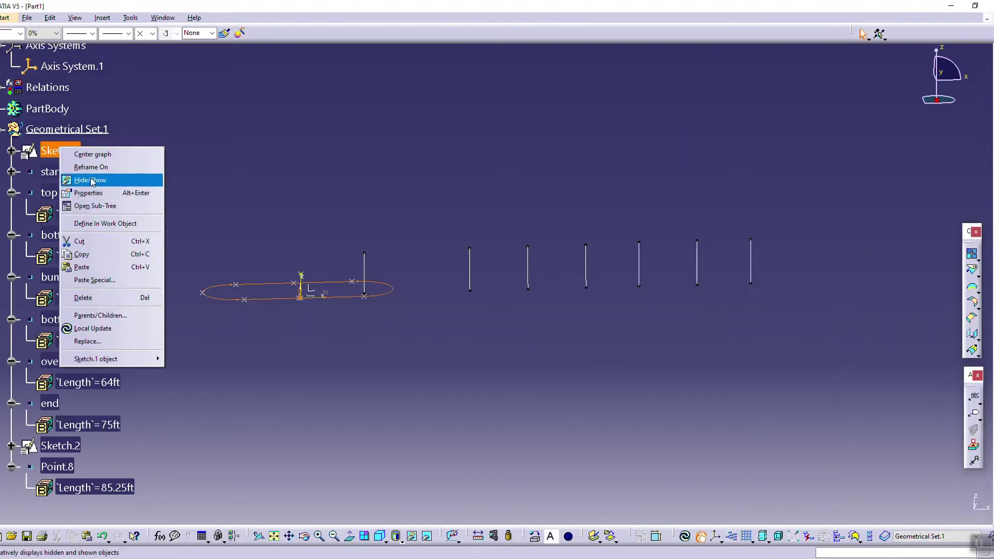
{"action": "left_click", "coordinate": [111, 177]}
{"action": "mouse_move", "coordinate": [326, 395]}
{"action": "middle_mouse_down"}
{"action": "mouse_move", "coordinate": [413, 344]}
{"action": "mouse_move", "coordinate": [398, 302]}
{"action": "middle_mouse_up"}
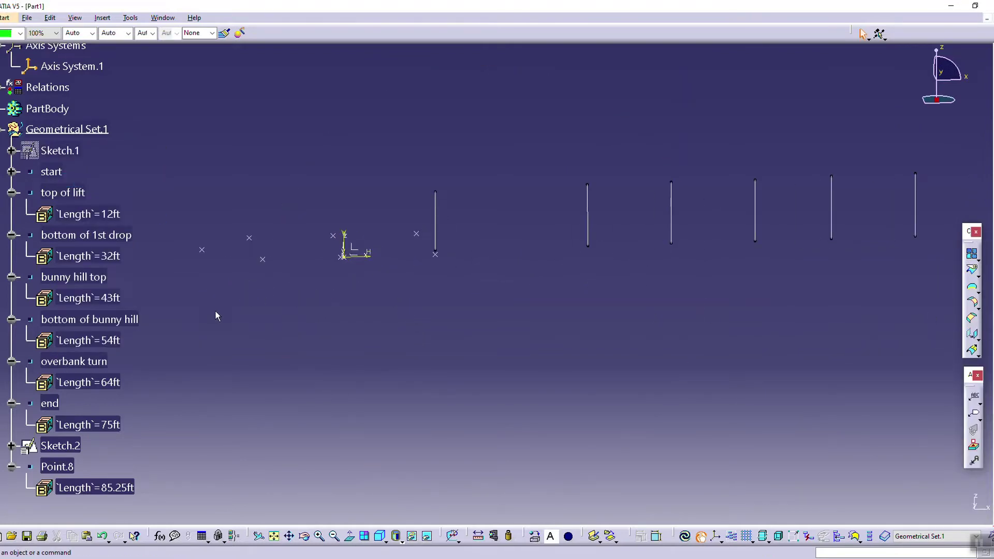
{"action": "right_click", "coordinate": [60, 443]}
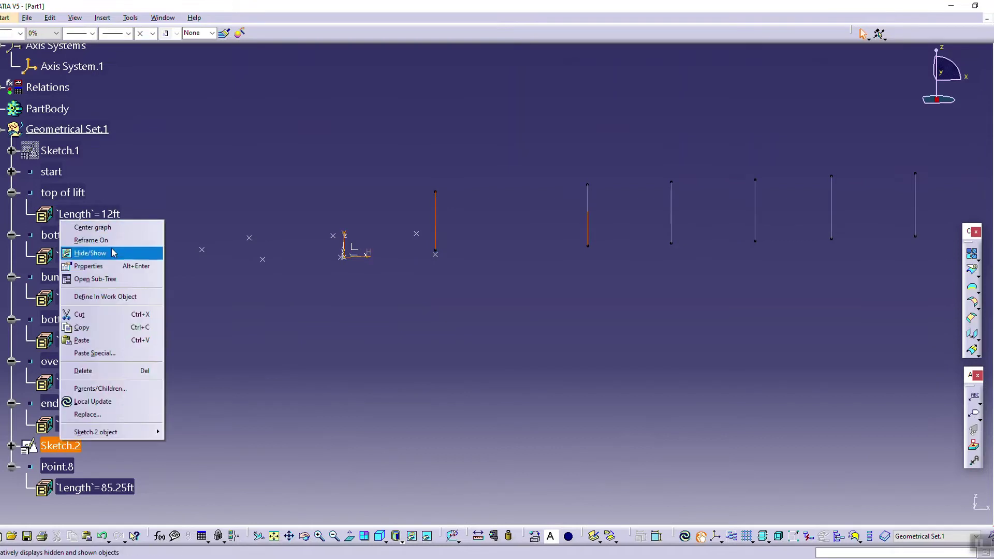
{"action": "left_click", "coordinate": [112, 253]}
Step: Create a positioned sketch on the ZX plane of the axis system
{"action": "left_click", "coordinate": [972, 253]}
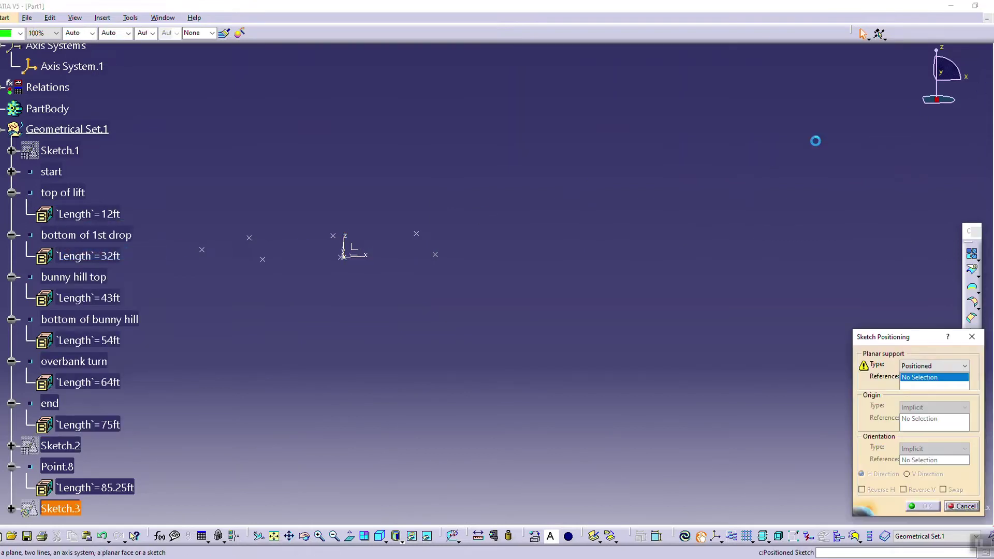
{"action": "left_click", "coordinate": [359, 251]}
{"action": "left_click", "coordinate": [923, 506]}
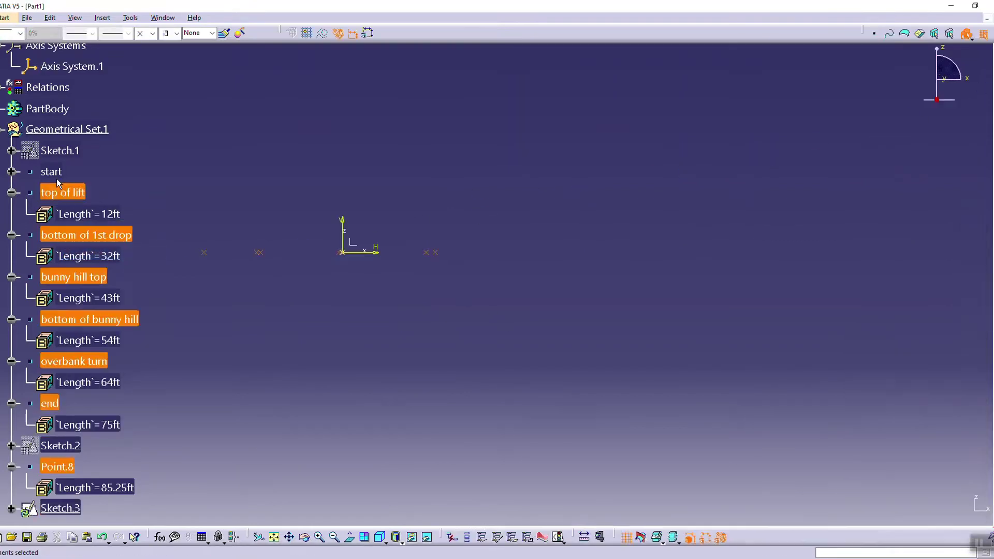
Step: Hide all the track points from start to Point.8, and show Sketch.2 again
{"action": "right_click", "coordinate": [59, 174]}
{"action": "left_click", "coordinate": [91, 207]}
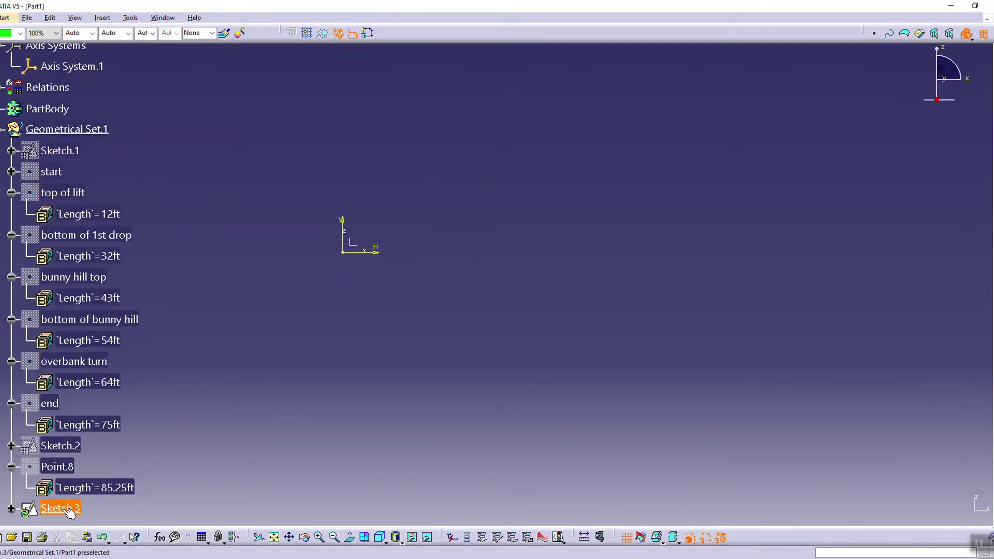
{"action": "right_click", "coordinate": [58, 446]}
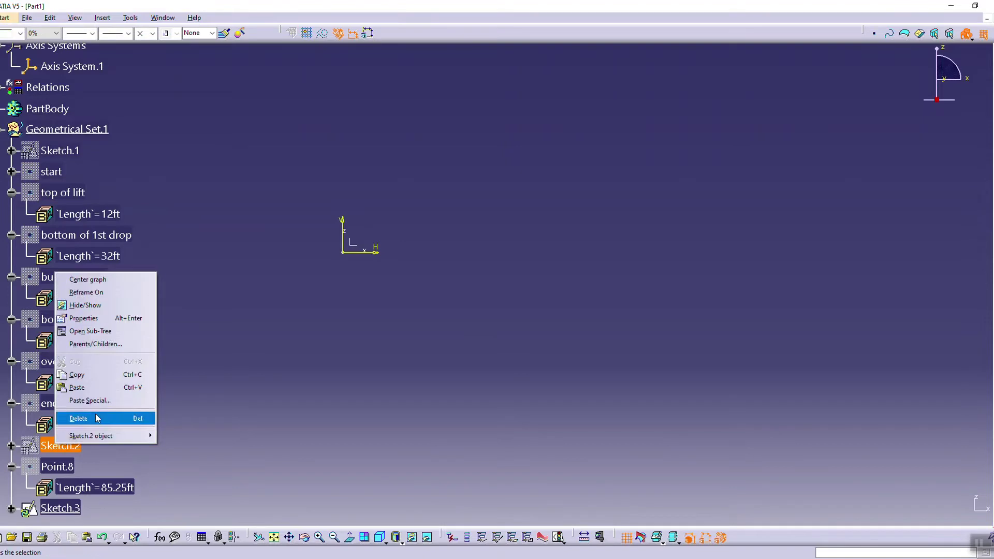
{"action": "left_click", "coordinate": [100, 306]}
Step: Sketch a profile from the origin: a short horizontal base, a slope rising to about 8 ft at the first vertical line, and a 1.2 ft horizontal top
{"action": "mouse_move", "coordinate": [498, 350]}
{"action": "middle_mouse_down"}
{"action": "mouse_move", "coordinate": [528, 317]}
{"action": "mouse_move", "coordinate": [417, 324]}
{"action": "mouse_move", "coordinate": [739, 329]}
{"action": "mouse_move", "coordinate": [688, 234]}
{"action": "mouse_move", "coordinate": [573, 324]}
{"action": "middle_mouse_up"}
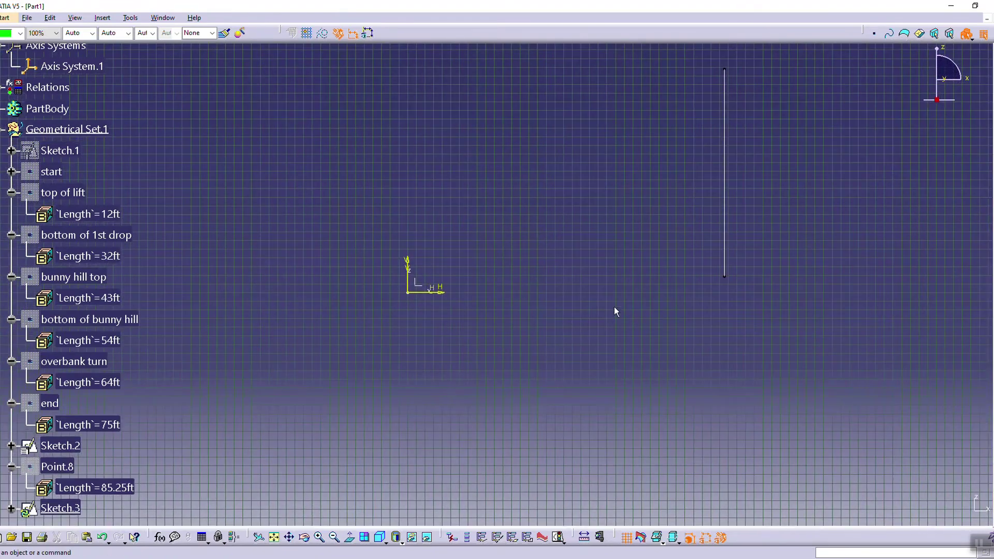
{"action": "left_click", "coordinate": [990, 228]}
{"action": "left_click", "coordinate": [416, 298]}
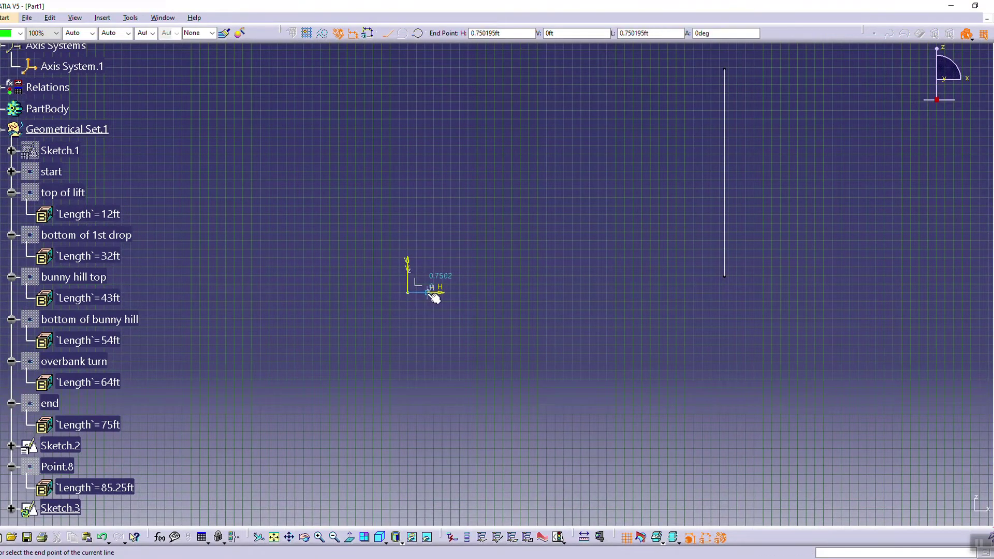
{"action": "left_click", "coordinate": [450, 294]}
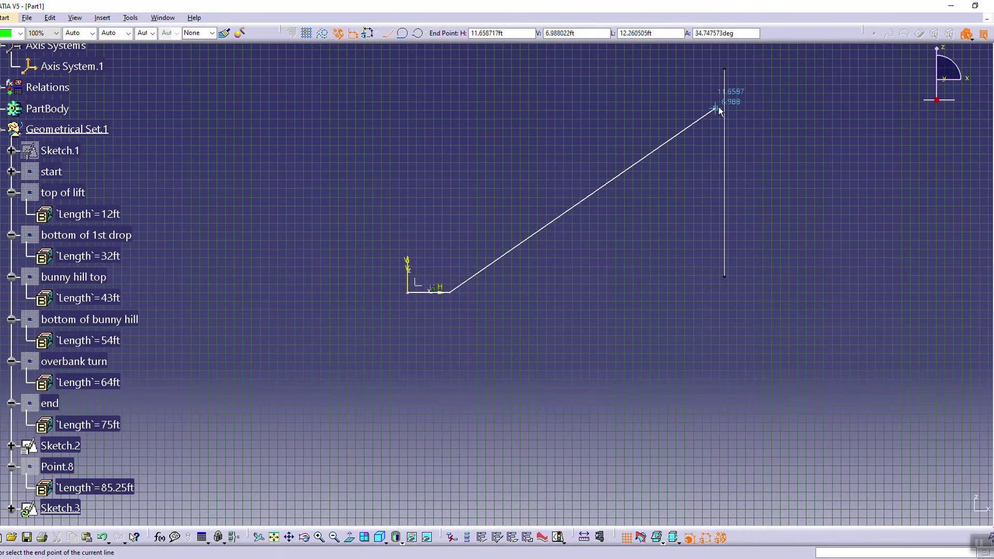
{"action": "middle_click_drag", "start_coordinate": [766, 205], "coordinate": [664, 197]}
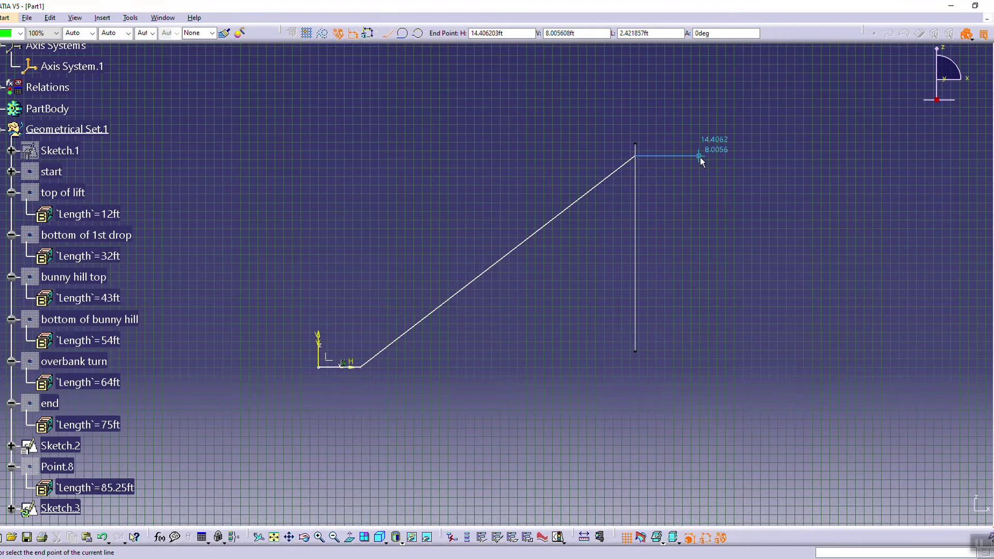
{"action": "left_click", "coordinate": [667, 156]}
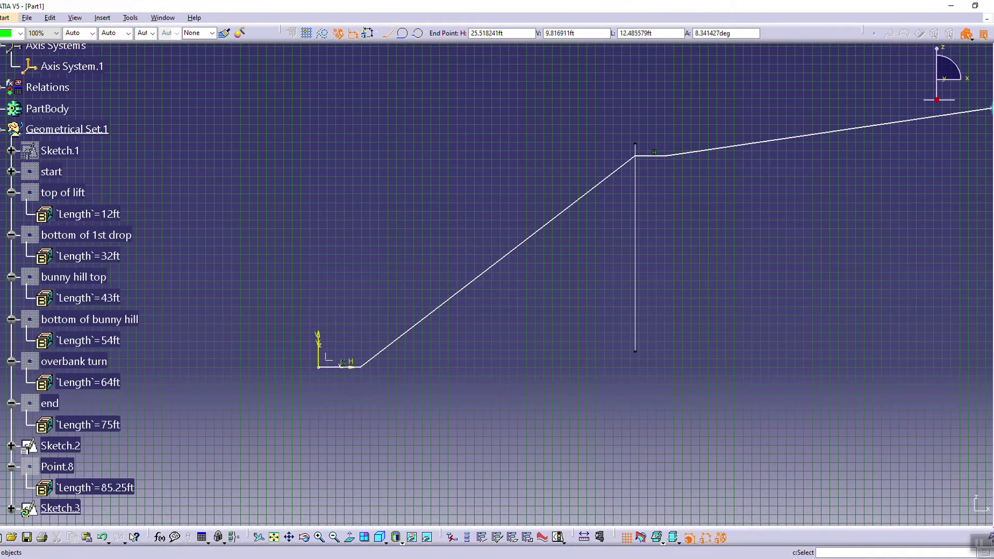
{"action": "key", "text": "Escape"}
Step: Dimension the height between the profile's horizontal top and base lines and set it to 12 ft
{"action": "left_click", "coordinate": [939, 168]}
{"action": "left_click", "coordinate": [992, 148]}
{"action": "left_click", "coordinate": [661, 157]}
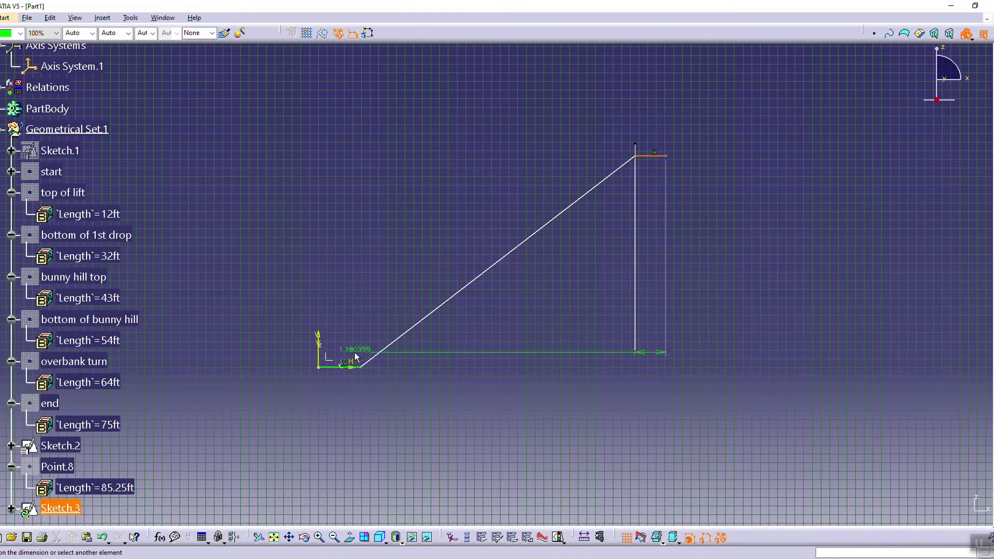
{"action": "left_click", "coordinate": [340, 370]}
{"action": "double_click", "coordinate": [681, 282]}
{"action": "type", "text": "12"}
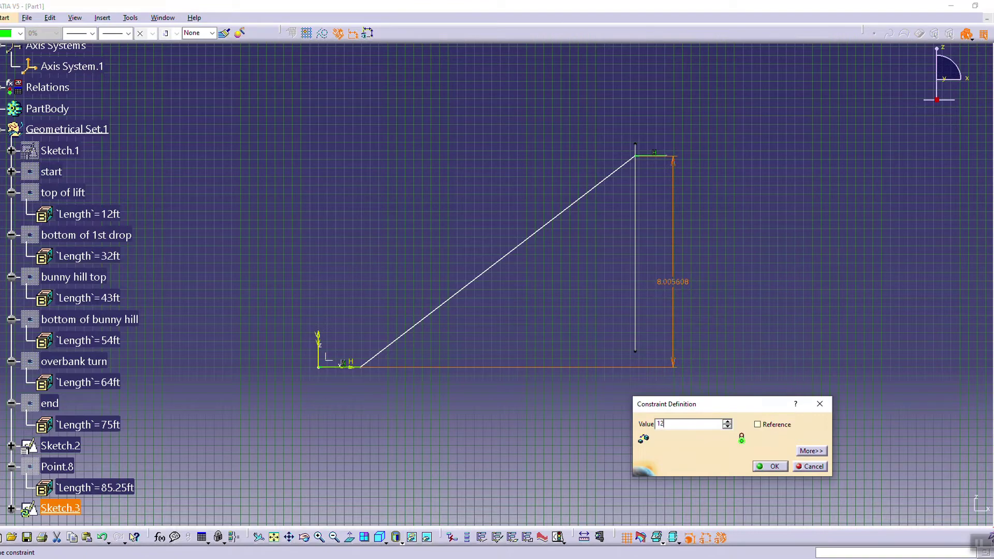
{"action": "key", "text": "Return"}
{"action": "middle_click_drag", "start_coordinate": [730, 136], "coordinate": [745, 190]}
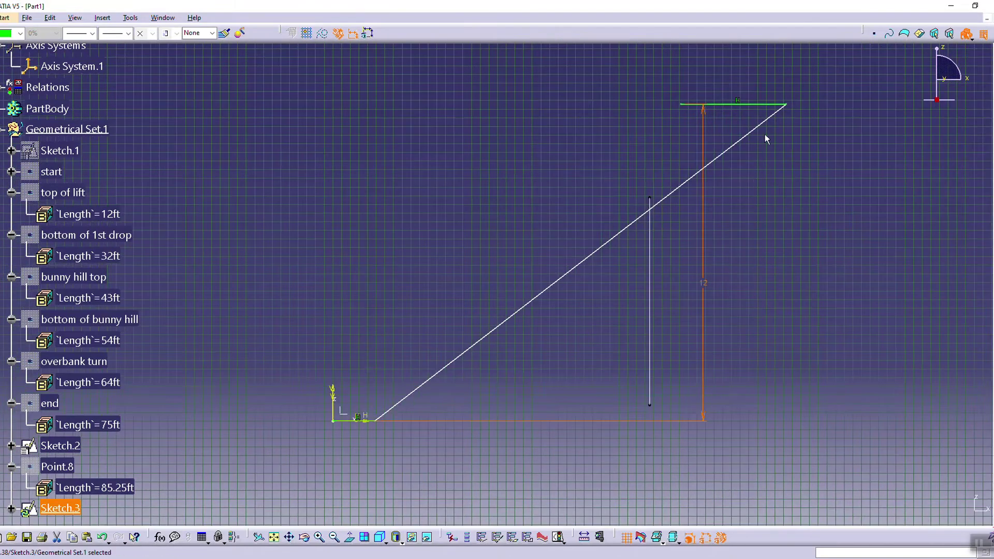
Step: Move the slope's upper end back near the first vertical line and constrain the slope at 45 degrees to the base
{"action": "left_click_drag", "start_coordinate": [792, 108], "coordinate": [656, 104]}
{"action": "left_click", "coordinate": [756, 287]}
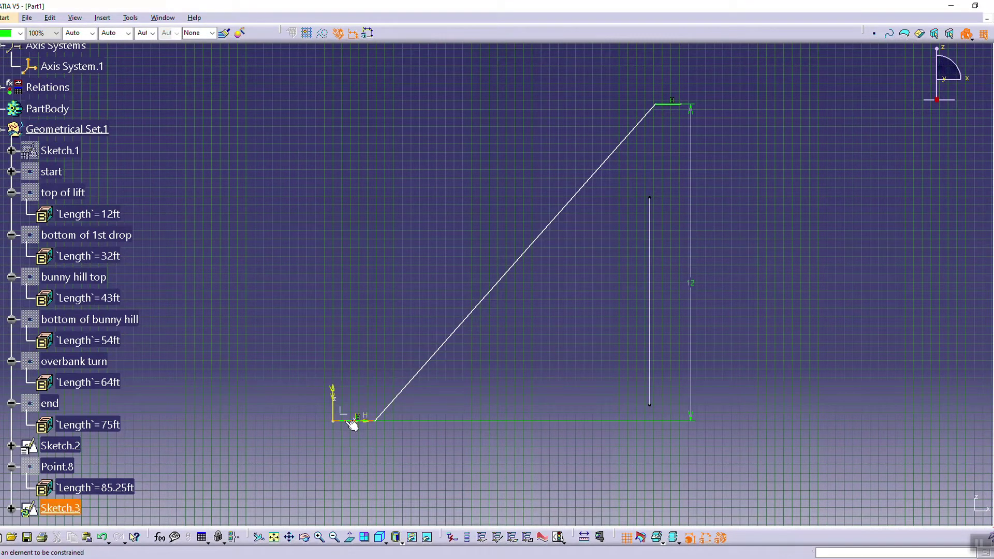
{"action": "left_click", "coordinate": [391, 410]}
{"action": "left_click", "coordinate": [466, 383]}
{"action": "double_click", "coordinate": [477, 383]}
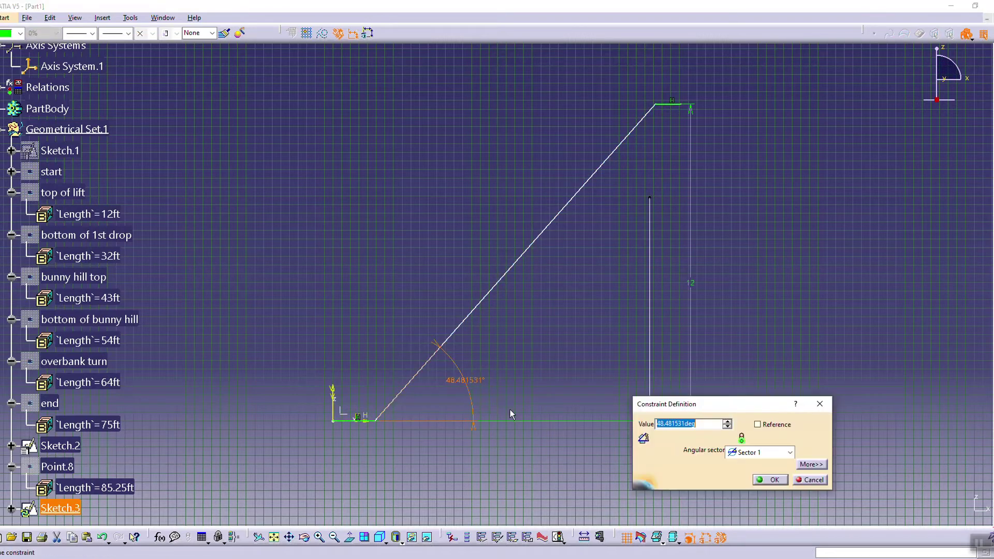
{"action": "key", "text": "Return"}
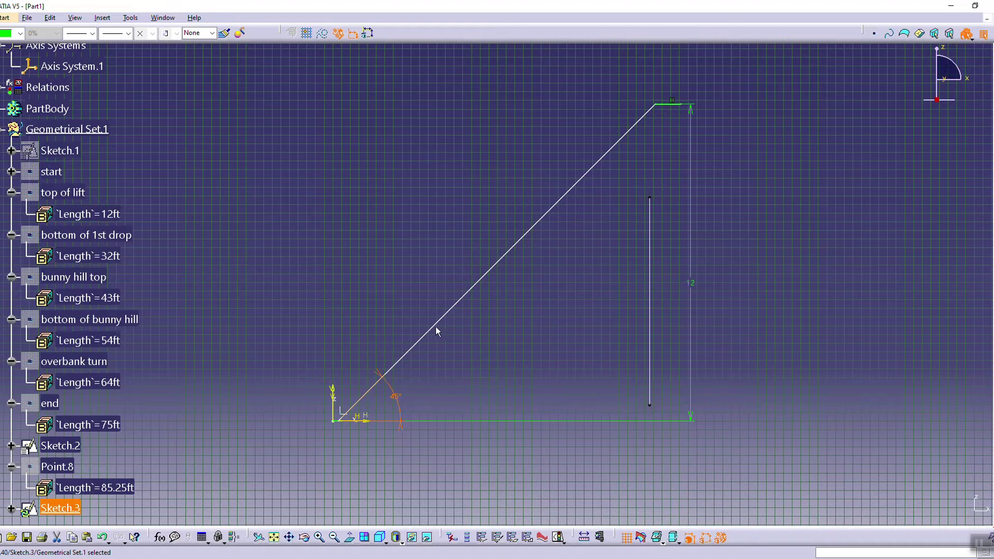
Step: Shift the 45-degree slope horizontally to lengthen the base line, and exit the sketch
{"action": "left_click_drag", "start_coordinate": [656, 104], "coordinate": [679, 112]}
{"action": "left_click_drag", "start_coordinate": [651, 147], "coordinate": [704, 105]}
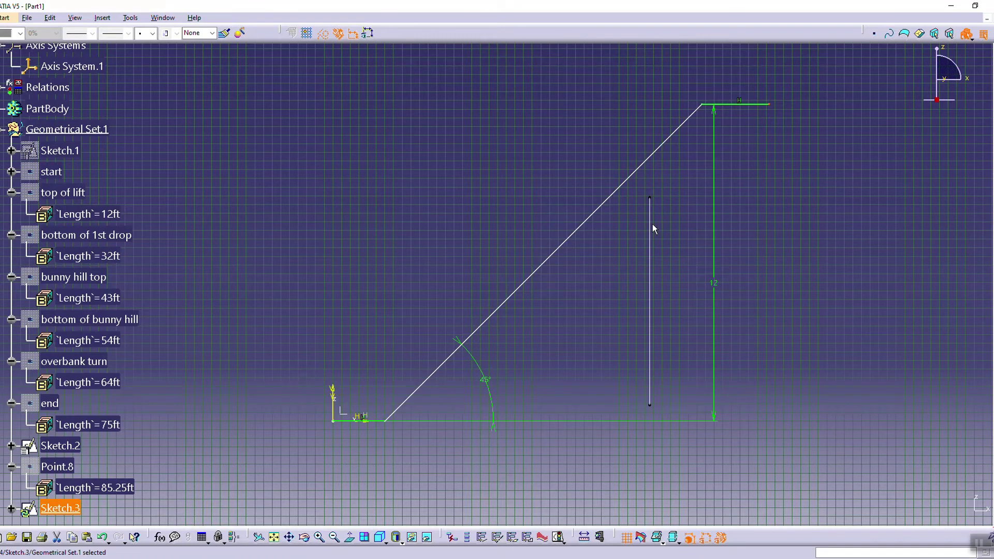
{"action": "left_click_drag", "start_coordinate": [499, 321], "coordinate": [476, 317]}
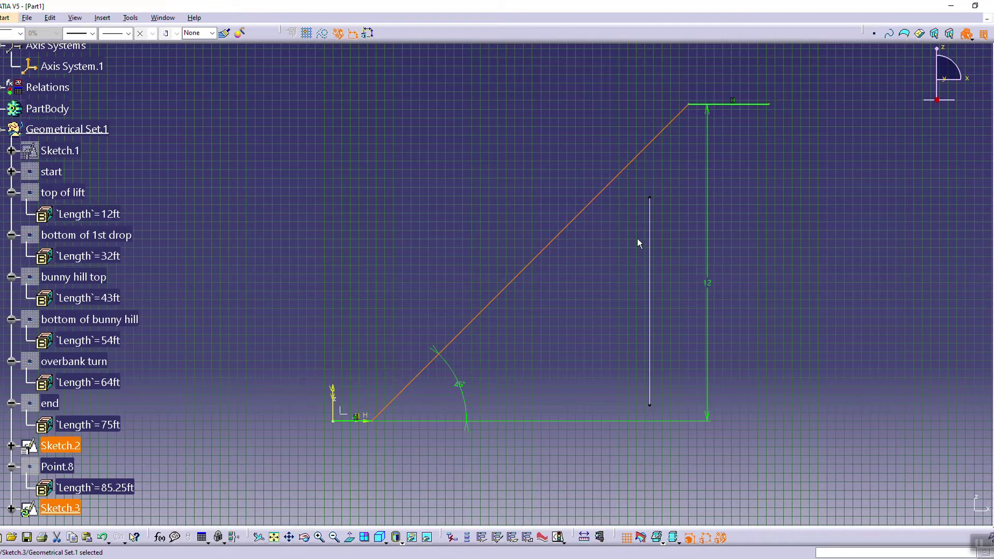
{"action": "left_click", "coordinate": [992, 60]}
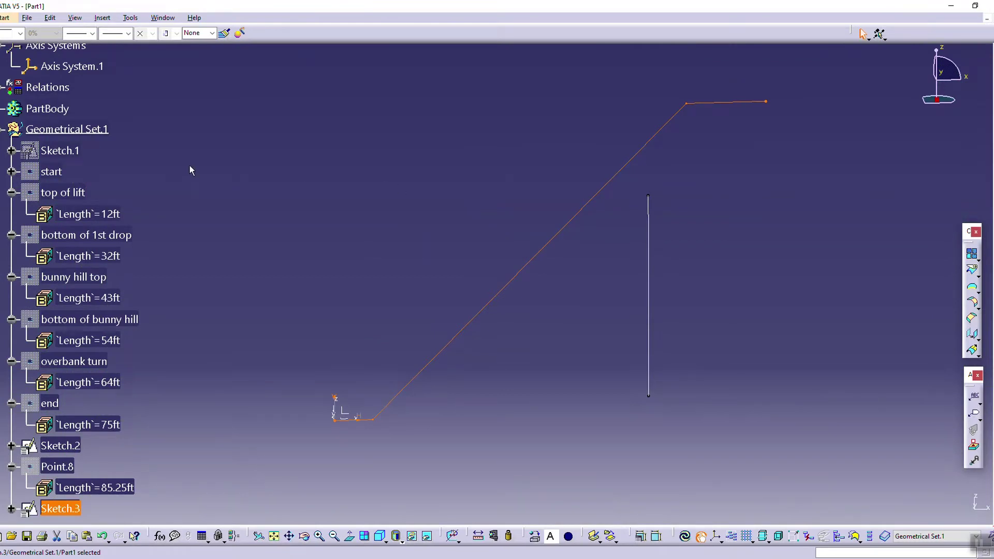
Step: Show Sketch.1 again and open it for editing
{"action": "right_click", "coordinate": [73, 150]}
{"action": "left_click", "coordinate": [92, 184]}
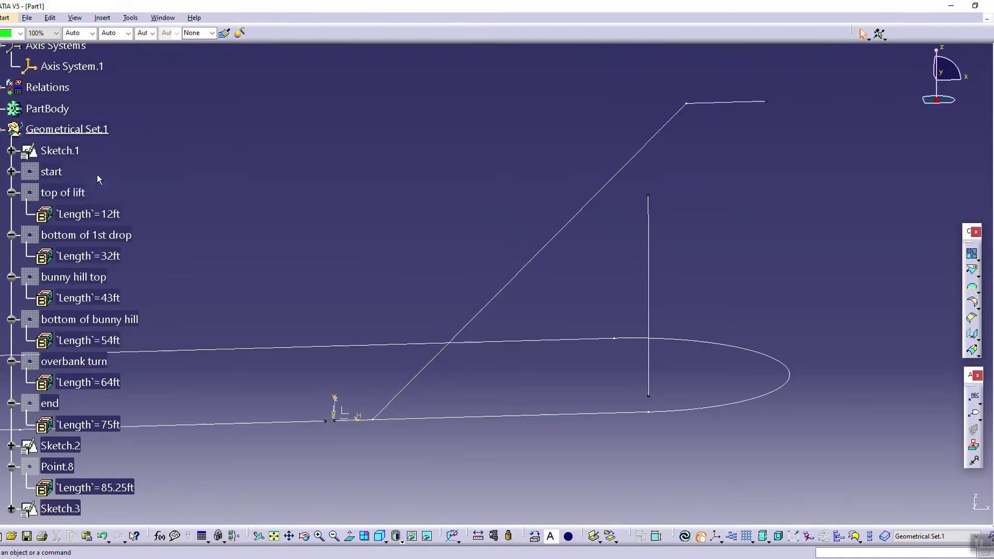
{"action": "double_click", "coordinate": [59, 150]}
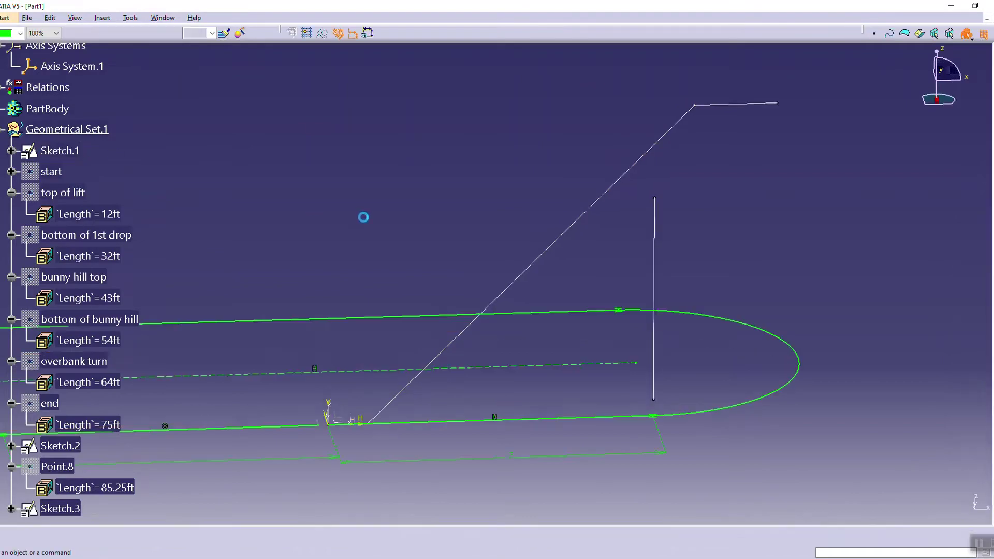
{"action": "mouse_move", "coordinate": [415, 251]}
{"action": "middle_mouse_down"}
{"action": "mouse_move", "coordinate": [661, 177]}
{"action": "mouse_move", "coordinate": [668, 114]}
{"action": "middle_mouse_up"}
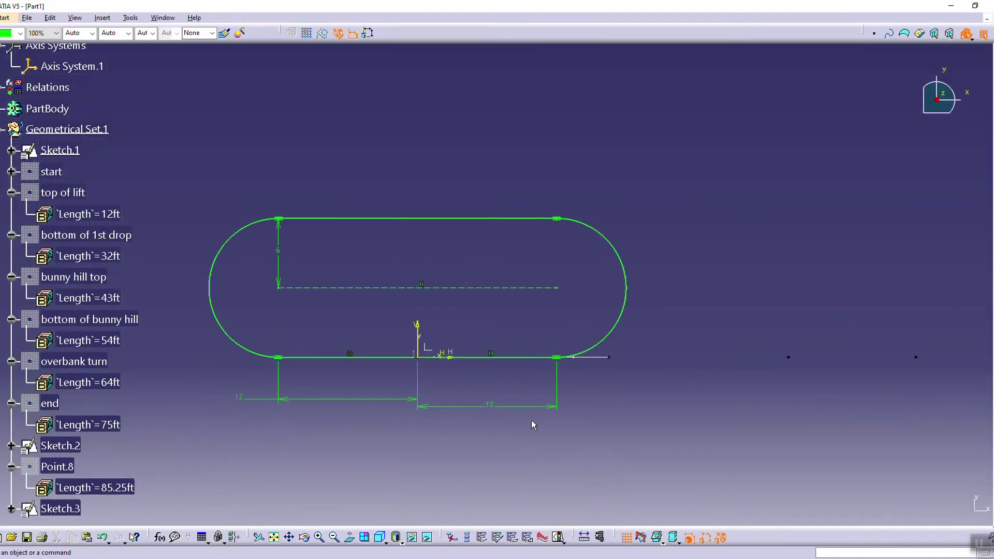
Step: Set the oval's horizontal dimension from the origin to the positive-X arc to 14 ft and exit the sketch
{"action": "double_click", "coordinate": [495, 406]}
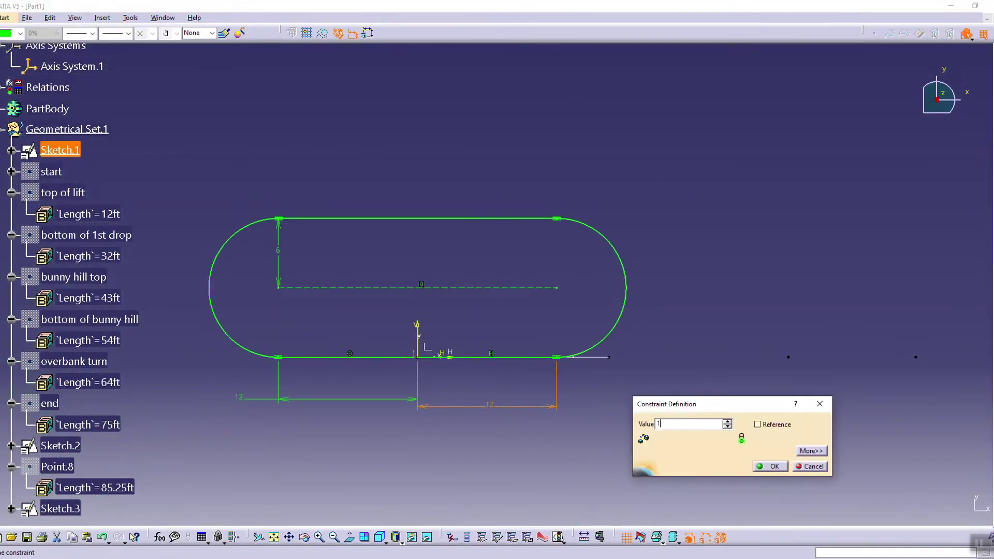
{"action": "key", "text": "Return"}
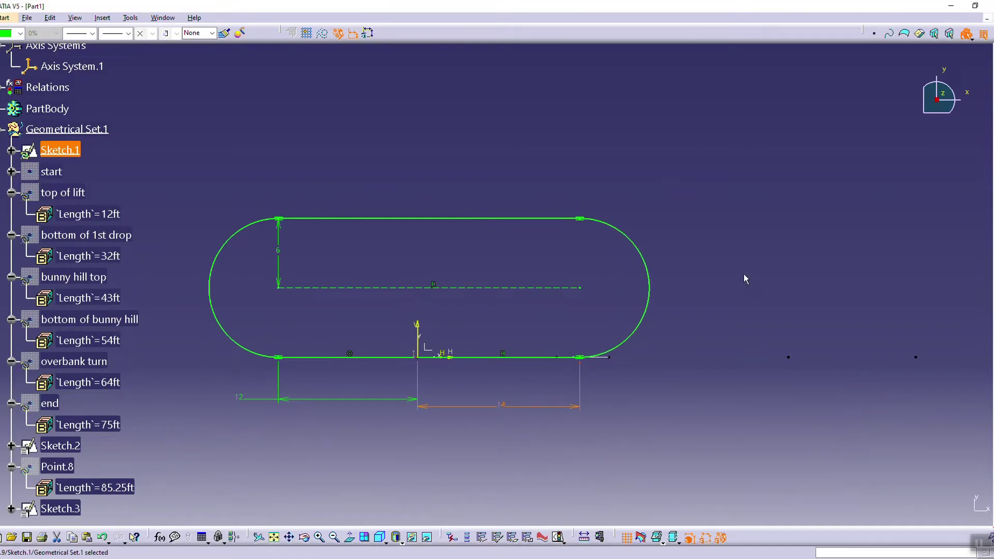
{"action": "left_click", "coordinate": [993, 98]}
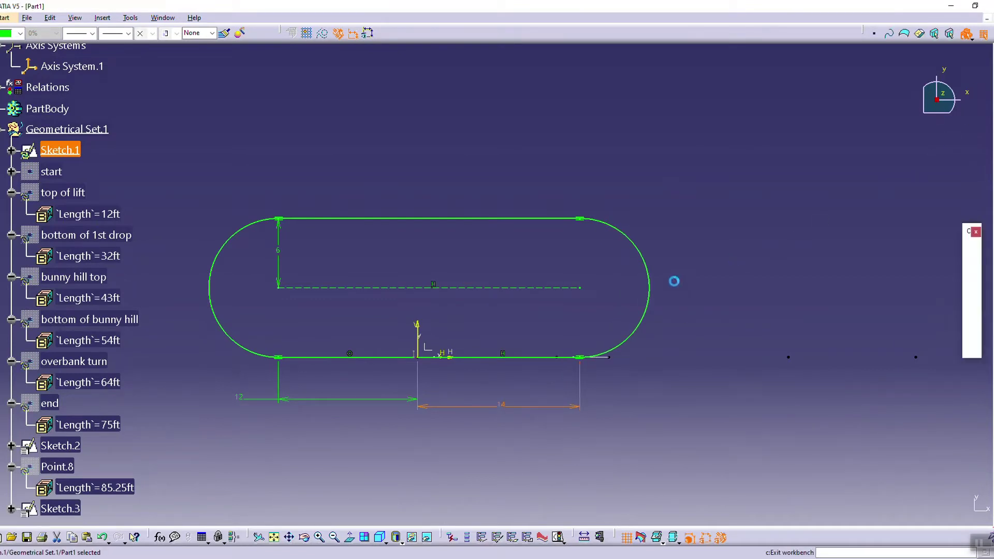
Step: Show all the hidden points from "top of lift" through "end" together
{"action": "left_click", "coordinate": [57, 189]}
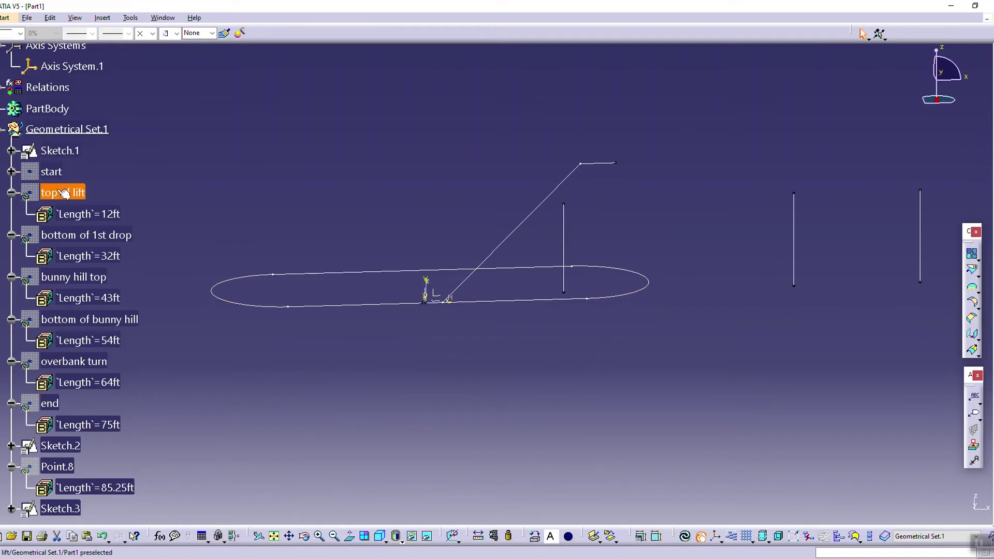
{"action": "left_click", "coordinate": [50, 404], "text": "shift"}
{"action": "right_click", "coordinate": [47, 403]}
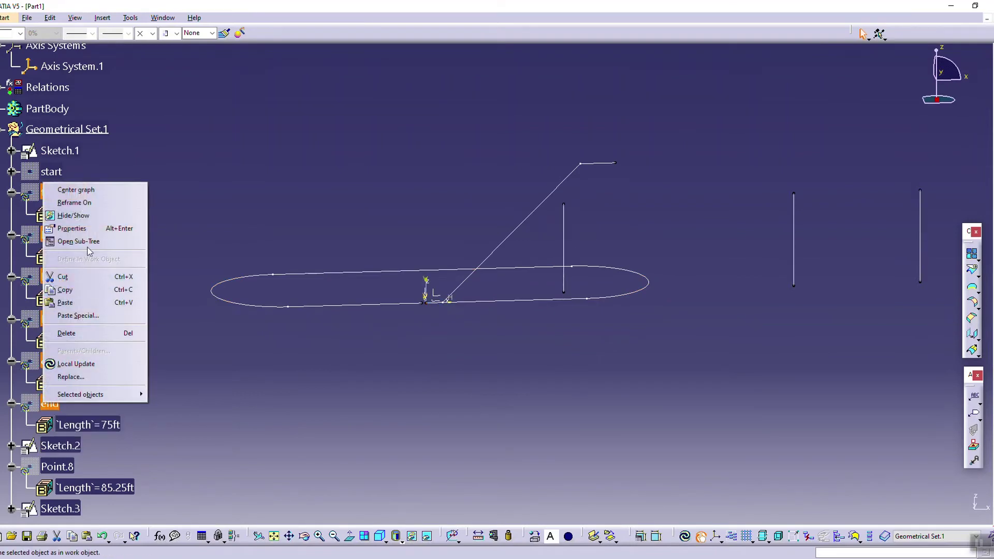
{"action": "left_click", "coordinate": [73, 215]}
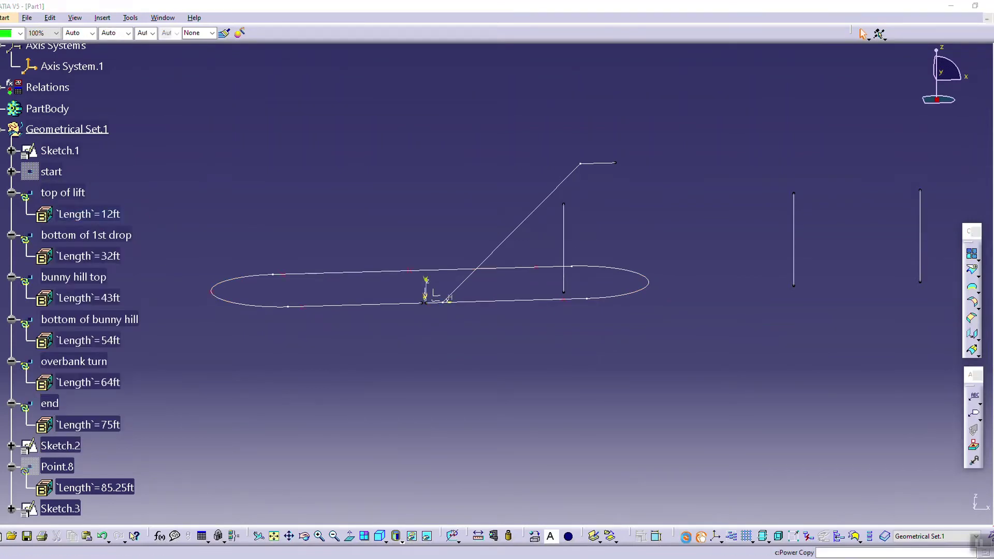
Step: Set the "top of lift" point's length along the curve to 14 ft and locally update Sketch.2
{"action": "double_click", "coordinate": [564, 300]}
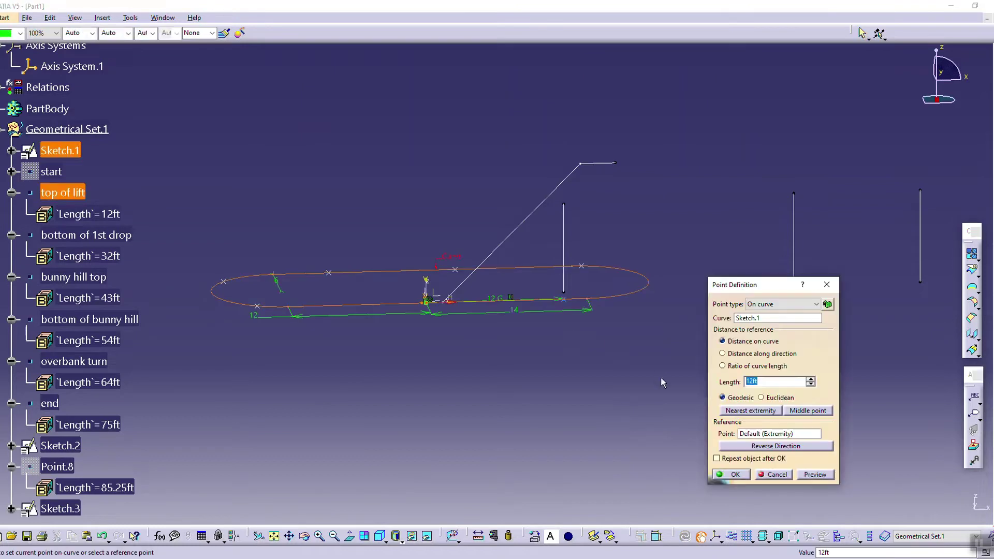
{"action": "left_click", "coordinate": [810, 379]}
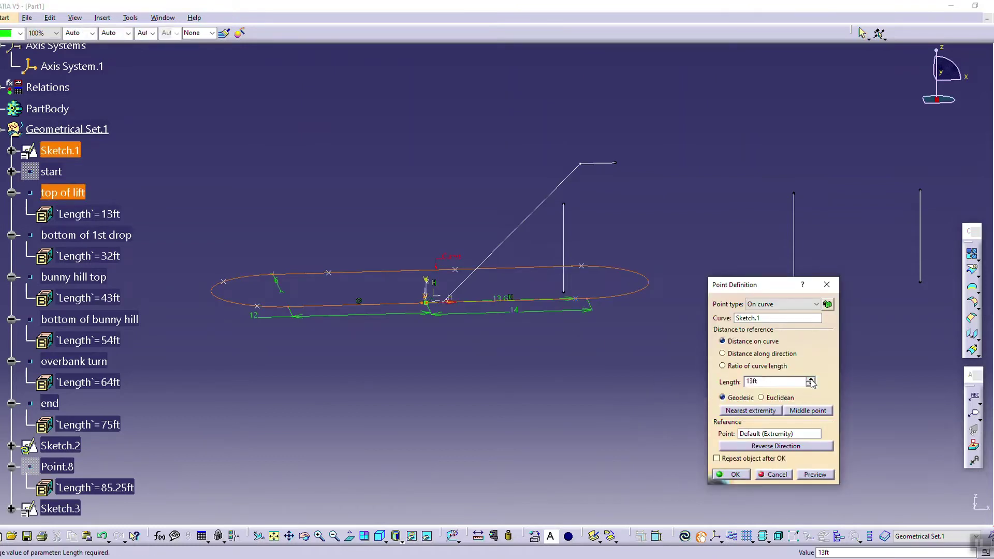
{"action": "left_click", "coordinate": [732, 474]}
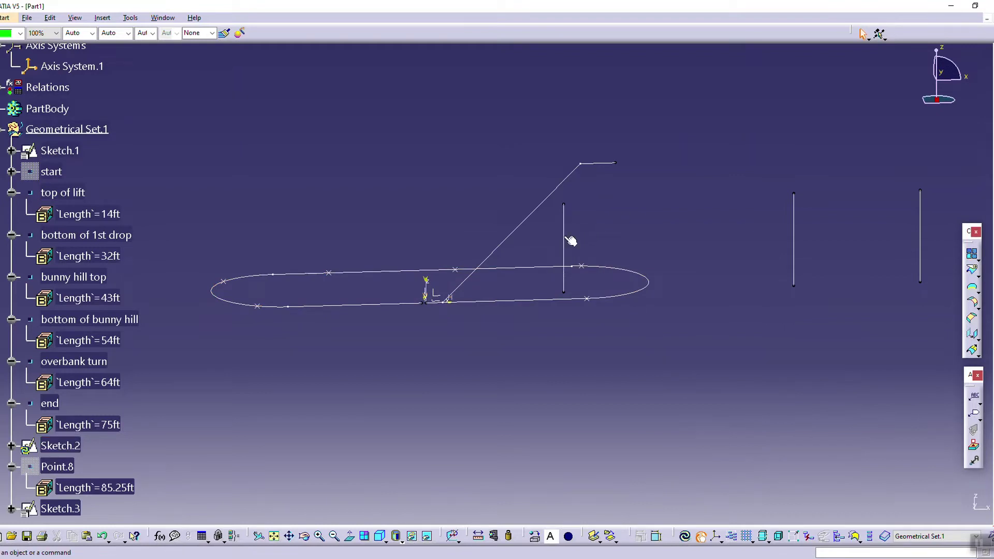
{"action": "right_click", "coordinate": [54, 448]}
{"action": "left_click", "coordinate": [97, 403]}
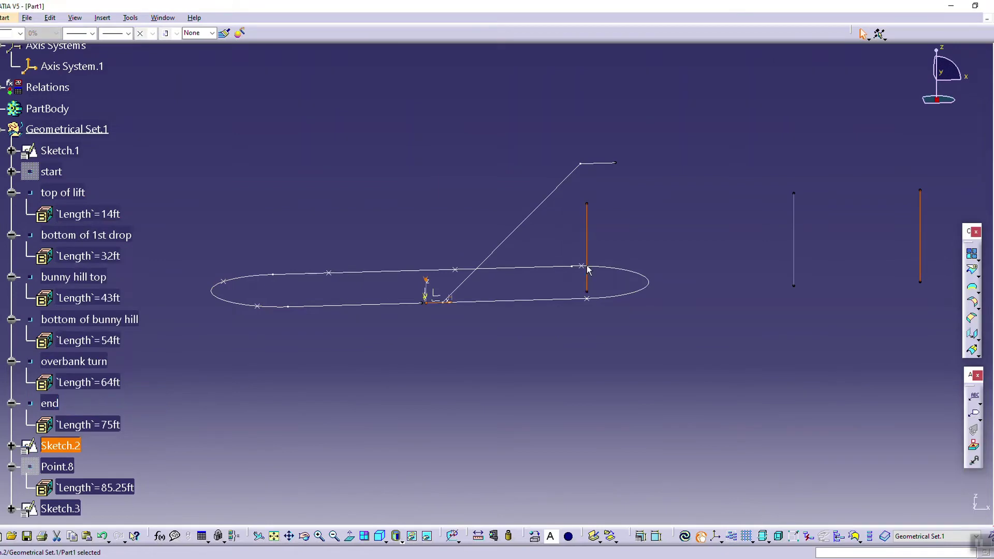
{"action": "left_click", "coordinate": [611, 228]}
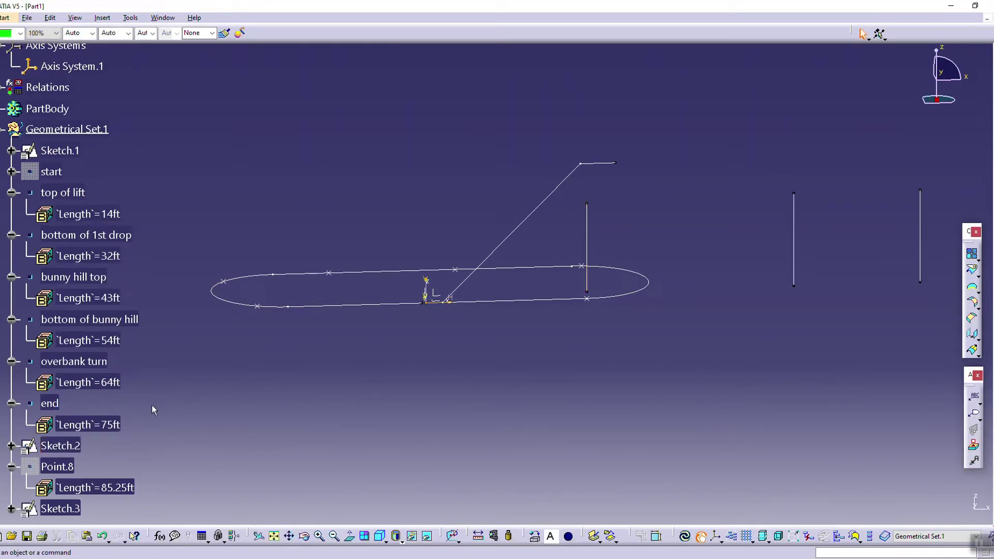
Step: Open Sketch.3, move the 45-degree slope's upper end just before the first vertical line, and shorten the top line to about H 15.93 ft
{"action": "left_click", "coordinate": [63, 509]}
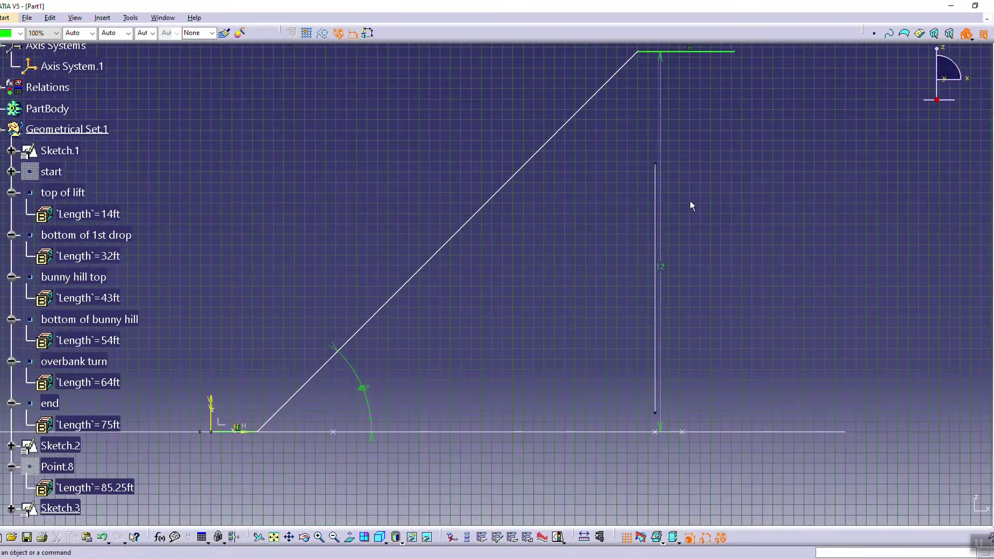
{"action": "left_click_drag", "start_coordinate": [645, 84], "coordinate": [693, 82]}
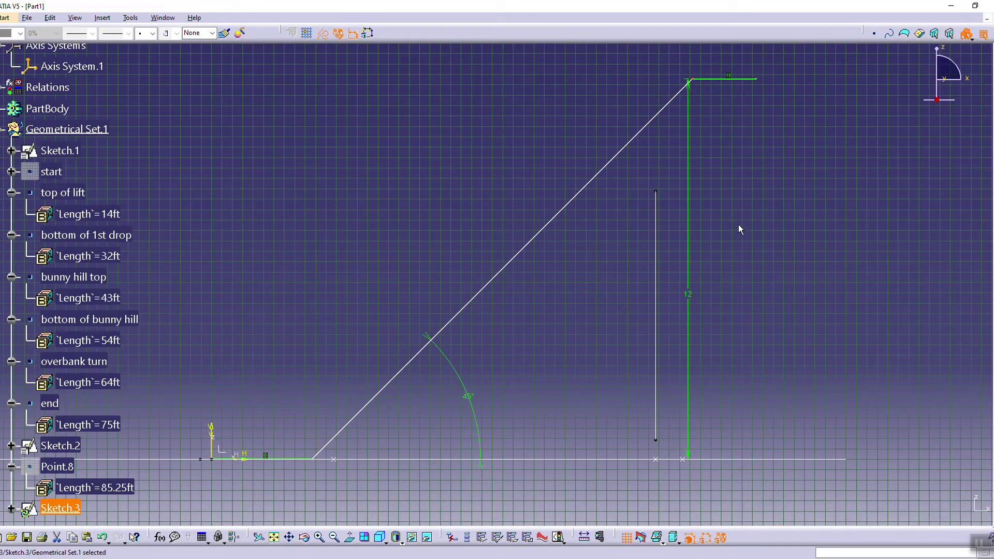
{"action": "left_click_drag", "start_coordinate": [689, 81], "coordinate": [630, 83]}
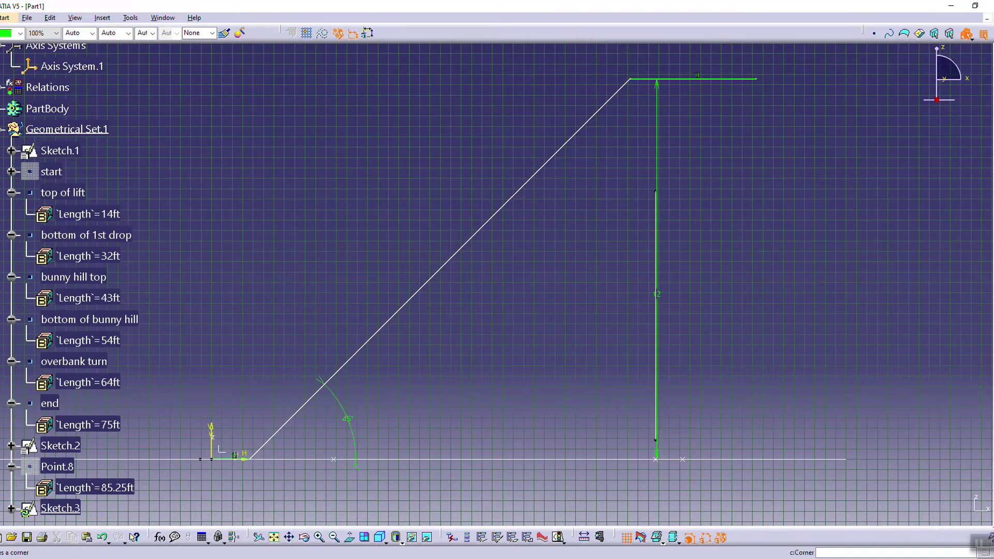
{"action": "left_click_drag", "start_coordinate": [756, 80], "coordinate": [717, 80]}
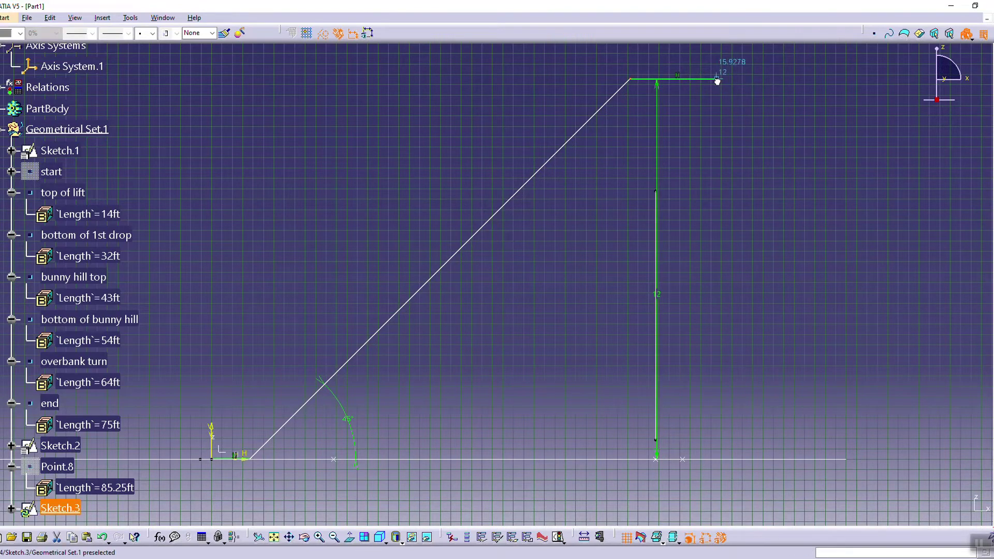
Step: Draw connected profile lines from the top line's end down to the first-drop reference, up to the bunny hill top, and down to its bottom
{"action": "mouse_move", "coordinate": [709, 182]}
{"action": "middle_mouse_down", "text": "ctrl"}
{"action": "mouse_move", "coordinate": [778, 282]}
{"action": "mouse_move", "coordinate": [731, 265]}
{"action": "middle_mouse_up", "text": "ctrl"}
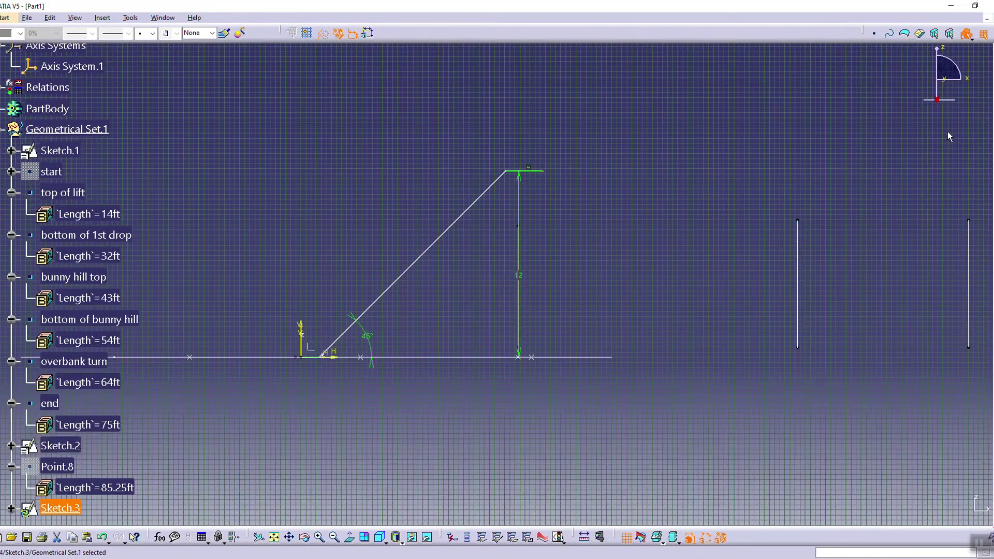
{"action": "left_click", "coordinate": [992, 179]}
{"action": "left_click", "coordinate": [543, 171]}
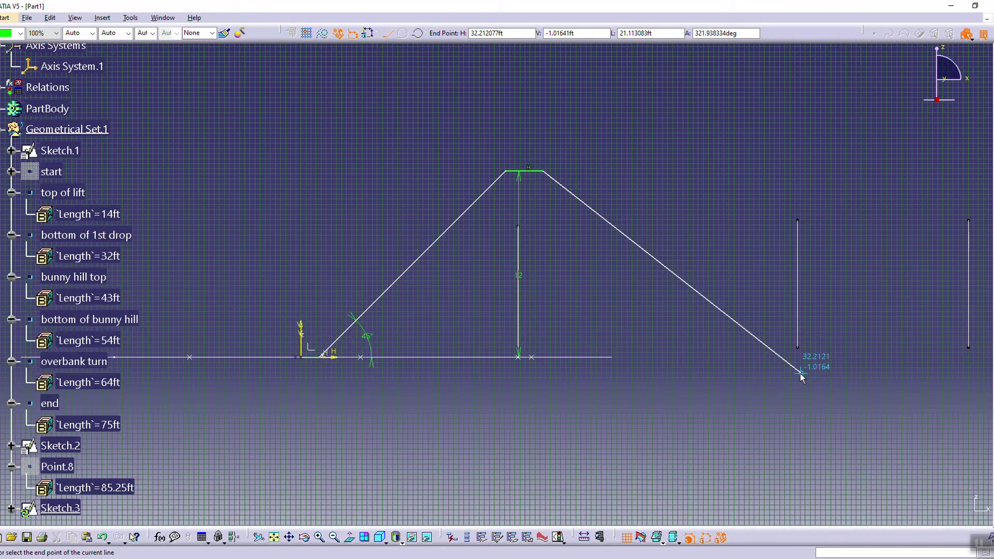
{"action": "mouse_move", "coordinate": [801, 377]}
{"action": "middle_mouse_down"}
{"action": "mouse_move", "coordinate": [567, 340]}
{"action": "mouse_move", "coordinate": [567, 357]}
{"action": "middle_mouse_up"}
{"action": "left_click", "coordinate": [565, 353]}
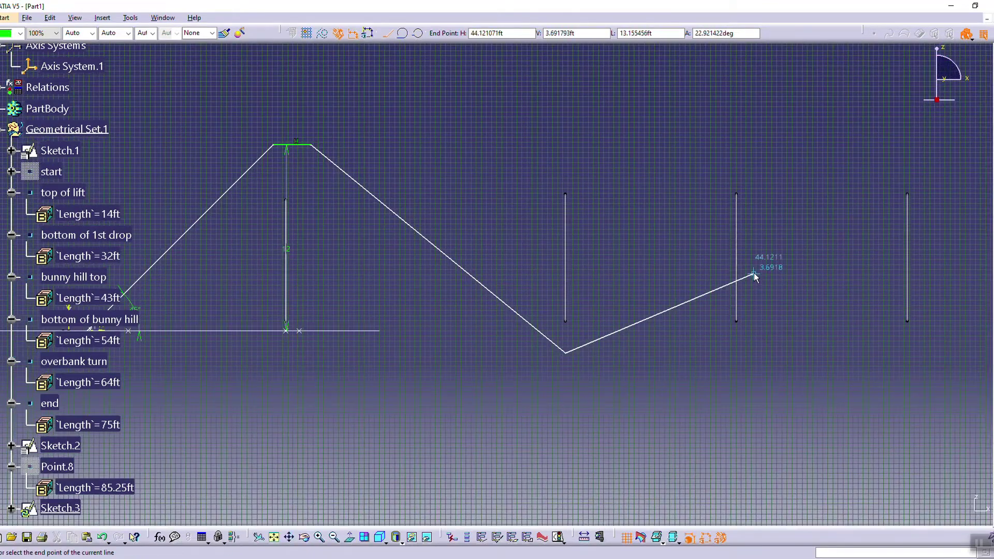
{"action": "left_click", "coordinate": [736, 240]}
{"action": "mouse_move", "coordinate": [825, 309]}
{"action": "middle_mouse_down"}
{"action": "mouse_move", "coordinate": [636, 292]}
{"action": "mouse_move", "coordinate": [610, 305]}
{"action": "middle_mouse_up"}
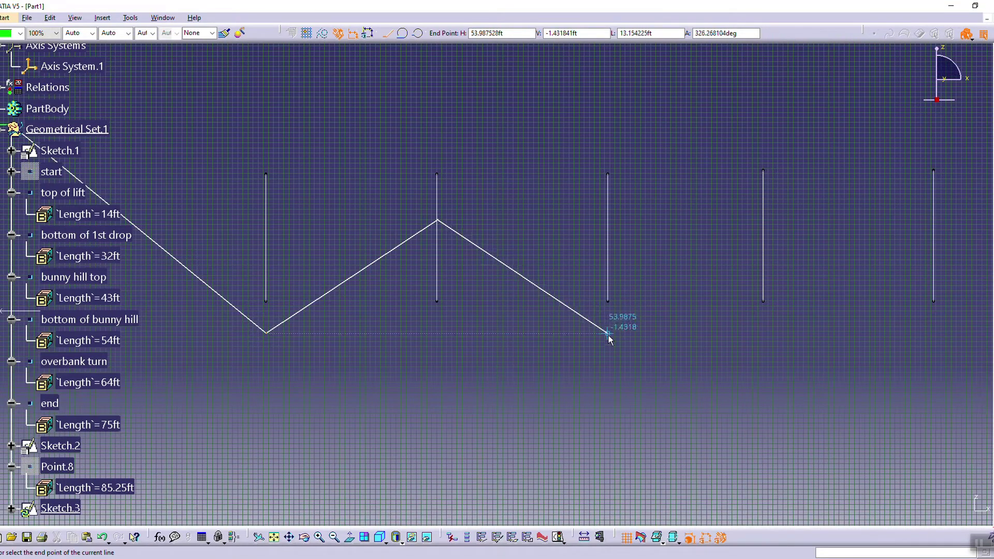
{"action": "left_click", "coordinate": [610, 327]}
Step: Continue the profile up to the overbank turn reference, down to the end reference, and horizontally to the last vertical line
{"action": "middle_click_drag", "start_coordinate": [721, 297], "coordinate": [645, 291]}
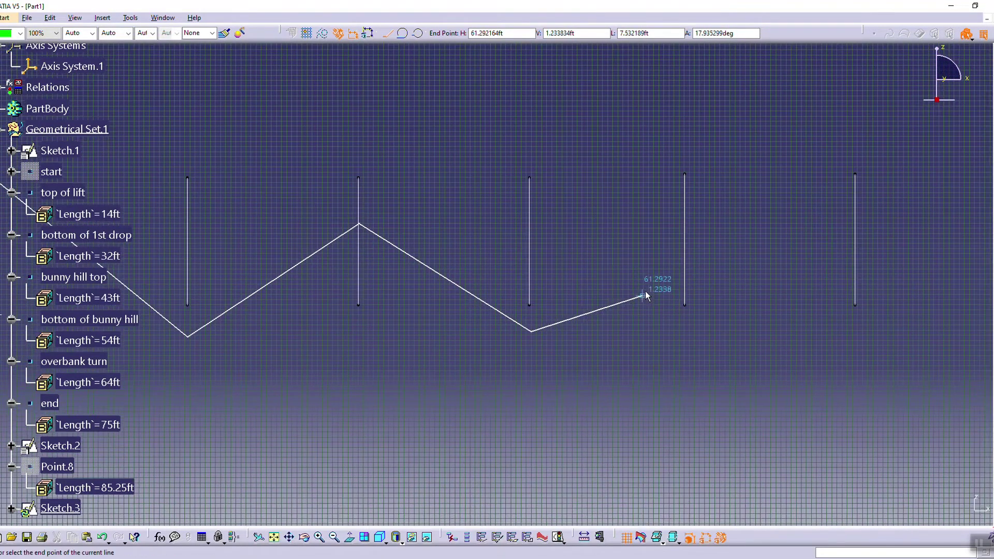
{"action": "left_click", "coordinate": [685, 256]}
{"action": "mouse_move", "coordinate": [839, 316]}
{"action": "middle_mouse_down"}
{"action": "mouse_move", "coordinate": [581, 321]}
{"action": "mouse_move", "coordinate": [559, 289]}
{"action": "middle_mouse_up"}
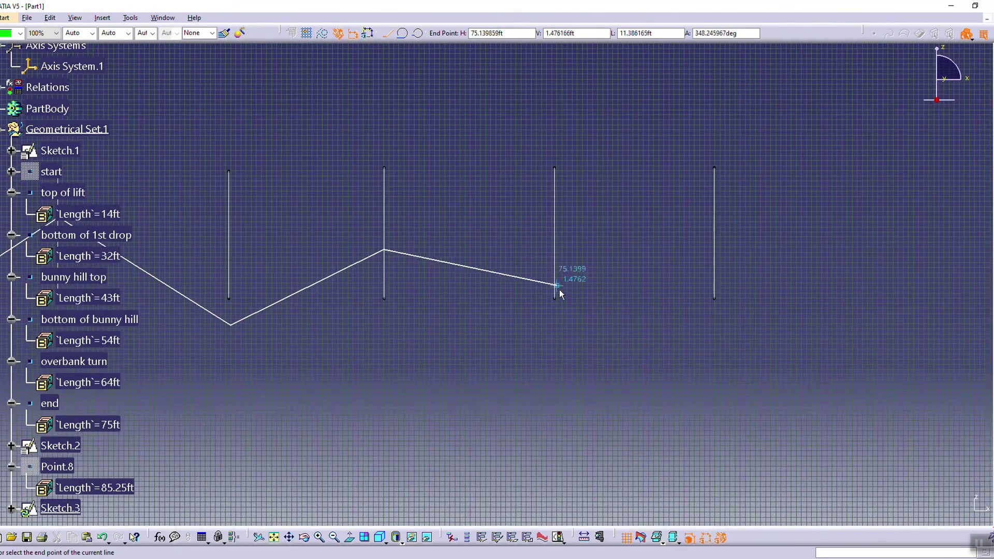
{"action": "left_click", "coordinate": [556, 309]}
{"action": "left_click", "coordinate": [715, 309]}
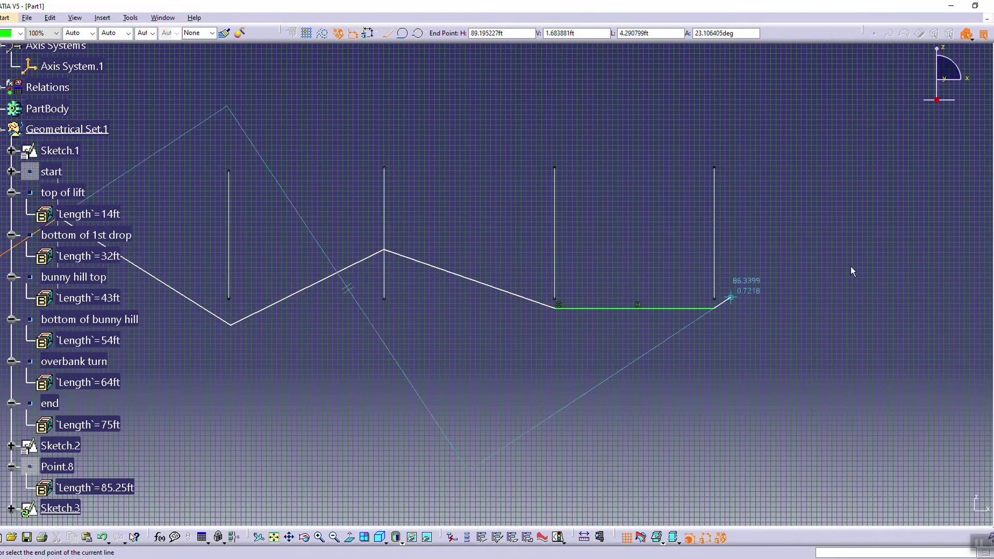
{"action": "key", "text": "Escape"}
Step: Constrain the final horizontal line's endpoint to be coincident with the last vertical reference line
{"action": "left_click", "coordinate": [798, 274]}
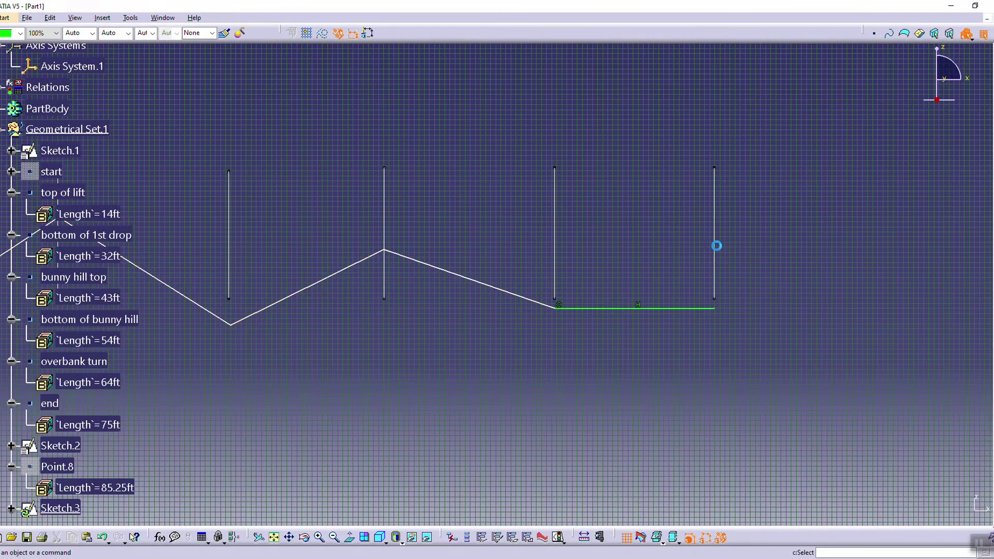
{"action": "left_click", "coordinate": [713, 246]}
{"action": "left_click", "coordinate": [723, 310], "text": "ctrl"}
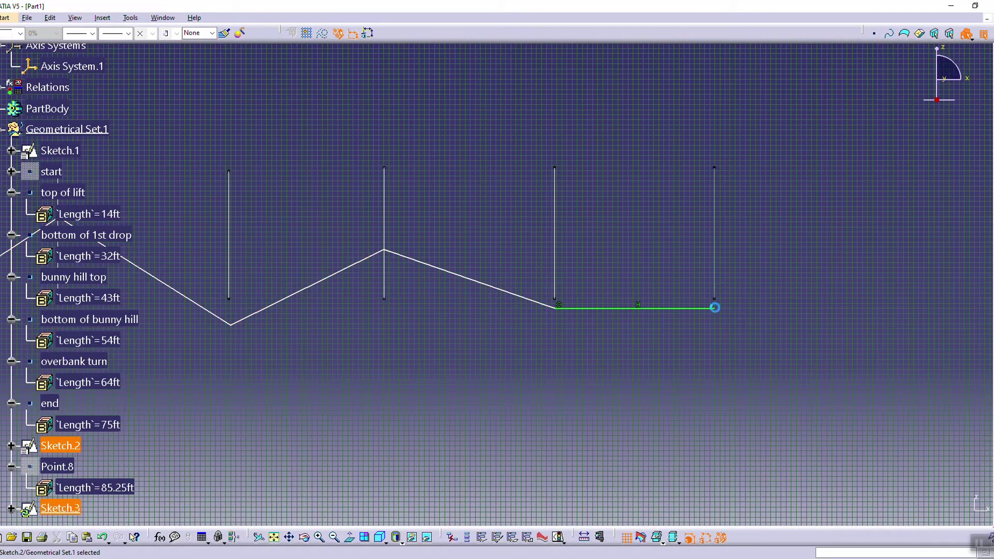
{"action": "left_click", "coordinate": [931, 367]}
{"action": "left_click", "coordinate": [922, 505]}
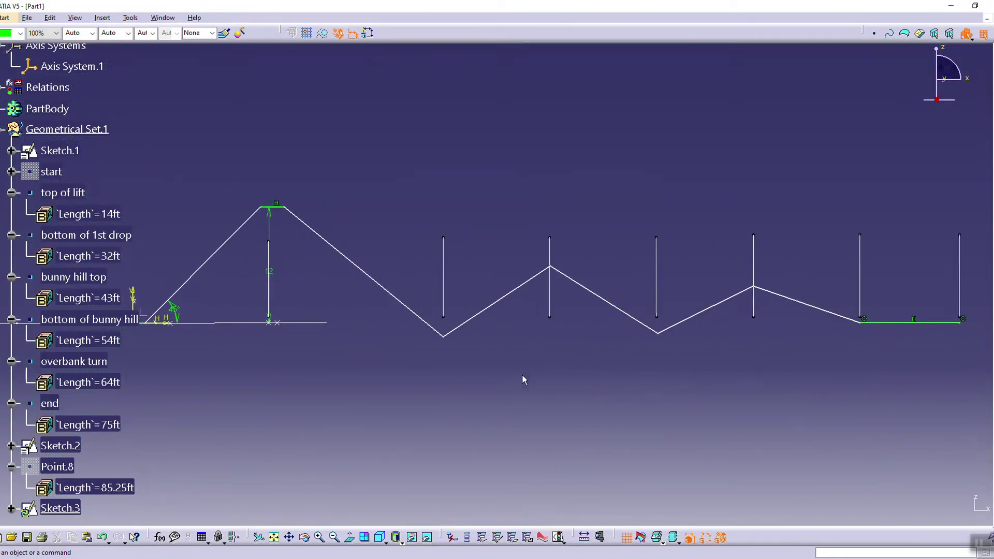
Step: Draw a horizontal construction line from the sketch origin to beyond the last vertical reference line
{"action": "left_click", "coordinate": [322, 32]}
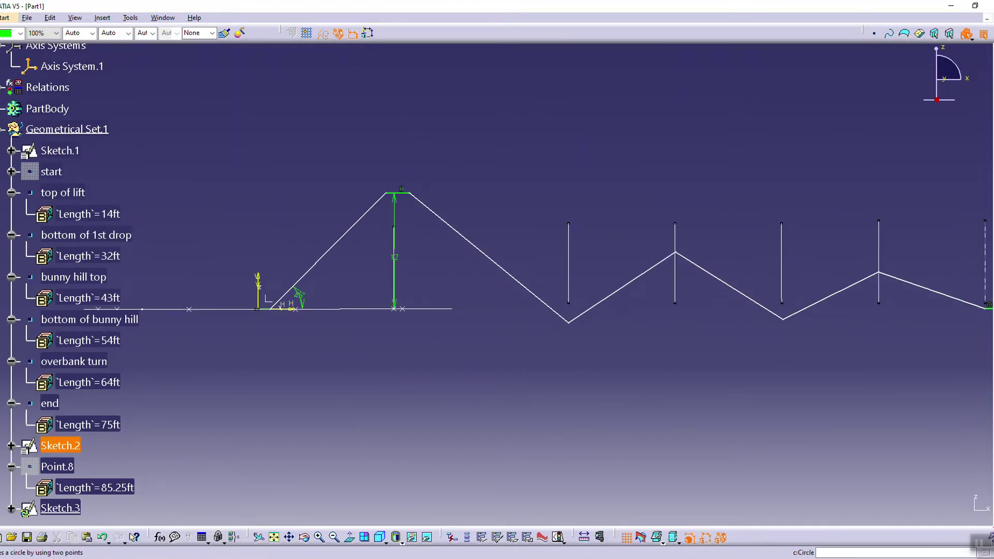
{"action": "left_click", "coordinate": [989, 259]}
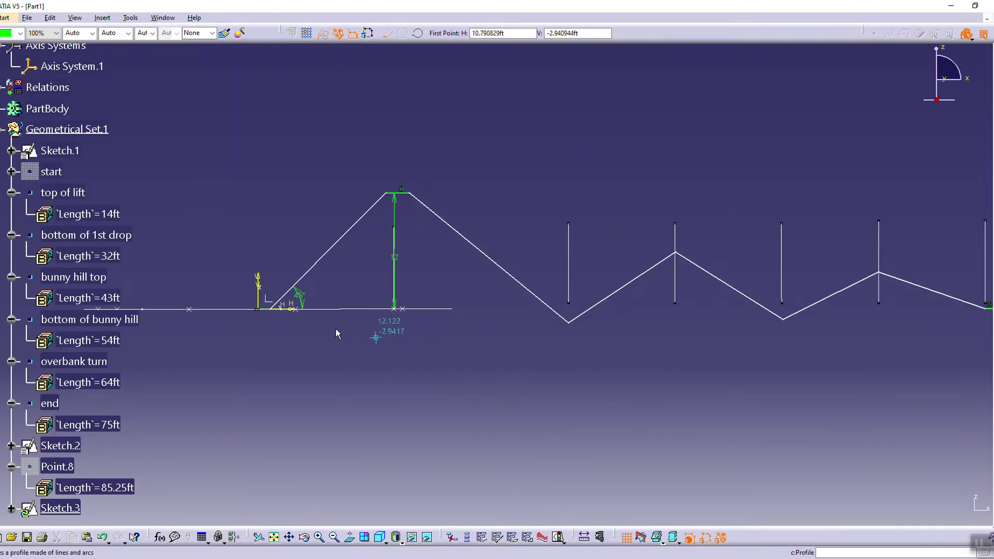
{"action": "left_click", "coordinate": [265, 309]}
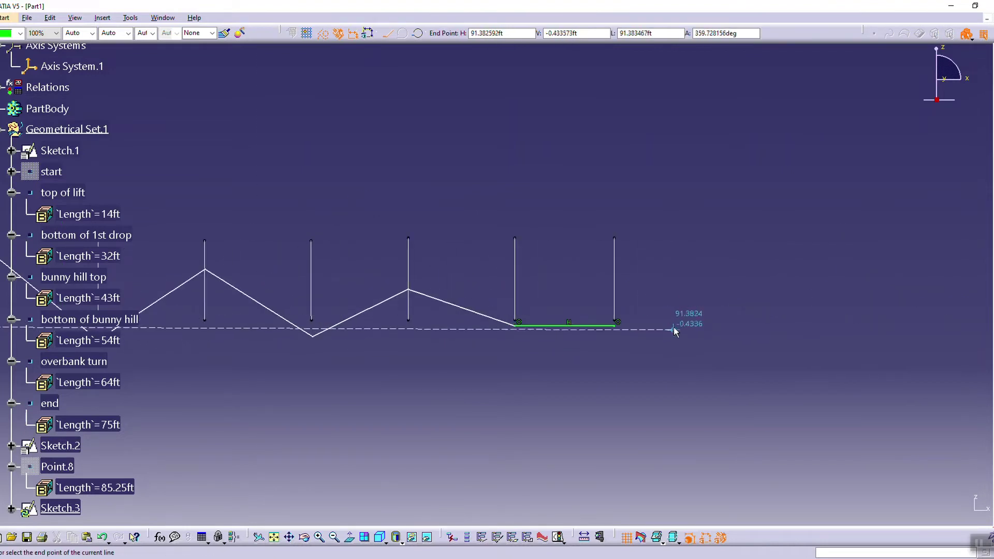
{"action": "left_click", "coordinate": [752, 331]}
{"action": "key", "text": "Escape"}
{"action": "double_click", "coordinate": [546, 347]}
{"action": "middle_click_drag", "start_coordinate": [583, 328], "coordinate": [986, 357]}
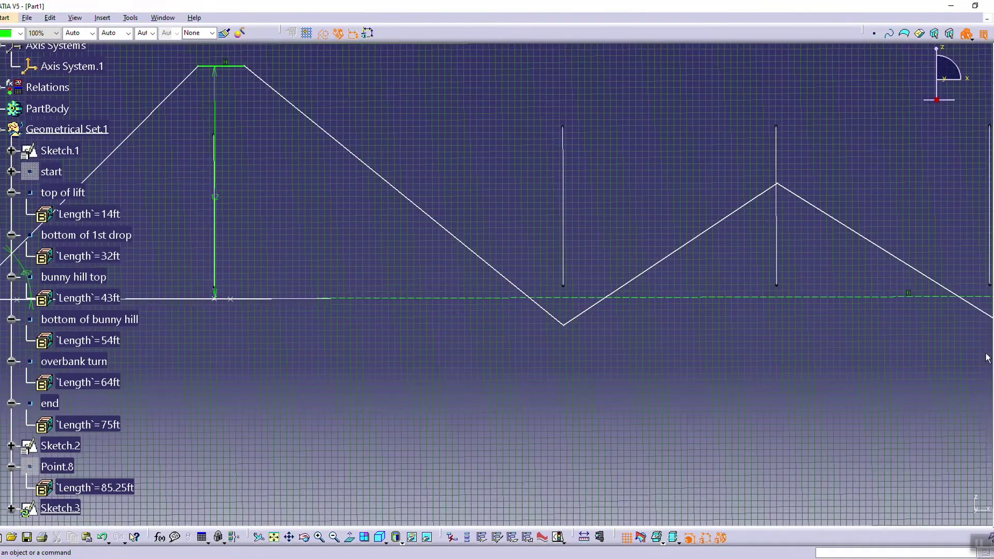
{"action": "left_click", "coordinate": [591, 310]}
{"action": "left_click", "coordinate": [555, 317]}
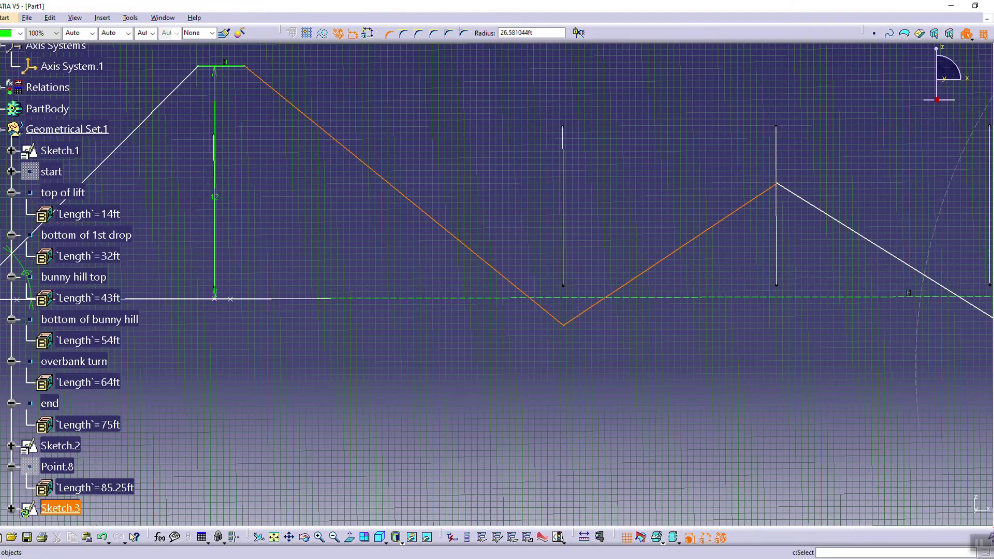
{"action": "left_click", "coordinate": [884, 190]}
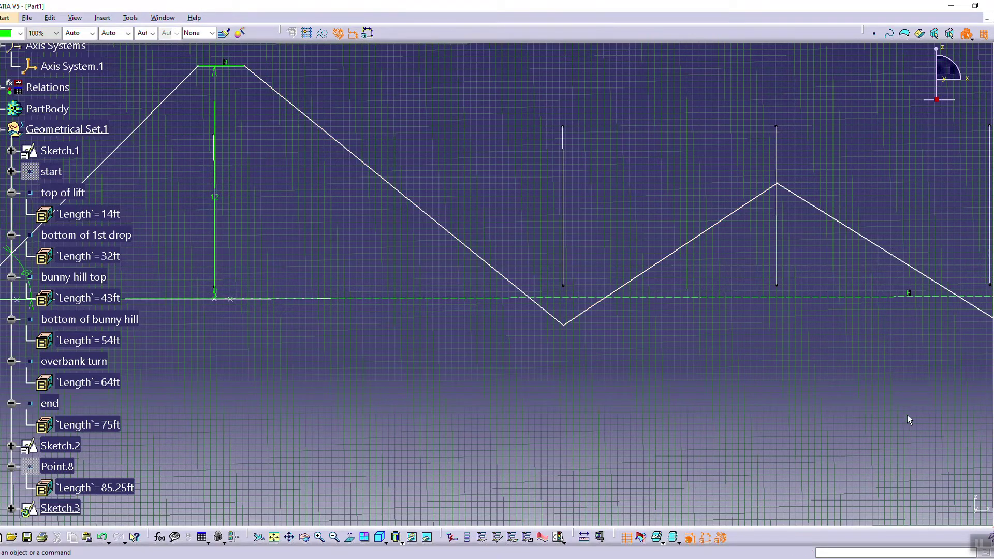
Step: Round the valley between the first drop and the bunny hill climb with a corner, and set its radius to 8 ft
{"action": "left_click", "coordinate": [628, 283]}
{"action": "left_click", "coordinate": [518, 287]}
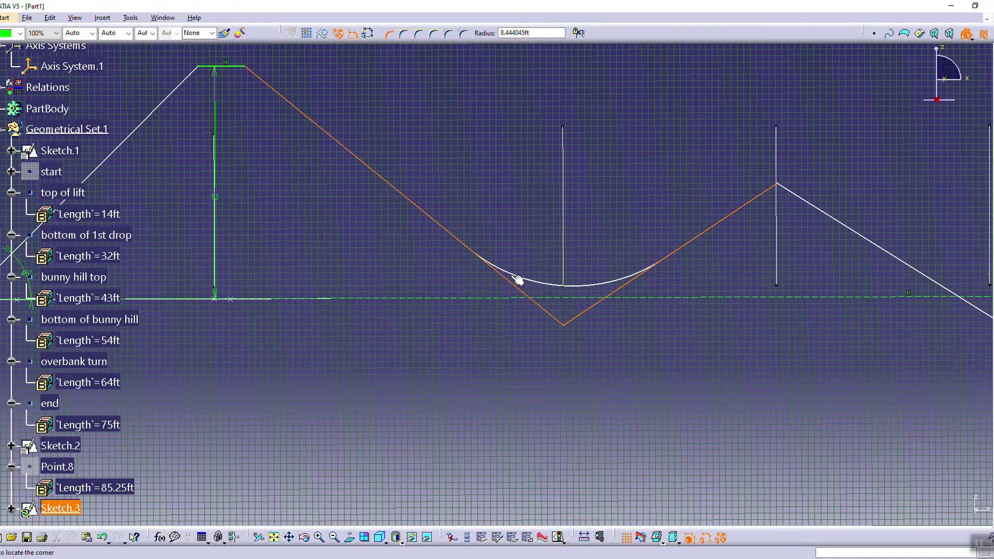
{"action": "left_click", "coordinate": [520, 281]}
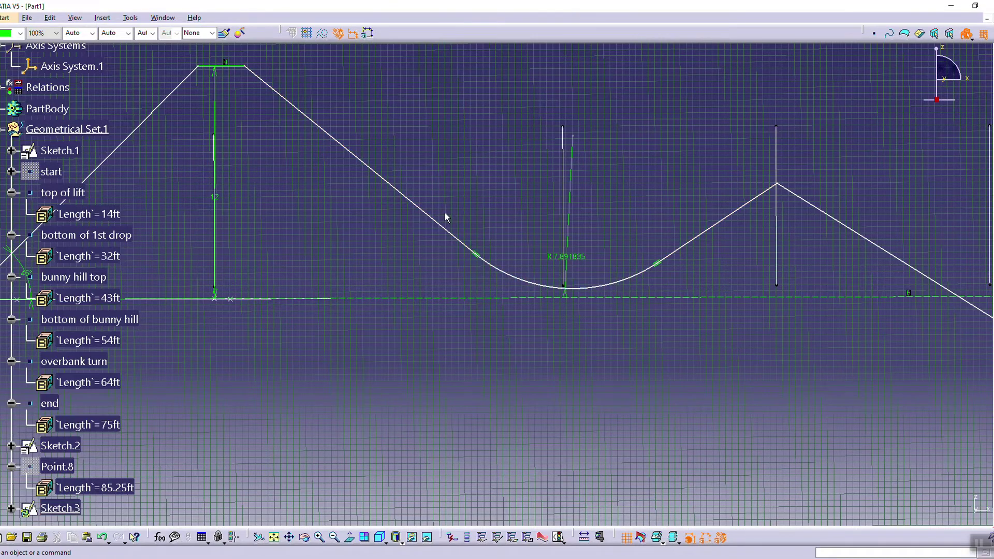
{"action": "middle_click_drag", "start_coordinate": [399, 357], "coordinate": [605, 444]}
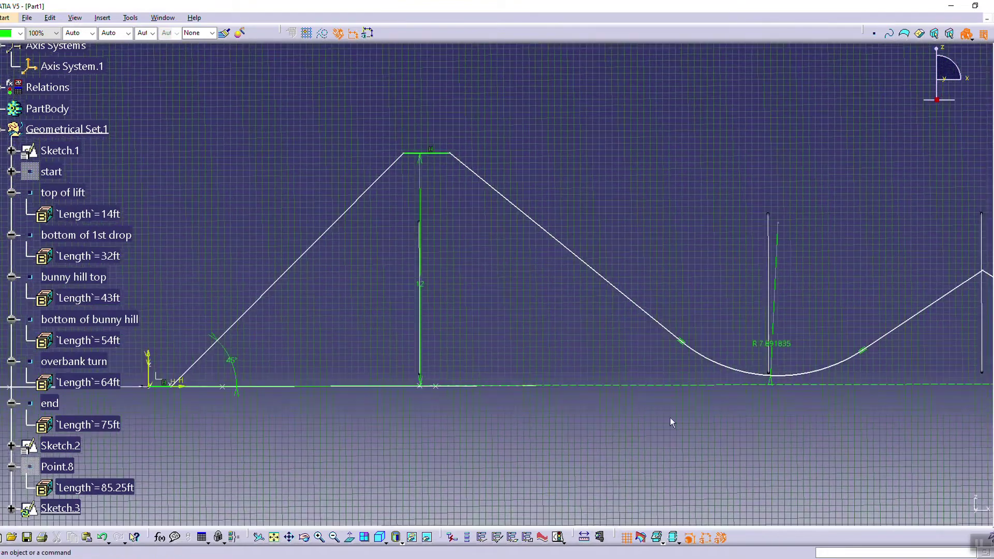
{"action": "double_click", "coordinate": [770, 344]}
{"action": "type", "text": "8"}
{"action": "key", "text": "Return"}
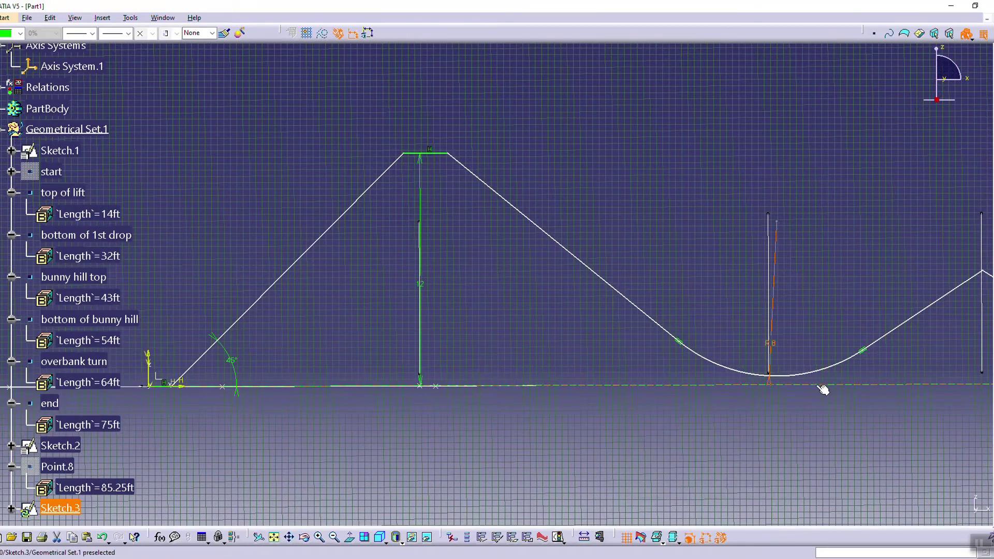
Step: Round both ends of the lift hill's flat top with corners, about 1.74 ft on the lift side and 2.08 ft on the drop side
{"action": "mouse_move", "coordinate": [667, 256]}
{"action": "middle_mouse_down"}
{"action": "mouse_move", "coordinate": [696, 261]}
{"action": "mouse_move", "coordinate": [631, 174]}
{"action": "mouse_move", "coordinate": [684, 278]}
{"action": "middle_mouse_up"}
{"action": "left_click", "coordinate": [557, 537]}
{"action": "left_click", "coordinate": [560, 210]}
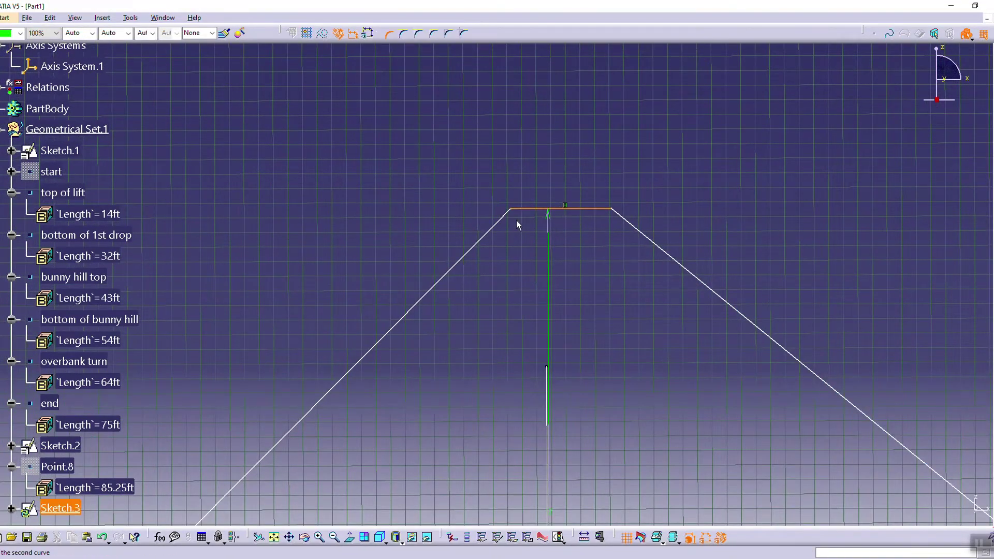
{"action": "left_click", "coordinate": [498, 222]}
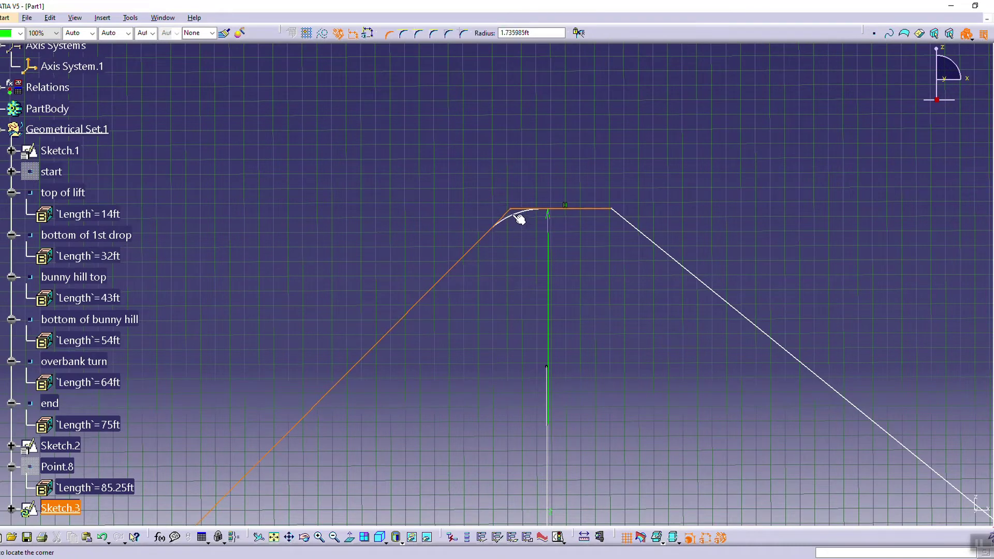
{"action": "left_click", "coordinate": [516, 217]}
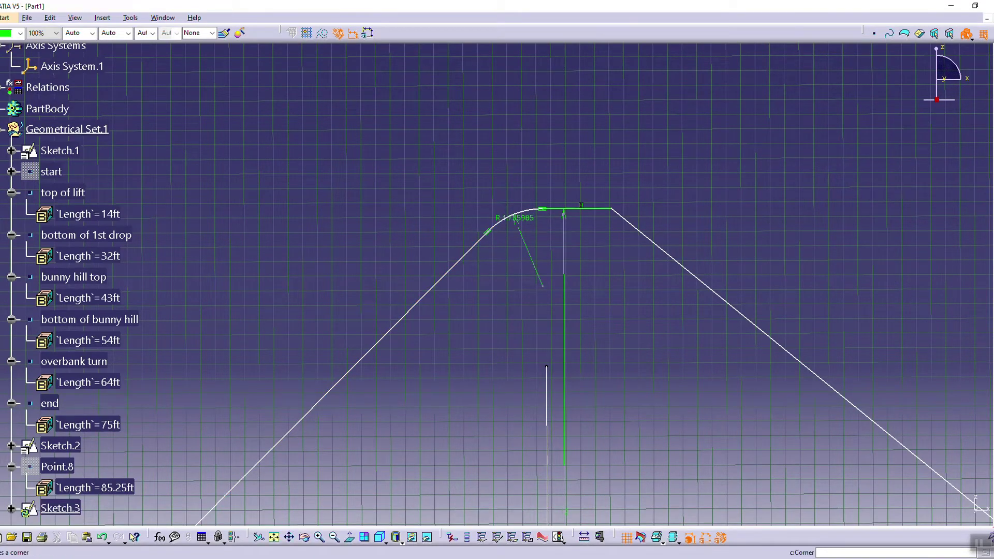
{"action": "left_click", "coordinate": [557, 537]}
{"action": "left_click", "coordinate": [590, 209]}
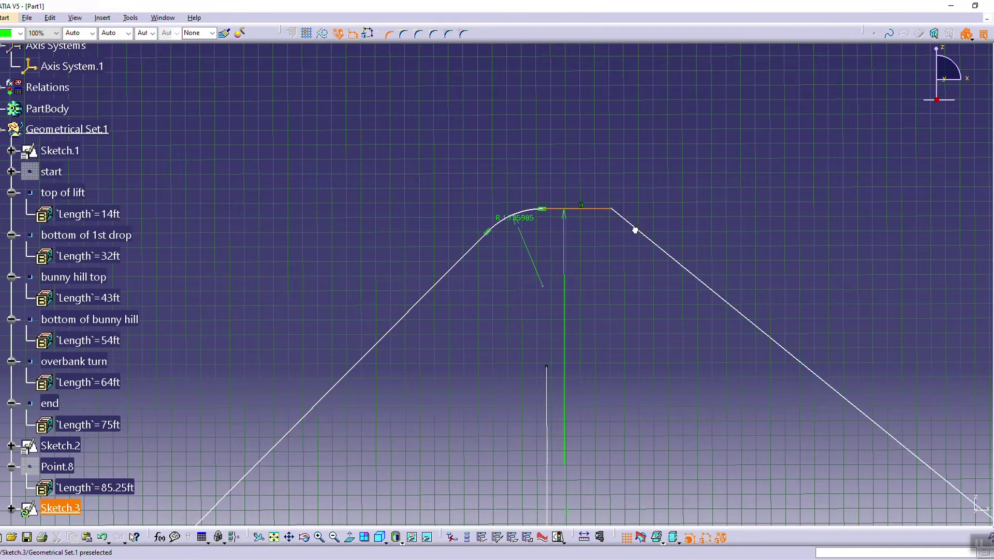
{"action": "left_click", "coordinate": [641, 234]}
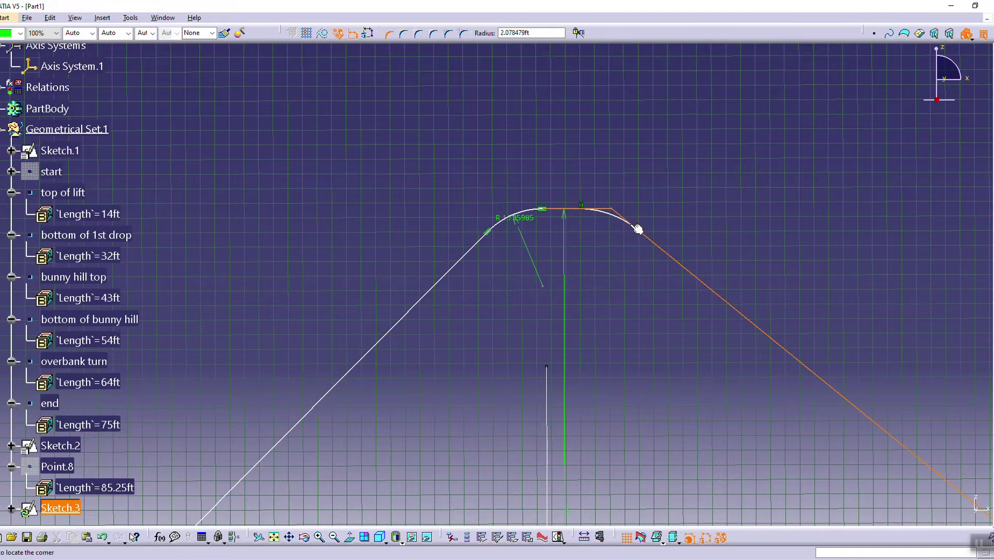
{"action": "left_click", "coordinate": [628, 224]}
Step: Set the hilltop corner radii to 2 ft on the lift side and 3 ft on the first drop side
{"action": "mouse_move", "coordinate": [614, 269]}
{"action": "middle_mouse_down", "text": "ctrl"}
{"action": "mouse_move", "coordinate": [544, 395]}
{"action": "mouse_move", "coordinate": [627, 321]}
{"action": "middle_mouse_up", "text": "ctrl"}
{"action": "double_click", "coordinate": [474, 176]}
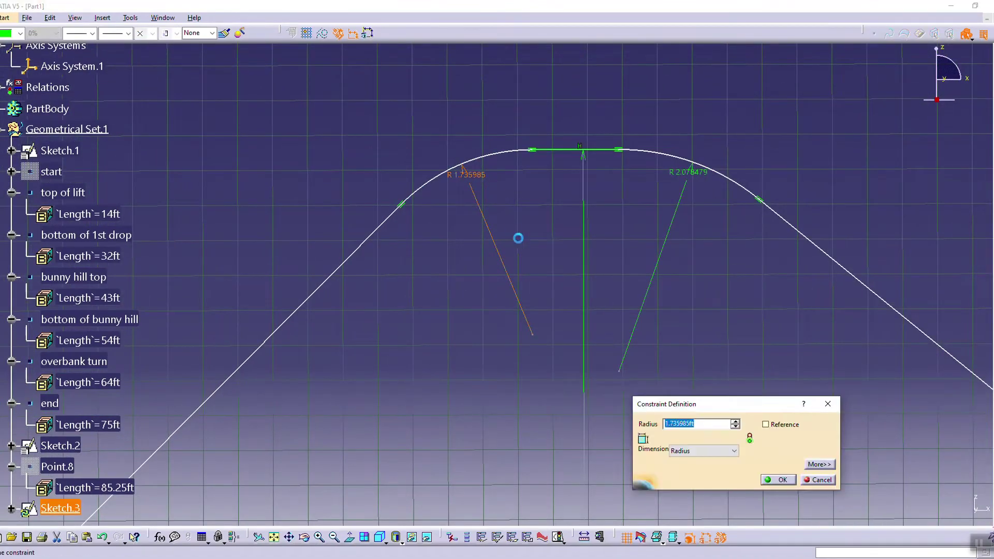
{"action": "type", "text": "2"}
{"action": "key", "text": "Return"}
{"action": "double_click", "coordinate": [678, 173]}
{"action": "type", "text": "3"}
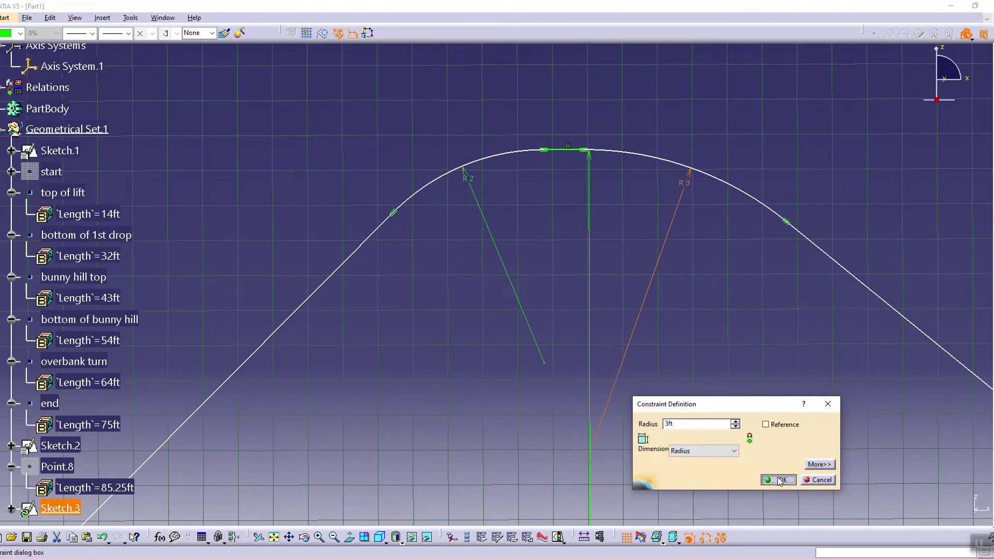
{"action": "left_click", "coordinate": [779, 480]}
Step: Try a 3 ft radius on the lift-side hilltop corner and undo the change
{"action": "double_click", "coordinate": [473, 185]}
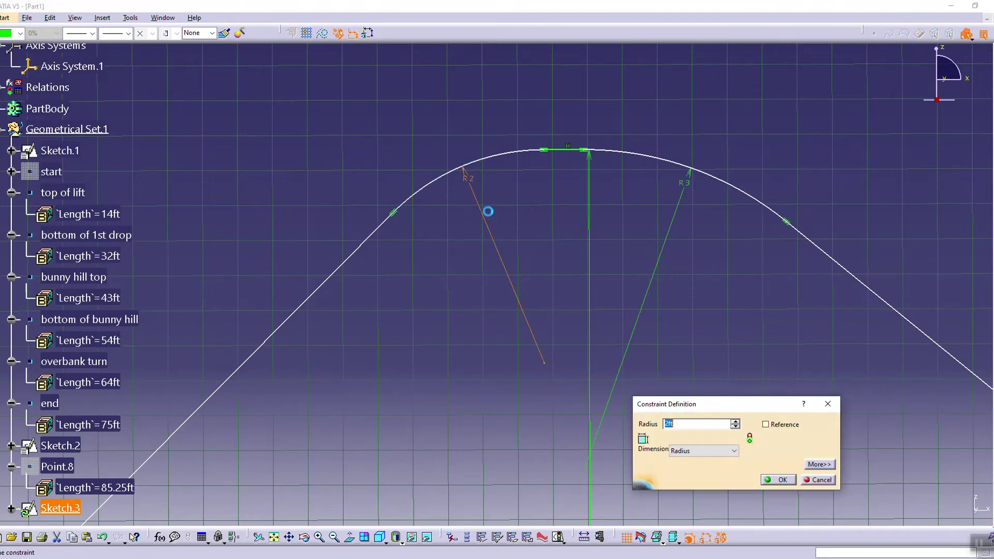
{"action": "left_click", "coordinate": [776, 480]}
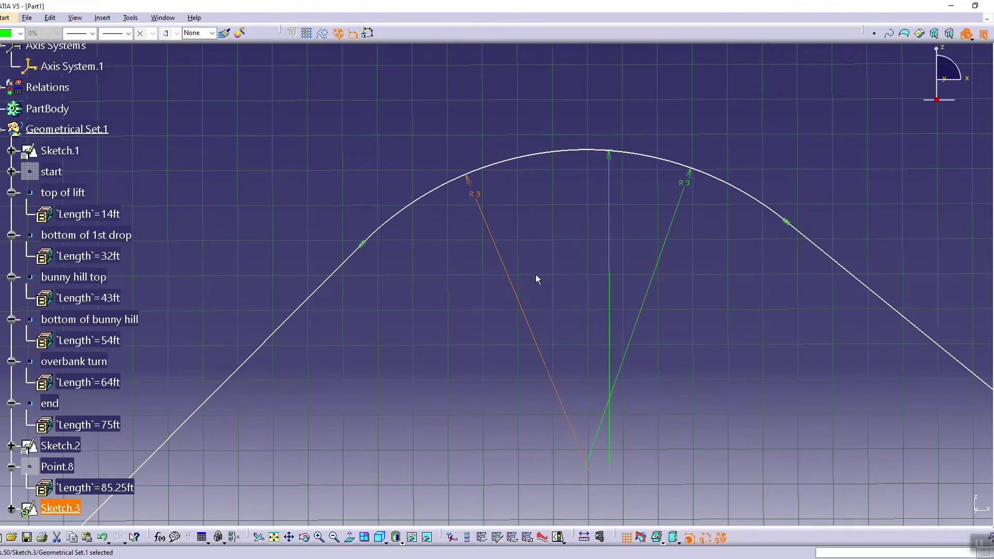
{"action": "left_click", "coordinate": [103, 537]}
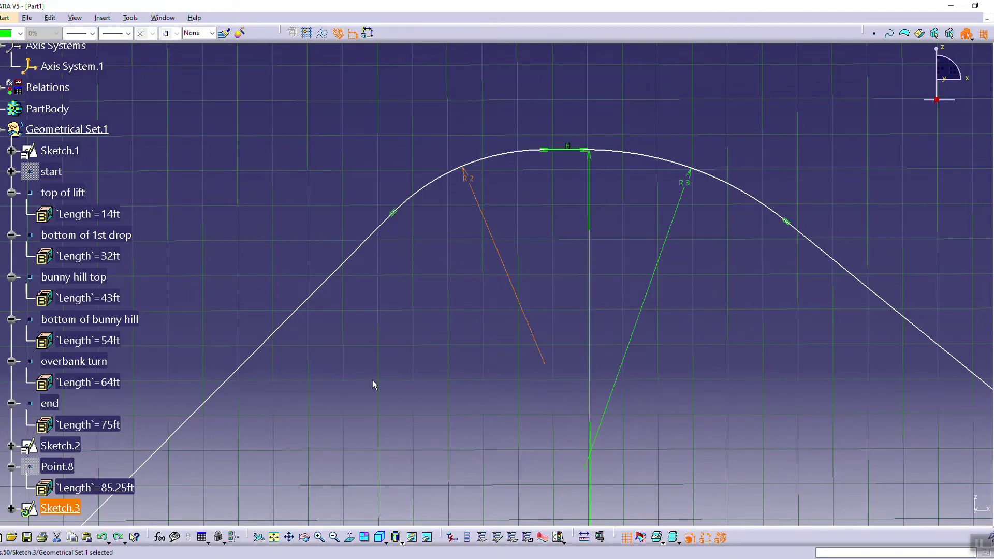
Step: Round the transition between the starting horizontal line and the 45° lift line with a corner
{"action": "mouse_move", "coordinate": [429, 280]}
{"action": "middle_mouse_down"}
{"action": "mouse_move", "coordinate": [436, 304]}
{"action": "mouse_move", "coordinate": [464, 291]}
{"action": "middle_mouse_up"}
{"action": "middle_click_drag", "start_coordinate": [627, 402], "coordinate": [729, 181]}
{"action": "mouse_move", "coordinate": [187, 490]}
{"action": "middle_mouse_down"}
{"action": "mouse_move", "coordinate": [496, 375]}
{"action": "mouse_move", "coordinate": [539, 299]}
{"action": "middle_mouse_up"}
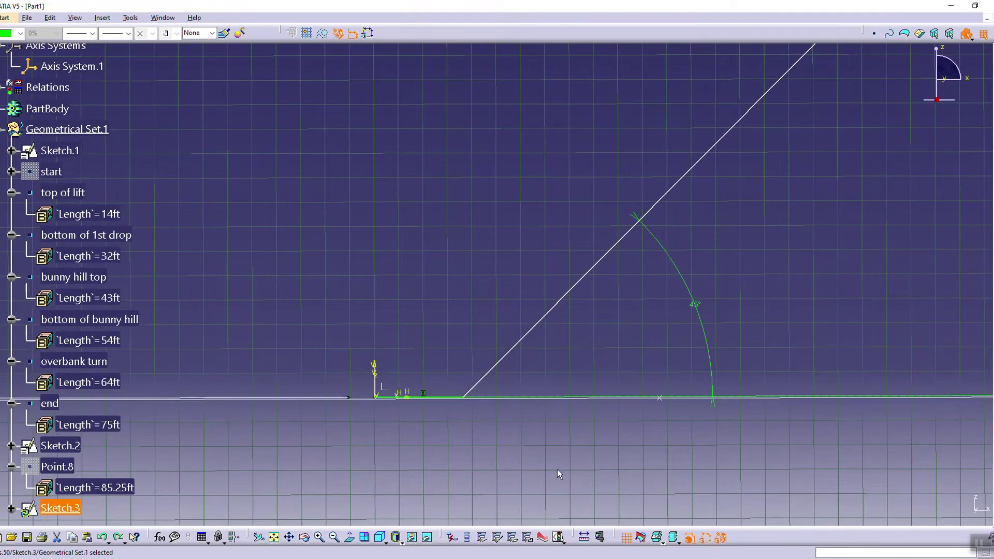
{"action": "left_click", "coordinate": [993, 352]}
{"action": "left_click", "coordinate": [459, 398]}
{"action": "left_click", "coordinate": [471, 391]}
{"action": "left_click", "coordinate": [465, 391]}
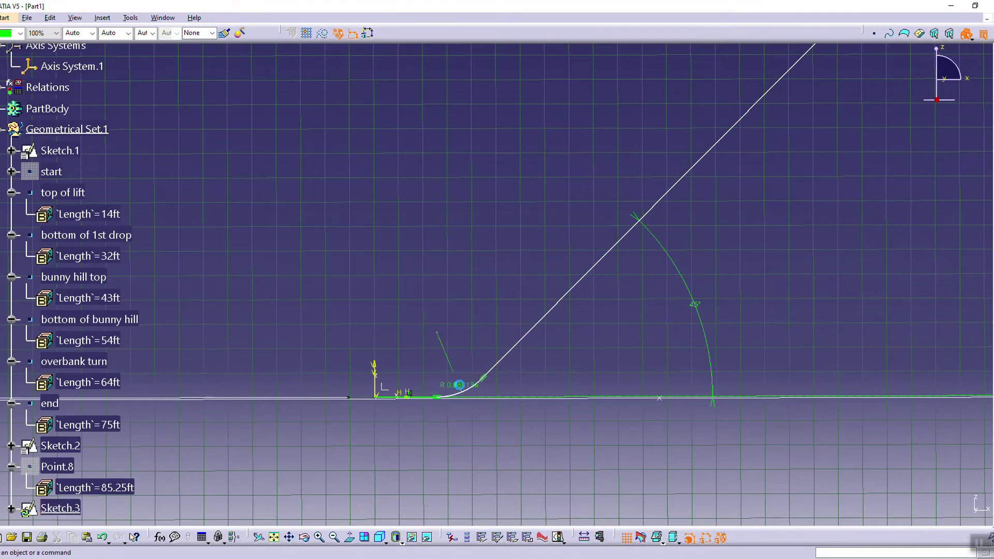
Step: Set the radius of the corner at the base of the lift to 2 ft
{"action": "double_click", "coordinate": [459, 384]}
{"action": "left_click", "coordinate": [776, 481]}
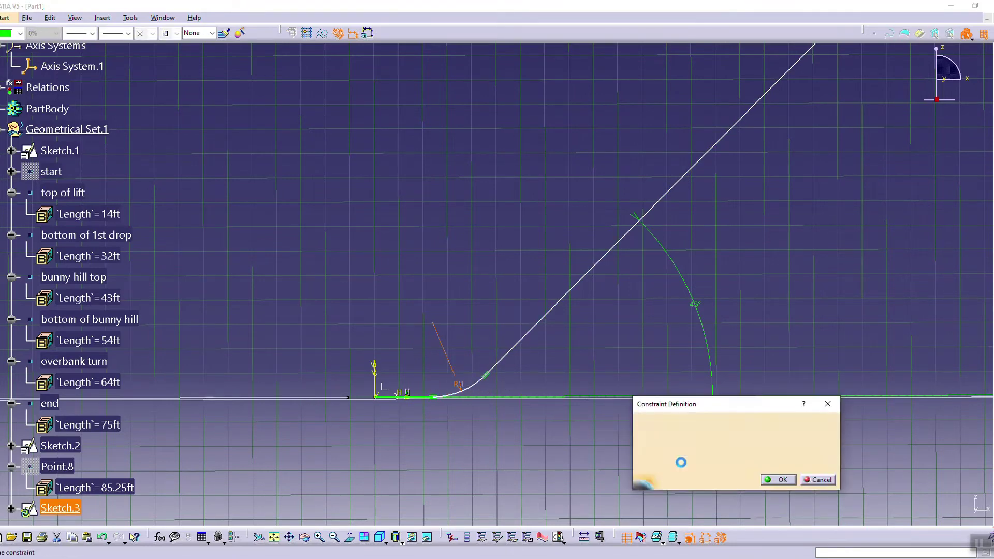
{"action": "type", "text": "2"}
{"action": "left_click", "coordinate": [772, 479]}
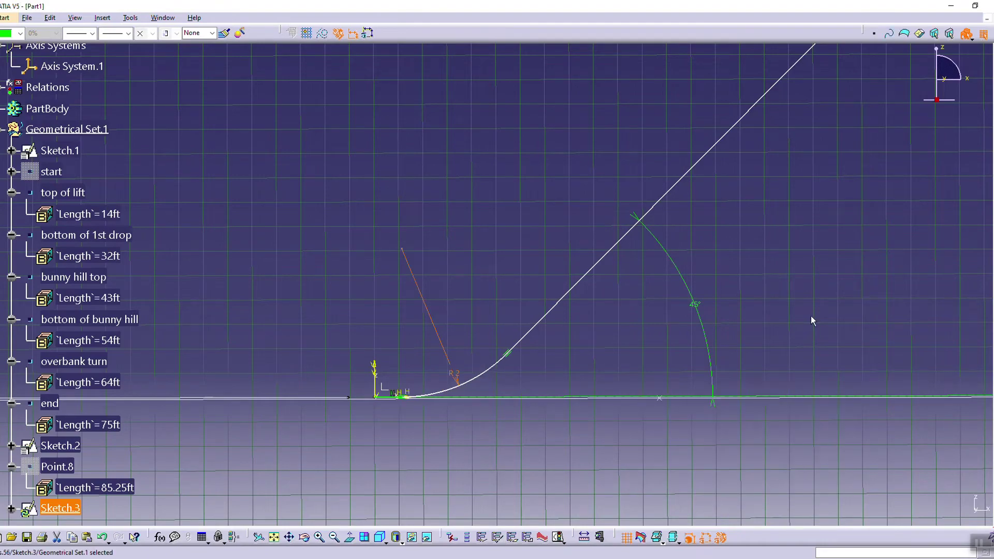
Step: Round the peak at the bunny hill top reference line with a corner of about 3.7 ft radius
{"action": "mouse_move", "coordinate": [552, 440]}
{"action": "middle_mouse_down"}
{"action": "mouse_move", "coordinate": [623, 402]}
{"action": "mouse_move", "coordinate": [604, 324]}
{"action": "mouse_move", "coordinate": [594, 453]}
{"action": "middle_mouse_up"}
{"action": "mouse_move", "coordinate": [671, 336]}
{"action": "middle_mouse_down"}
{"action": "mouse_move", "coordinate": [627, 359]}
{"action": "mouse_move", "coordinate": [601, 440]}
{"action": "mouse_move", "coordinate": [606, 486]}
{"action": "middle_mouse_up"}
{"action": "middle_click_drag", "start_coordinate": [837, 386], "coordinate": [453, 374]}
{"action": "mouse_move", "coordinate": [770, 387]}
{"action": "middle_mouse_down"}
{"action": "mouse_move", "coordinate": [464, 413]}
{"action": "mouse_move", "coordinate": [551, 399]}
{"action": "middle_mouse_up"}
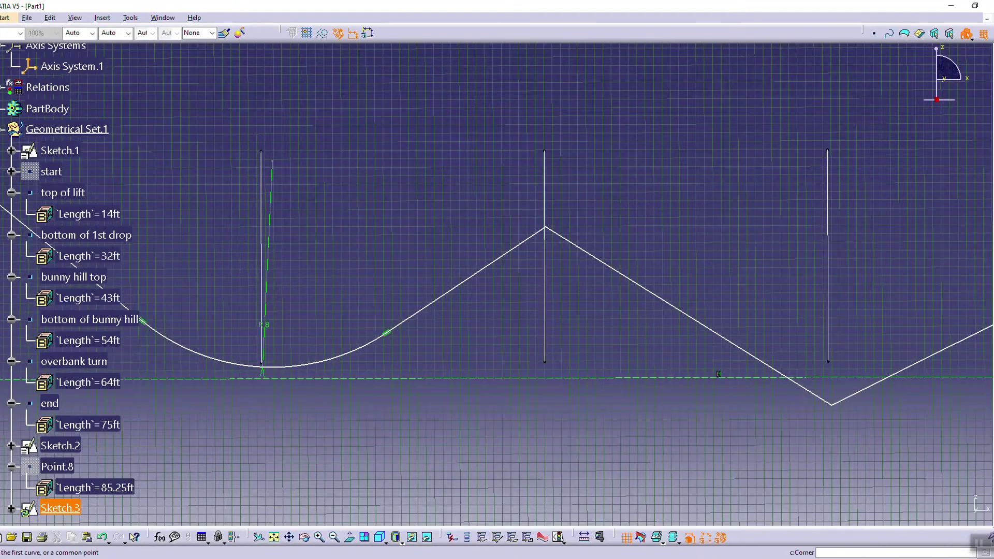
{"action": "left_click", "coordinate": [523, 242]}
{"action": "left_click", "coordinate": [563, 244]}
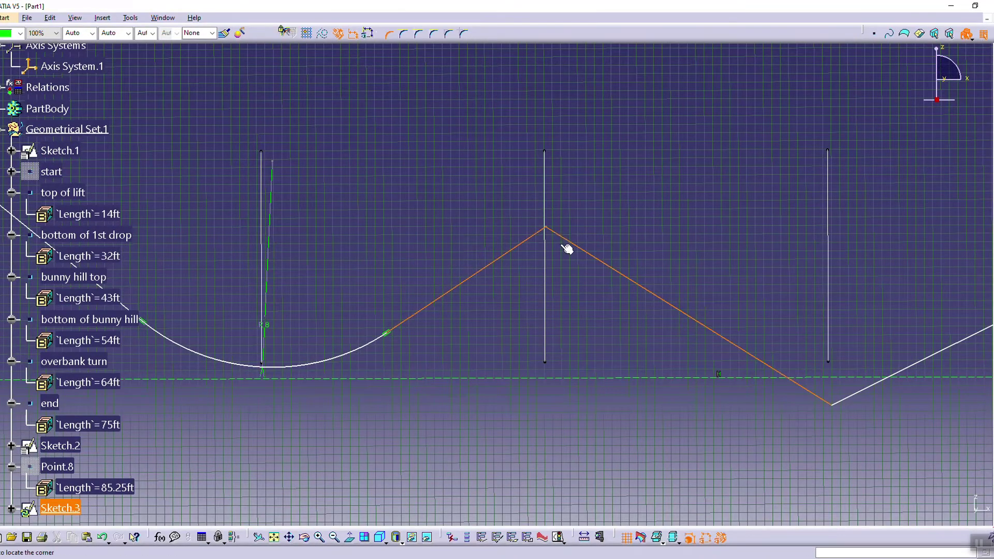
{"action": "left_click", "coordinate": [562, 250]}
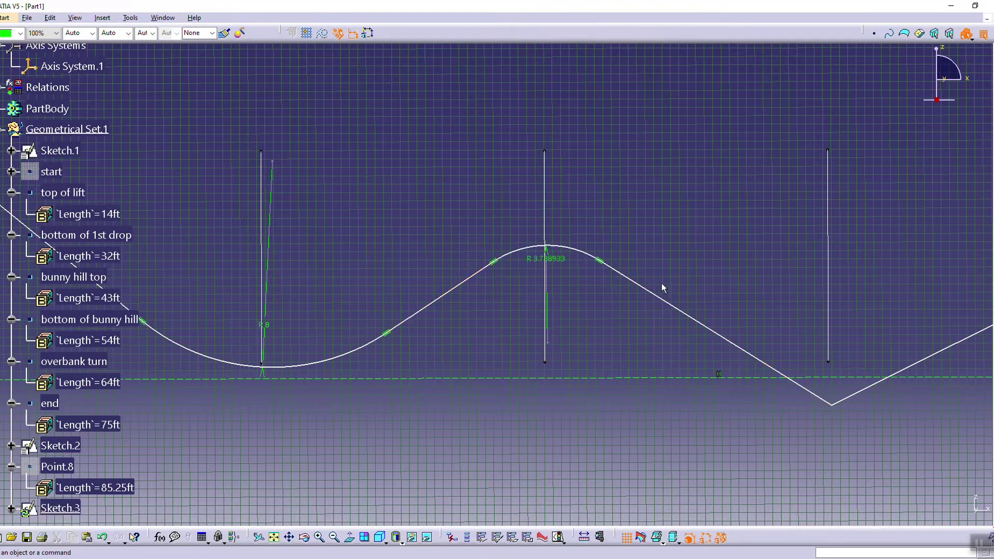
Step: Round the valley at the bottom of bunny hill reference line with a corner of about 8.86 ft radius
{"action": "middle_click_drag", "start_coordinate": [722, 249], "coordinate": [422, 209]}
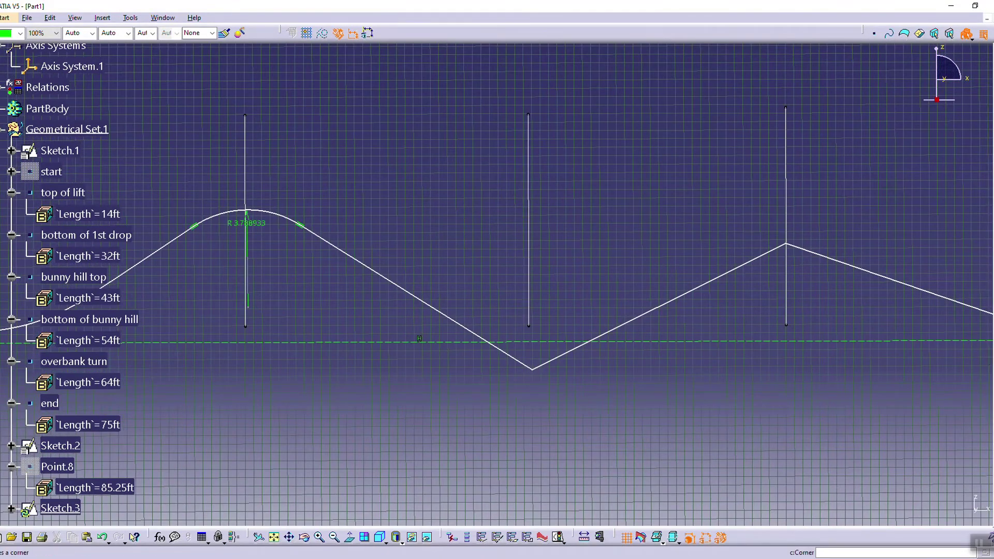
{"action": "left_click", "coordinate": [476, 336]}
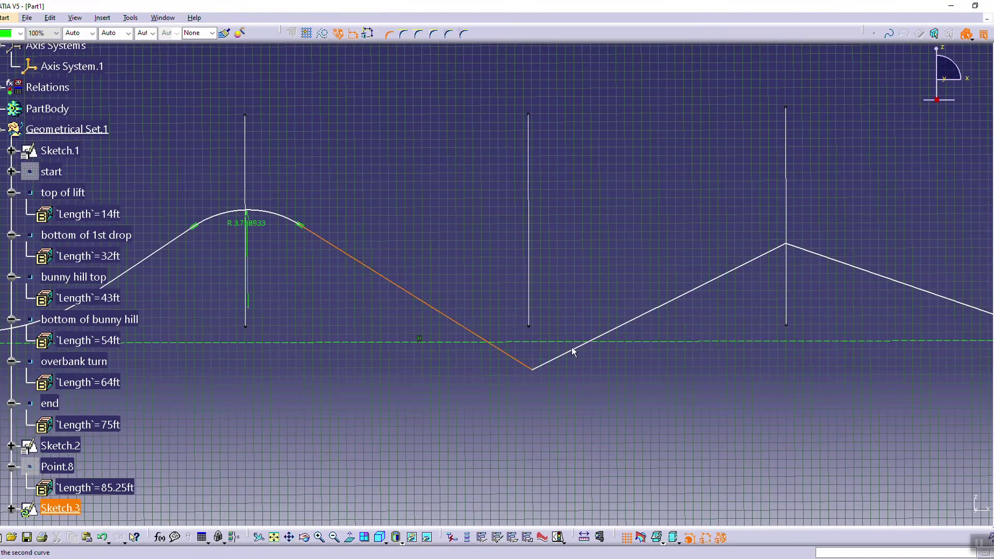
{"action": "left_click", "coordinate": [598, 340]}
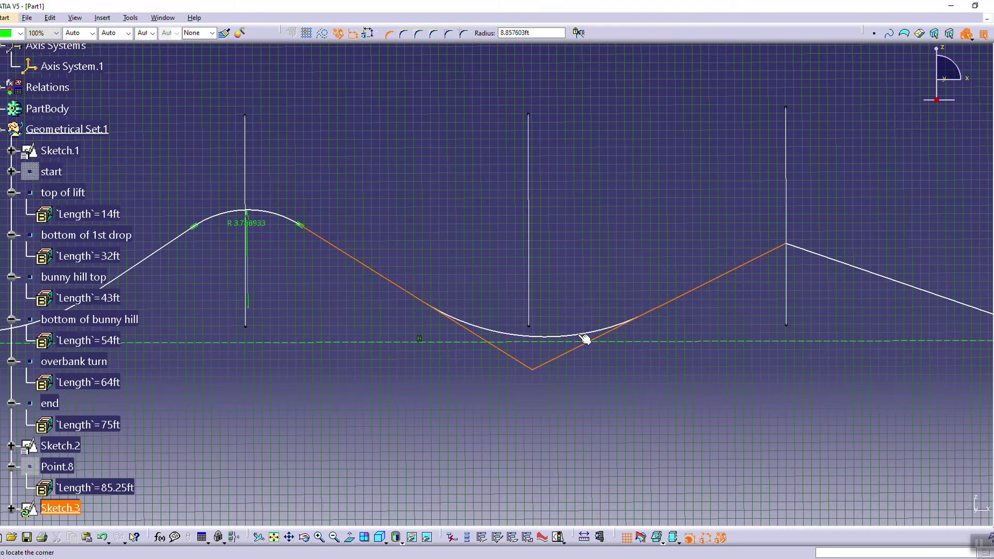
{"action": "left_click", "coordinate": [584, 336]}
Step: Round the peak at the overbank turn reference line with a corner of about 2.5 ft radius
{"action": "middle_click_drag", "start_coordinate": [882, 389], "coordinate": [766, 396]}
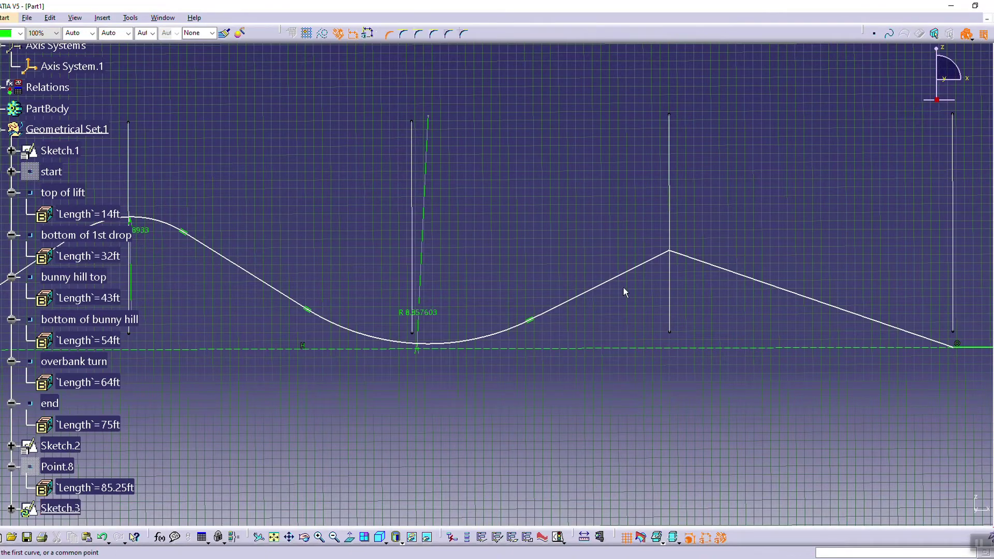
{"action": "left_click", "coordinate": [648, 261]}
{"action": "left_click", "coordinate": [681, 256]}
{"action": "left_click", "coordinate": [684, 261]}
Step: Round the transition from the final descent to the horizontal end line with a corner of about 15 ft radius
{"action": "middle_click_drag", "start_coordinate": [685, 260], "coordinate": [352, 290]}
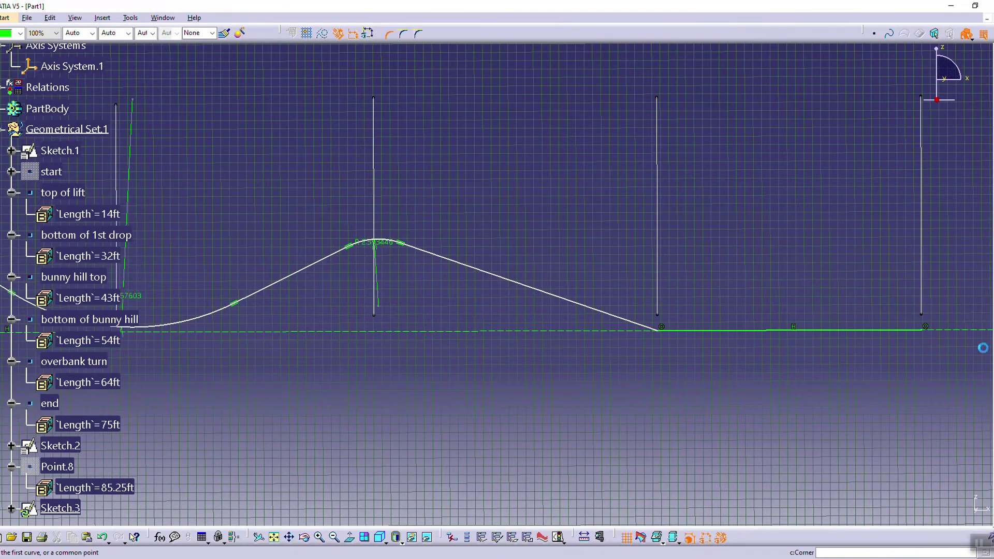
{"action": "left_click", "coordinate": [667, 330]}
{"action": "left_click", "coordinate": [653, 325]}
{"action": "left_click", "coordinate": [656, 327]}
Step: Exit the elevation profile sketch and hide Sketch.2, which holds the vertical reference lines
{"action": "mouse_move", "coordinate": [656, 327]}
{"action": "middle_mouse_down"}
{"action": "mouse_move", "coordinate": [646, 299]}
{"action": "mouse_move", "coordinate": [573, 392]}
{"action": "mouse_move", "coordinate": [669, 393]}
{"action": "mouse_move", "coordinate": [647, 371]}
{"action": "middle_mouse_up"}
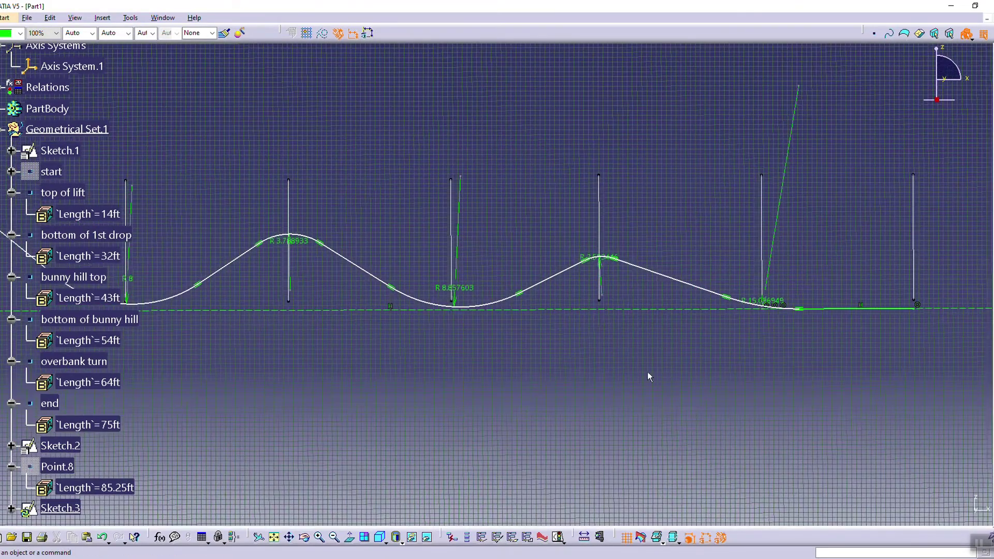
{"action": "left_click", "coordinate": [599, 312]}
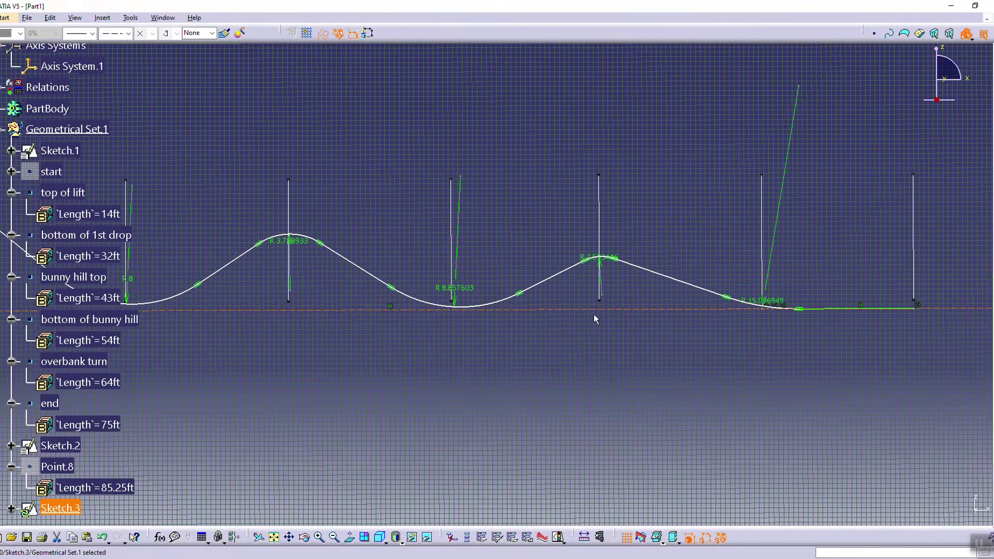
{"action": "middle_click_drag", "start_coordinate": [637, 321], "coordinate": [644, 395]}
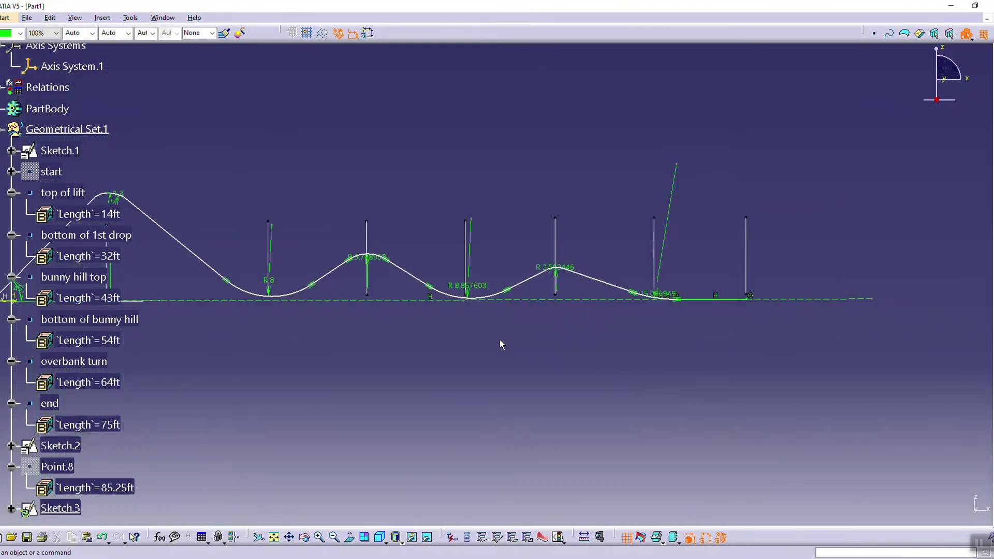
{"action": "middle_click_drag", "start_coordinate": [513, 333], "coordinate": [627, 339]}
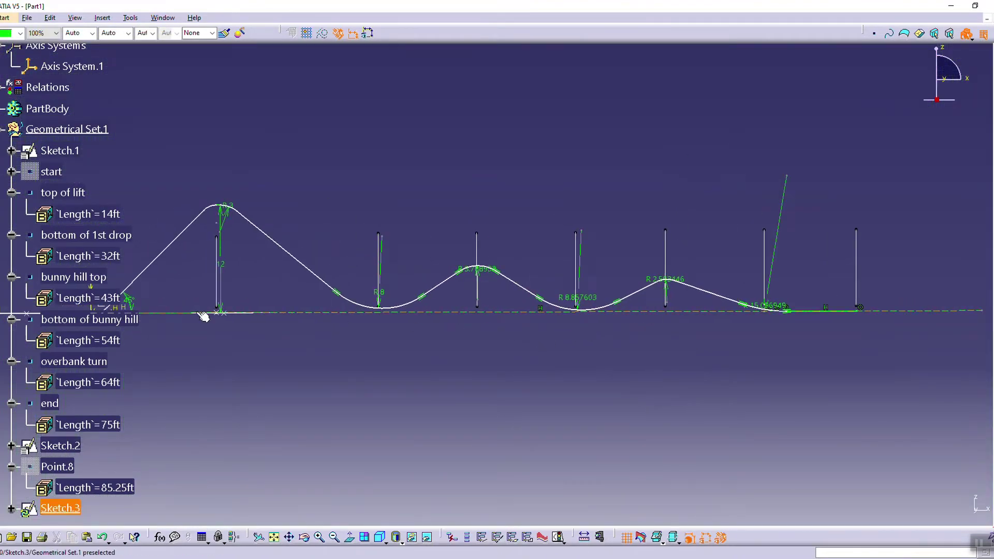
{"action": "double_click", "coordinate": [684, 159]}
{"action": "middle_click_drag", "start_coordinate": [523, 403], "coordinate": [654, 383]}
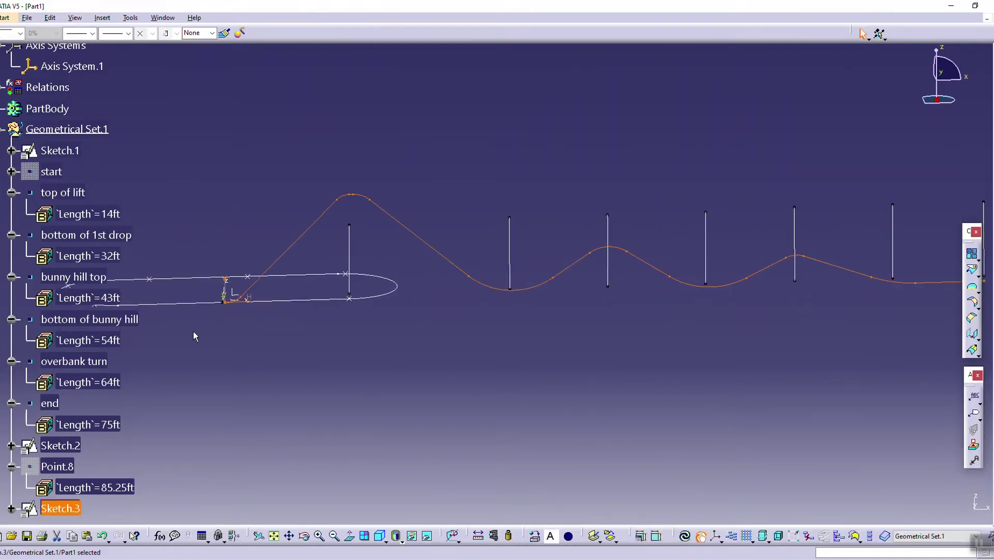
{"action": "right_click", "coordinate": [57, 445]}
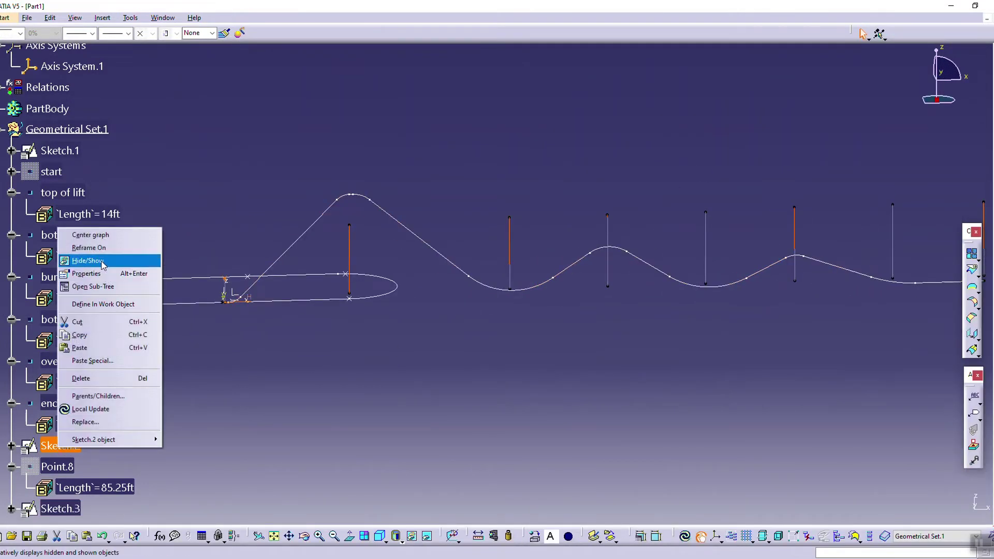
{"action": "left_click", "coordinate": [88, 260]}
{"action": "middle_click_drag", "start_coordinate": [440, 339], "coordinate": [548, 341]}
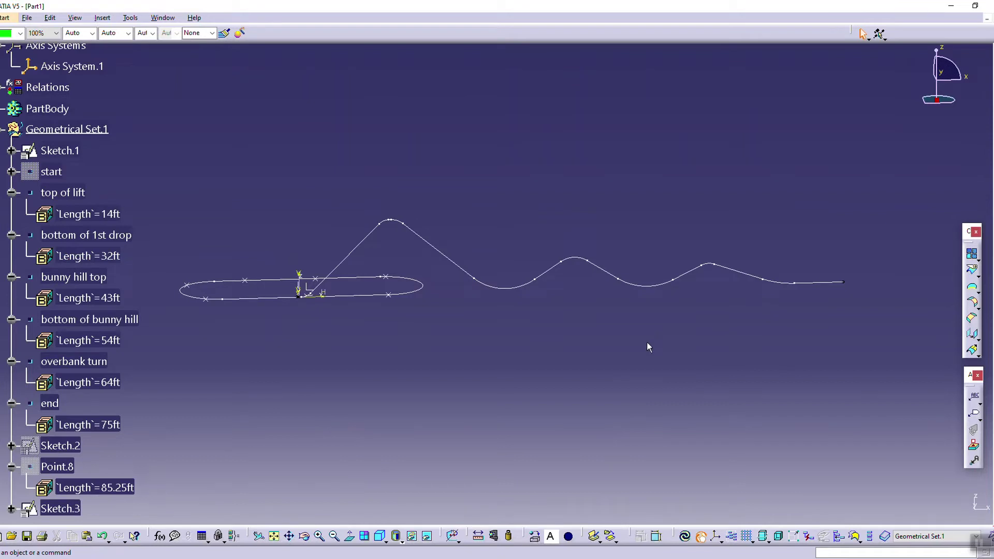
{"action": "middle_click_drag", "start_coordinate": [481, 341], "coordinate": [534, 354]}
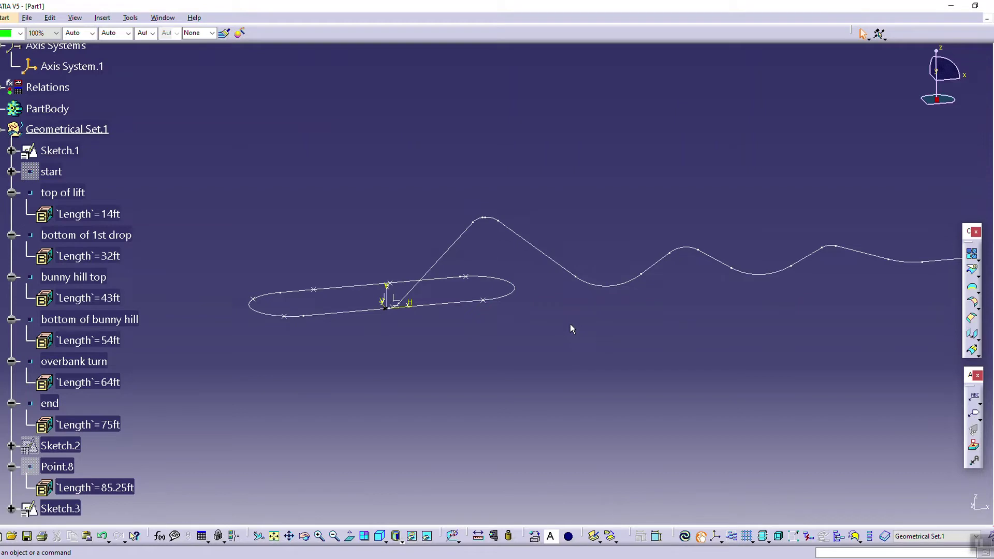
{"action": "middle_click_drag", "start_coordinate": [633, 328], "coordinate": [592, 365]}
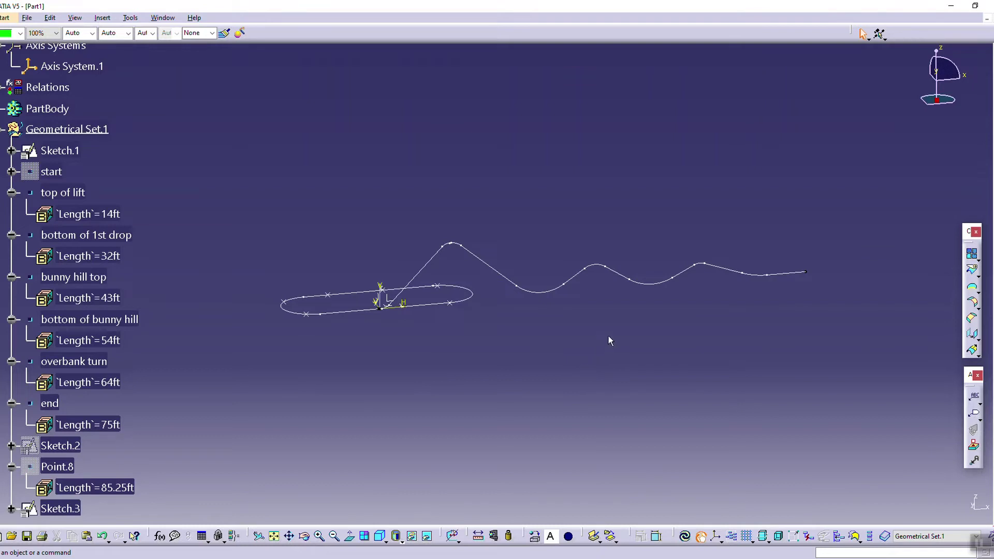
{"action": "mouse_move", "coordinate": [523, 358]}
{"action": "middle_mouse_down"}
{"action": "mouse_move", "coordinate": [573, 368]}
{"action": "mouse_move", "coordinate": [575, 347]}
{"action": "middle_mouse_up"}
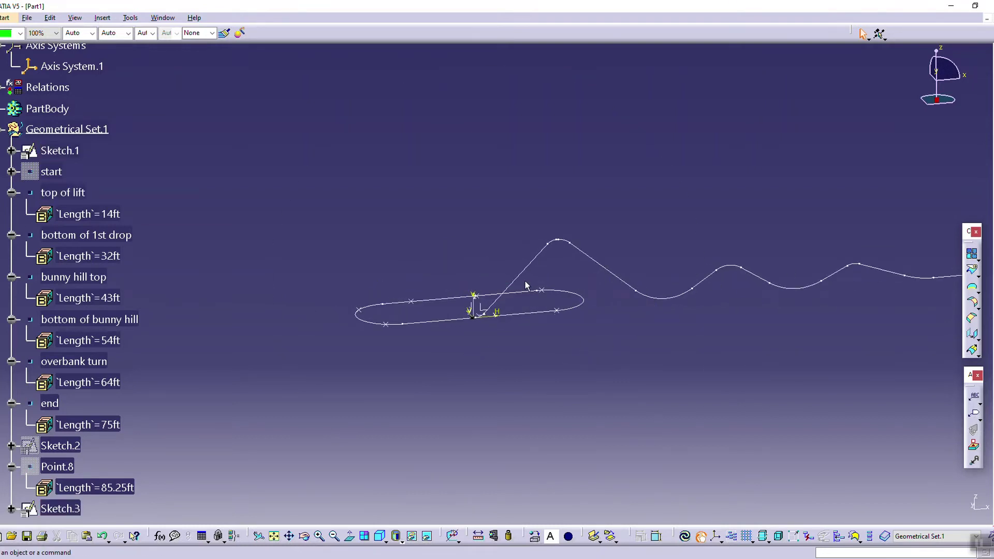
{"action": "mouse_move", "coordinate": [762, 347]}
{"action": "middle_mouse_down"}
{"action": "mouse_move", "coordinate": [649, 364]}
{"action": "mouse_move", "coordinate": [625, 355]}
{"action": "middle_mouse_up"}
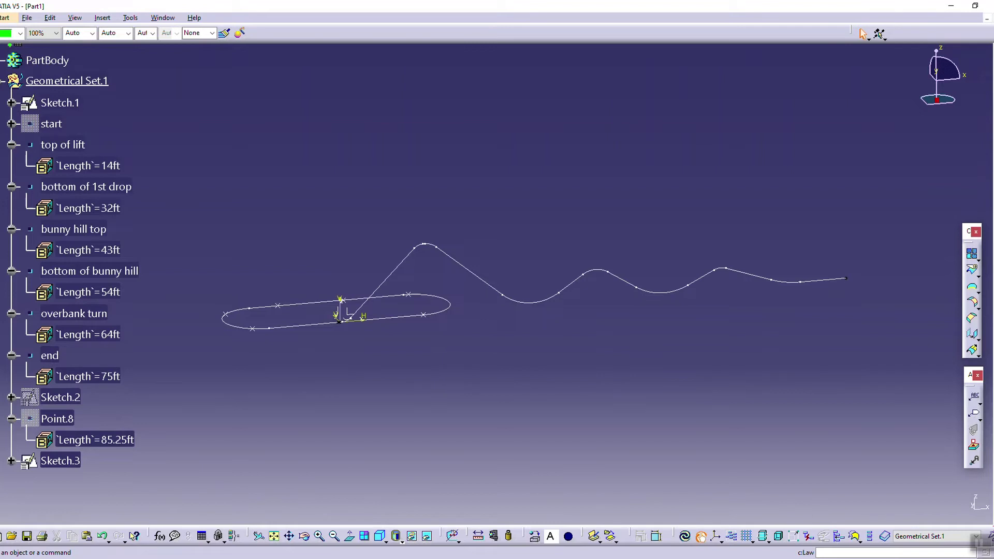
Step: Start a law, hide Sketch.1 and the elevation profile Sketch.3, and use the axis system's X axis as the law's reference
{"action": "key", "text": "Return"}
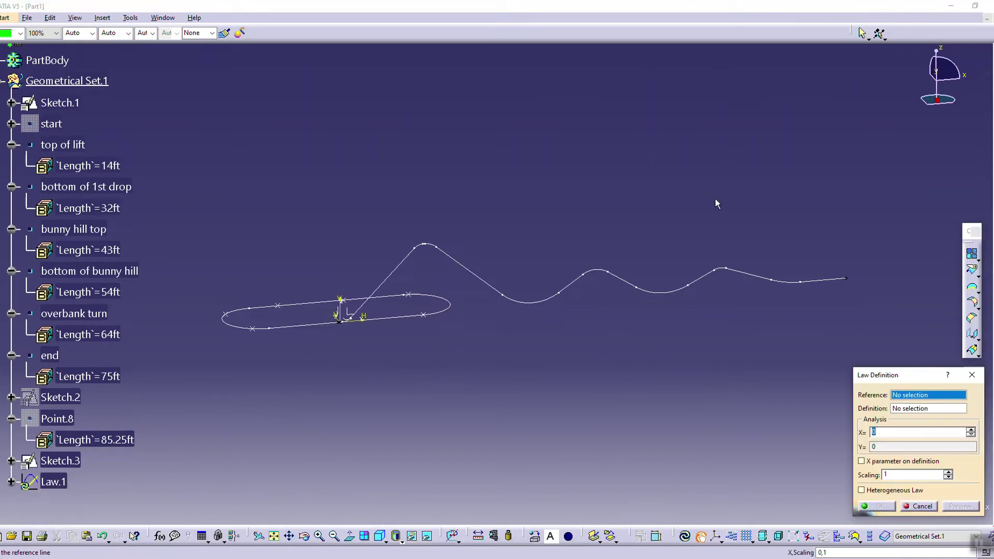
{"action": "middle_click_drag", "start_coordinate": [445, 377], "coordinate": [582, 317]}
{"action": "right_click", "coordinate": [65, 104]}
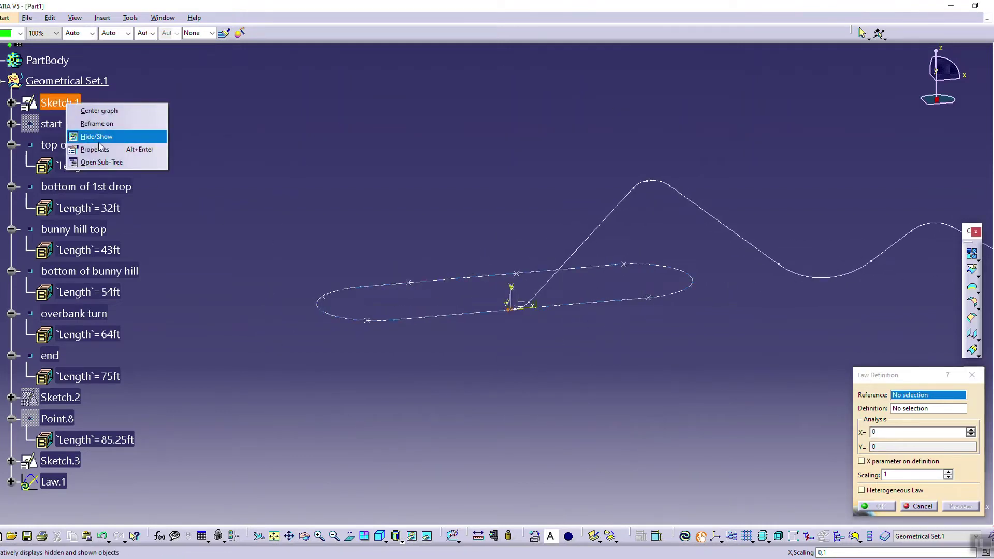
{"action": "left_click", "coordinate": [95, 134]}
{"action": "scroll", "coordinate": [484, 277], "scroll_direction": "up", "scroll_amount": 3}
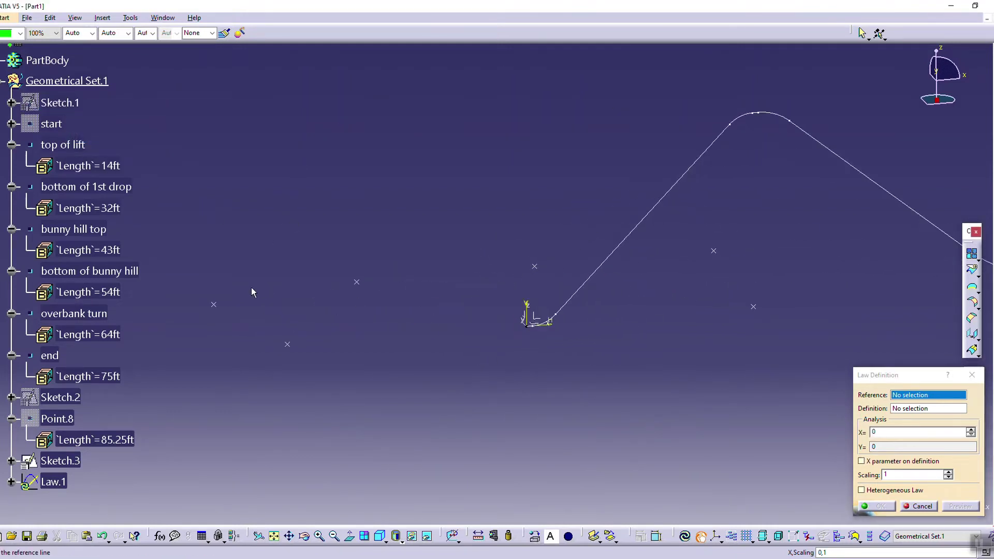
{"action": "right_click", "coordinate": [70, 461]}
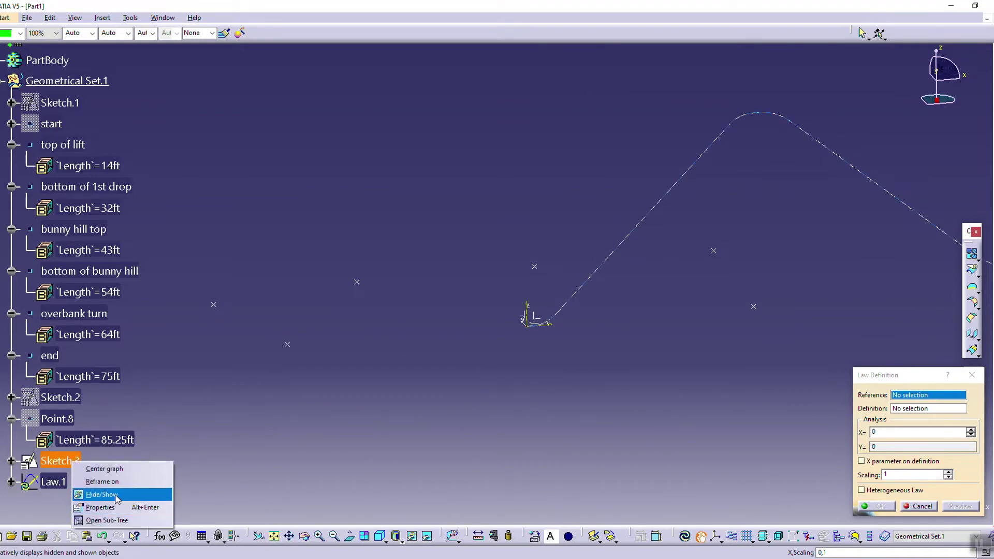
{"action": "left_click", "coordinate": [98, 495]}
{"action": "left_click", "coordinate": [538, 325]}
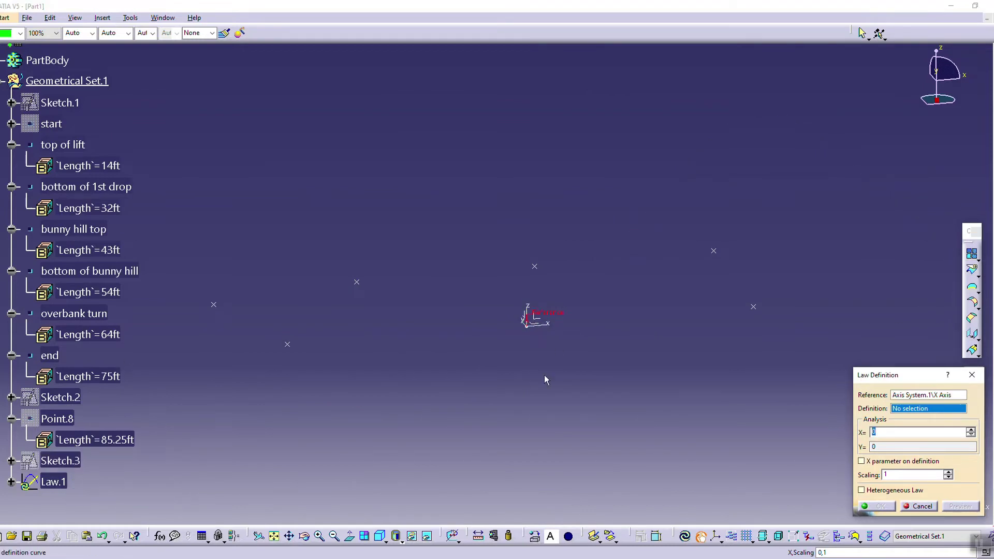
Step: Show Sketch.3 again and use it as the law's definition curve with scaling 1, completing the law
{"action": "right_click", "coordinate": [75, 460]}
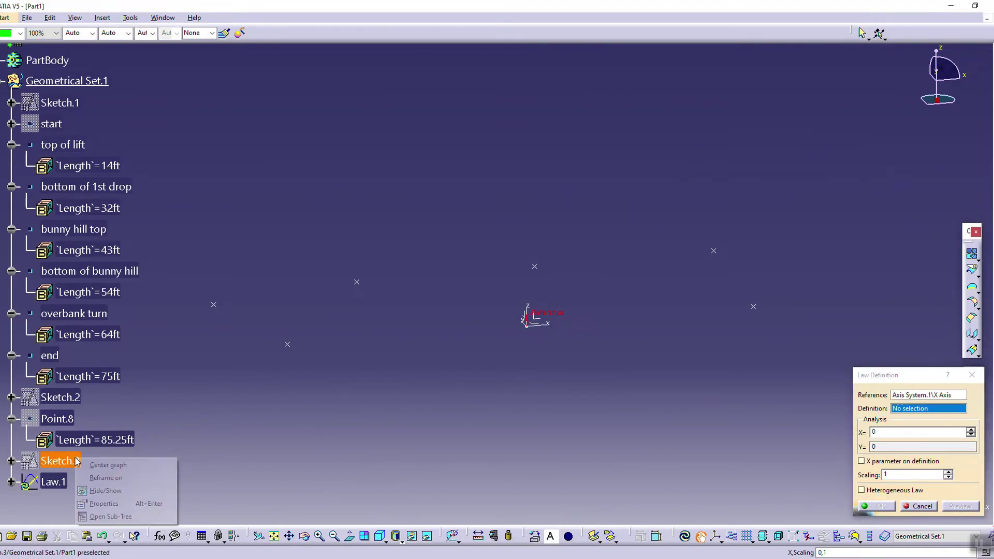
{"action": "left_click", "coordinate": [109, 490]}
{"action": "left_click", "coordinate": [83, 455]}
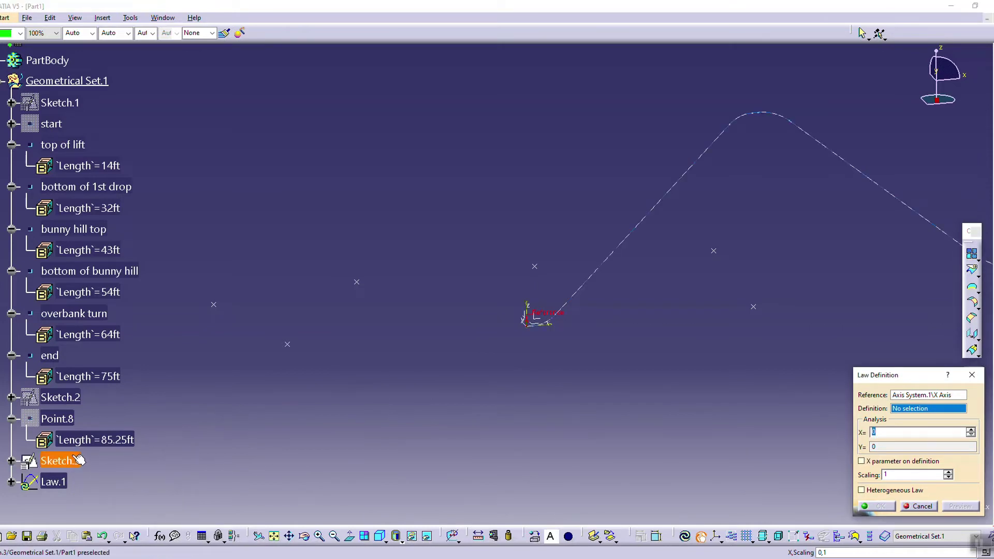
{"action": "middle_click_drag", "start_coordinate": [661, 307], "coordinate": [542, 321]}
{"action": "middle_click_drag", "start_coordinate": [407, 320], "coordinate": [423, 322]}
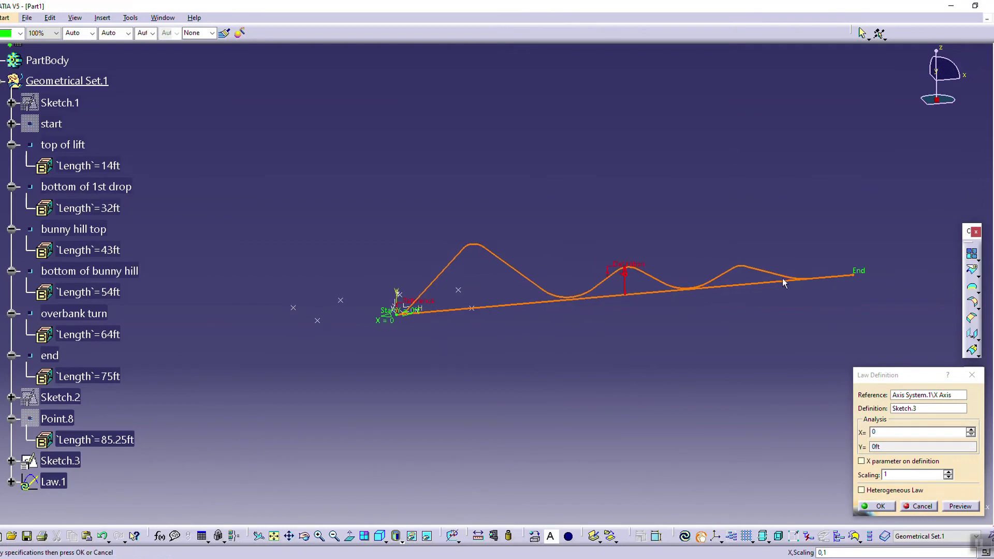
{"action": "left_click", "coordinate": [879, 506]}
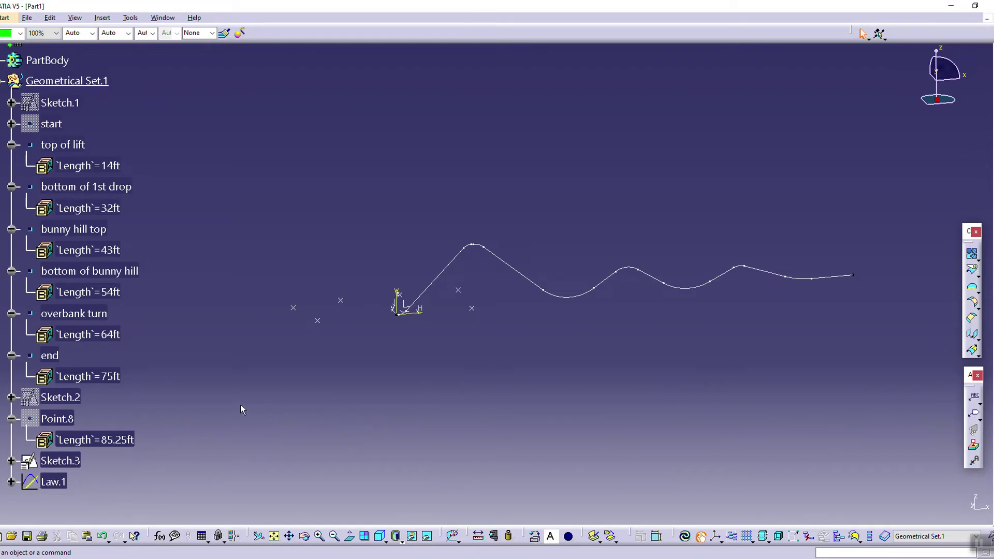
Step: Show the oval Sketch.1 again and extrude it upward about 16.18 ft as a surface along the sketch normal
{"action": "right_click", "coordinate": [65, 104]}
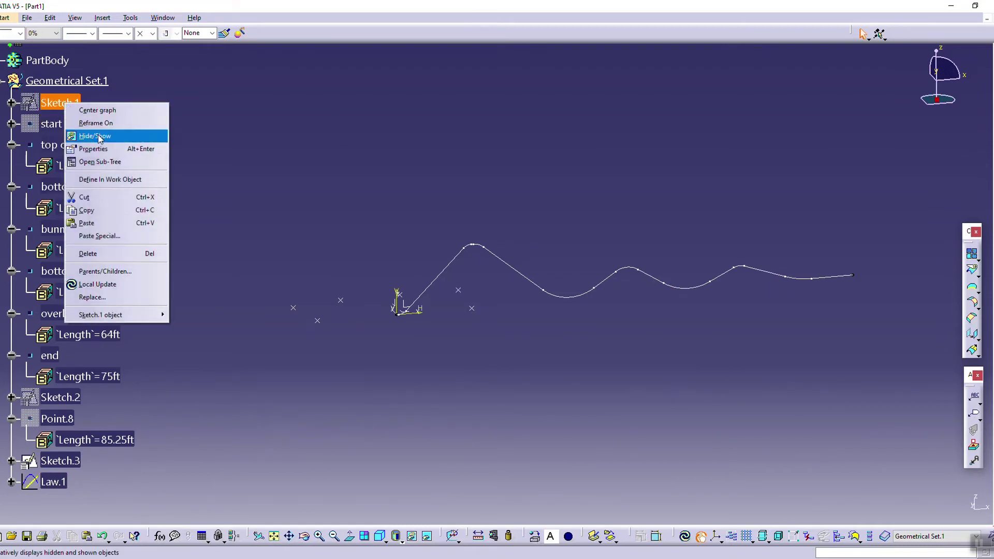
{"action": "left_click", "coordinate": [94, 135]}
{"action": "mouse_move", "coordinate": [439, 343]}
{"action": "middle_mouse_down"}
{"action": "mouse_move", "coordinate": [521, 383]}
{"action": "mouse_move", "coordinate": [523, 367]}
{"action": "middle_mouse_up"}
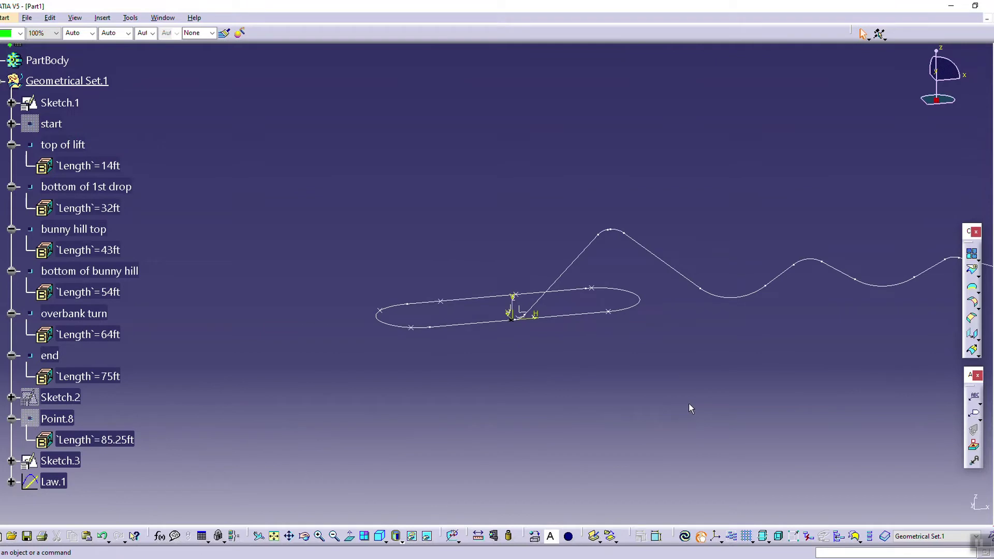
{"action": "left_click", "coordinate": [972, 333]}
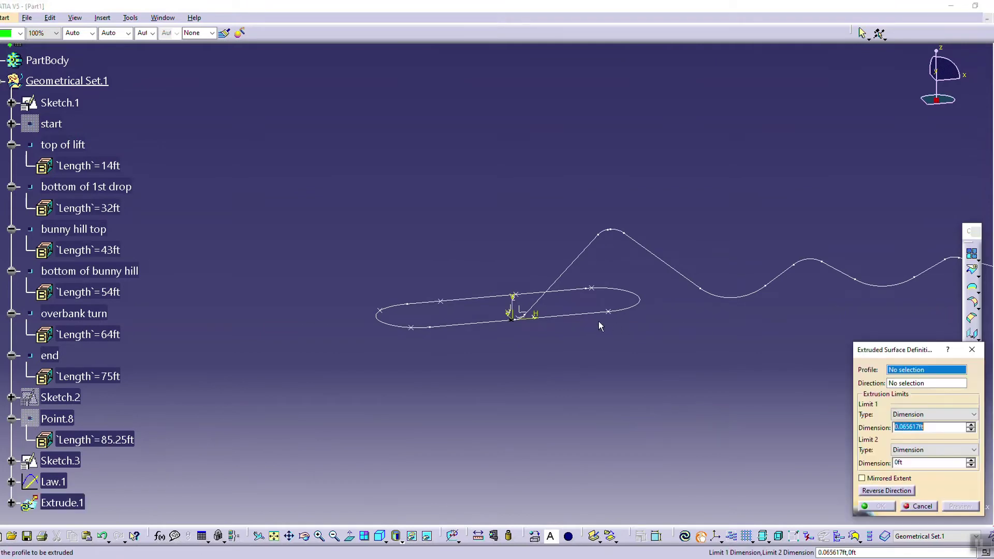
{"action": "left_click", "coordinate": [592, 314]}
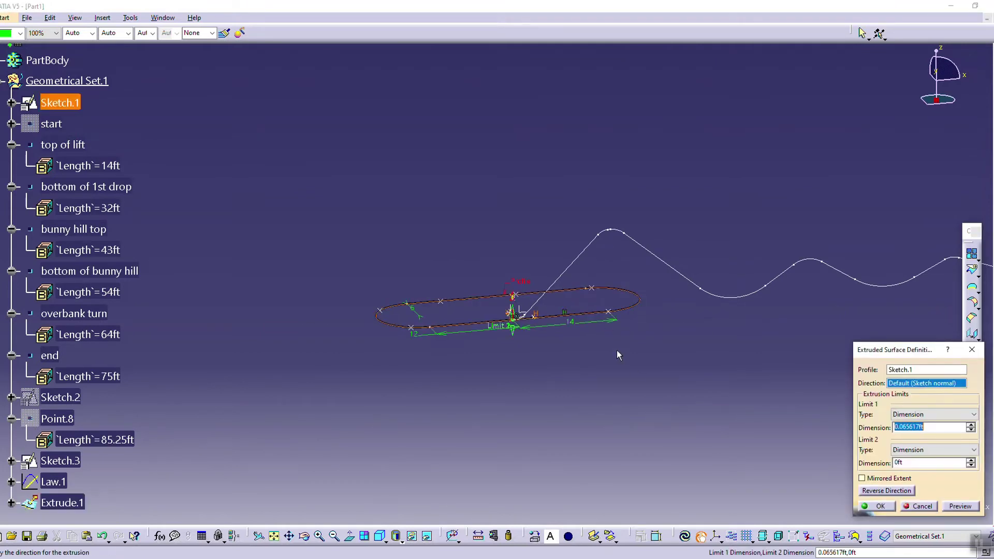
{"action": "left_click_drag", "start_coordinate": [516, 316], "coordinate": [606, 213]}
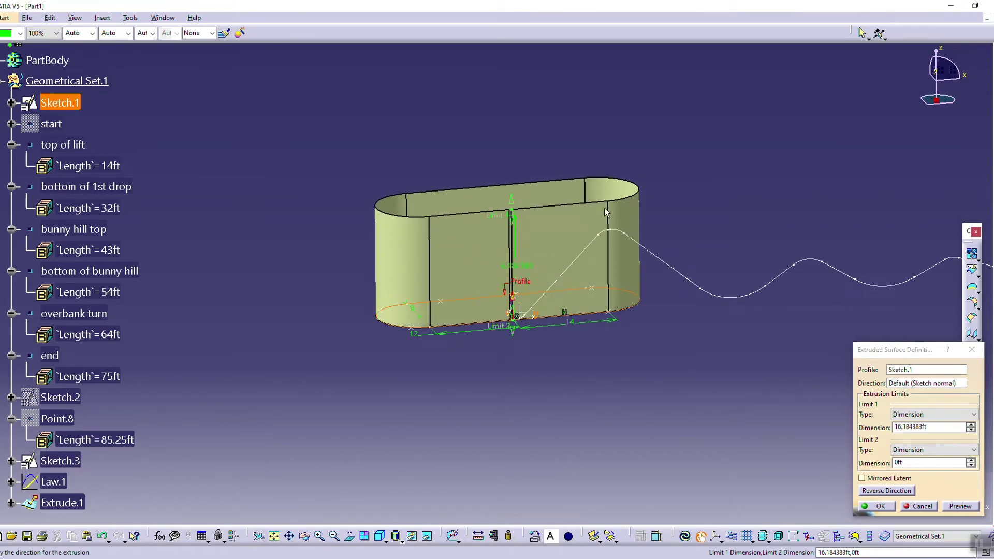
{"action": "middle_click_drag", "start_coordinate": [681, 353], "coordinate": [528, 352]}
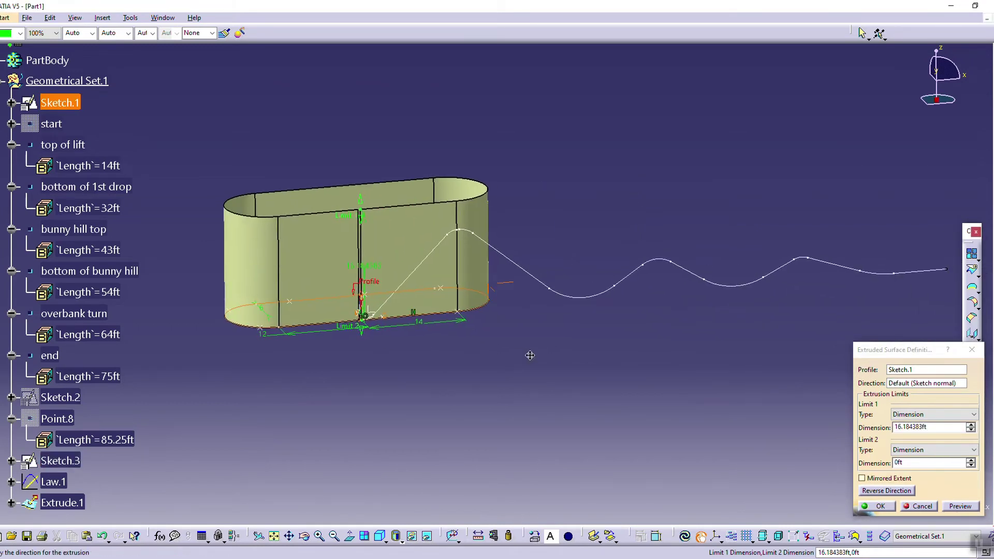
{"action": "middle_click_drag", "start_coordinate": [686, 359], "coordinate": [694, 344], "text": "ctrl"}
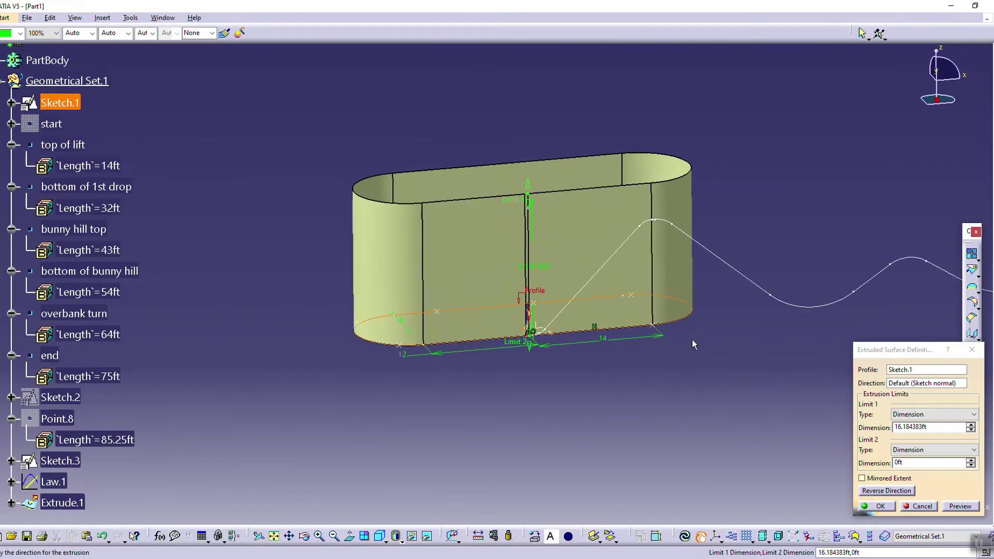
{"action": "left_click", "coordinate": [863, 507]}
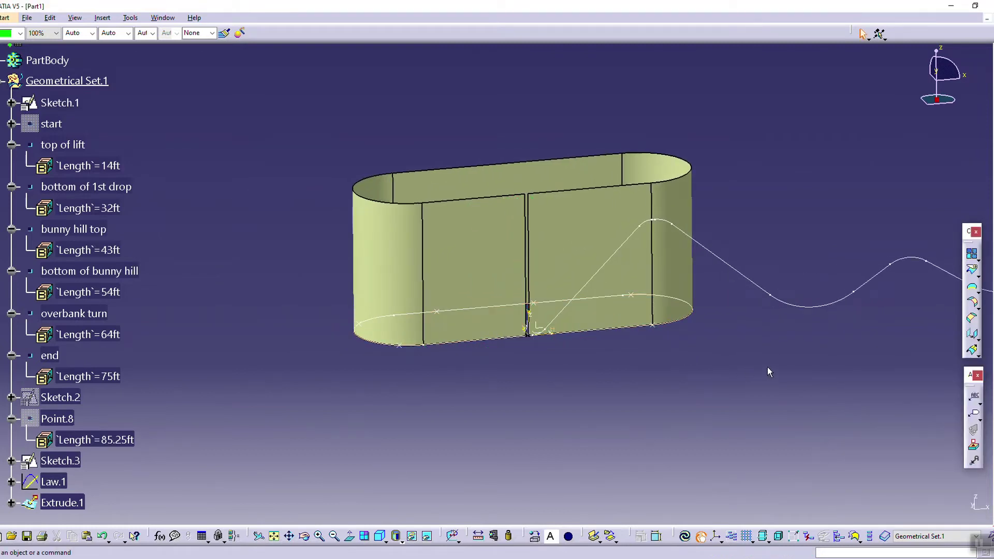
Step: Begin a parallel curve of the oval Sketch.1 with the extruded surface as its support
{"action": "left_click", "coordinate": [971, 318]}
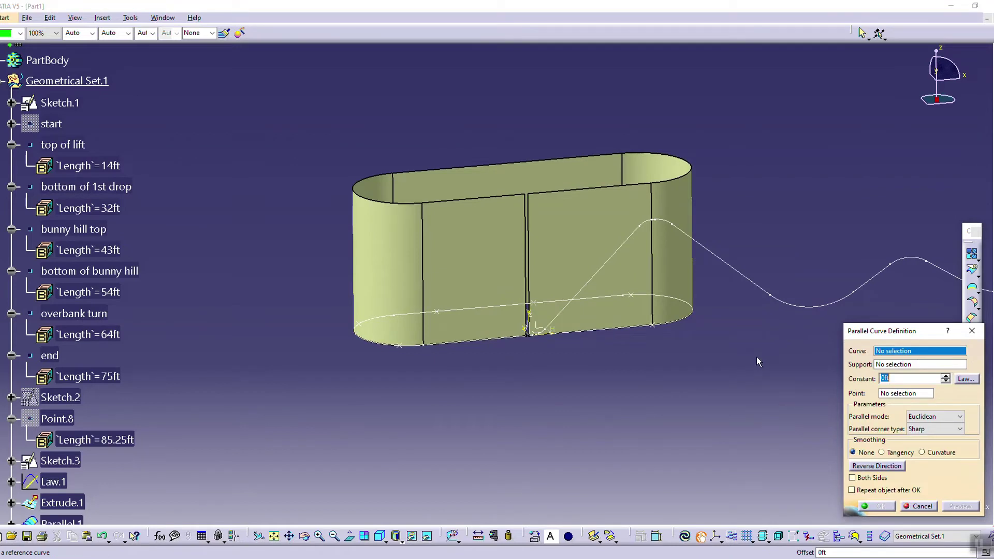
{"action": "left_click", "coordinate": [610, 328]}
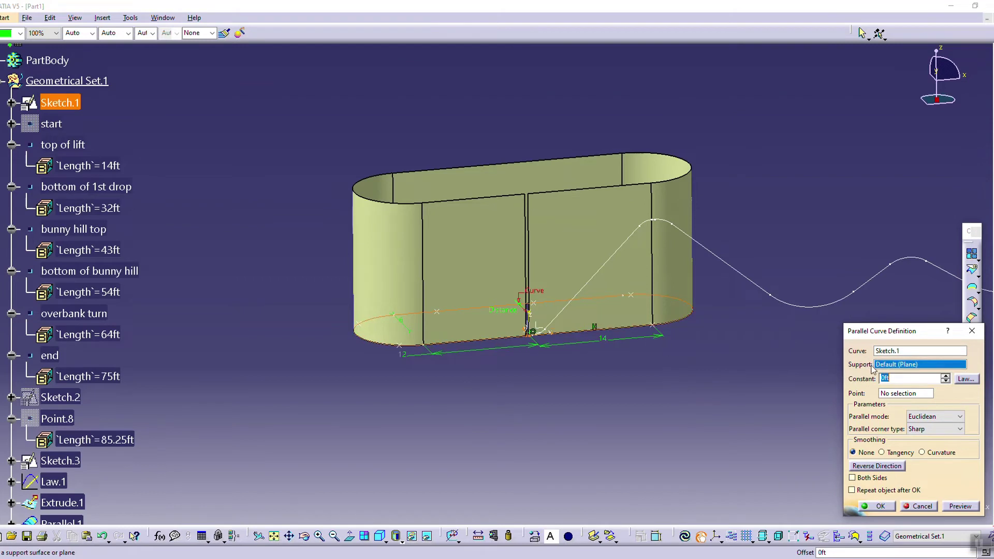
{"action": "left_click", "coordinate": [595, 233]}
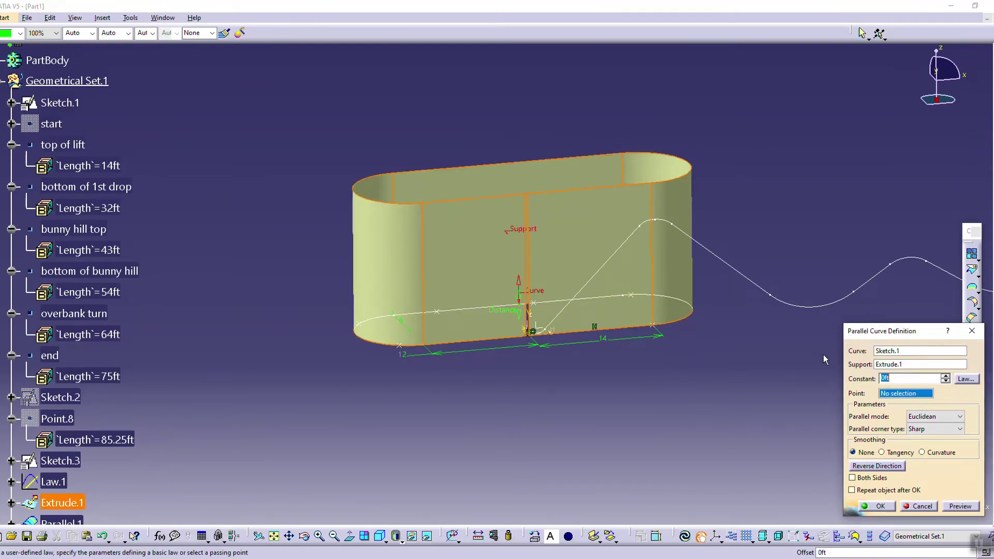
Step: Drive the parallel curve's offset with Law.1 as an advanced law, preview it and create the curve
{"action": "left_click", "coordinate": [965, 379]}
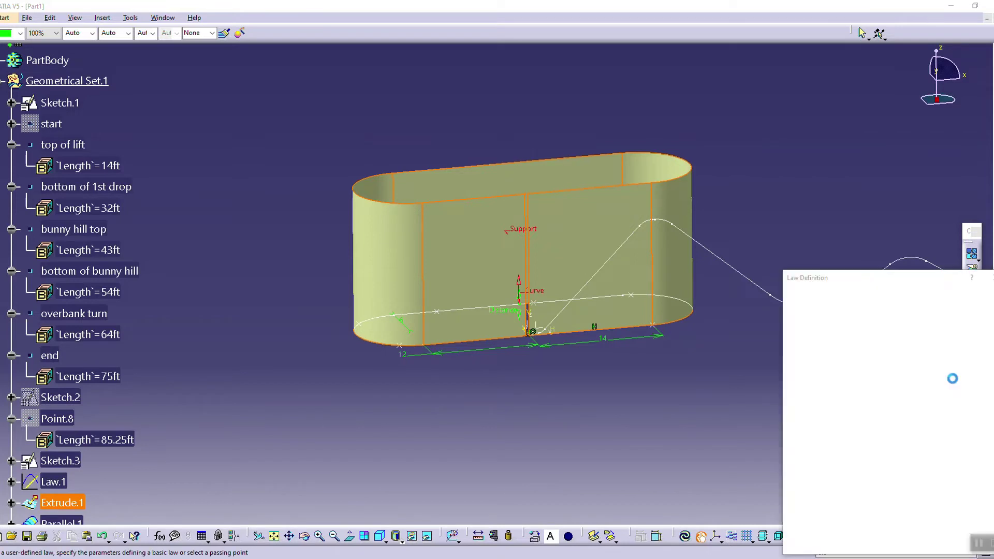
{"action": "left_click", "coordinate": [53, 482]}
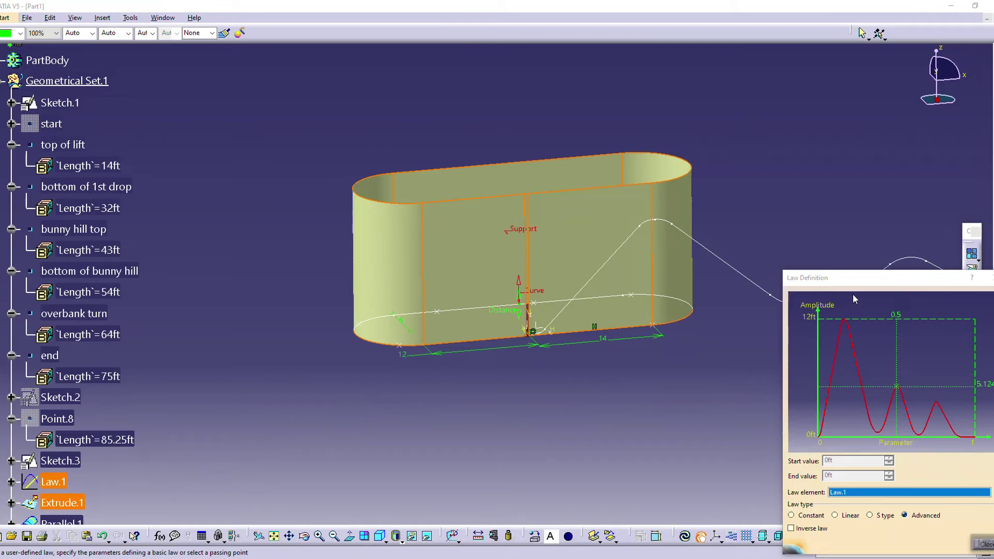
{"action": "left_click_drag", "start_coordinate": [853, 279], "coordinate": [810, 251]}
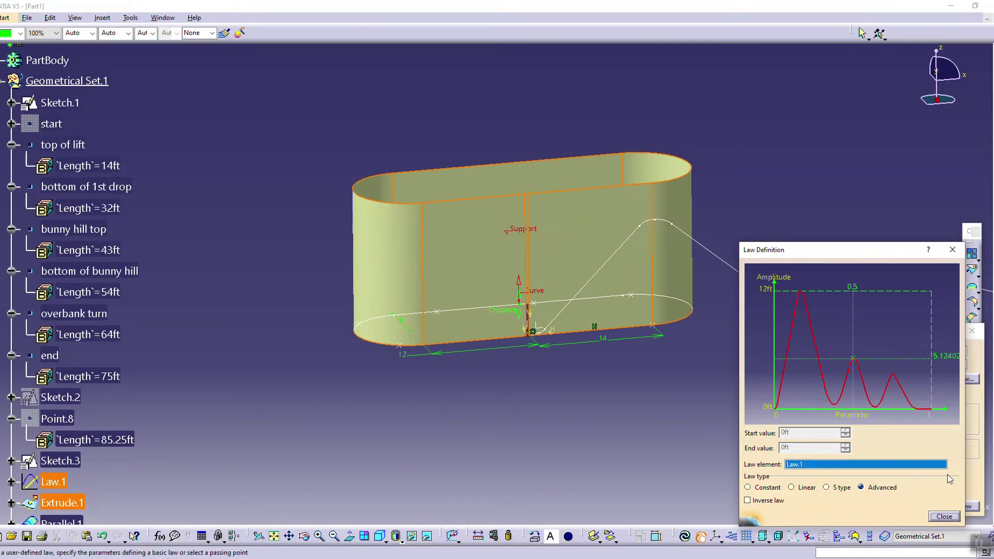
{"action": "left_click", "coordinate": [944, 517]}
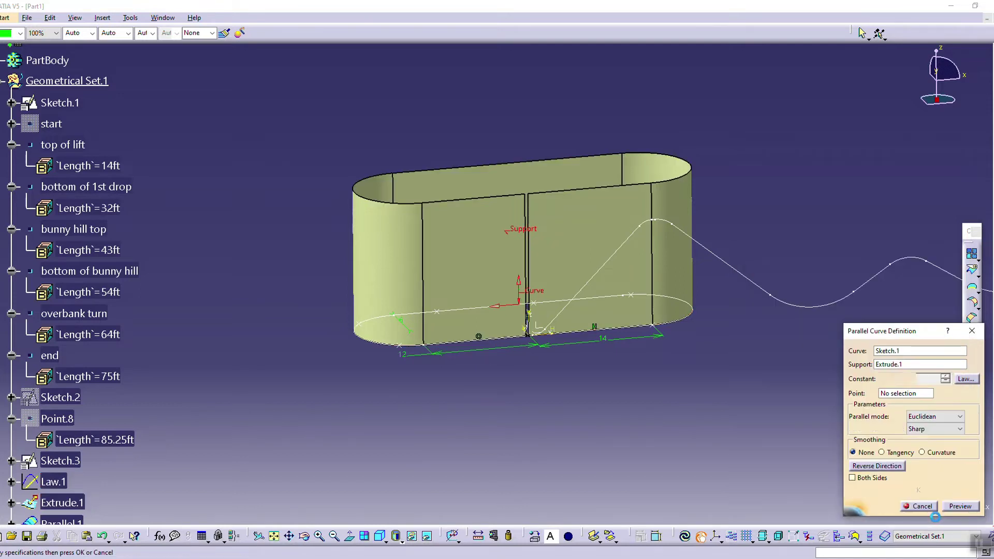
{"action": "left_click", "coordinate": [950, 503]}
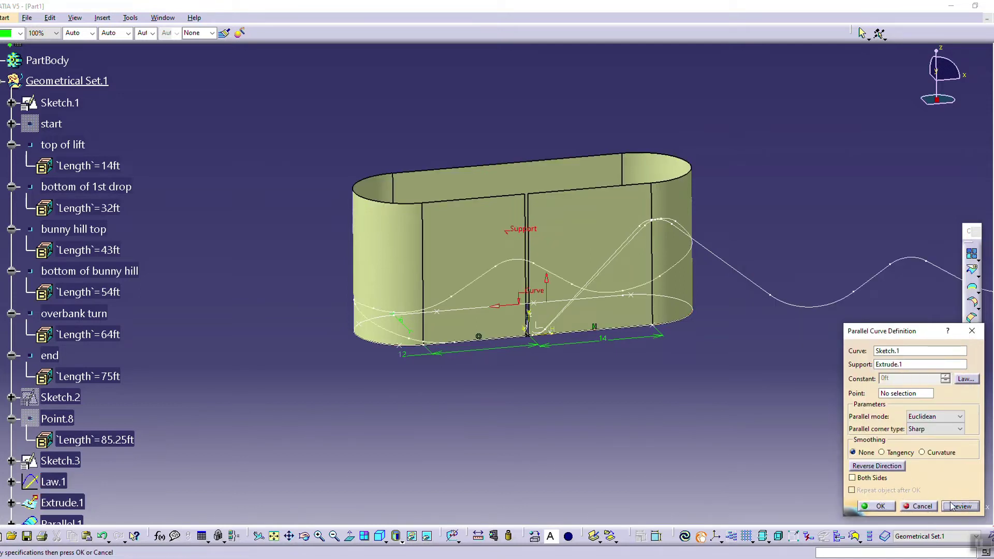
{"action": "left_click", "coordinate": [891, 510]}
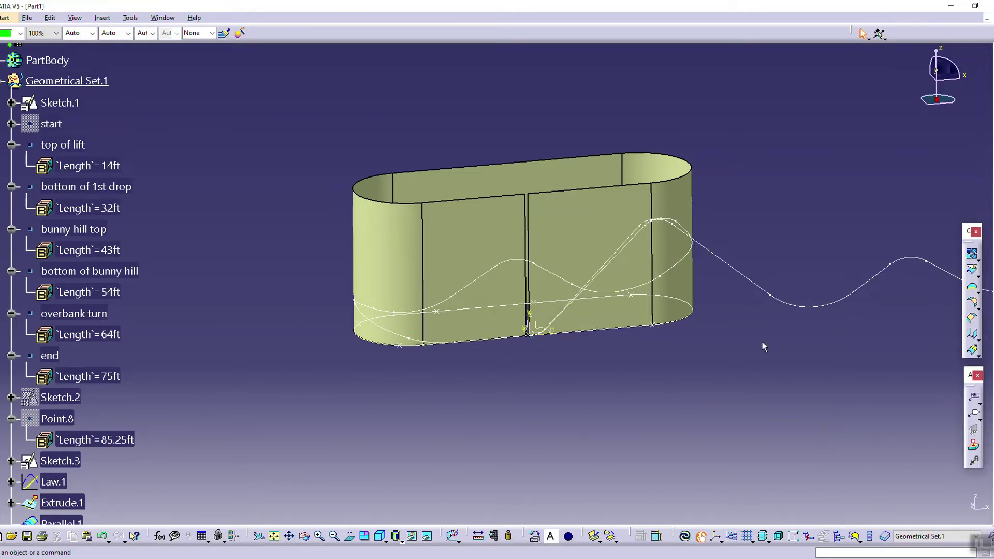
Step: Hide the elevation profile Sketch.3 and the extruded oval surface
{"action": "right_click", "coordinate": [60, 460]}
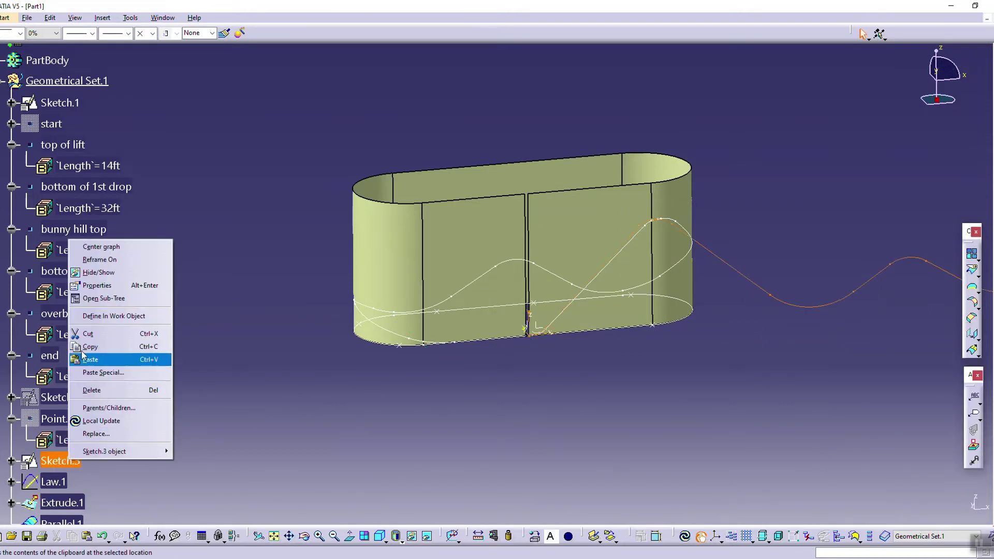
{"action": "left_click", "coordinate": [83, 274]}
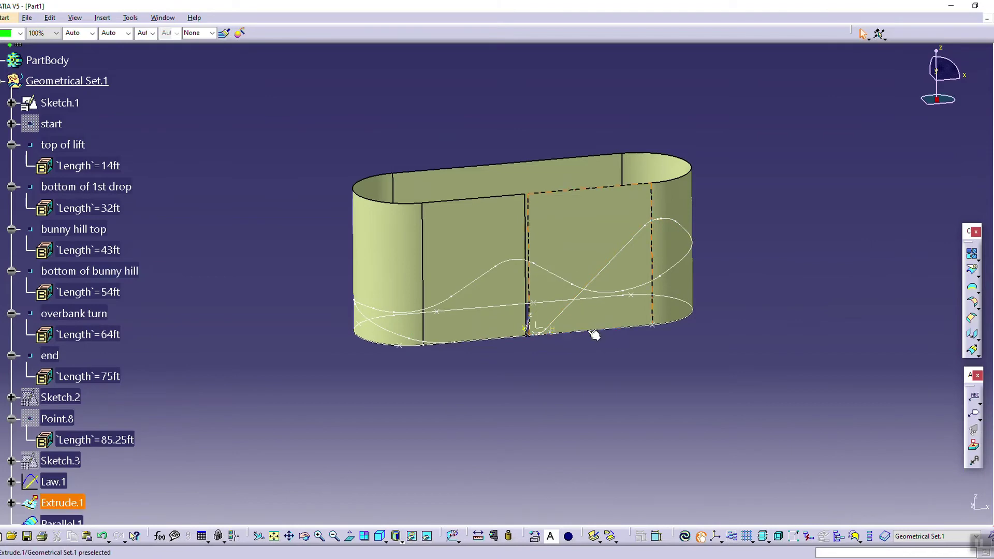
{"action": "right_click", "coordinate": [687, 304]}
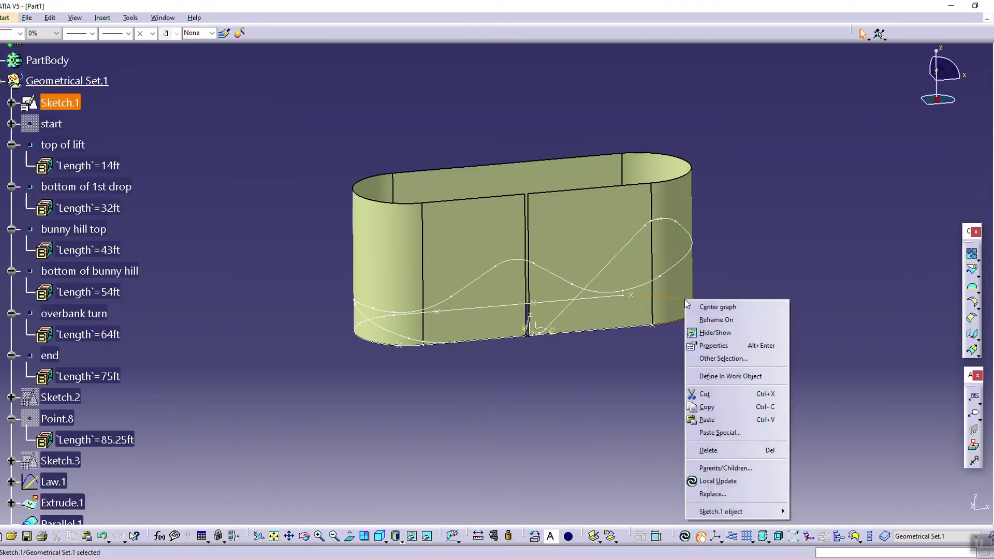
{"action": "key", "text": "Escape"}
{"action": "right_click", "coordinate": [600, 196]}
{"action": "left_click", "coordinate": [622, 228]}
Step: Give the parallel track curve line thickness 3 (0.002297 ft) and a yellow colour, and view it from several sides
{"action": "middle_click_drag", "start_coordinate": [621, 340], "coordinate": [435, 276]}
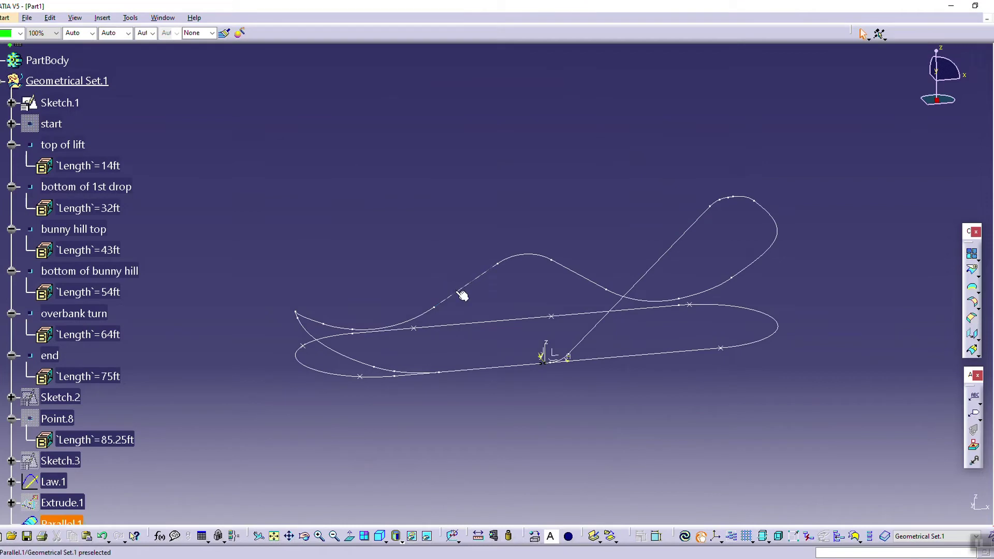
{"action": "right_click", "coordinate": [452, 290]}
{"action": "left_click", "coordinate": [469, 299]}
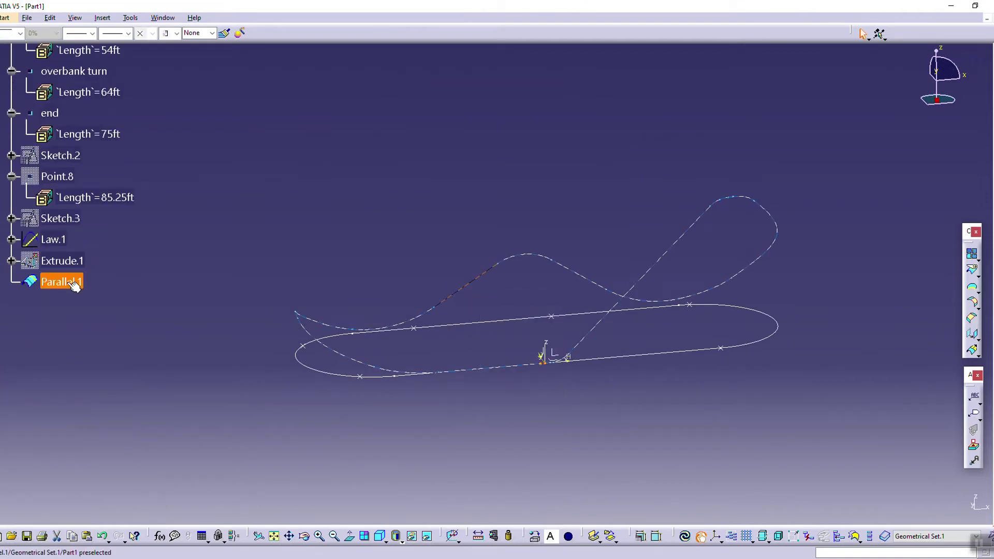
{"action": "left_click", "coordinate": [92, 34]}
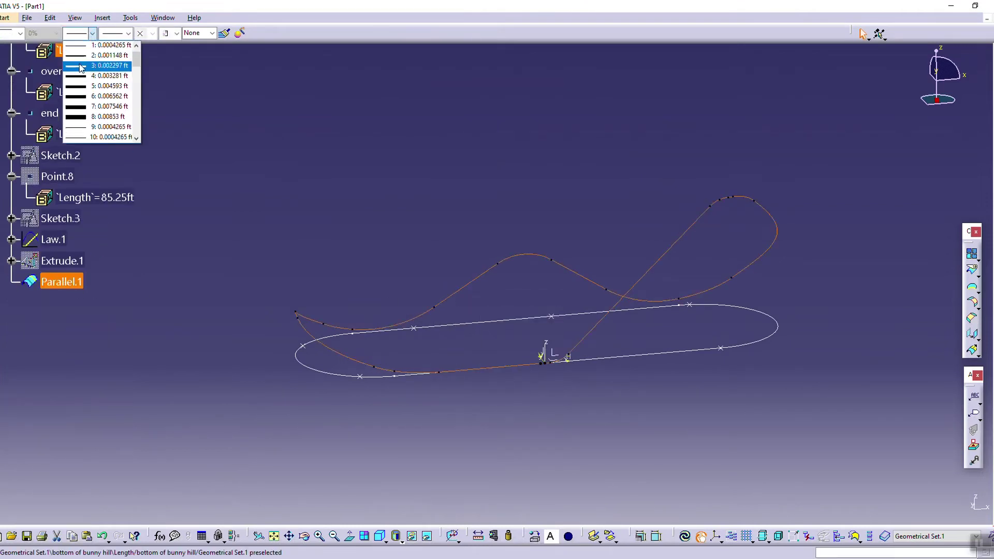
{"action": "left_click", "coordinate": [108, 65]}
{"action": "left_click", "coordinate": [19, 34]}
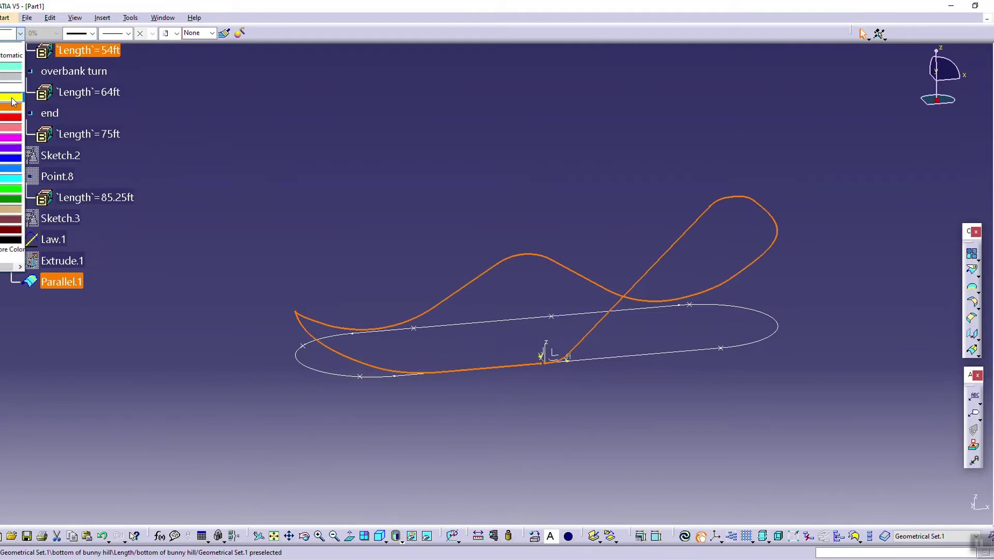
{"action": "left_click", "coordinate": [13, 97]}
{"action": "left_click", "coordinate": [409, 191]}
{"action": "middle_click_drag", "start_coordinate": [618, 396], "coordinate": [487, 284]}
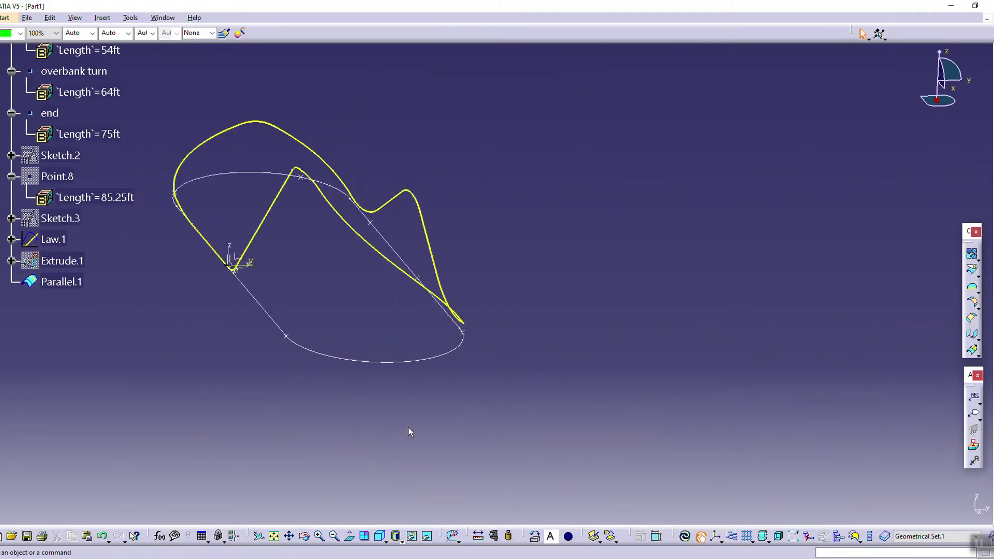
{"action": "middle_click_drag", "start_coordinate": [377, 523], "coordinate": [465, 297]}
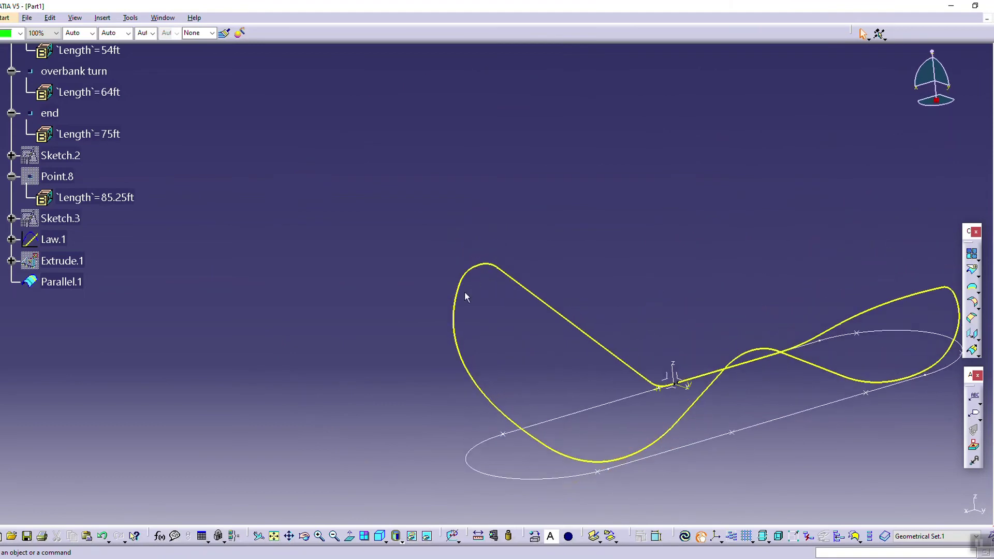
Step: Set the crest radius of the last hill in the elevation profile Sketch.3 to 8 ft, exit the sketch and update the part
{"action": "middle_click_drag", "start_coordinate": [692, 389], "coordinate": [387, 398]}
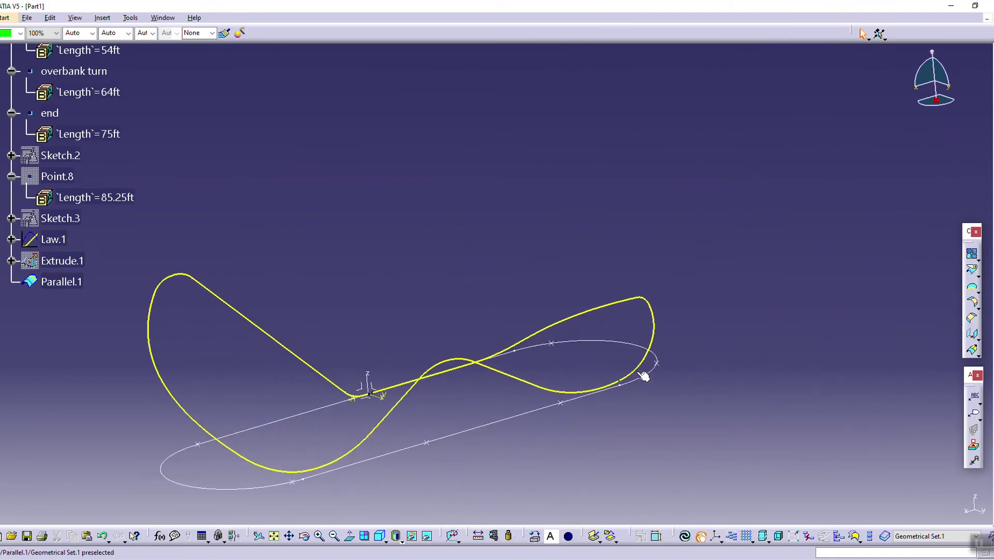
{"action": "middle_click_drag", "start_coordinate": [613, 350], "coordinate": [342, 357]}
{"action": "middle_click_drag", "start_coordinate": [395, 375], "coordinate": [468, 336]}
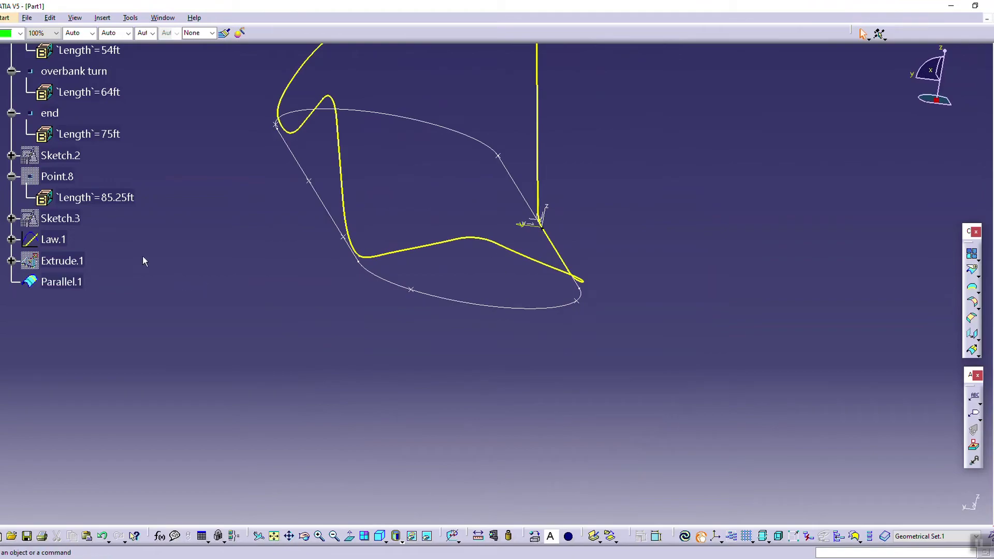
{"action": "double_click", "coordinate": [60, 218]}
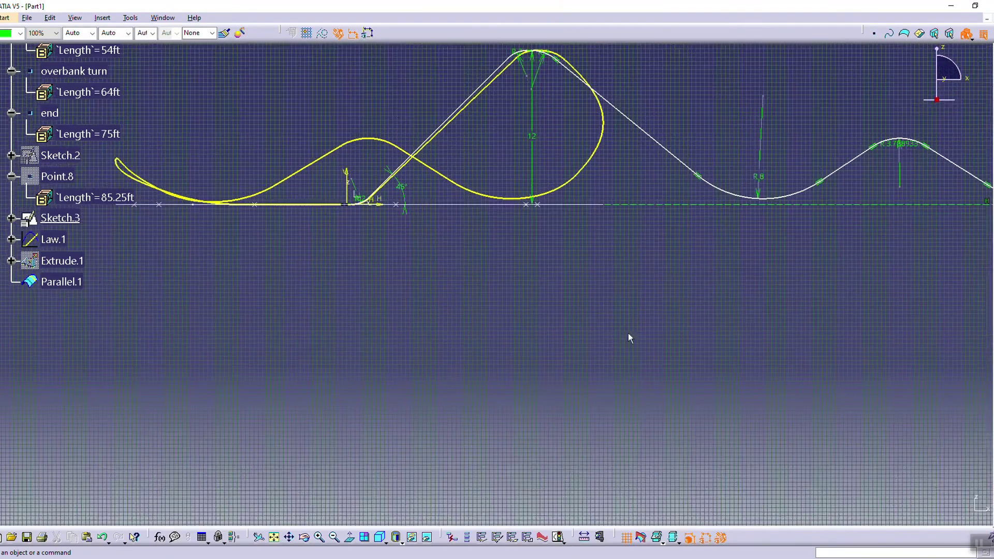
{"action": "mouse_move", "coordinate": [380, 344]}
{"action": "middle_mouse_down"}
{"action": "mouse_move", "coordinate": [450, 339]}
{"action": "mouse_move", "coordinate": [424, 268]}
{"action": "mouse_move", "coordinate": [435, 191]}
{"action": "middle_mouse_up"}
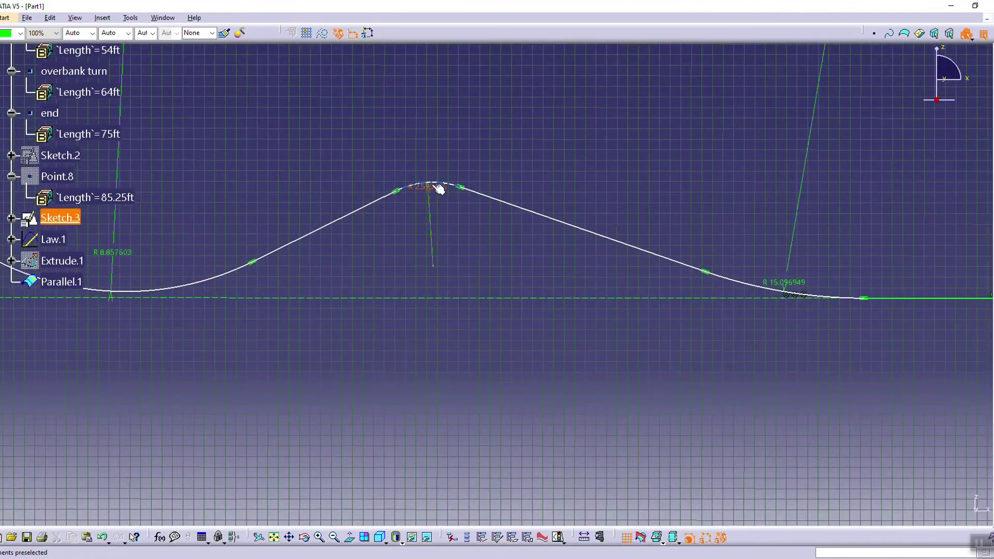
{"action": "double_click", "coordinate": [427, 189]}
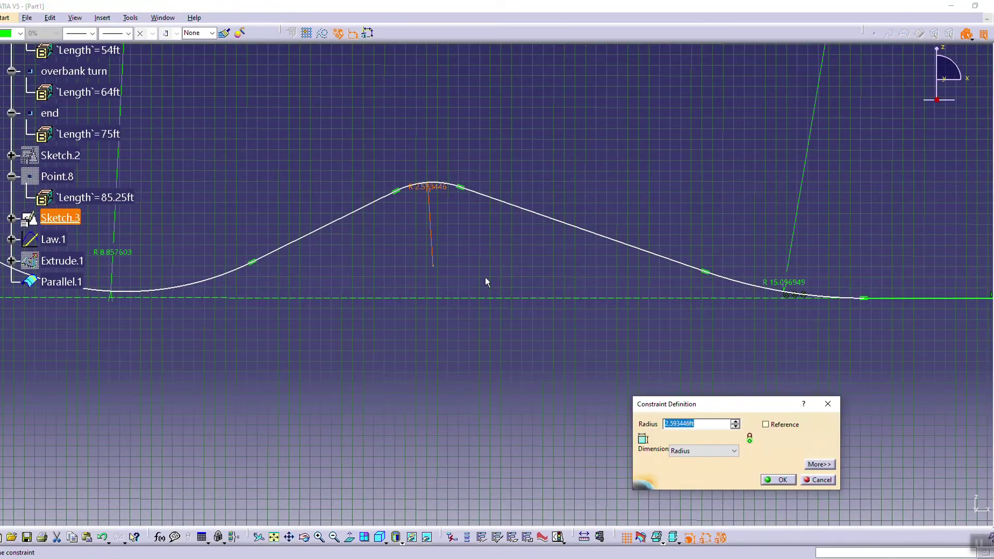
{"action": "type", "text": "6"}
{"action": "key", "text": "Return"}
{"action": "double_click", "coordinate": [428, 205]}
{"action": "type", "text": "8"}
{"action": "key", "text": "Return"}
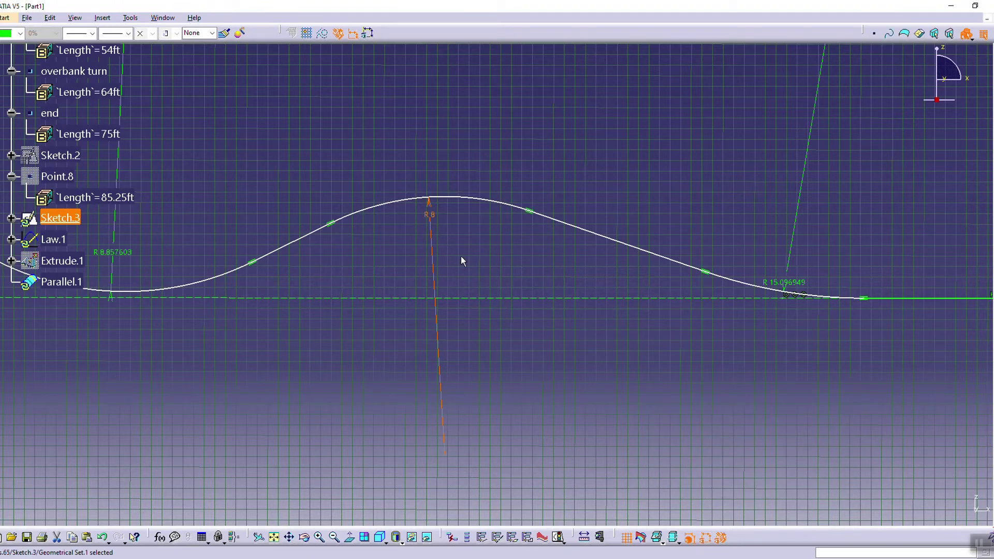
{"action": "left_click", "coordinate": [983, 35]}
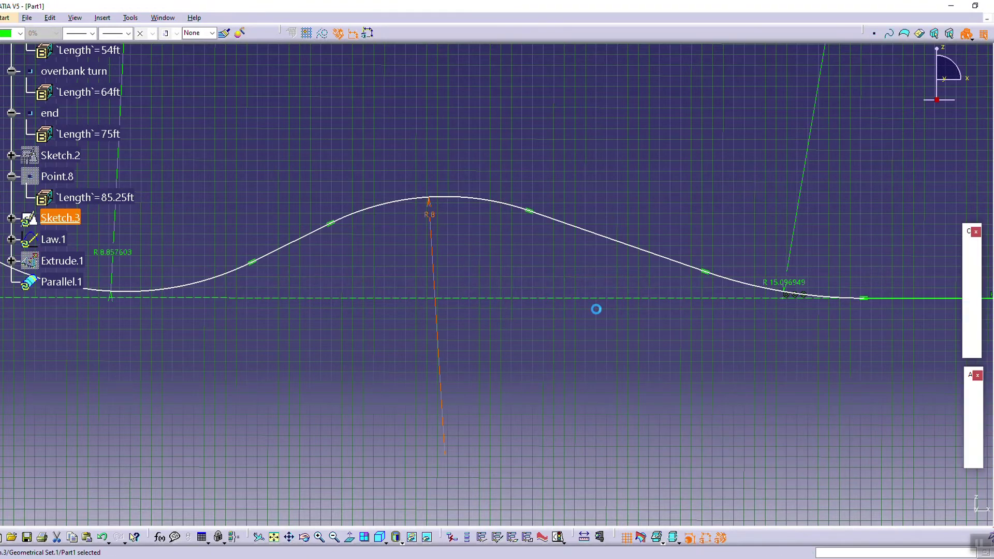
{"action": "middle_click_drag", "start_coordinate": [625, 385], "coordinate": [571, 189]}
{"action": "left_click", "coordinate": [687, 537]}
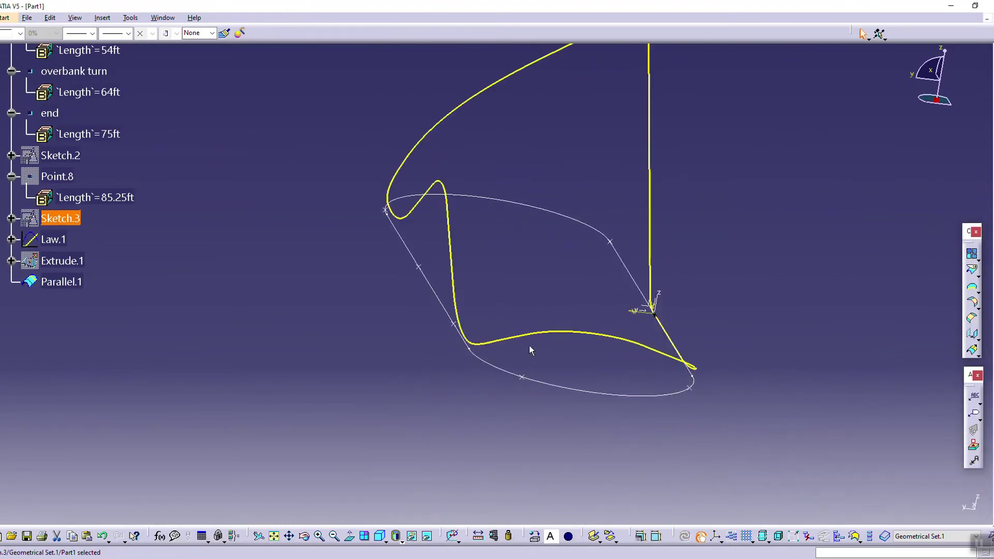
Step: Examine the reshaped track curve from several sides, checking the last hill and the overbanked turn against the oval plan
{"action": "middle_click_drag", "start_coordinate": [615, 316], "coordinate": [419, 350]}
{"action": "middle_click_drag", "start_coordinate": [581, 391], "coordinate": [471, 270]}
{"action": "middle_click_drag", "start_coordinate": [712, 361], "coordinate": [454, 325]}
{"action": "middle_click_drag", "start_coordinate": [462, 382], "coordinate": [601, 325]}
{"action": "middle_click_drag", "start_coordinate": [629, 371], "coordinate": [587, 358]}
{"action": "scroll", "coordinate": [792, 341], "scroll_direction": "down", "scroll_amount": 1}
{"action": "middle_click_drag", "start_coordinate": [792, 341], "coordinate": [818, 350]}
{"action": "scroll", "coordinate": [819, 350], "scroll_direction": "up", "scroll_amount": 1}
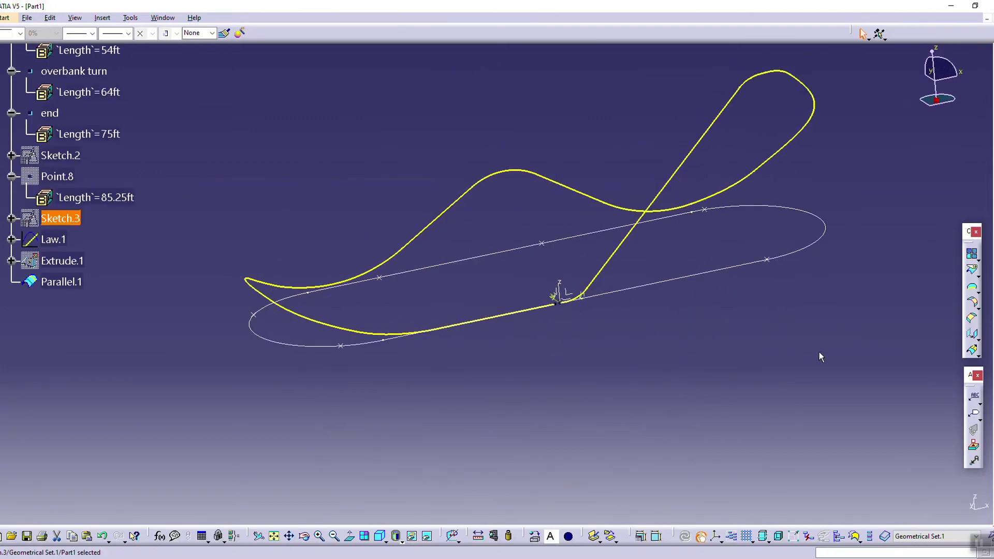
Step: Begin a line-profile swept surface with reference surface, using Parallel.1 as guide curve and the axis system's XY plane as reference
{"action": "left_click", "coordinate": [971, 350]}
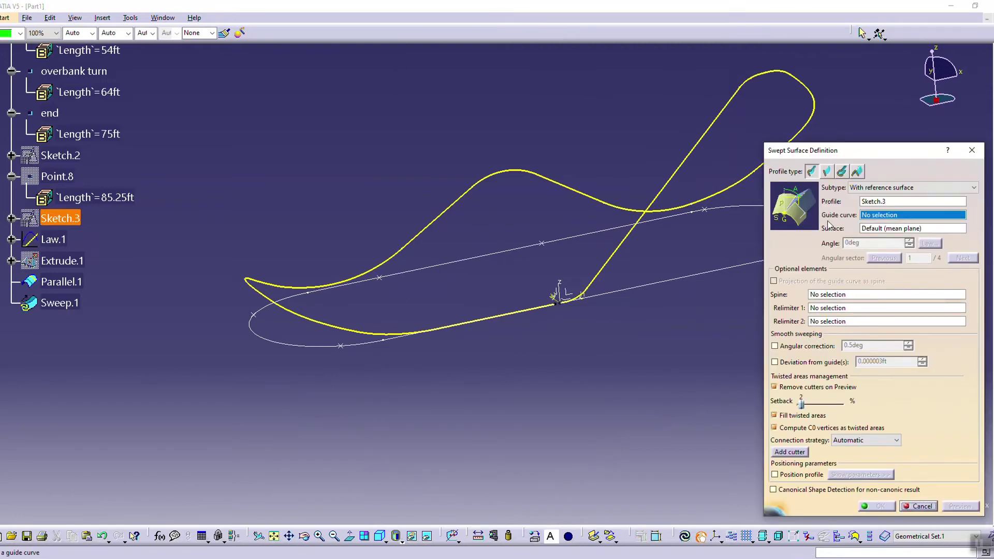
{"action": "left_click", "coordinate": [828, 171]}
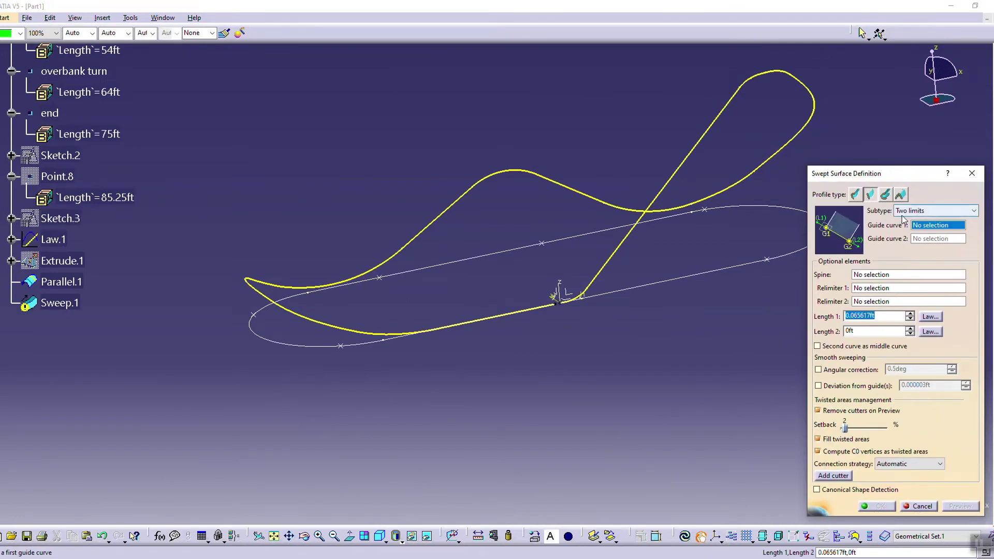
{"action": "left_click", "coordinate": [932, 210]}
{"action": "left_click", "coordinate": [926, 235]}
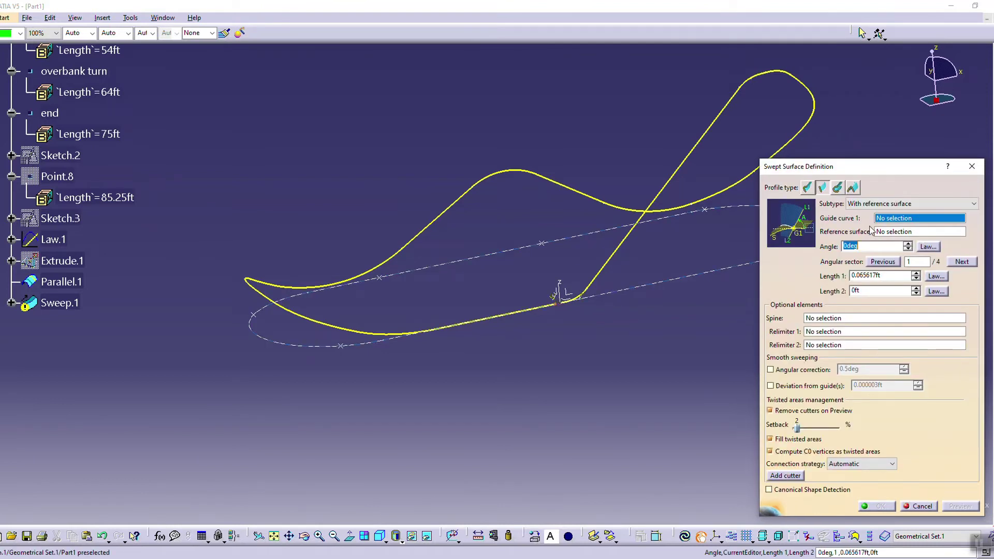
{"action": "left_click", "coordinate": [699, 147]}
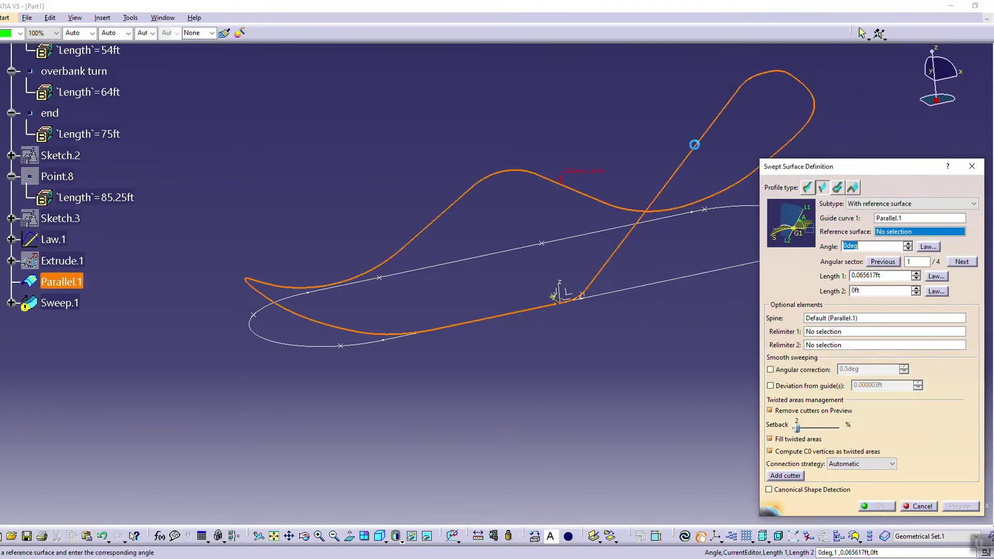
{"action": "mouse_move", "coordinate": [583, 284]}
{"action": "middle_mouse_down"}
{"action": "mouse_move", "coordinate": [569, 311]}
{"action": "mouse_move", "coordinate": [437, 406]}
{"action": "mouse_move", "coordinate": [484, 364]}
{"action": "middle_mouse_up"}
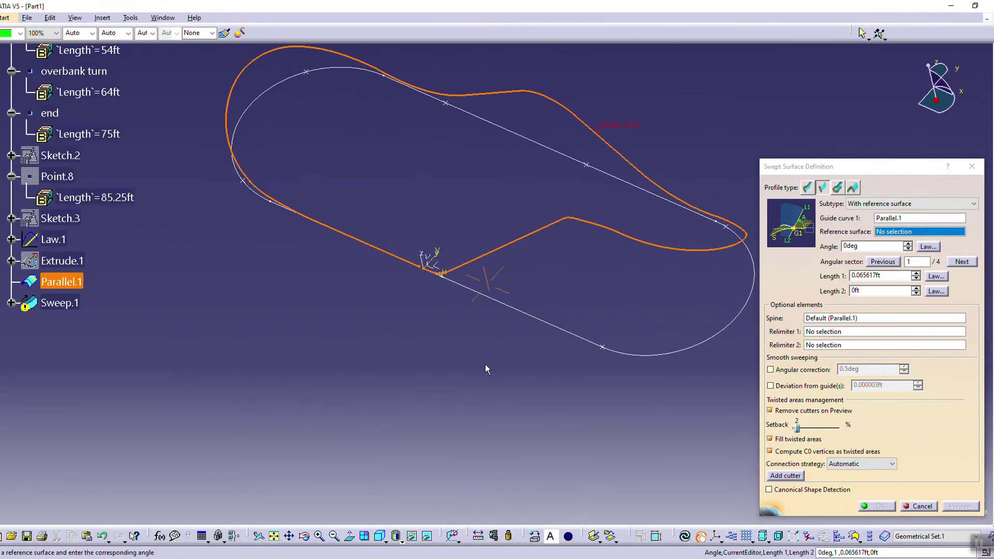
{"action": "left_click", "coordinate": [442, 269]}
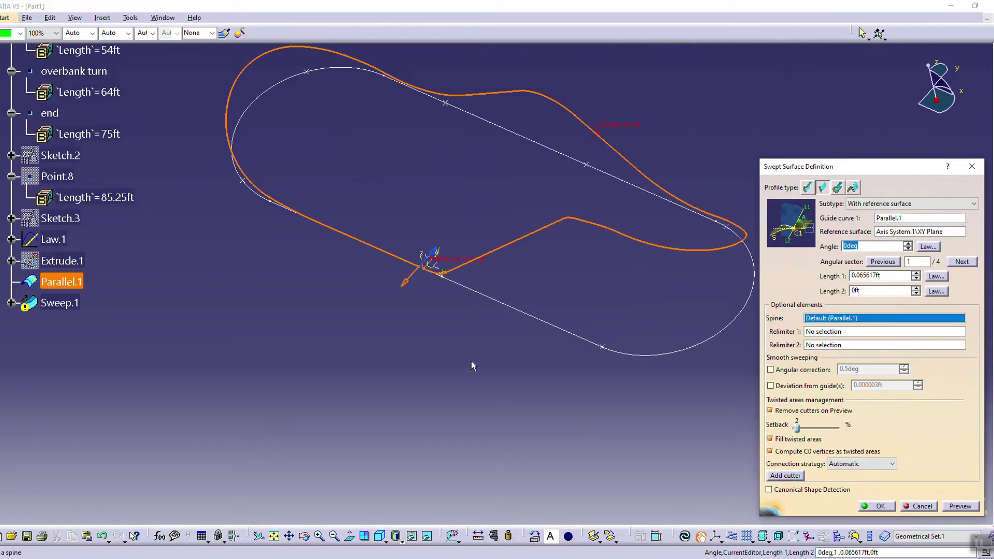
Step: Set both sweep lengths to 1 ft, preview the result and create the swept surface
{"action": "mouse_move", "coordinate": [428, 384]}
{"action": "middle_mouse_down"}
{"action": "mouse_move", "coordinate": [589, 326]}
{"action": "mouse_move", "coordinate": [477, 400]}
{"action": "mouse_move", "coordinate": [594, 383]}
{"action": "middle_mouse_up"}
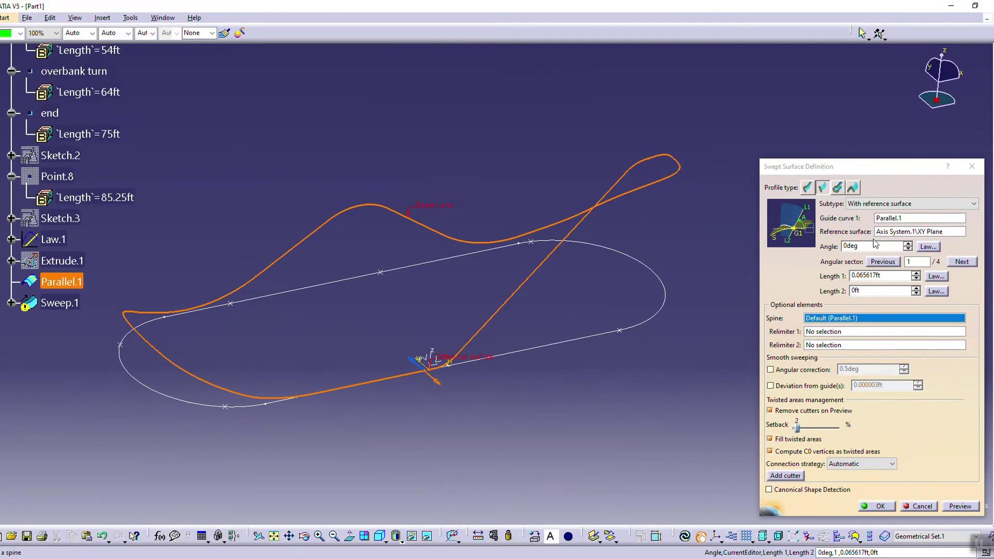
{"action": "left_click", "coordinate": [813, 280]}
{"action": "type", "text": "1"}
{"action": "key", "text": "Tab"}
{"action": "type", "text": "1"}
{"action": "left_click", "coordinate": [958, 506]}
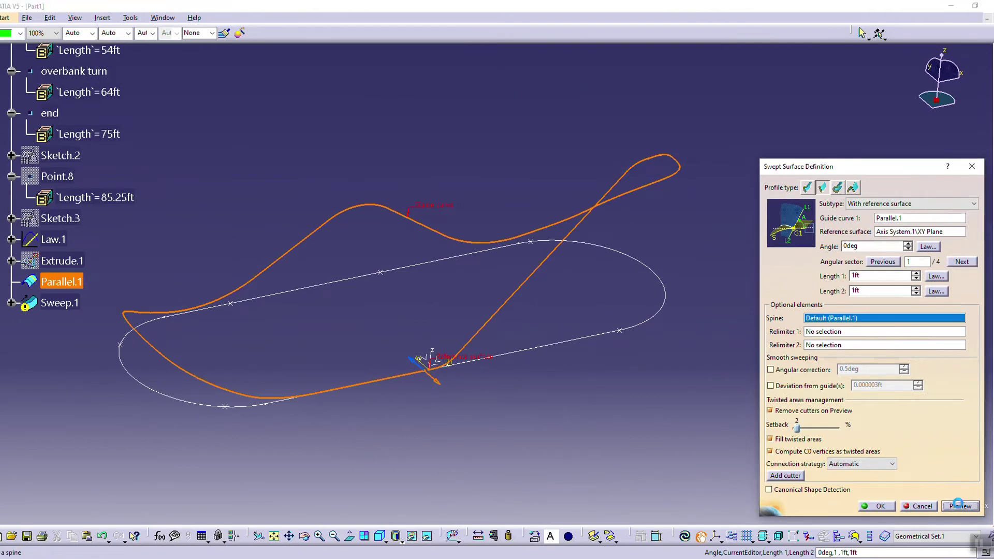
{"action": "left_click", "coordinate": [880, 507]}
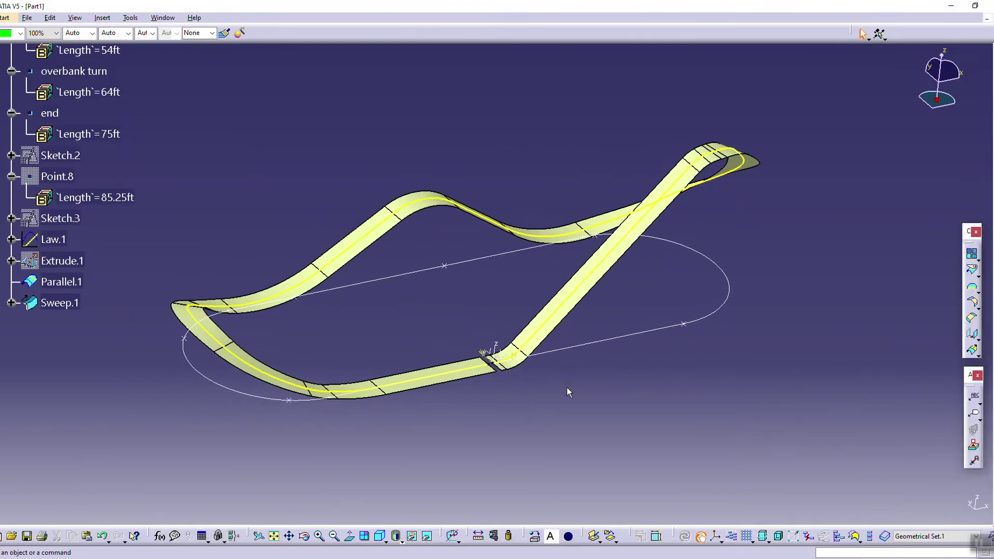
Step: Examine the swept ribbon surface from several sides, review its definition and look closely at the gap where the track's ends meet
{"action": "middle_click_drag", "start_coordinate": [567, 385], "coordinate": [693, 282]}
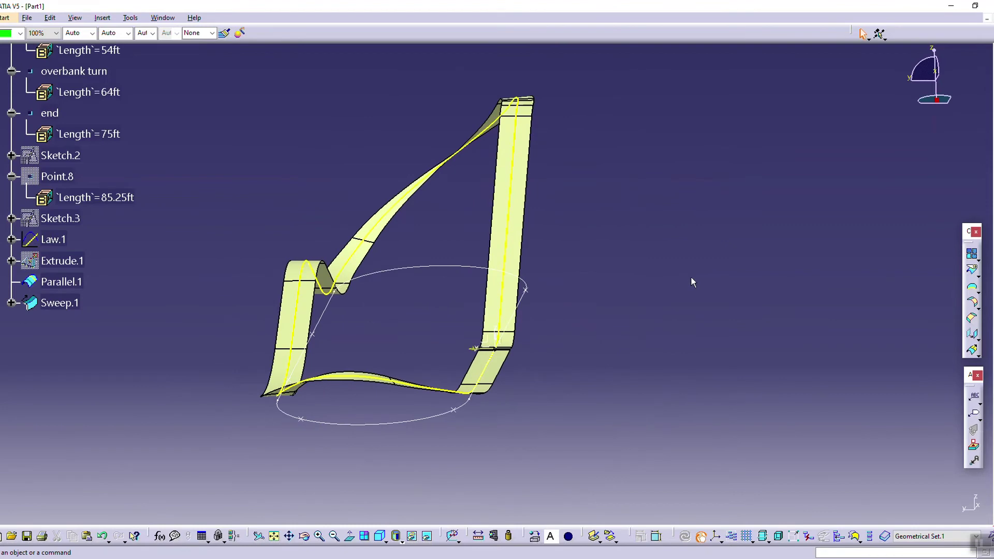
{"action": "middle_click_drag", "start_coordinate": [491, 263], "coordinate": [448, 304]}
{"action": "middle_click_drag", "start_coordinate": [642, 270], "coordinate": [566, 340]}
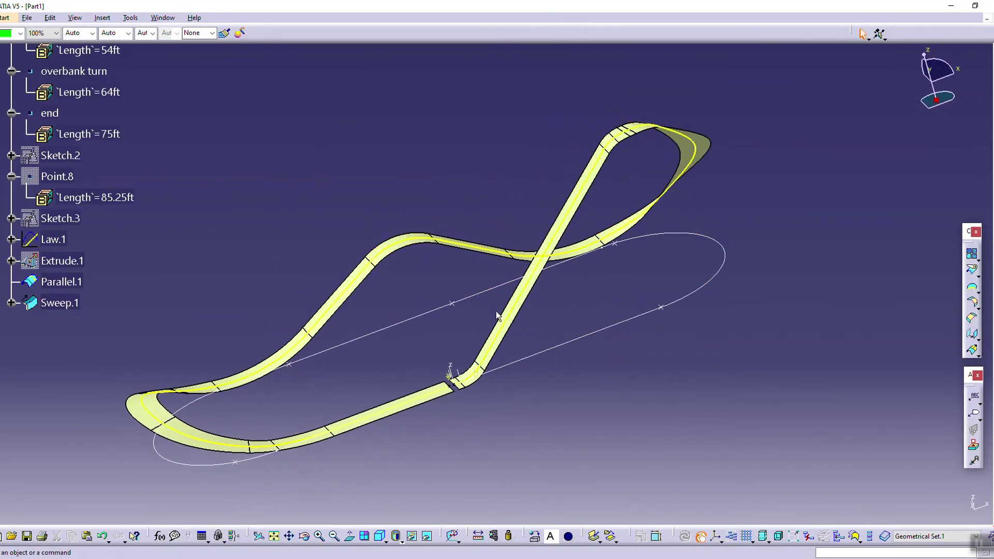
{"action": "double_click", "coordinate": [702, 144]}
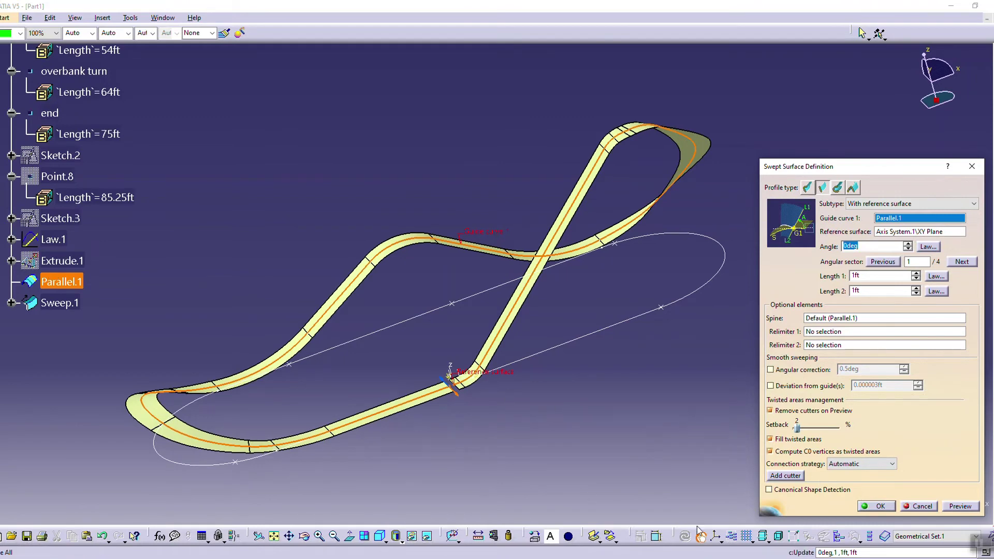
{"action": "left_click", "coordinate": [876, 506]}
{"action": "middle_click_drag", "start_coordinate": [479, 348], "coordinate": [636, 364]}
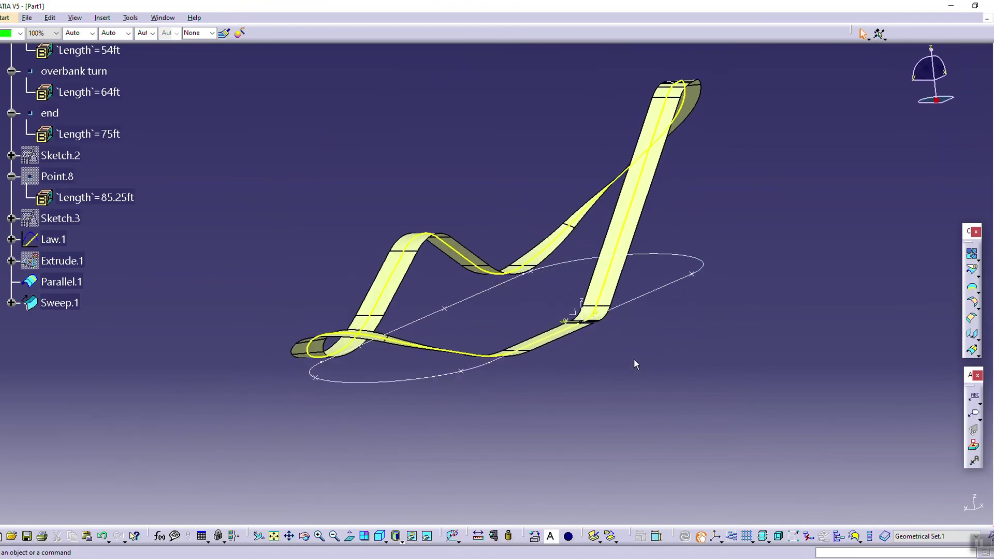
{"action": "middle_click_drag", "start_coordinate": [657, 261], "coordinate": [619, 301]}
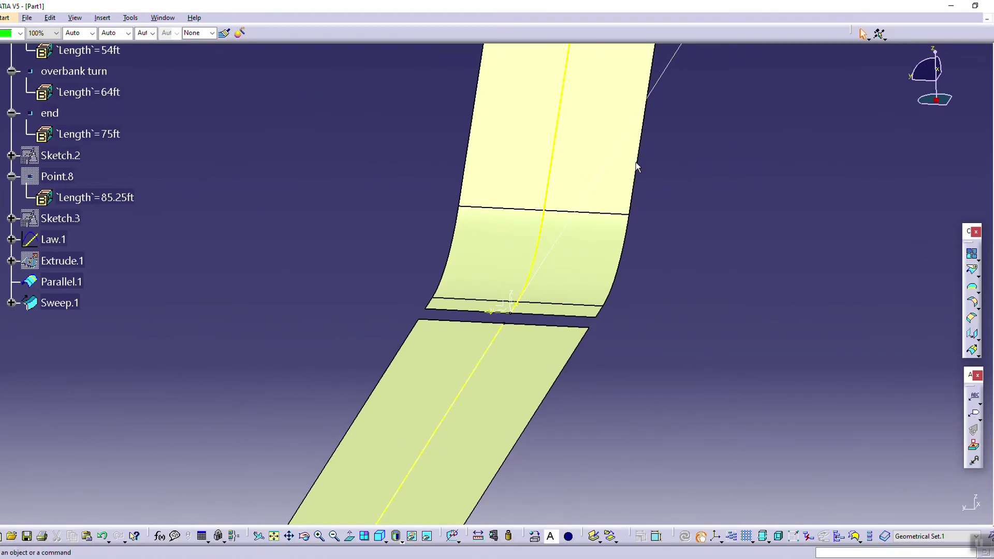
{"action": "middle_click_drag", "start_coordinate": [512, 160], "coordinate": [514, 248]}
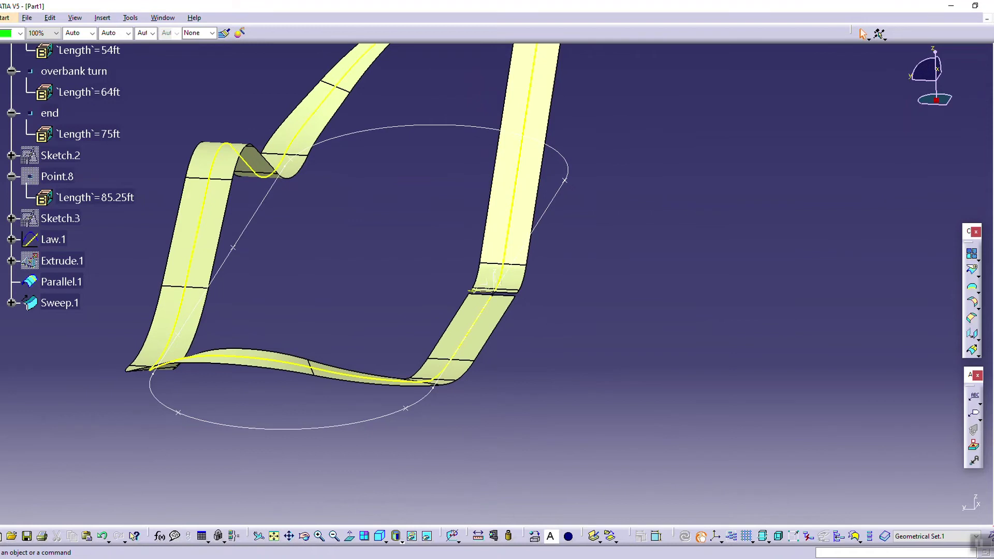
Step: Create a positioned sketch on the axis system's YZ plane with swapped axes
{"action": "left_click", "coordinate": [993, 77]}
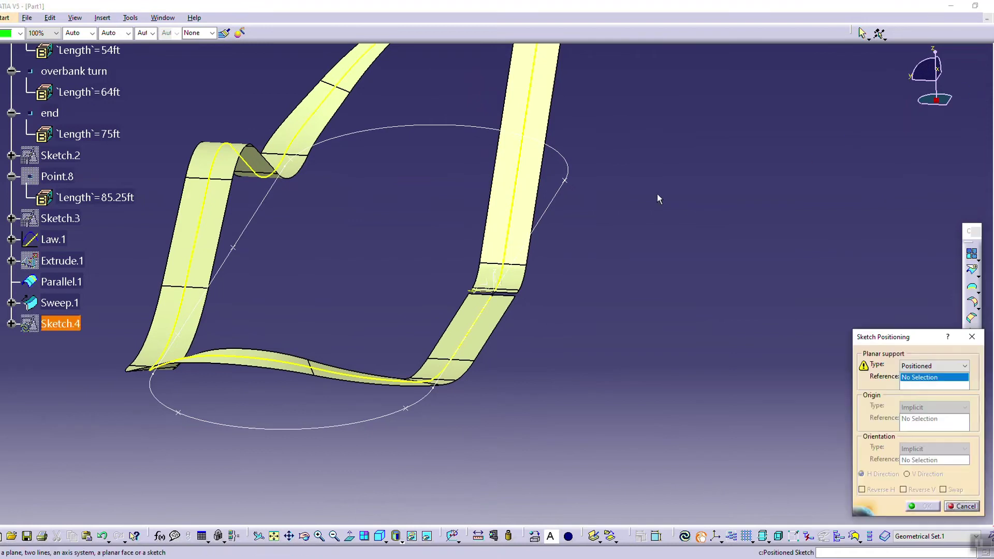
{"action": "left_click", "coordinate": [493, 287]}
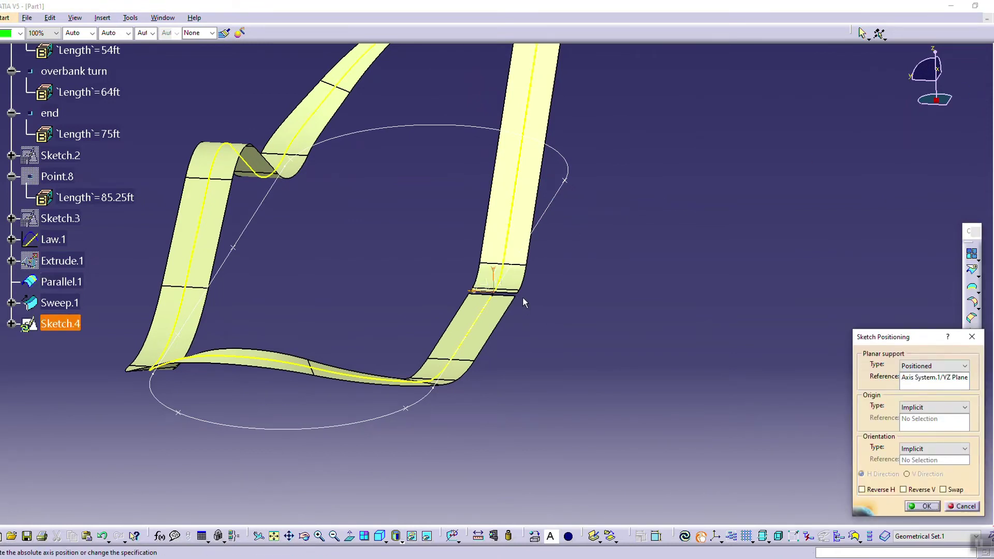
{"action": "left_click", "coordinate": [944, 489]}
{"action": "left_click", "coordinate": [923, 506]}
{"action": "middle_click_drag", "start_coordinate": [579, 323], "coordinate": [647, 312]}
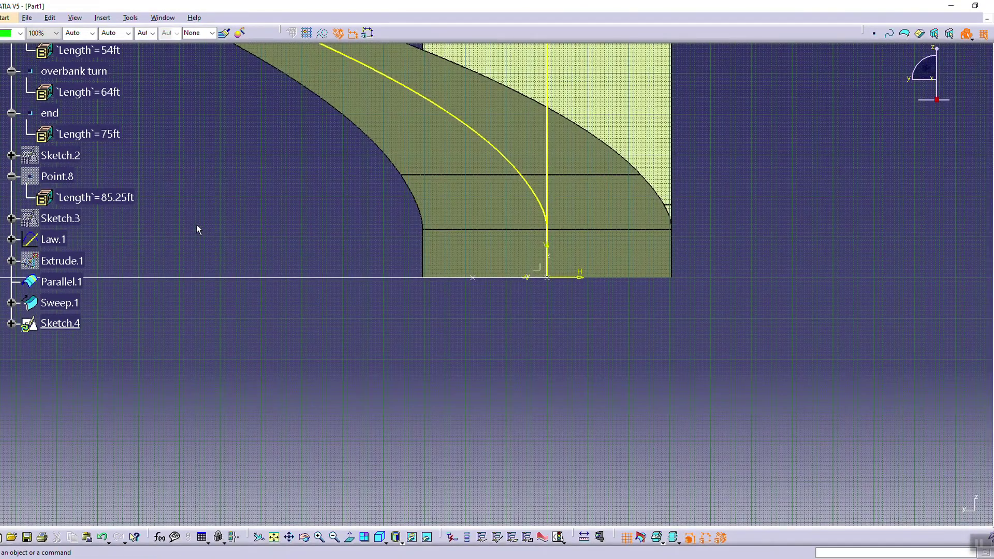
Step: Hide the swept surface Sweep.1 to clear the area around the sketch origin
{"action": "right_click", "coordinate": [73, 304]}
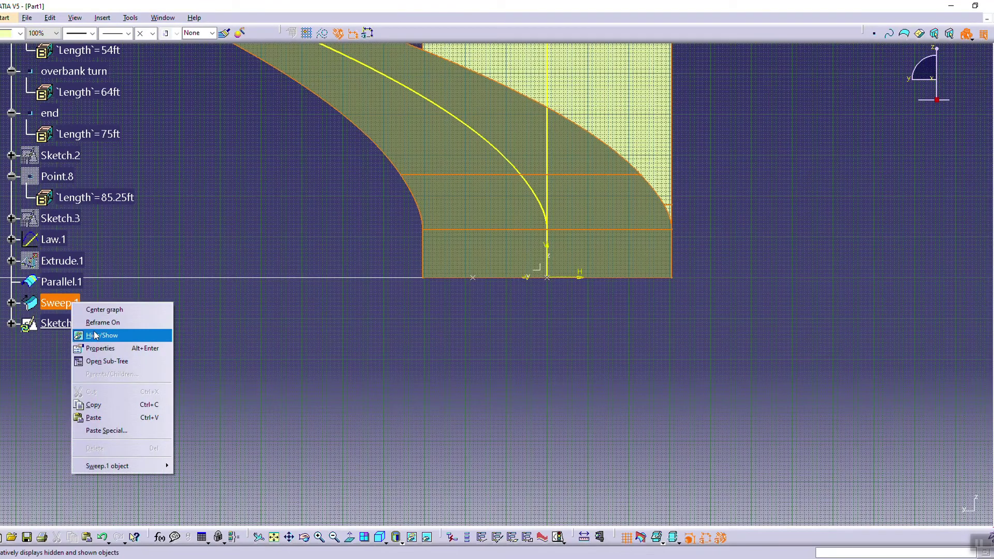
{"action": "left_click", "coordinate": [97, 337]}
{"action": "mouse_move", "coordinate": [578, 356]}
{"action": "middle_mouse_down"}
{"action": "mouse_move", "coordinate": [594, 359]}
{"action": "mouse_move", "coordinate": [565, 290]}
{"action": "mouse_move", "coordinate": [568, 300]}
{"action": "middle_mouse_up"}
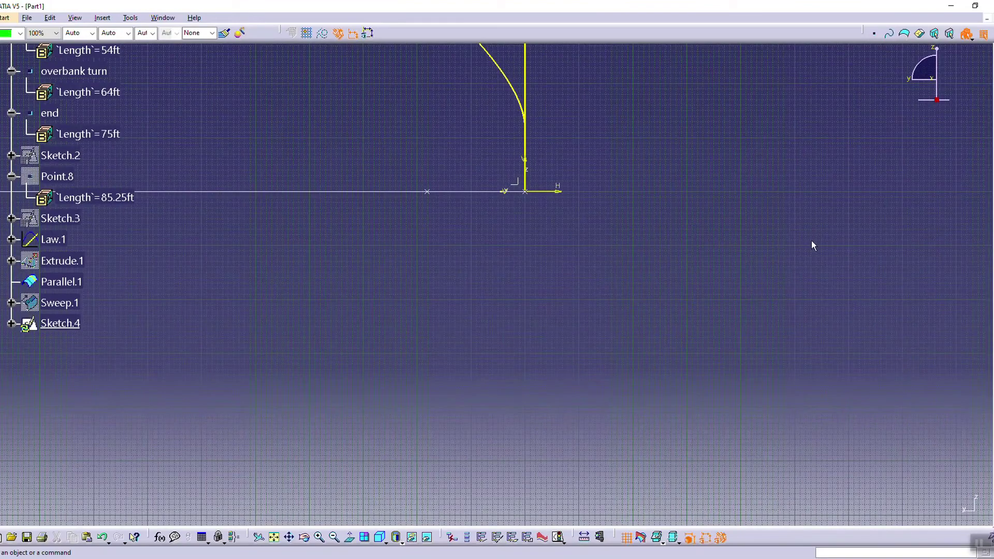
Step: Sketch a closed L-shaped rail profile about 0.16 ft wide and 0.15 ft tall, starting on the horizontal axis about 0.3 ft from the origin
{"action": "left_click", "coordinate": [992, 224]}
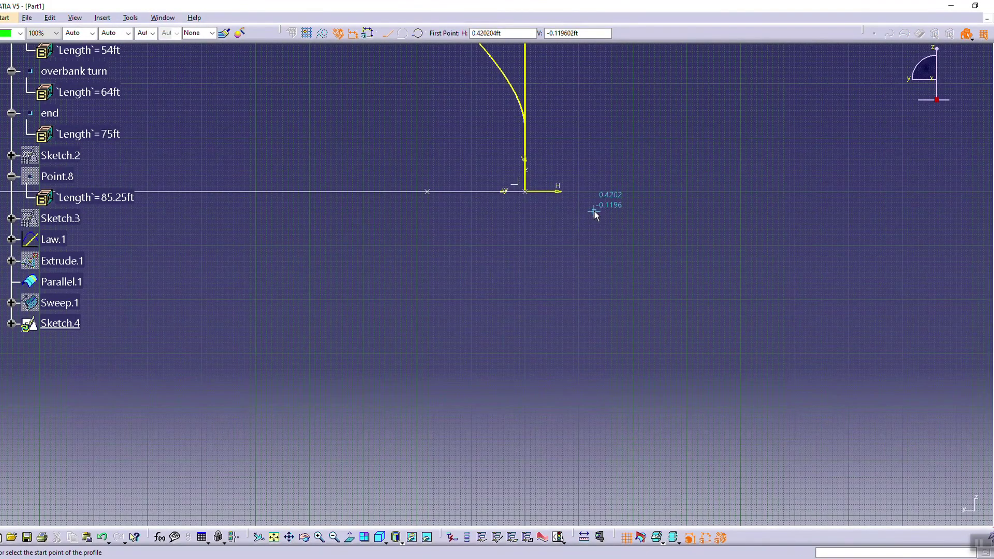
{"action": "middle_click_drag", "start_coordinate": [547, 231], "coordinate": [554, 237]}
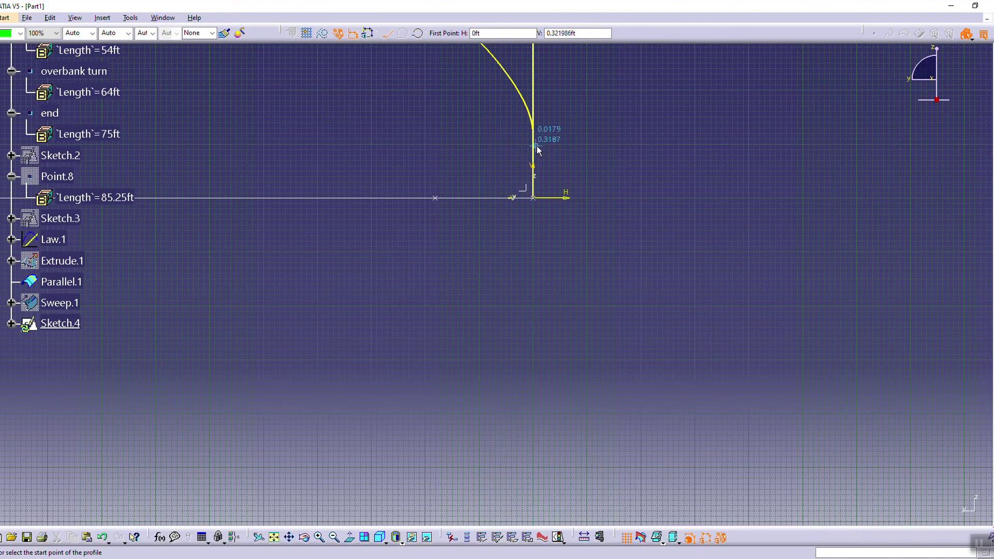
{"action": "left_click", "coordinate": [583, 197]}
{"action": "mouse_move", "coordinate": [583, 209]}
{"action": "middle_mouse_down"}
{"action": "mouse_move", "coordinate": [564, 231]}
{"action": "mouse_move", "coordinate": [588, 182]}
{"action": "middle_mouse_up"}
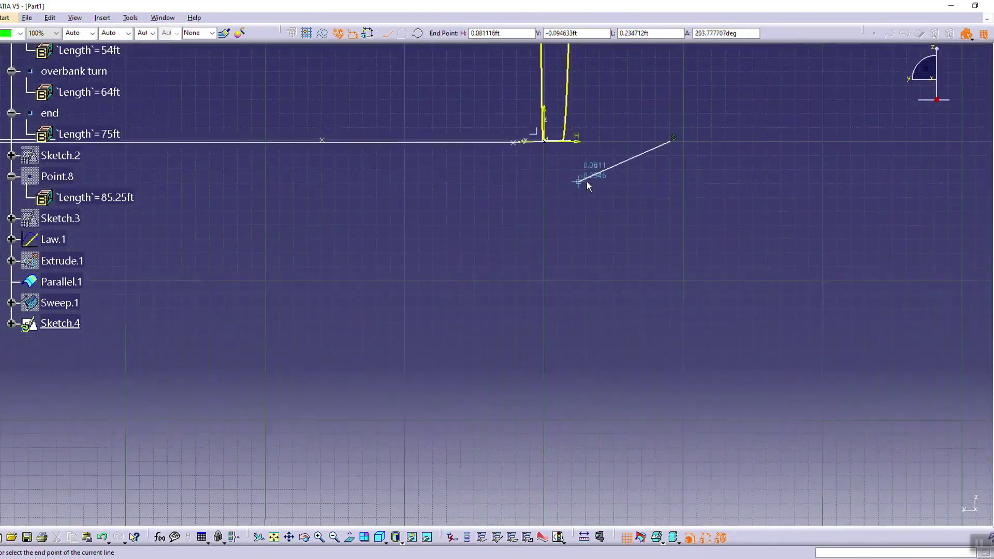
{"action": "left_click", "coordinate": [671, 164]}
{"action": "left_click", "coordinate": [707, 164]}
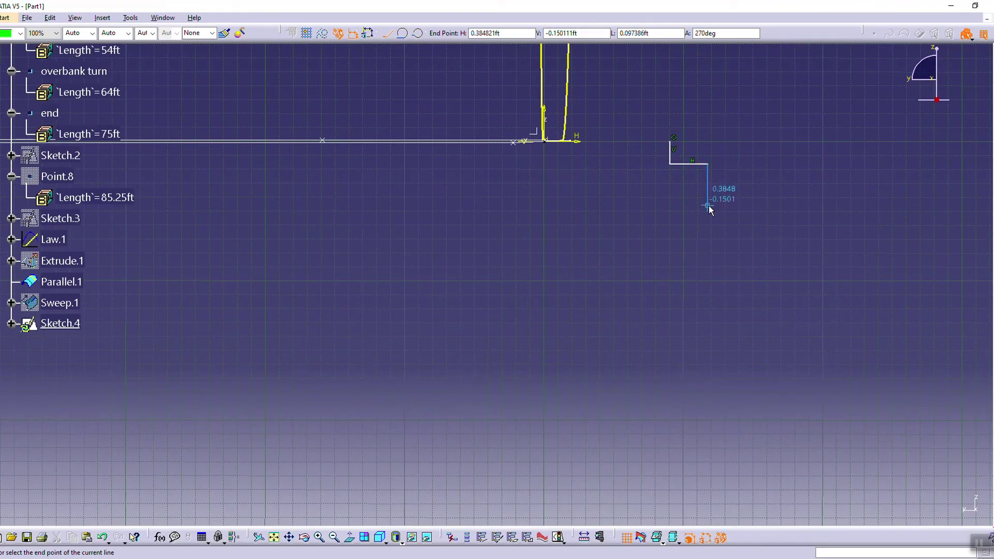
{"action": "left_click", "coordinate": [708, 206]}
{"action": "left_click", "coordinate": [735, 205]}
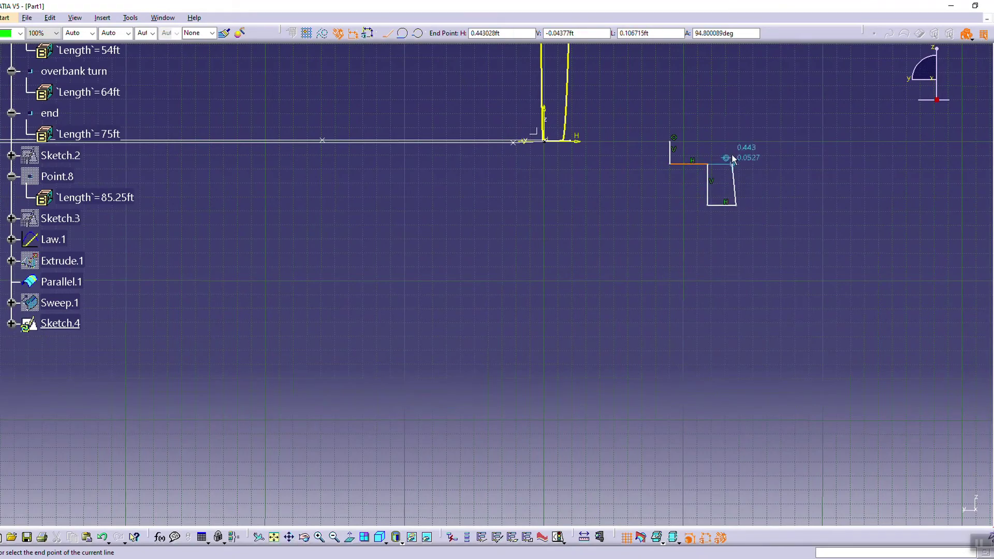
{"action": "left_click", "coordinate": [735, 140]}
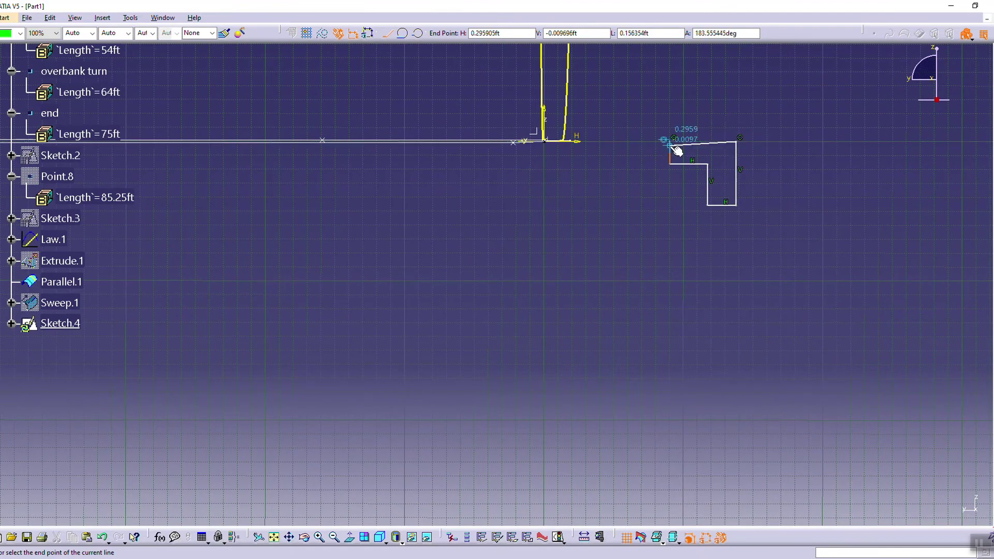
{"action": "left_click", "coordinate": [673, 141]}
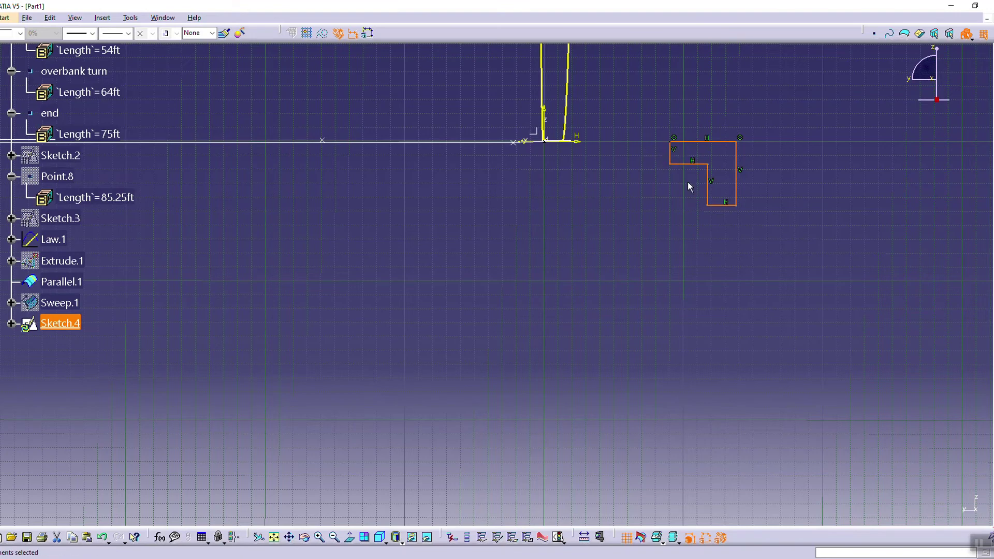
Step: Hide the Parallel.1 curve so that the sketch axes are unobstructed
{"action": "left_click", "coordinate": [880, 204]}
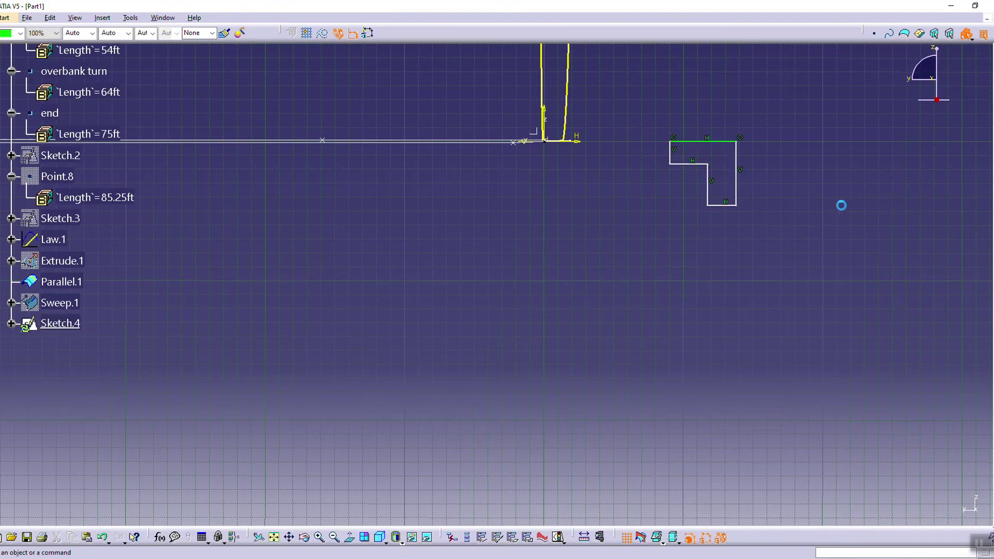
{"action": "left_click", "coordinate": [61, 282]}
{"action": "right_click", "coordinate": [61, 282]}
{"action": "left_click", "coordinate": [100, 313]}
{"action": "middle_click_drag", "start_coordinate": [466, 310], "coordinate": [654, 188]}
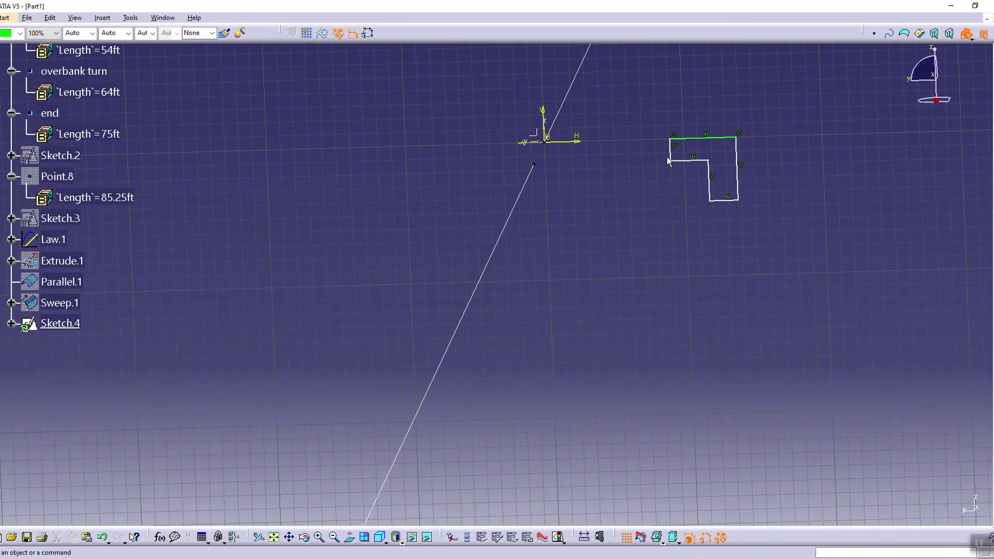
Step: Mirror the L-shaped profile, including its top edge, about the sketch's vertical axis and exit the sketch
{"action": "left_click", "coordinate": [667, 161]}
{"action": "left_click", "coordinate": [721, 537]}
{"action": "left_click", "coordinate": [543, 123]}
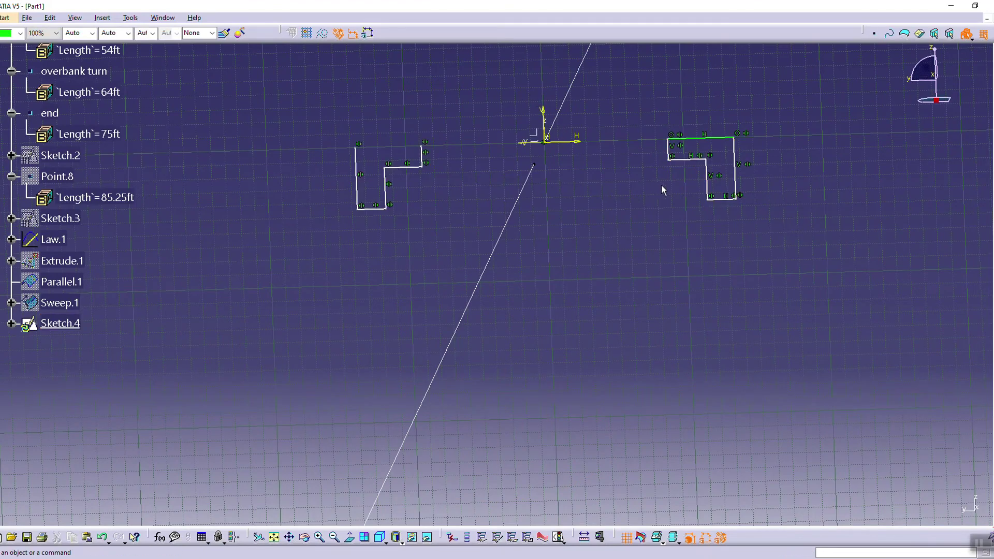
{"action": "left_click", "coordinate": [700, 137]}
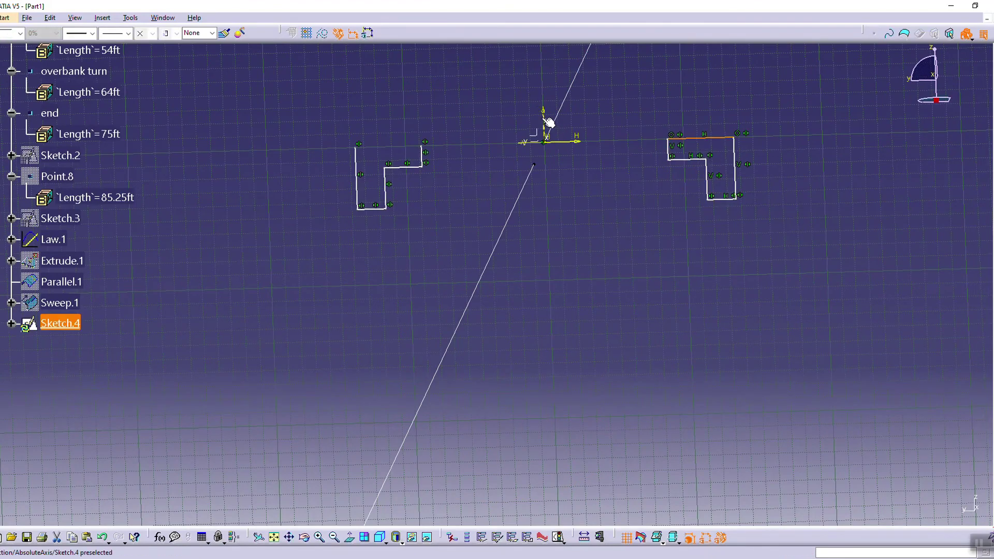
{"action": "left_click", "coordinate": [697, 260]}
{"action": "left_click", "coordinate": [889, 34]}
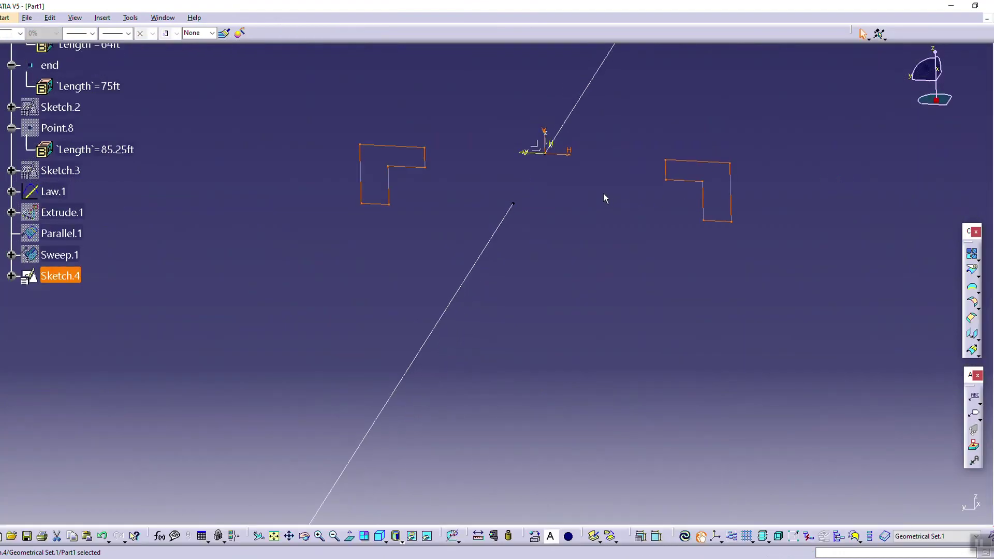
Step: Show the swept surface Sweep.1 and the Parallel.1 curve again
{"action": "right_click", "coordinate": [66, 255]}
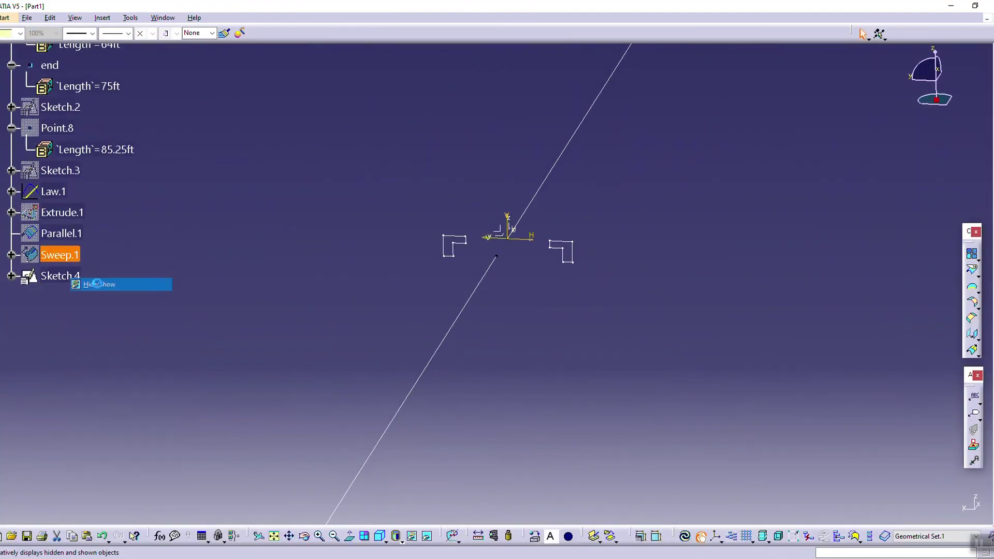
{"action": "left_click", "coordinate": [100, 285]}
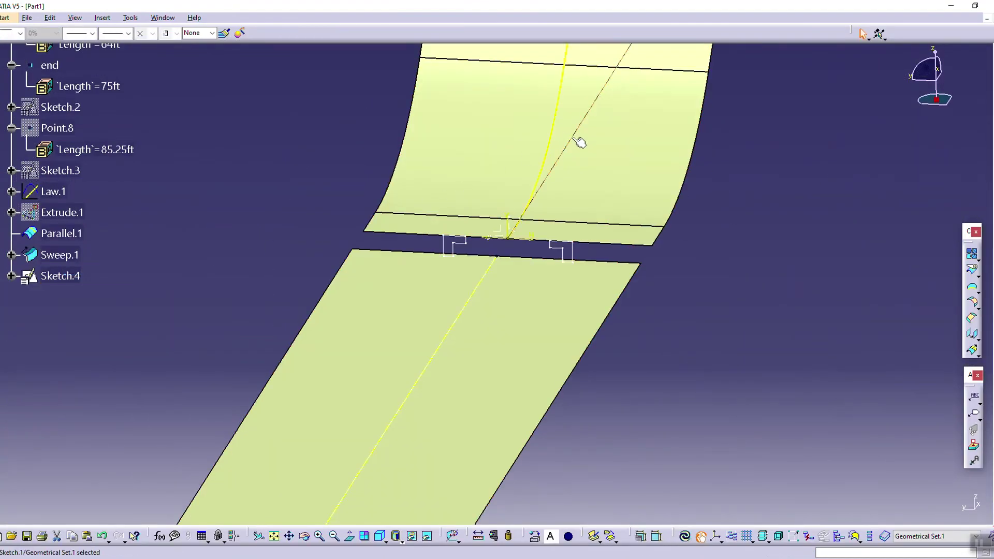
{"action": "middle_click_drag", "start_coordinate": [470, 186], "coordinate": [470, 300]}
{"action": "left_click", "coordinate": [569, 342]}
{"action": "mouse_move", "coordinate": [574, 343]}
{"action": "middle_mouse_down"}
{"action": "mouse_move", "coordinate": [516, 335]}
{"action": "mouse_move", "coordinate": [572, 353]}
{"action": "middle_mouse_up"}
Step: In the Part Design workbench, create a rib from profile Sketch.4 along center curve Parallel.1, using Sweep.1 as the reference surface
{"action": "left_click", "coordinate": [6, 18]}
{"action": "left_click", "coordinate": [32, 61]}
{"action": "middle_click_drag", "start_coordinate": [605, 360], "coordinate": [548, 253]}
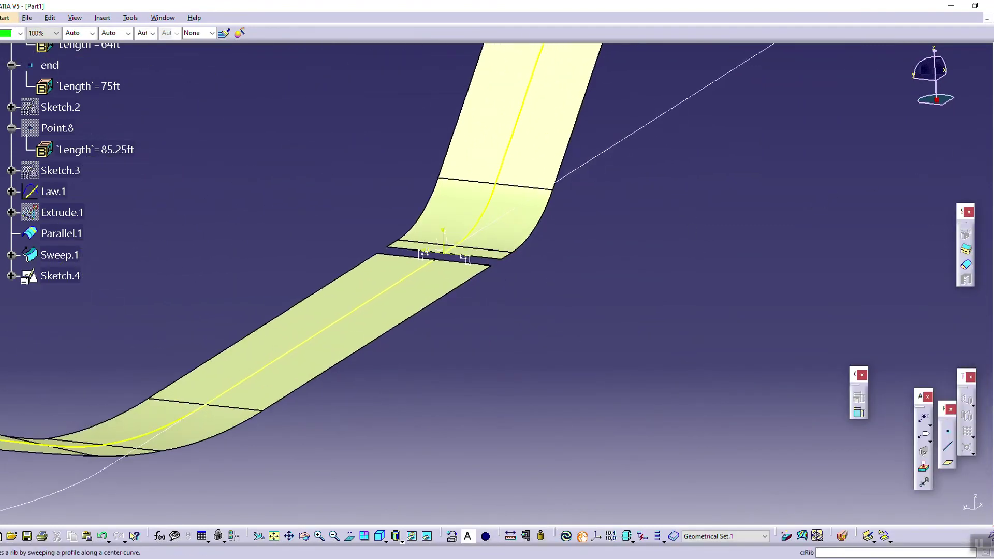
{"action": "left_click", "coordinate": [965, 280]}
{"action": "left_click", "coordinate": [574, 308]}
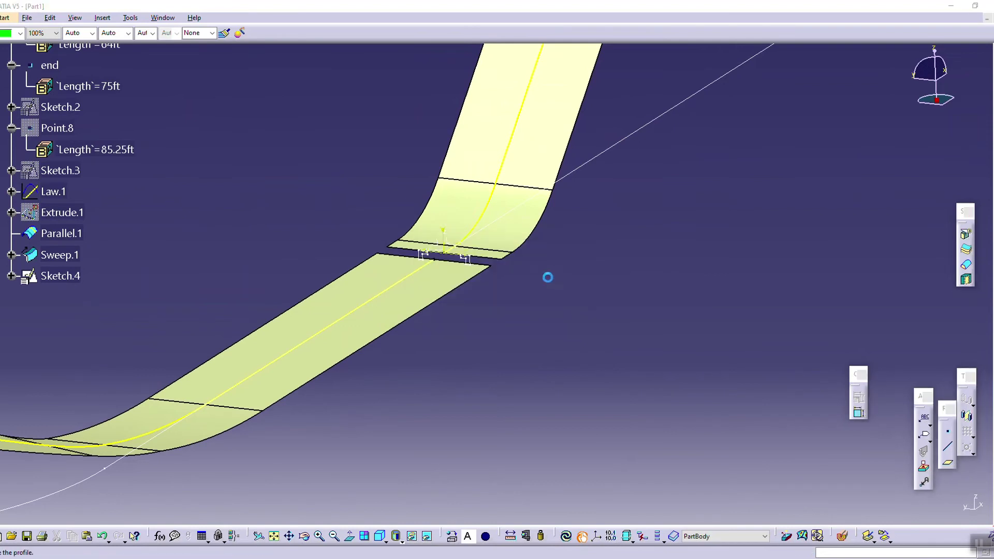
{"action": "scroll", "coordinate": [549, 289], "scroll_direction": "up", "scroll_amount": 5}
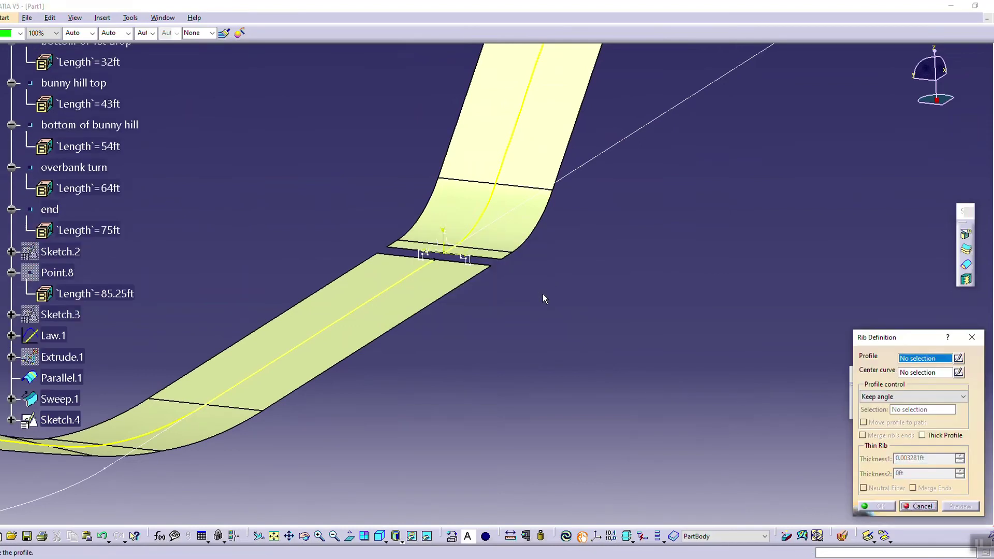
{"action": "left_click", "coordinate": [469, 258]}
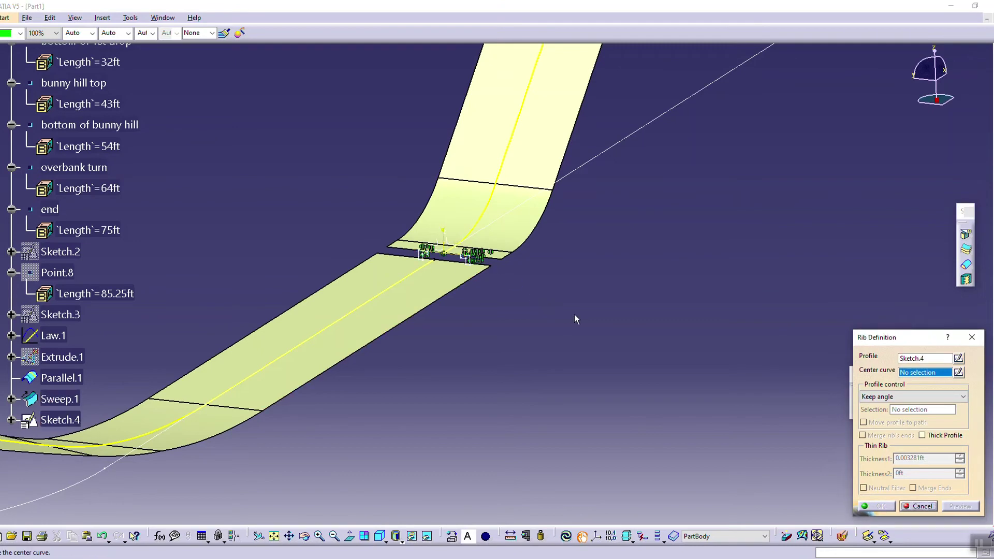
{"action": "left_click", "coordinate": [510, 166]}
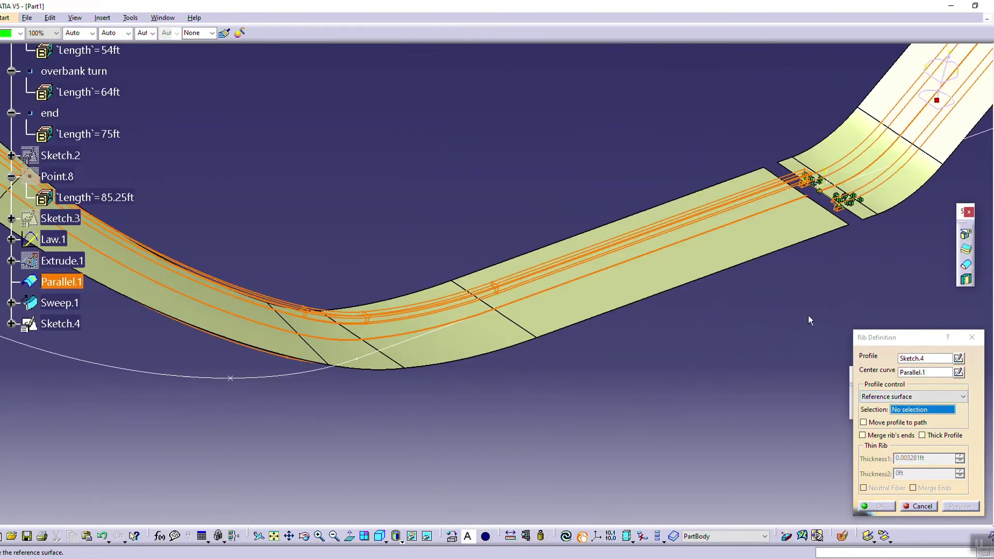
{"action": "left_click", "coordinate": [770, 235]}
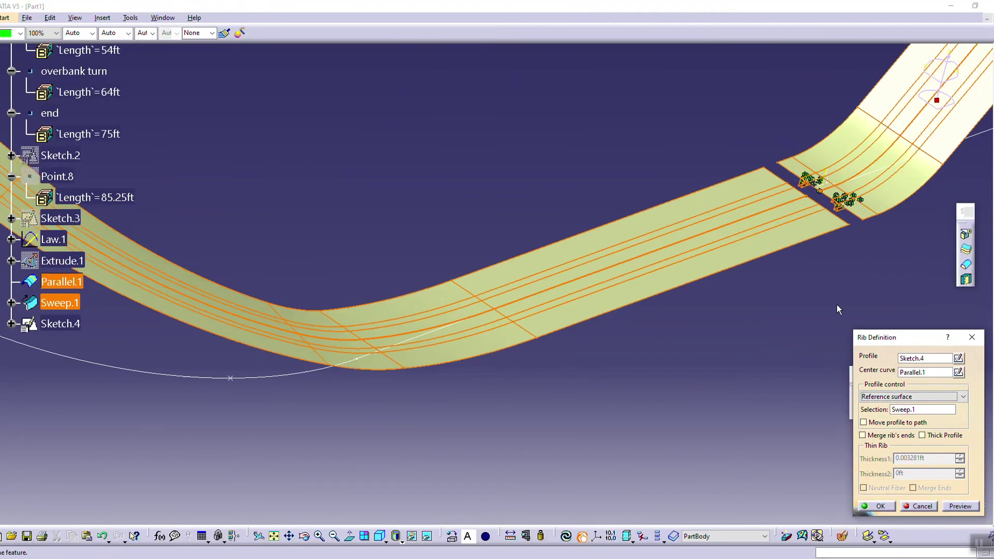
Step: Hide the reference ribbon surface and colour the PartBody red
{"action": "right_click", "coordinate": [738, 193]}
{"action": "left_click", "coordinate": [771, 224]}
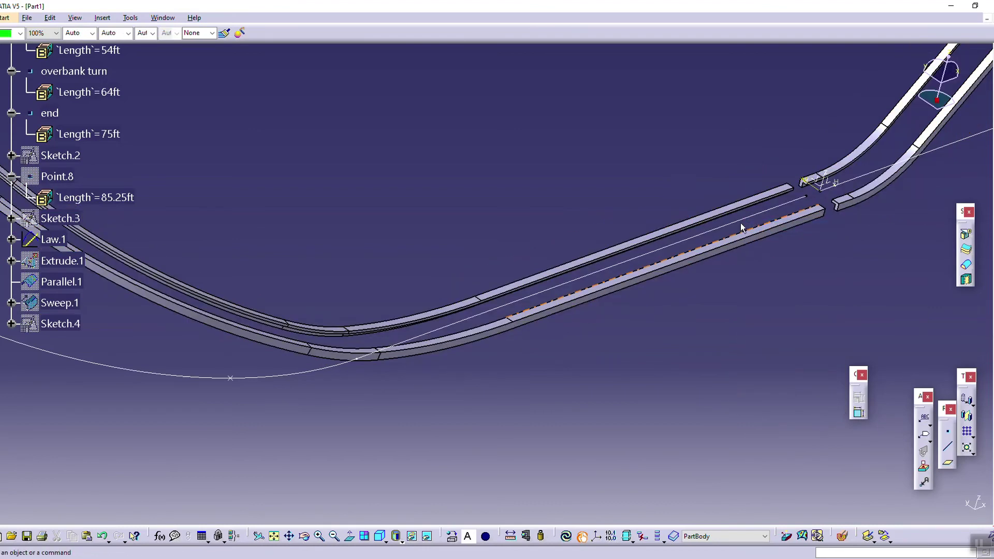
{"action": "scroll", "coordinate": [151, 205], "scroll_direction": "up", "scroll_amount": 7}
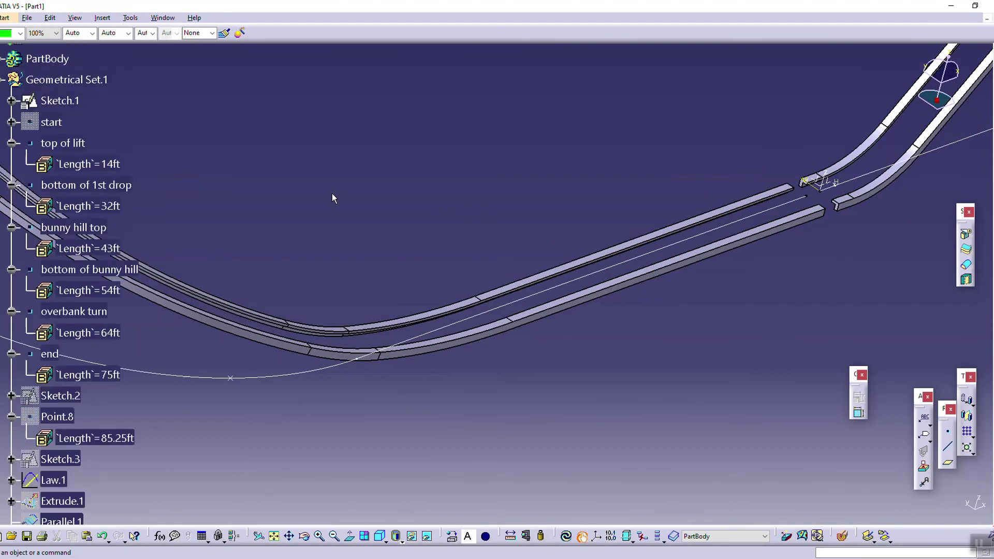
{"action": "left_click", "coordinate": [56, 249]}
{"action": "left_click", "coordinate": [20, 33]}
{"action": "left_click", "coordinate": [17, 118]}
{"action": "left_click", "coordinate": [413, 219]}
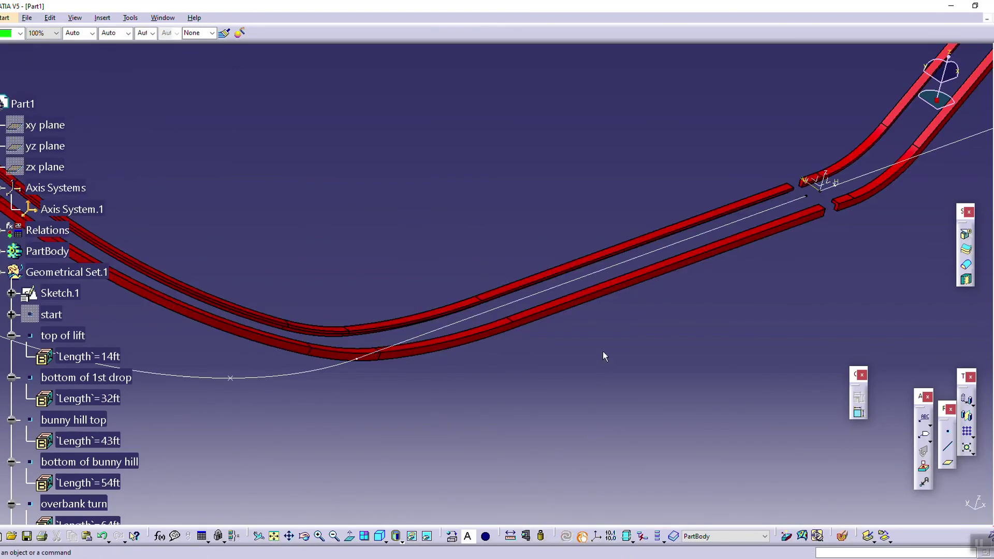
Step: Hide the flat ground path sketch, Sketch.1, beneath the track
{"action": "scroll", "coordinate": [600, 351], "scroll_direction": "down", "scroll_amount": 5}
{"action": "mouse_move", "coordinate": [598, 350]}
{"action": "middle_mouse_down"}
{"action": "mouse_move", "coordinate": [636, 270]}
{"action": "mouse_move", "coordinate": [676, 233]}
{"action": "mouse_move", "coordinate": [586, 352]}
{"action": "middle_mouse_up"}
{"action": "middle_click_drag", "start_coordinate": [560, 242], "coordinate": [345, 347]}
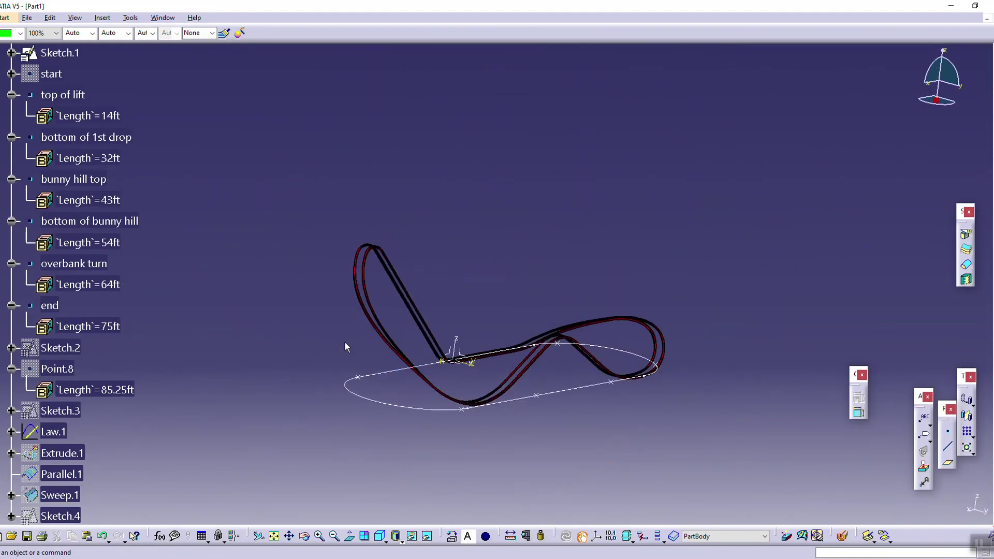
{"action": "right_click", "coordinate": [380, 374]}
{"action": "left_click", "coordinate": [409, 185]}
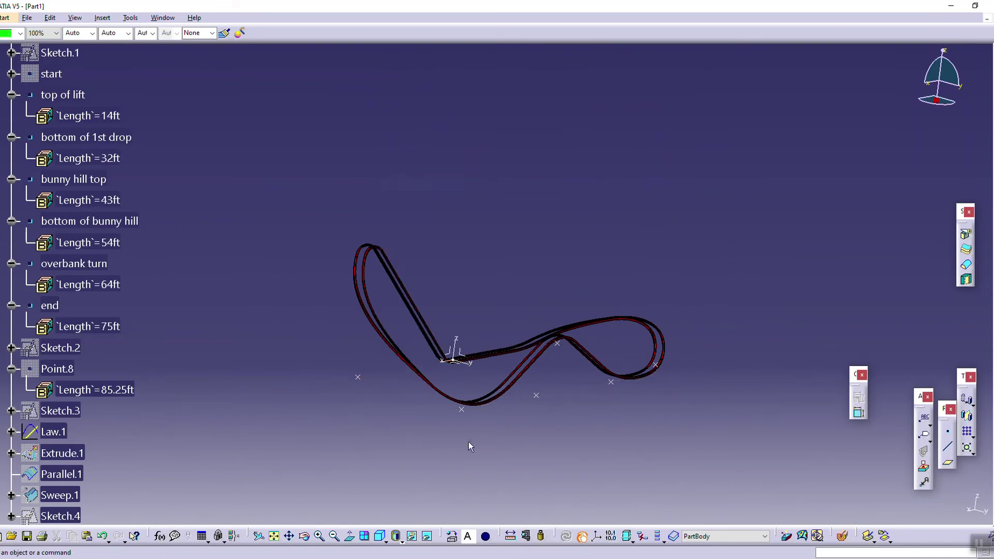
Step: Switch the viewport to a white background, collapse Geometrical Set.1 and inspect the red track from several sides
{"action": "left_click", "coordinate": [468, 537]}
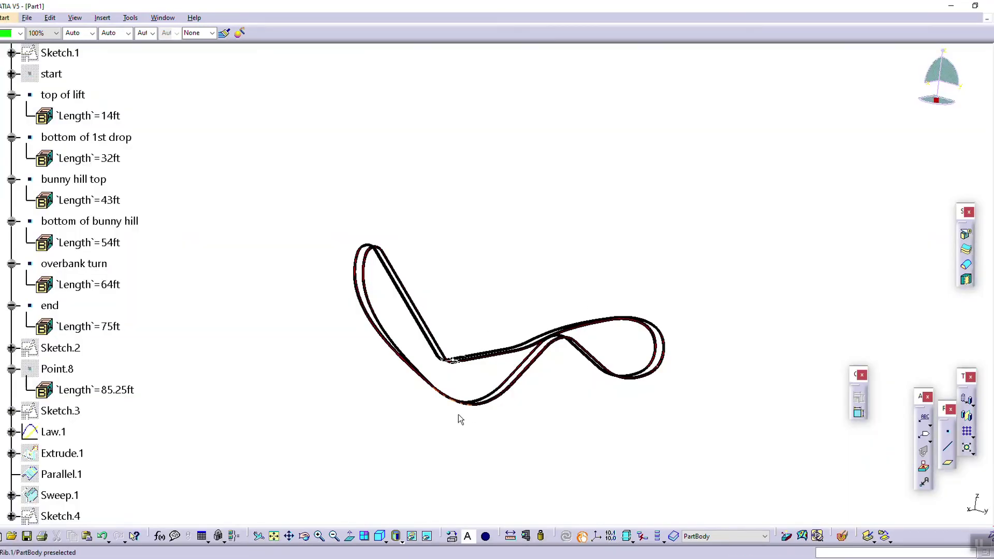
{"action": "middle_click_drag", "start_coordinate": [458, 415], "coordinate": [472, 299]}
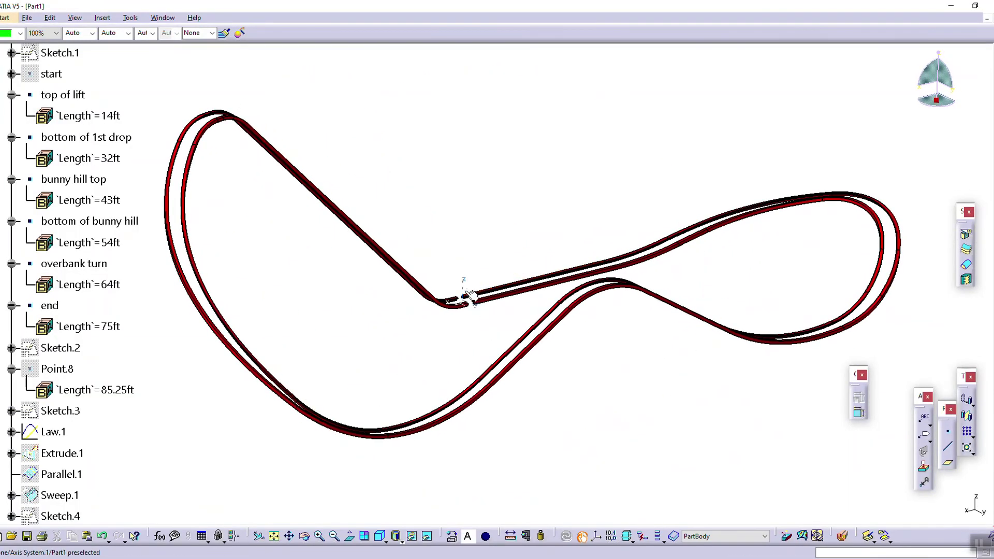
{"action": "scroll", "coordinate": [117, 259], "scroll_direction": "up", "scroll_amount": 3}
{"action": "left_click", "coordinate": [2, 176]}
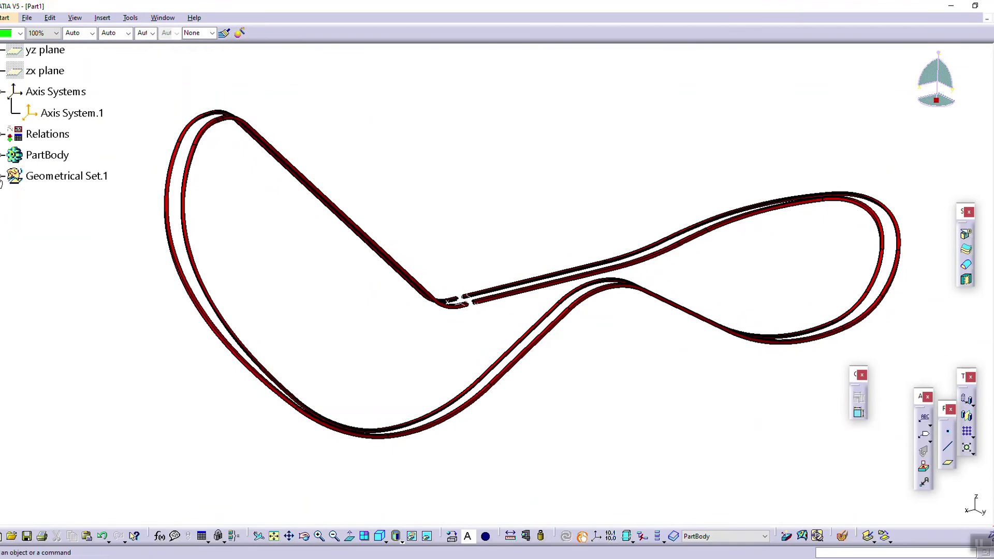
{"action": "middle_click_drag", "start_coordinate": [517, 312], "coordinate": [458, 302]}
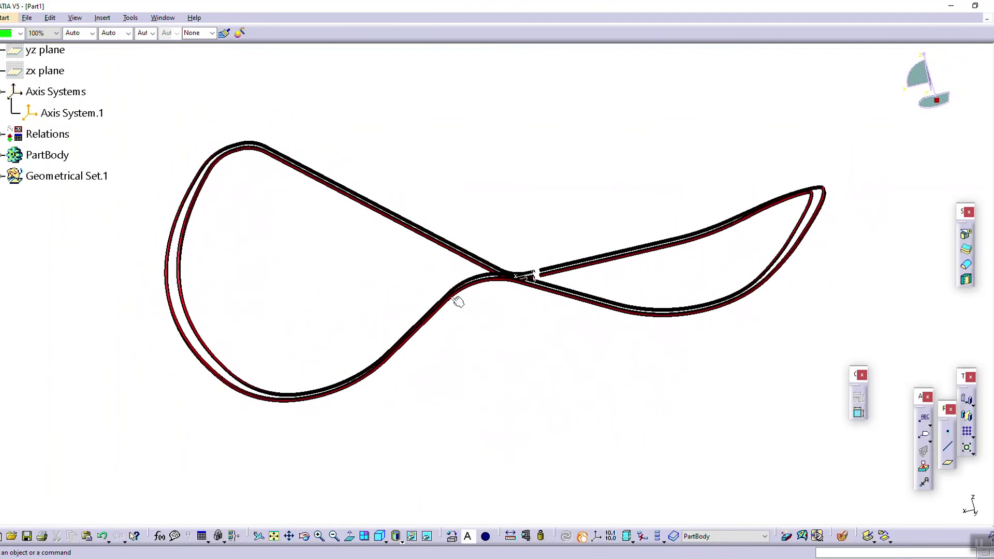
{"action": "middle_click_drag", "start_coordinate": [483, 359], "coordinate": [428, 278]}
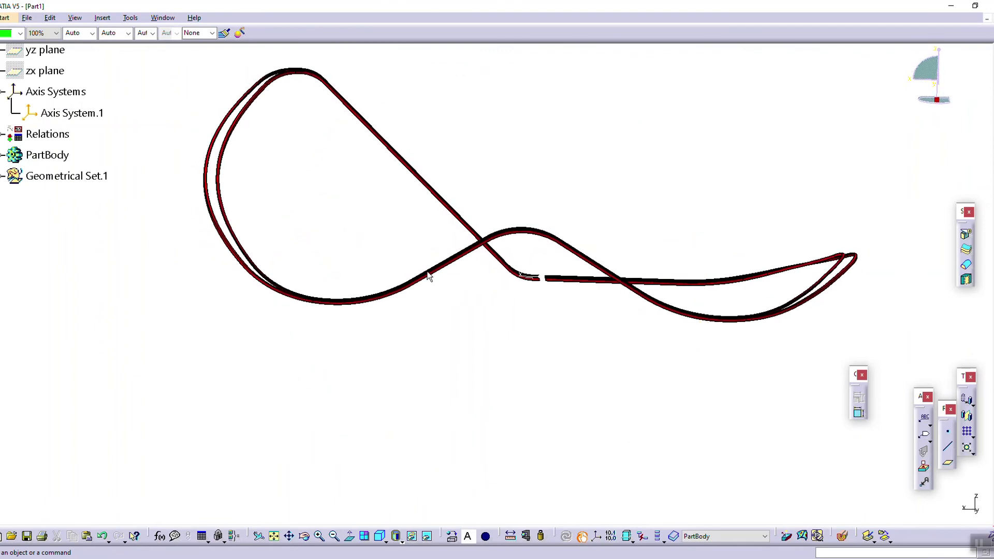
{"action": "left_click", "coordinate": [4, 177]}
{"action": "scroll", "coordinate": [61, 248], "scroll_direction": "down", "scroll_amount": 5}
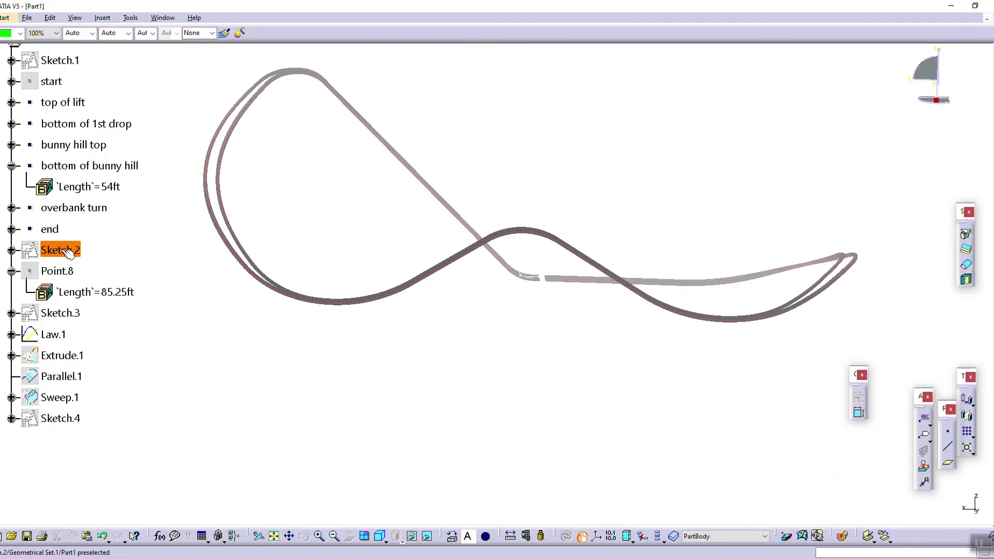
{"action": "double_click", "coordinate": [61, 313]}
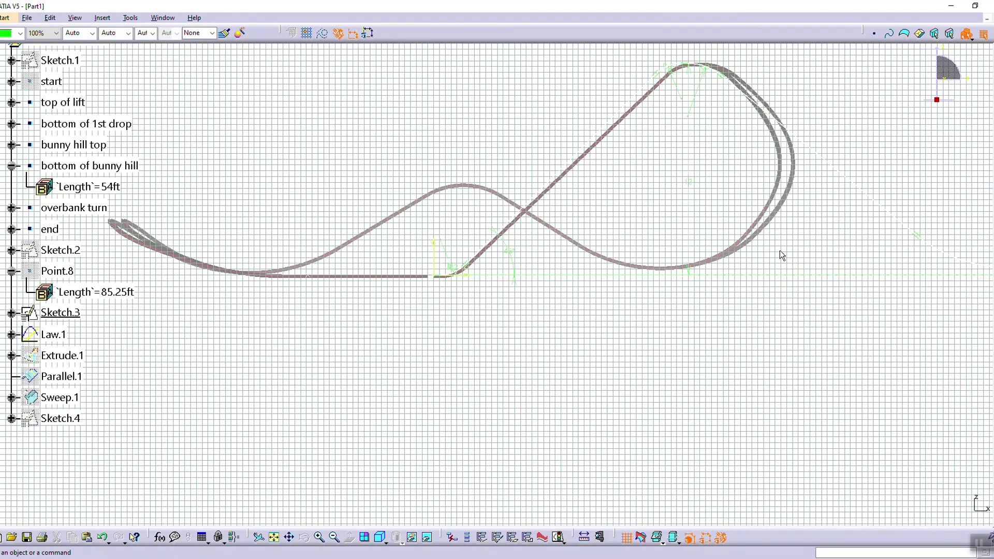
{"action": "left_click", "coordinate": [984, 33]}
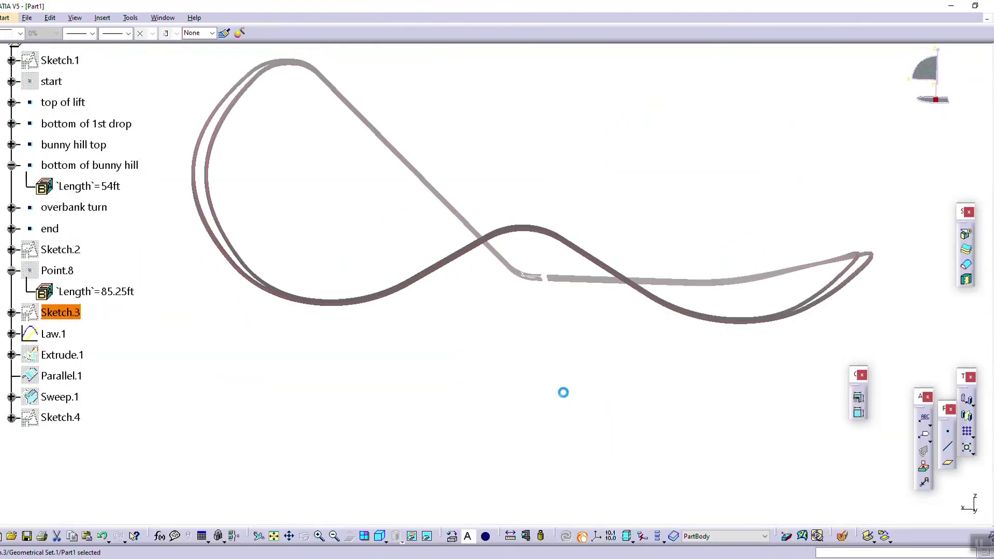
Step: Restore the dark blue background, open Sketch.3 for editing and set the radius of the bunny hill's crest arc to 6 ft
{"action": "left_click", "coordinate": [485, 537]}
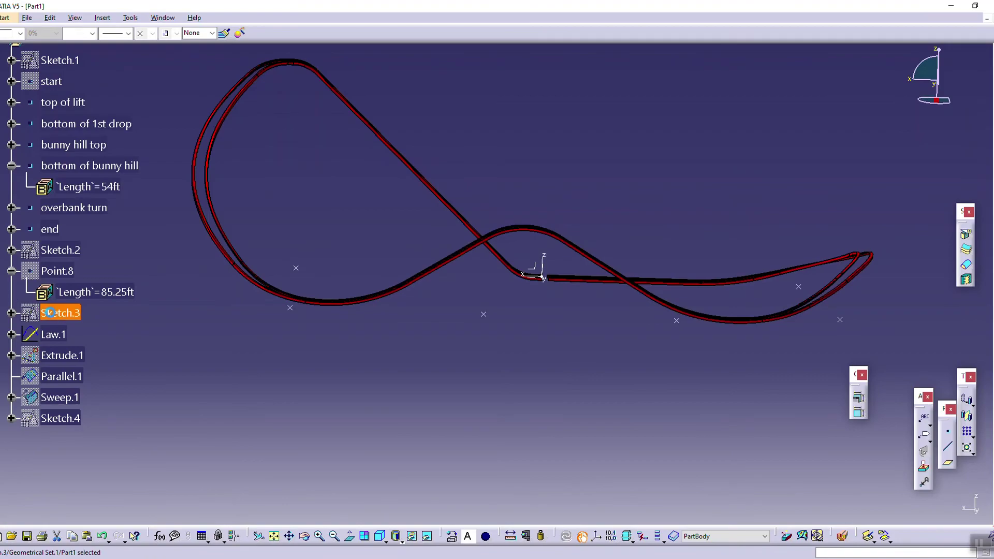
{"action": "double_click", "coordinate": [64, 315]}
{"action": "mouse_move", "coordinate": [986, 323]}
{"action": "middle_mouse_down"}
{"action": "mouse_move", "coordinate": [912, 339]}
{"action": "mouse_move", "coordinate": [583, 343]}
{"action": "middle_mouse_up"}
{"action": "mouse_move", "coordinate": [761, 334]}
{"action": "middle_mouse_down"}
{"action": "mouse_move", "coordinate": [553, 327]}
{"action": "mouse_move", "coordinate": [596, 248]}
{"action": "middle_mouse_up"}
{"action": "double_click", "coordinate": [626, 171]}
{"action": "type", "text": "6"}
{"action": "key", "text": "Return"}
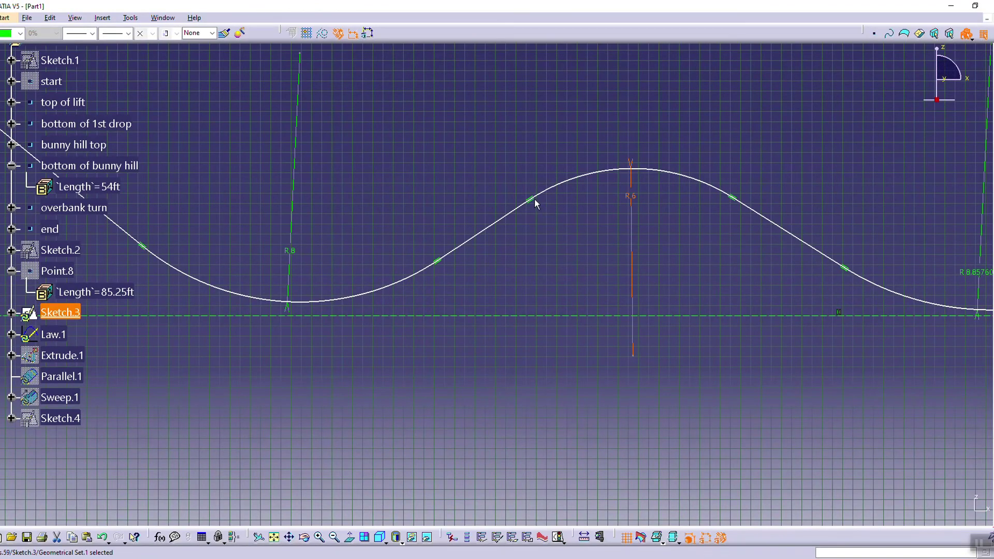
Step: Set the radius of the bunny hill's crest arc to 8 ft and that of the valley arc following it to 9 ft
{"action": "left_click_drag", "start_coordinate": [534, 200], "coordinate": [527, 199]}
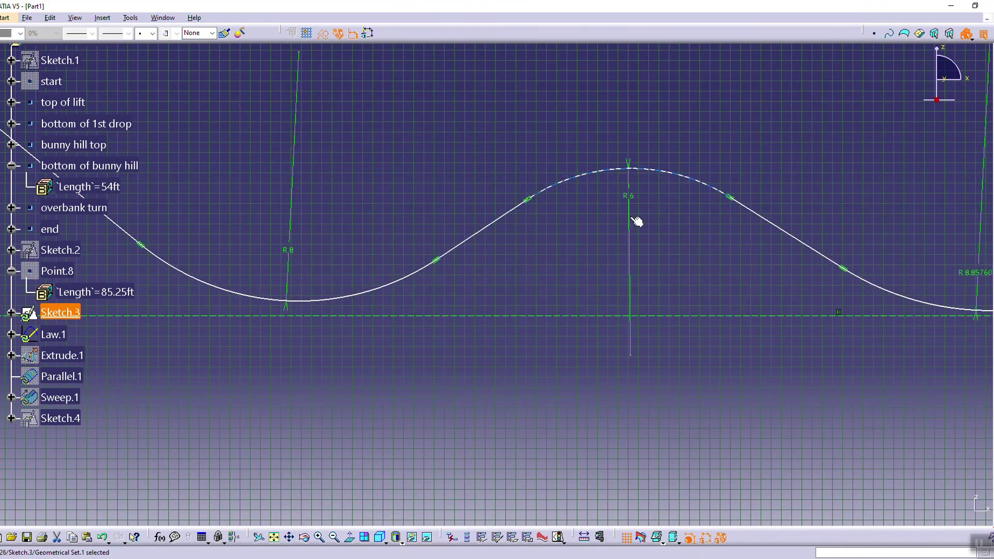
{"action": "middle_click_drag", "start_coordinate": [761, 285], "coordinate": [692, 292]}
{"action": "double_click", "coordinate": [570, 205]}
{"action": "key", "text": "Return"}
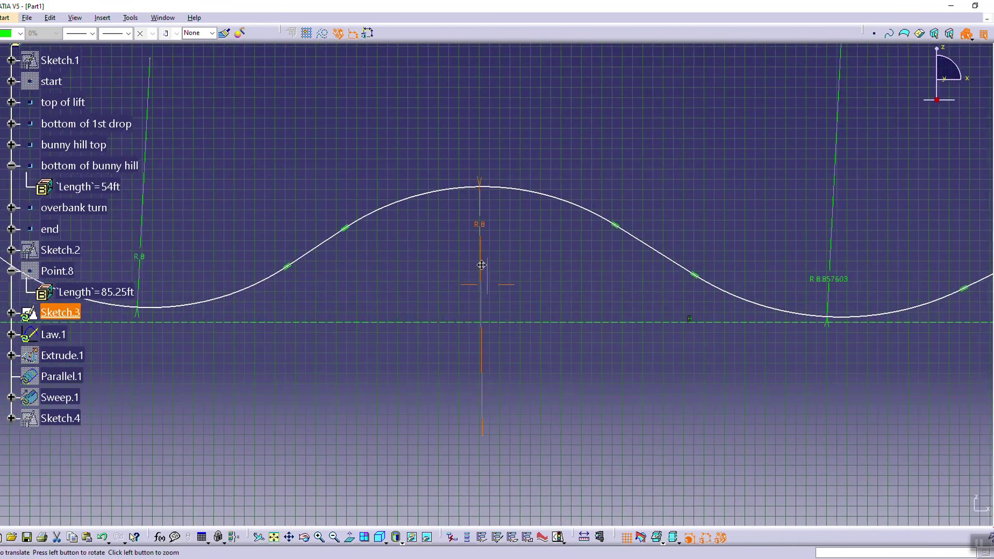
{"action": "double_click", "coordinate": [655, 256]}
{"action": "key", "text": "Return"}
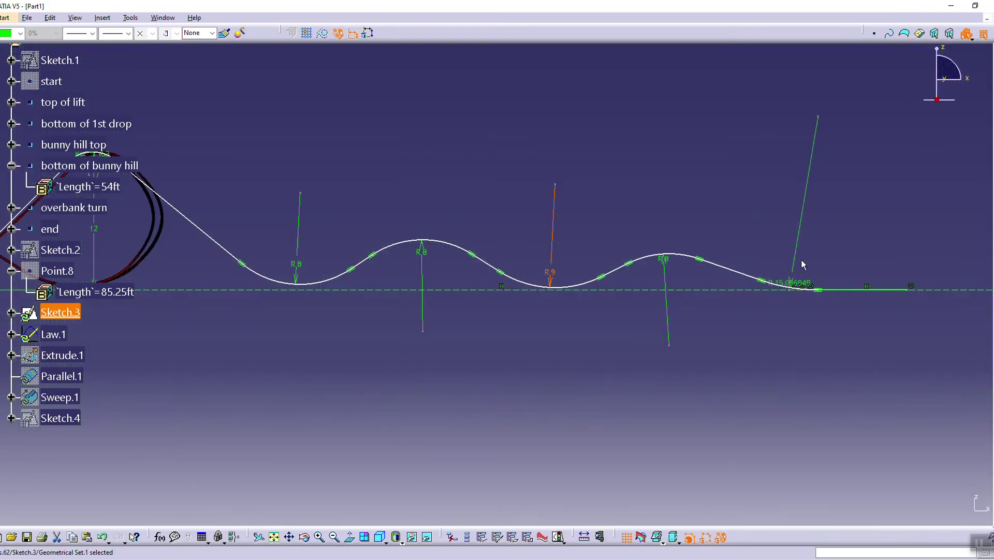
Step: Constrain the angle between the first drop's straight line and the horizontal ground line to 50 degrees
{"action": "mouse_move", "coordinate": [759, 328]}
{"action": "middle_mouse_down"}
{"action": "mouse_move", "coordinate": [621, 337]}
{"action": "mouse_move", "coordinate": [626, 285]}
{"action": "middle_mouse_up"}
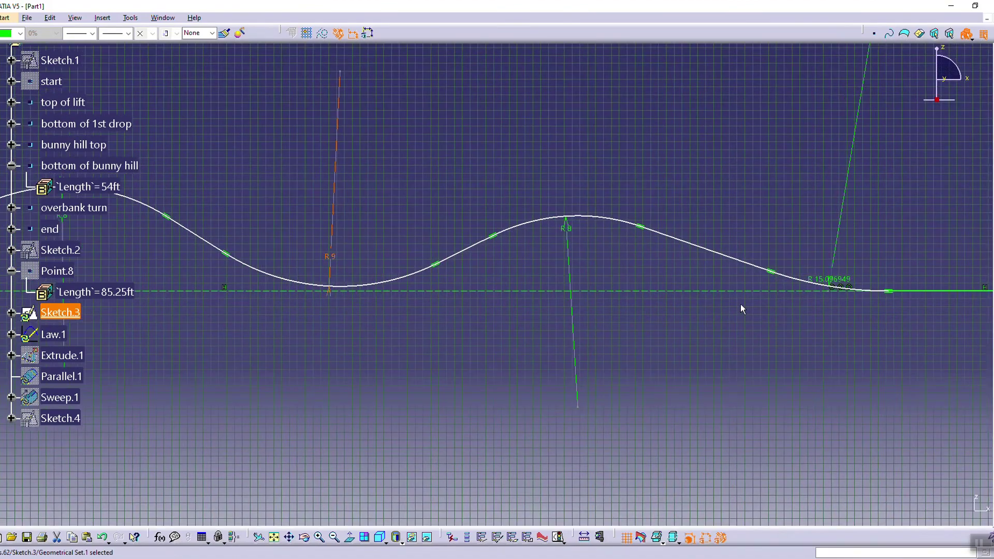
{"action": "mouse_move", "coordinate": [408, 246]}
{"action": "middle_mouse_down"}
{"action": "mouse_move", "coordinate": [472, 307]}
{"action": "mouse_move", "coordinate": [489, 272]}
{"action": "middle_mouse_up"}
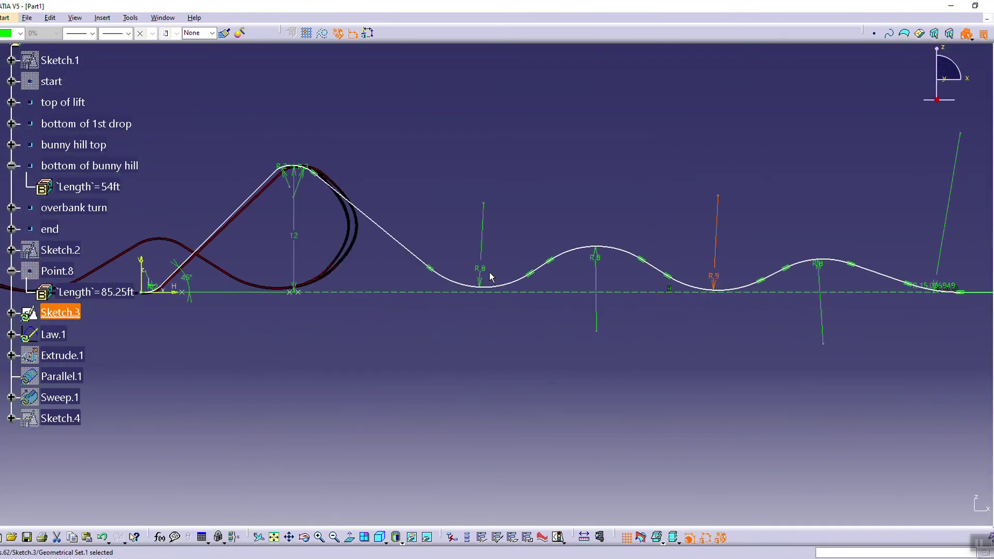
{"action": "mouse_move", "coordinate": [507, 371]}
{"action": "middle_mouse_down"}
{"action": "mouse_move", "coordinate": [466, 382]}
{"action": "mouse_move", "coordinate": [490, 326]}
{"action": "middle_mouse_up"}
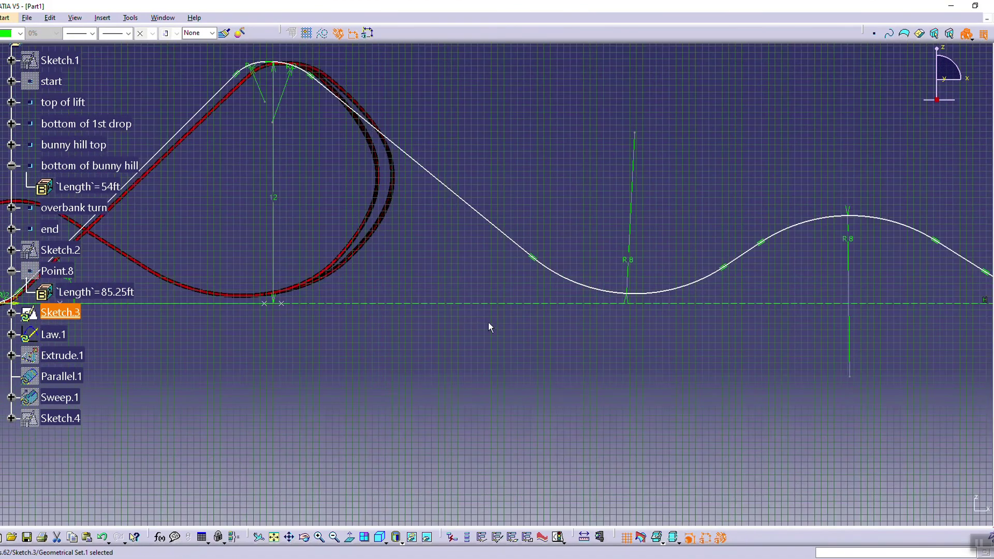
{"action": "left_click", "coordinate": [485, 218]}
{"action": "left_click", "coordinate": [460, 303]}
{"action": "left_click", "coordinate": [450, 270]}
{"action": "double_click", "coordinate": [448, 264]}
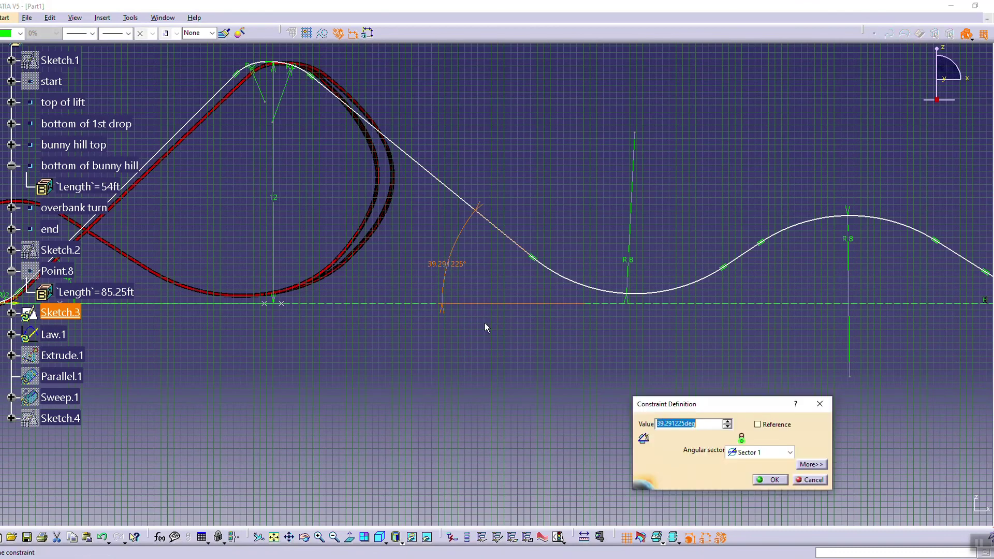
{"action": "key", "text": "Return"}
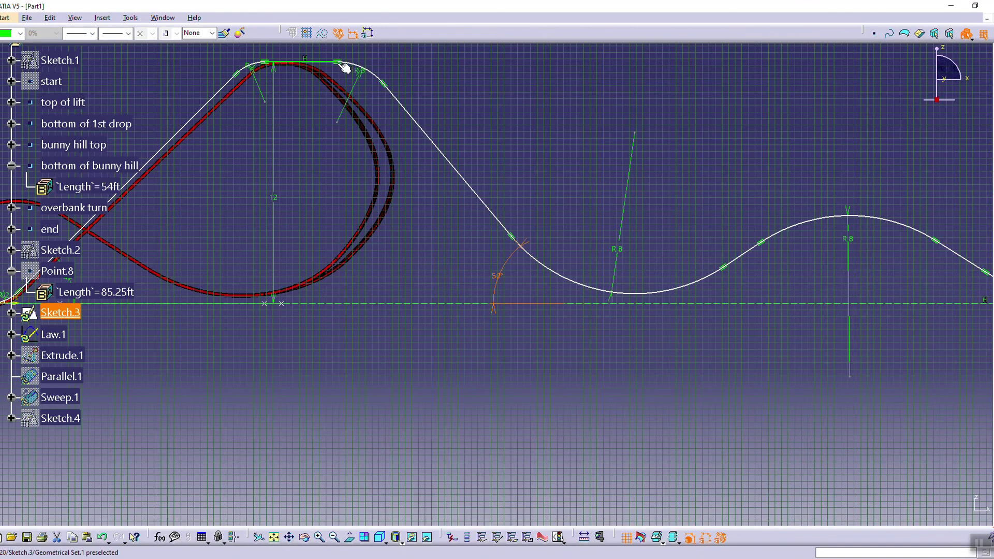
Step: Set the radii of both arcs at the top of the lift hill to 5 ft
{"action": "double_click", "coordinate": [358, 70]}
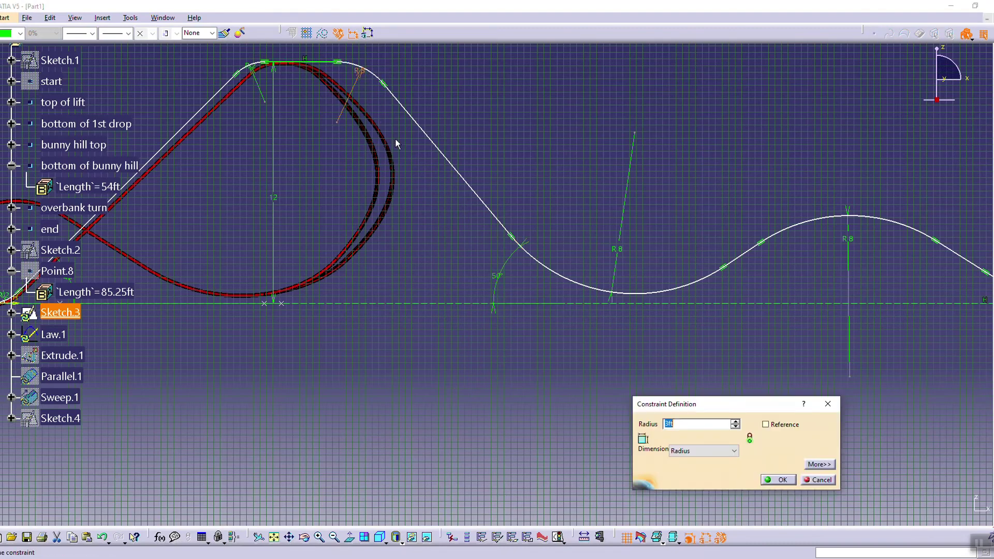
{"action": "key", "text": "Return"}
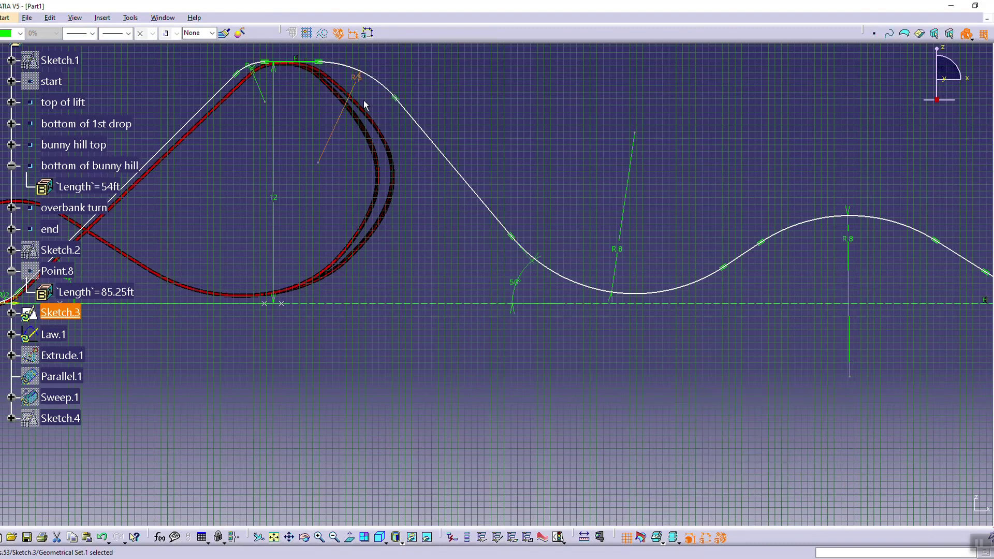
{"action": "double_click", "coordinate": [257, 80]}
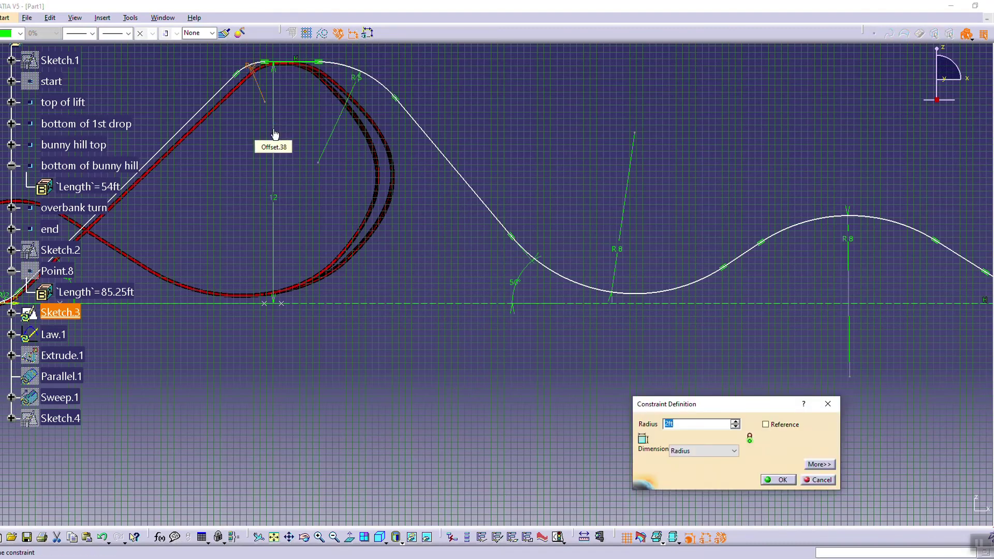
{"action": "key", "text": "Return"}
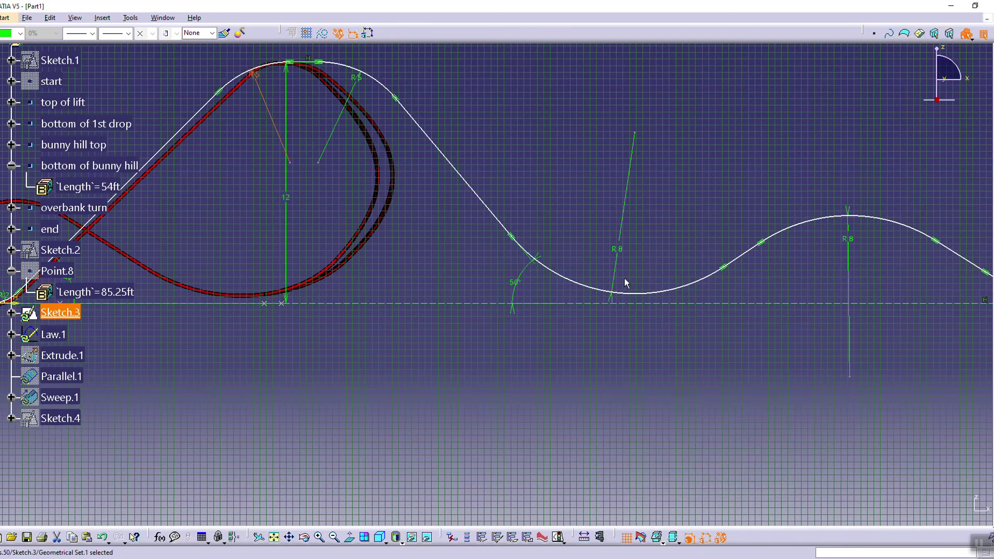
Step: Exit the height profile sketch to update the track, and inspect the reshaped hills and turns from several sides
{"action": "left_click", "coordinate": [889, 34]}
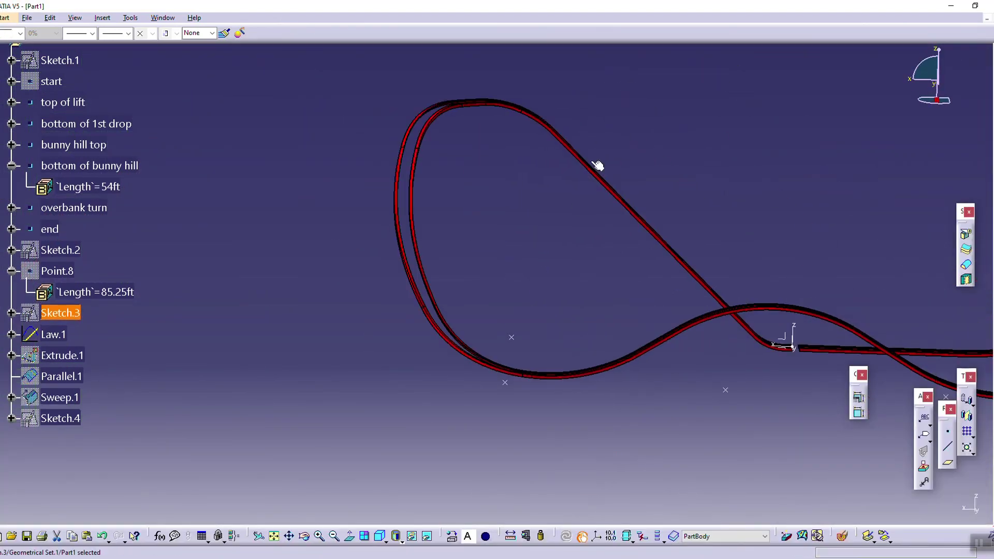
{"action": "middle_click_drag", "start_coordinate": [582, 161], "coordinate": [536, 369]}
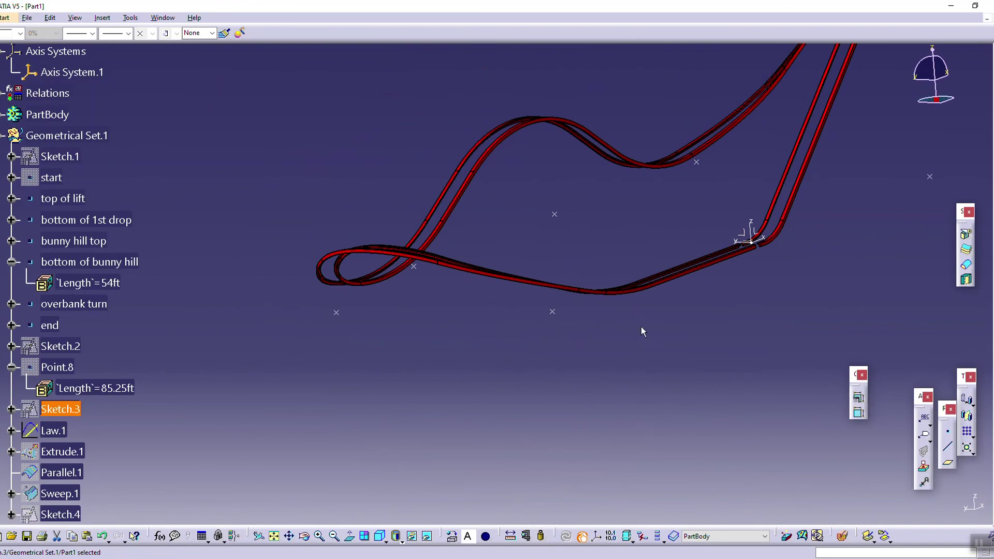
{"action": "middle_click_drag", "start_coordinate": [701, 264], "coordinate": [697, 333]}
{"action": "middle_click_drag", "start_coordinate": [371, 270], "coordinate": [569, 369]}
{"action": "mouse_move", "coordinate": [611, 269]}
{"action": "middle_mouse_down"}
{"action": "mouse_move", "coordinate": [641, 269]}
{"action": "mouse_move", "coordinate": [696, 296]}
{"action": "mouse_move", "coordinate": [539, 284]}
{"action": "mouse_move", "coordinate": [570, 296]}
{"action": "mouse_move", "coordinate": [608, 276]}
{"action": "middle_mouse_up"}
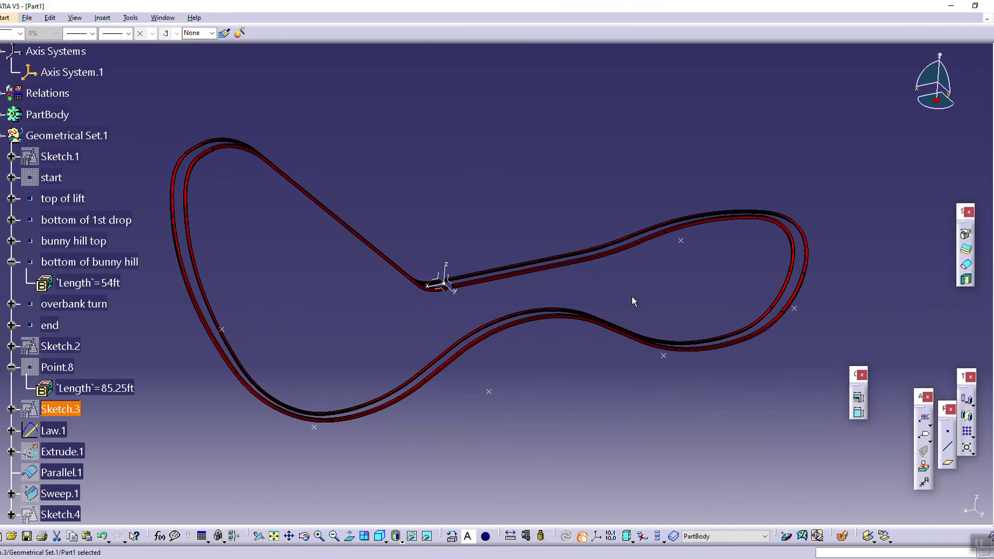
{"action": "middle_click_drag", "start_coordinate": [625, 305], "coordinate": [389, 169]}
{"action": "middle_click_drag", "start_coordinate": [595, 155], "coordinate": [600, 161]}
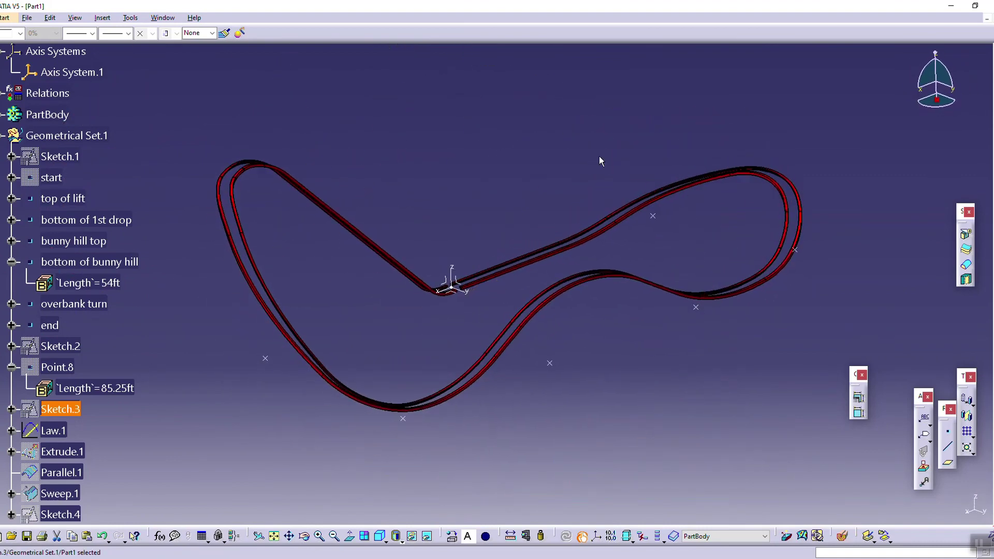